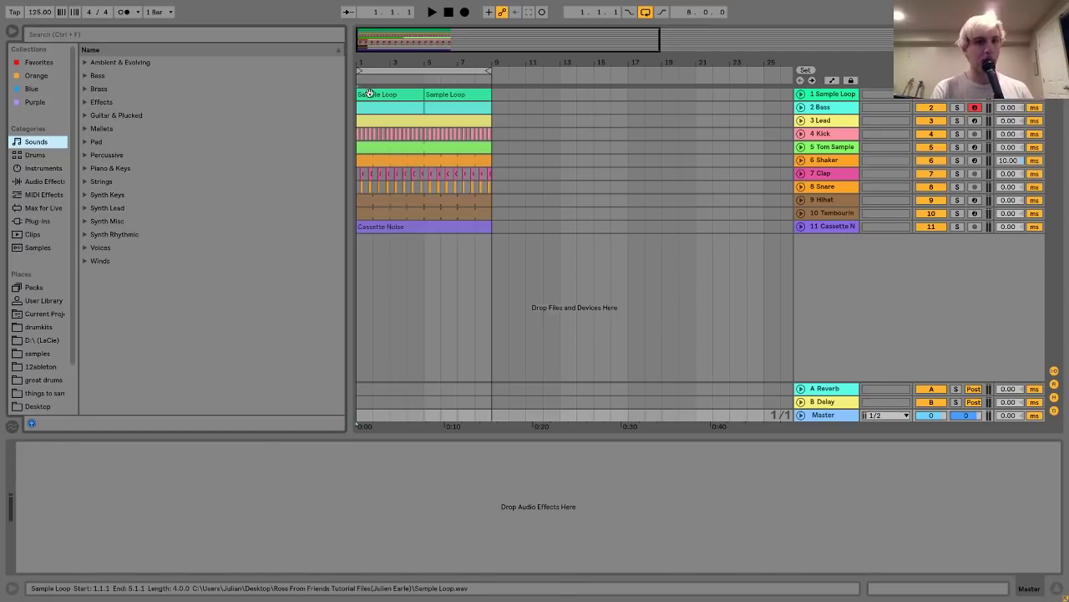
Solo the Sample Loop track, play it back and unfold the track to show its waveform
click(435, 94)
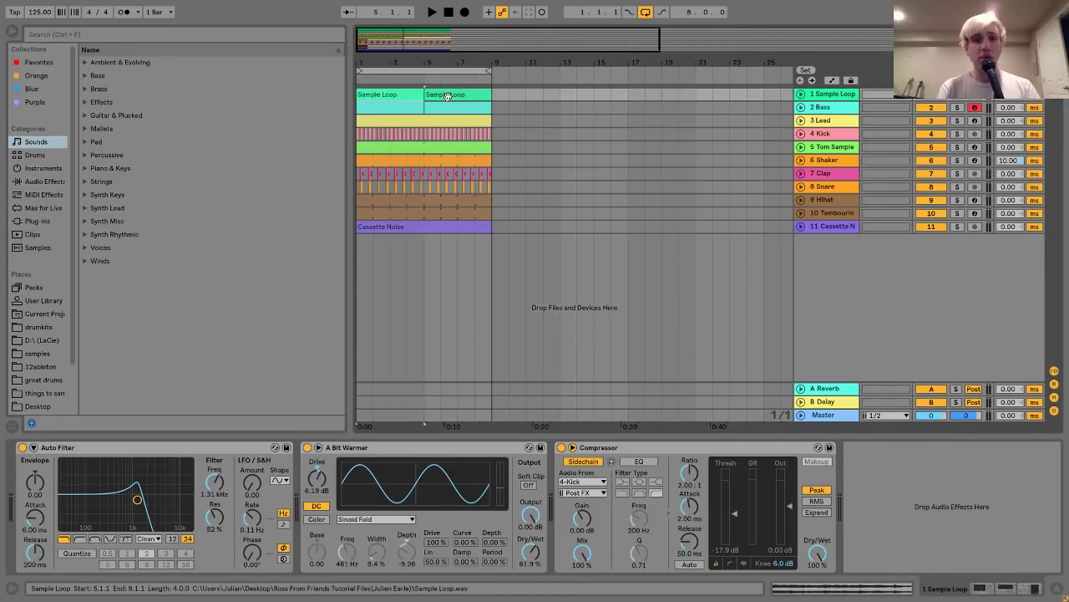
click(958, 97)
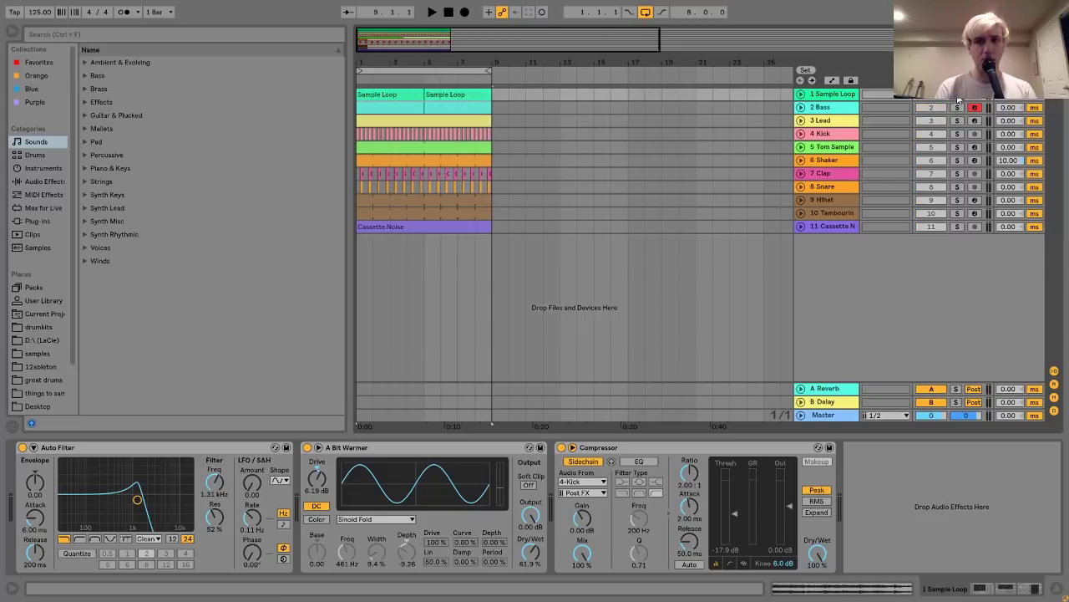
key(space)
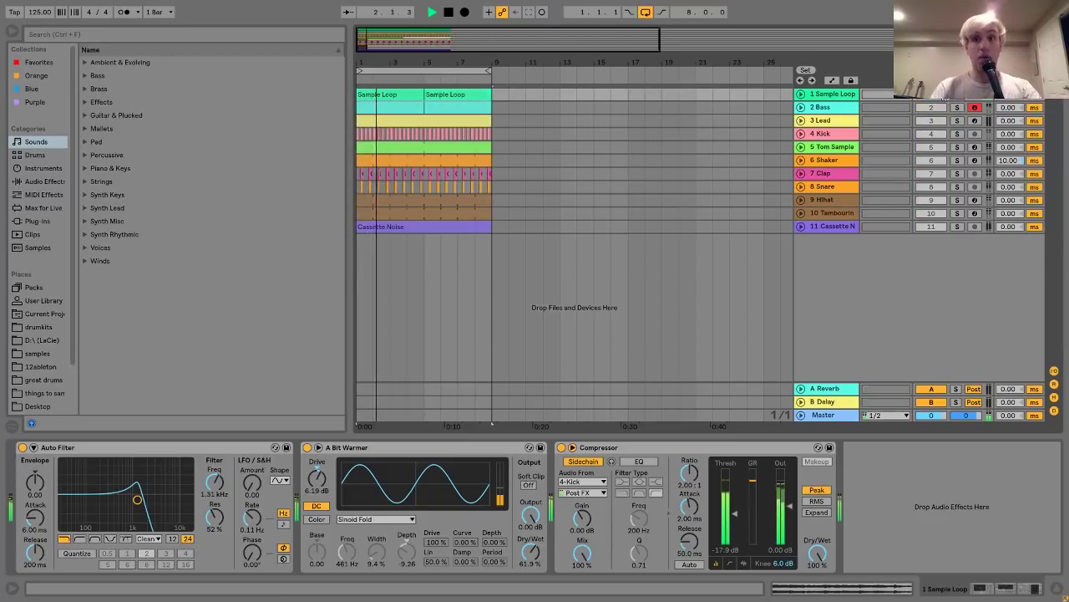
click(802, 94)
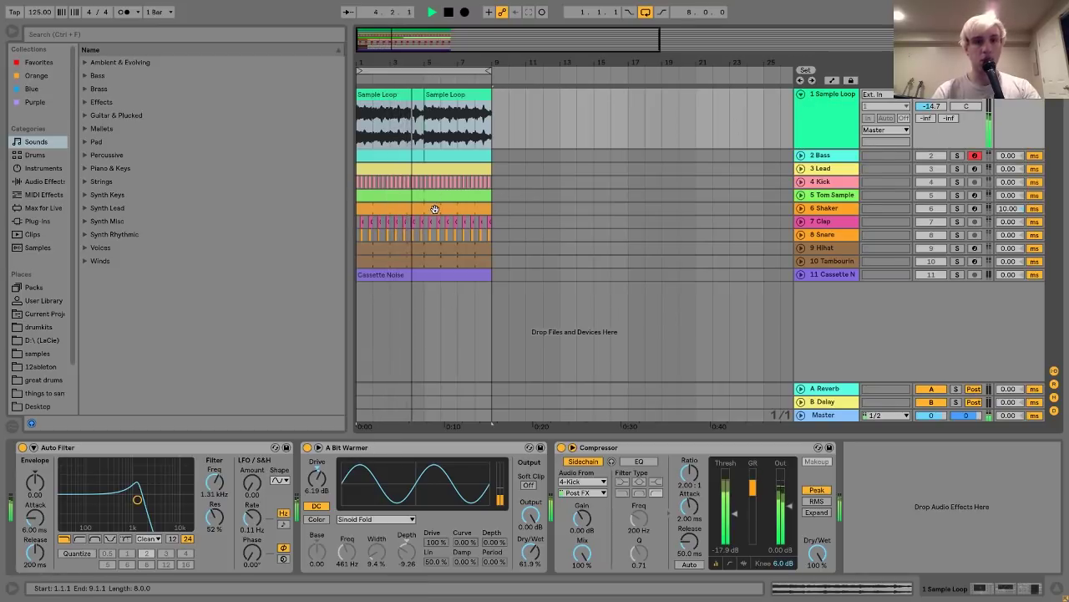
key(space)
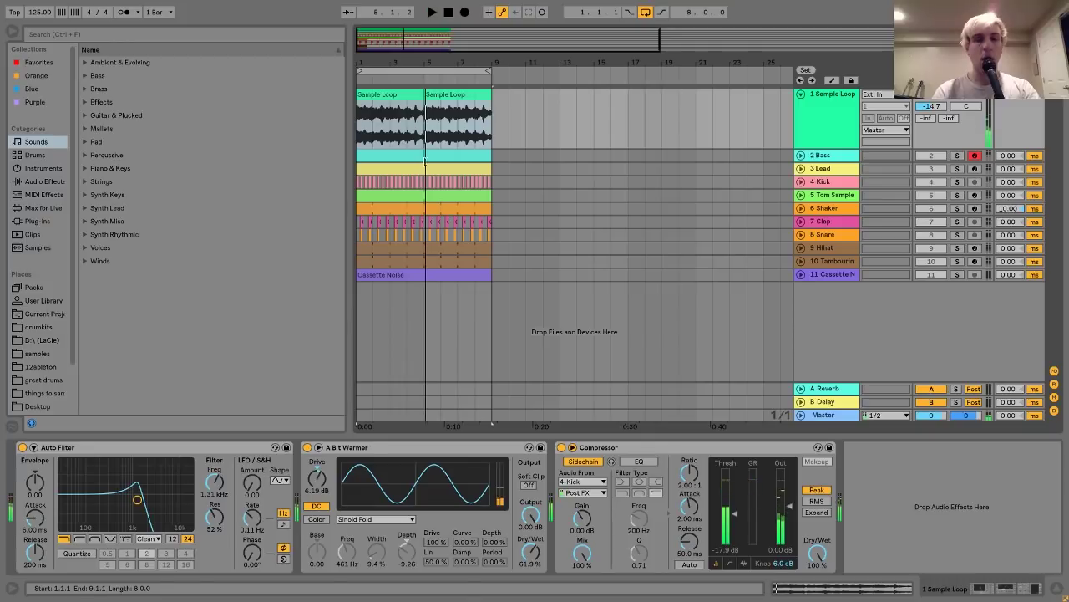
Locate the Sample Loop clip's source file in the browser, preview it, and return the browser to Sounds
click(401, 101)
right_click(401, 101)
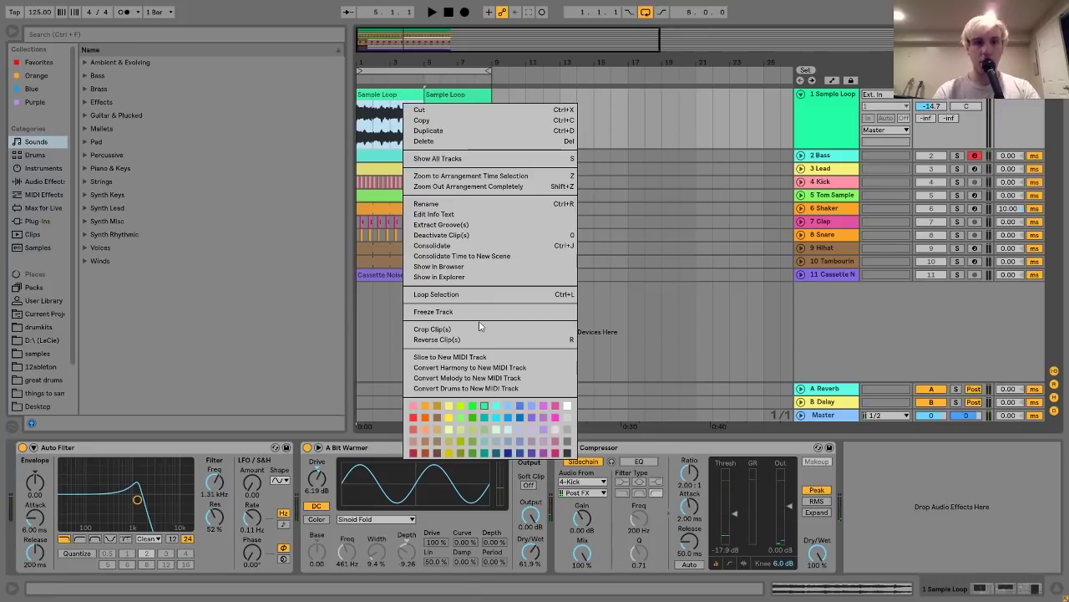
click(439, 266)
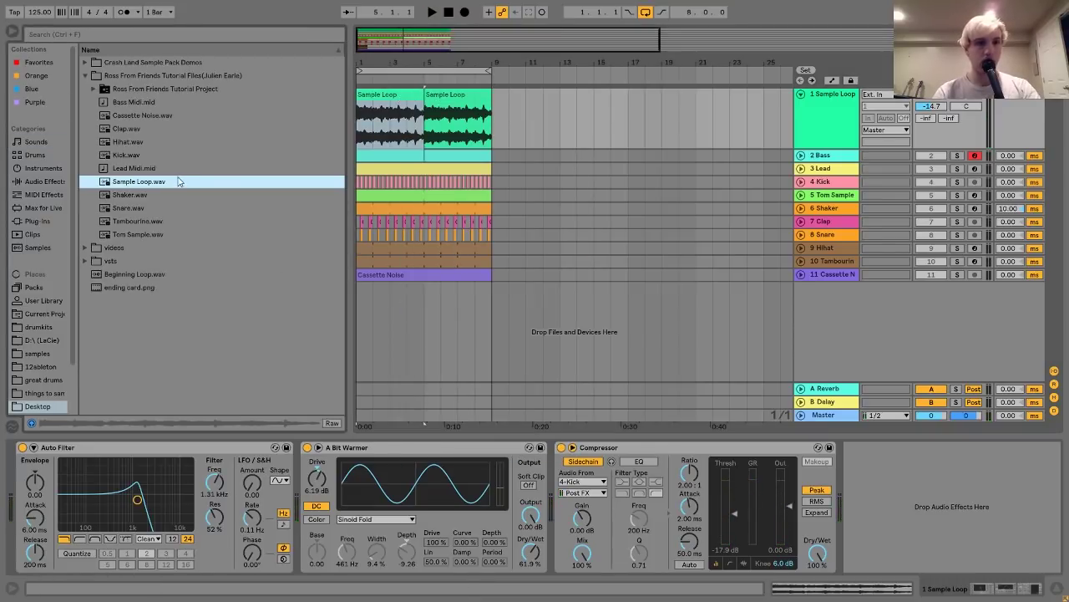
click(157, 191)
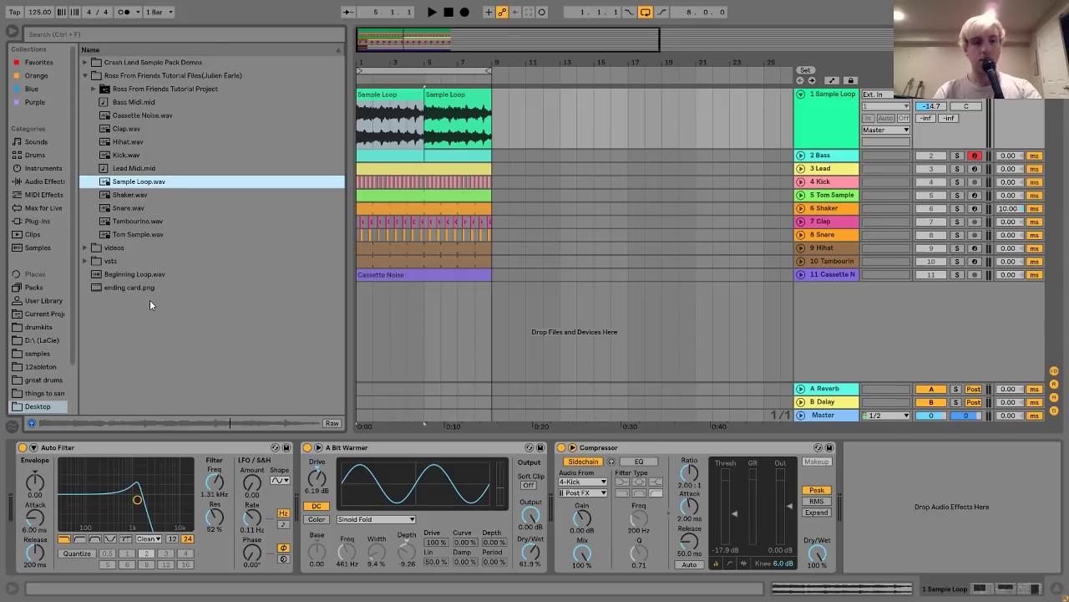
click(30, 142)
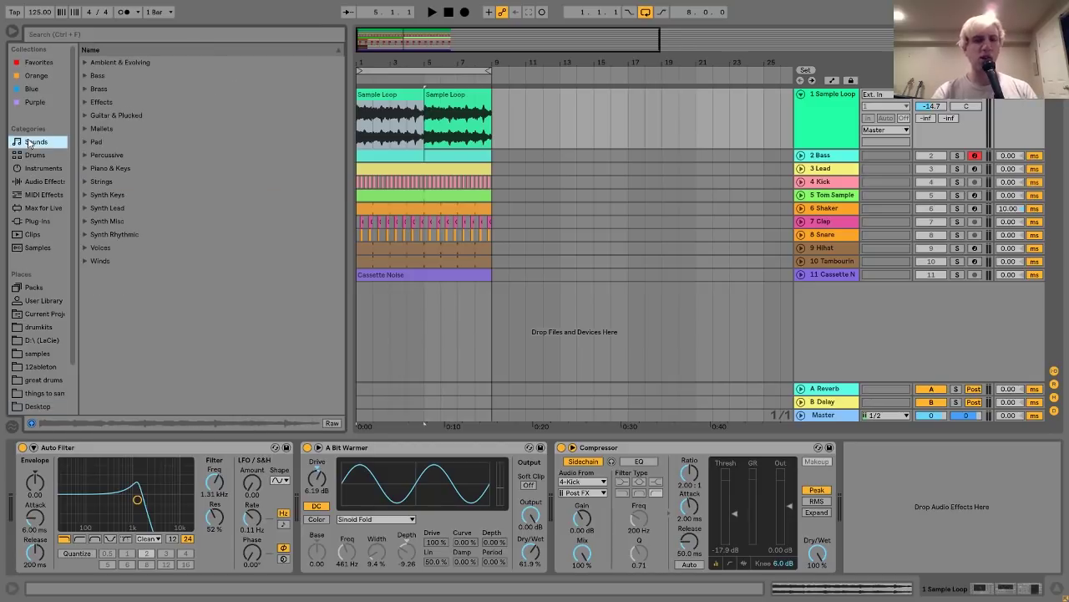
Bypass A Bit Warmer and Auto Filter on the Sample Loop track and open the first clip's sample editor
click(392, 100)
key(space)
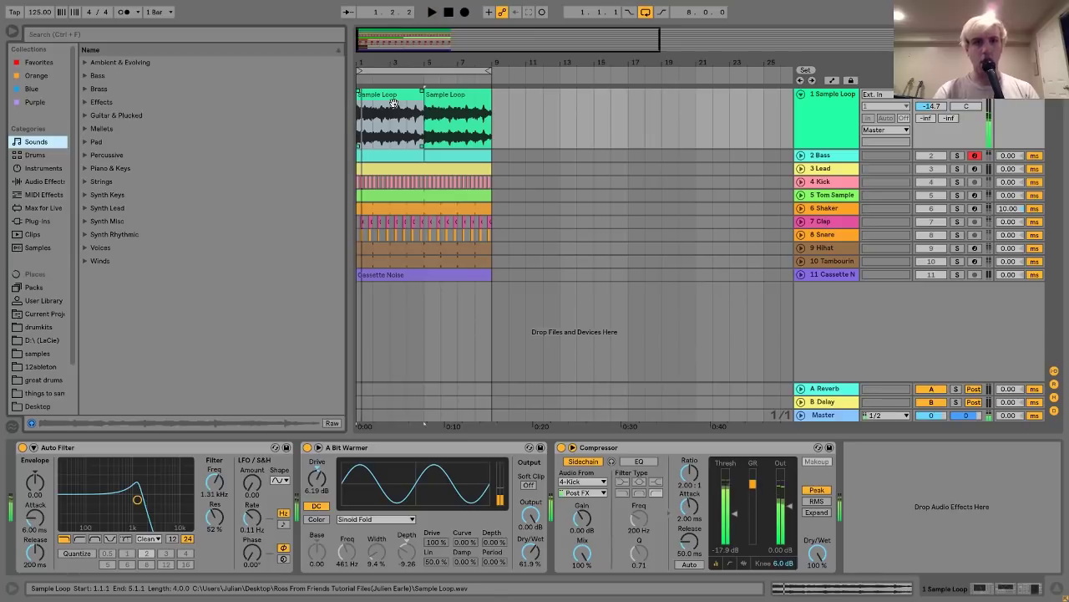
key(space)
double_click(392, 102)
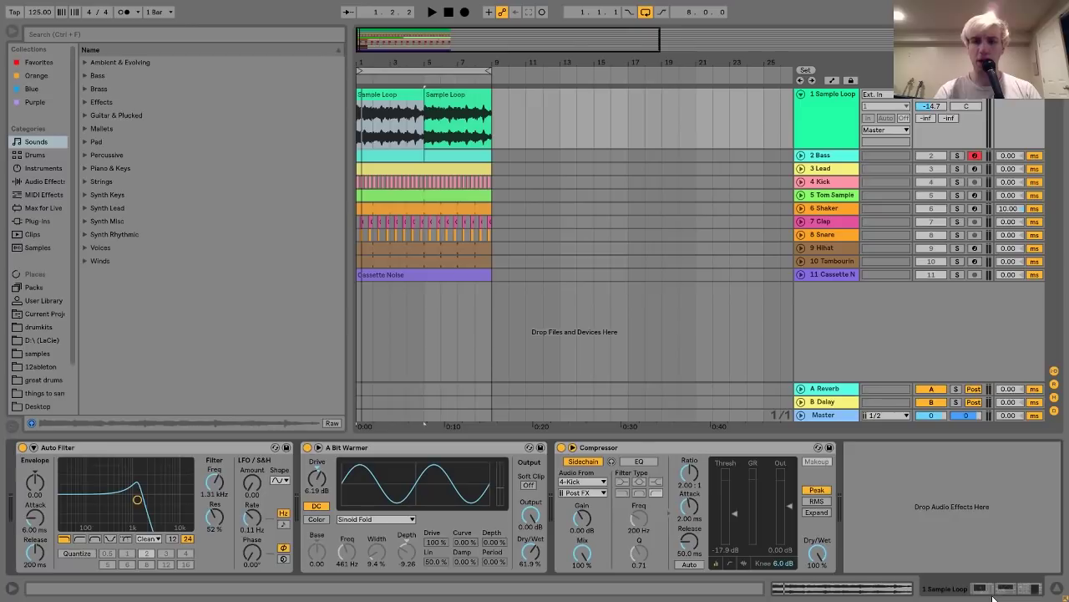
click(306, 447)
click(22, 447)
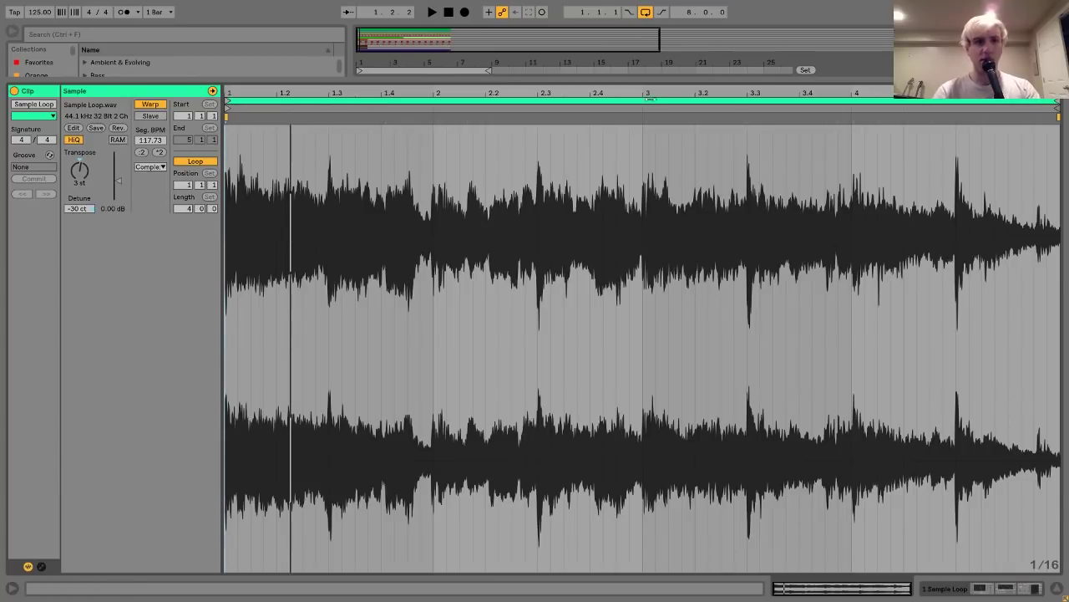
Listen to the unprocessed Sample Loop in the clip editor, with the metronome switched on temporarily
click(123, 12)
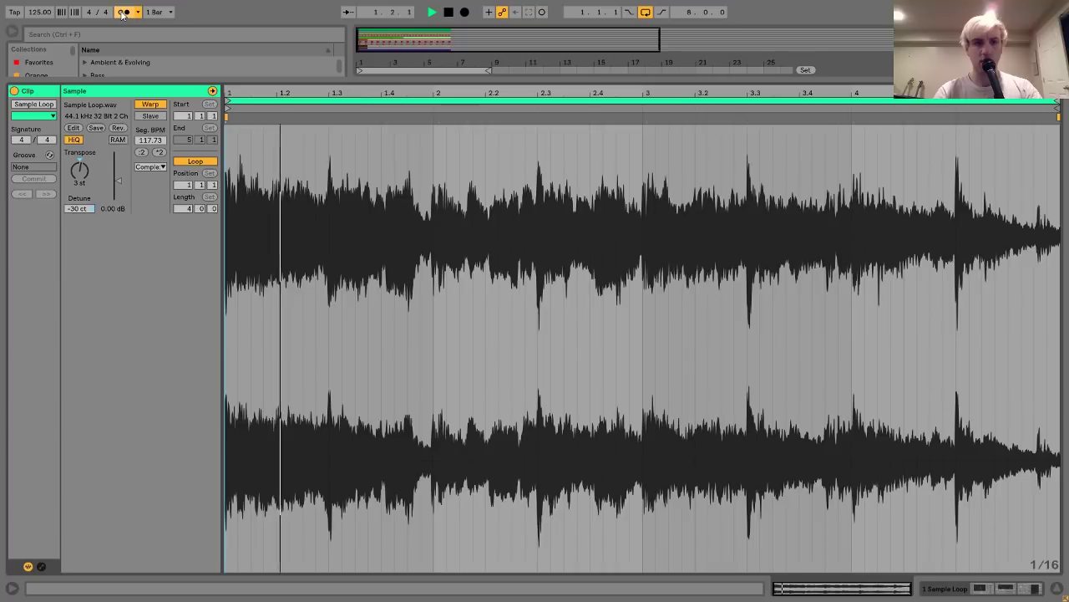
key(space)
click(123, 13)
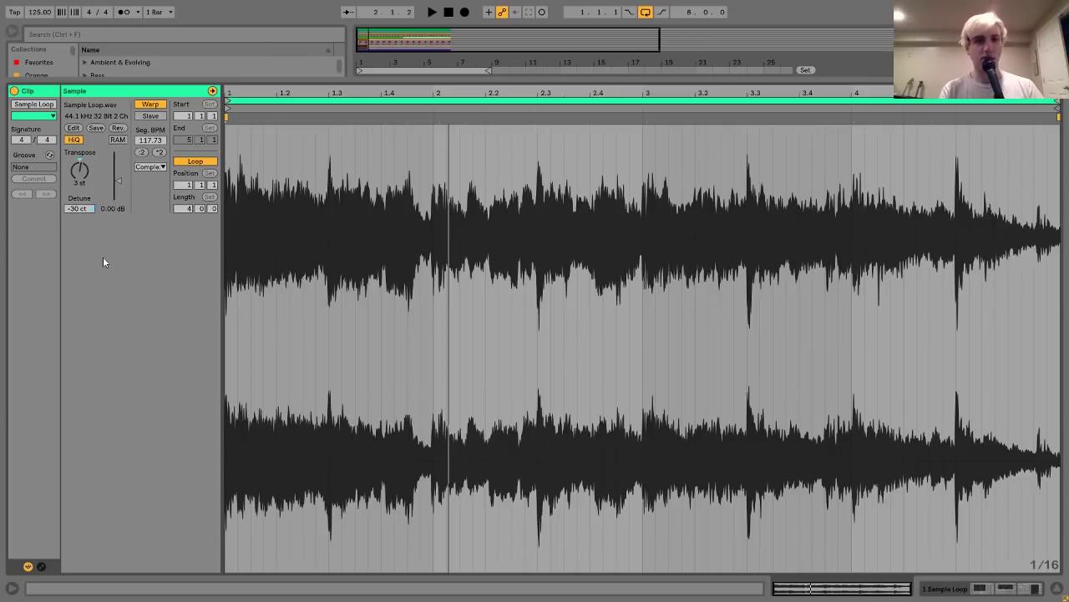
key(space)
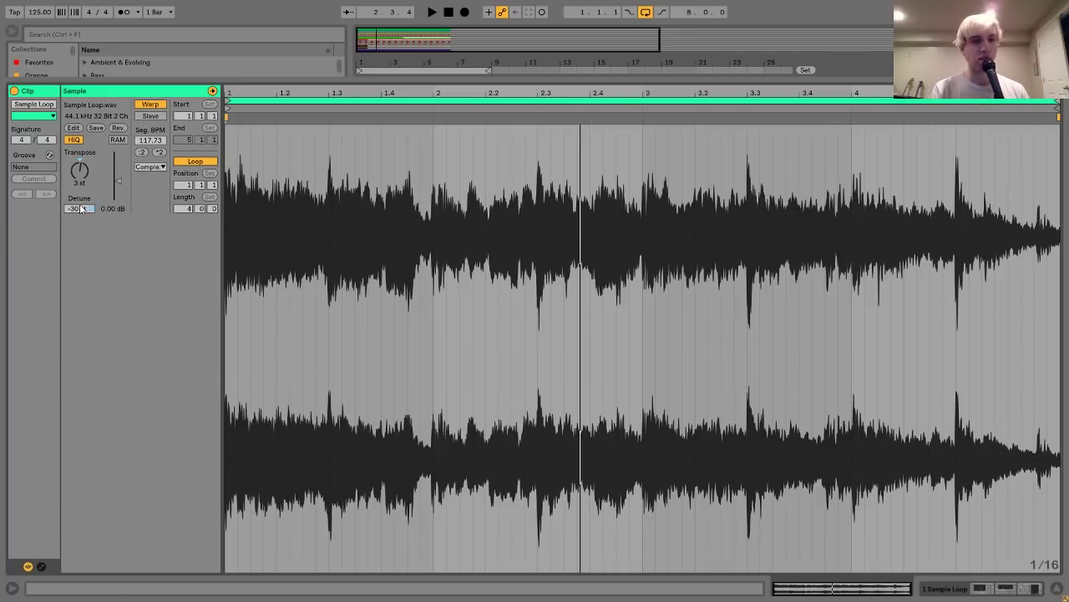
Return to the Sample Loop track's device chain, re-enable the Auto Filter and listen to the filtered loop
click(946, 590)
click(393, 95)
double_click(393, 96)
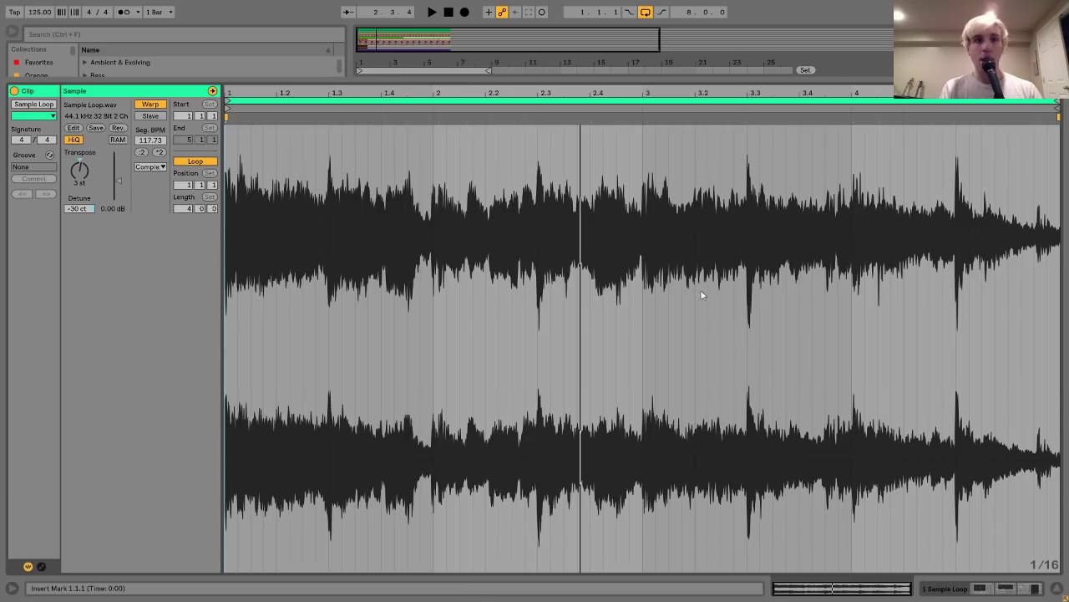
click(976, 590)
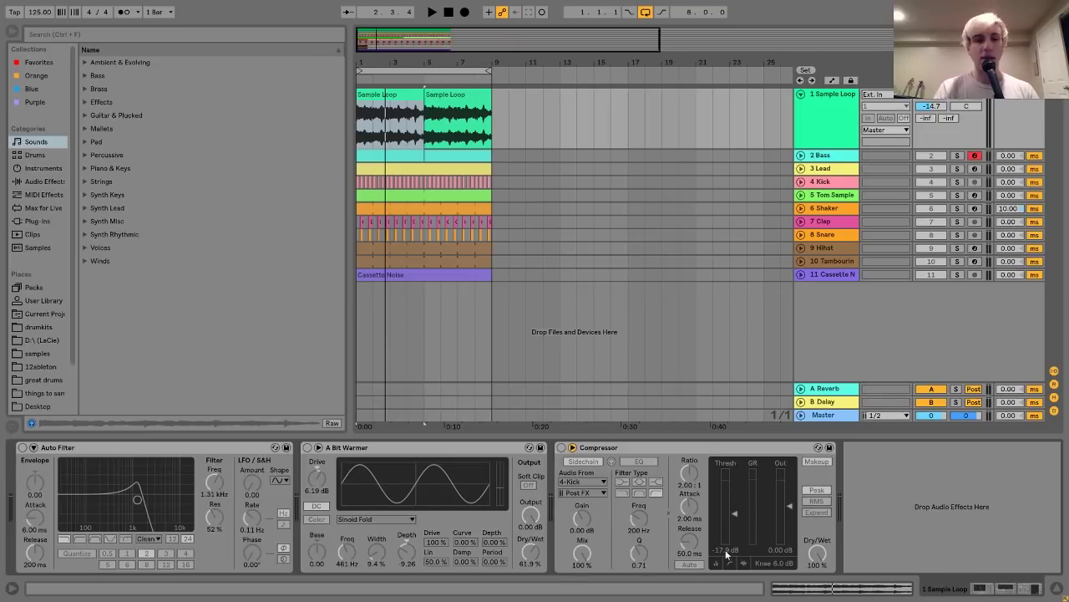
click(21, 447)
key(space)
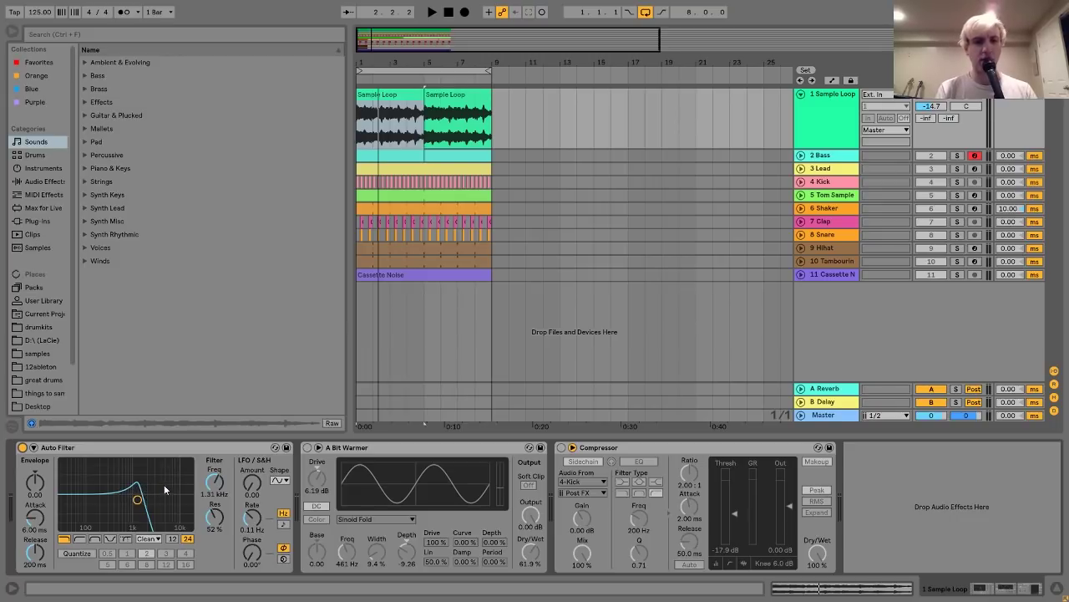
Enable A Bit Warmer on the Sample Loop track, toggling it off and on again
click(307, 448)
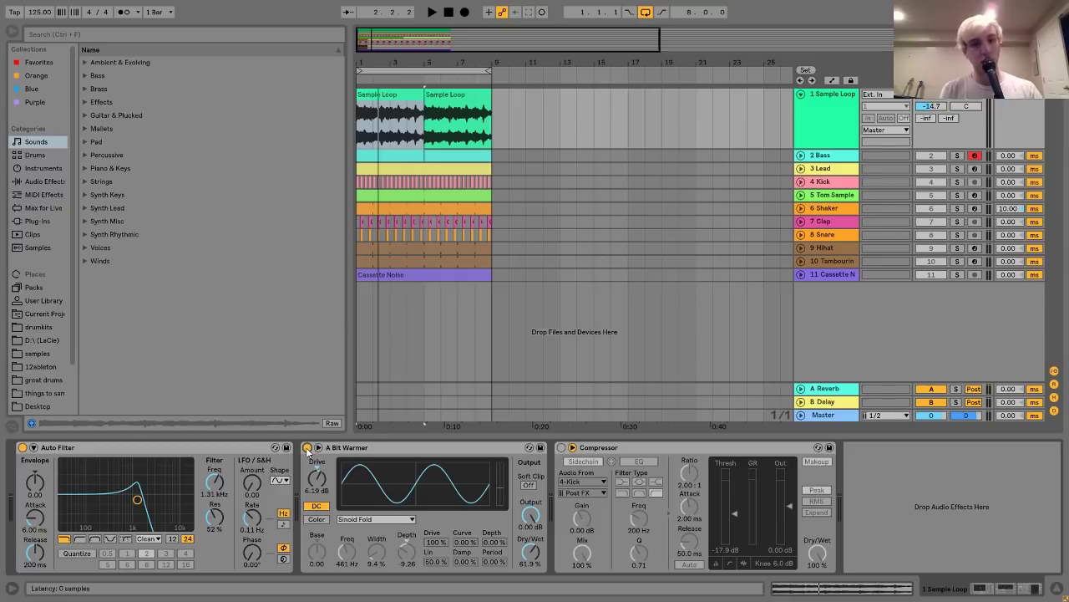
click(308, 447)
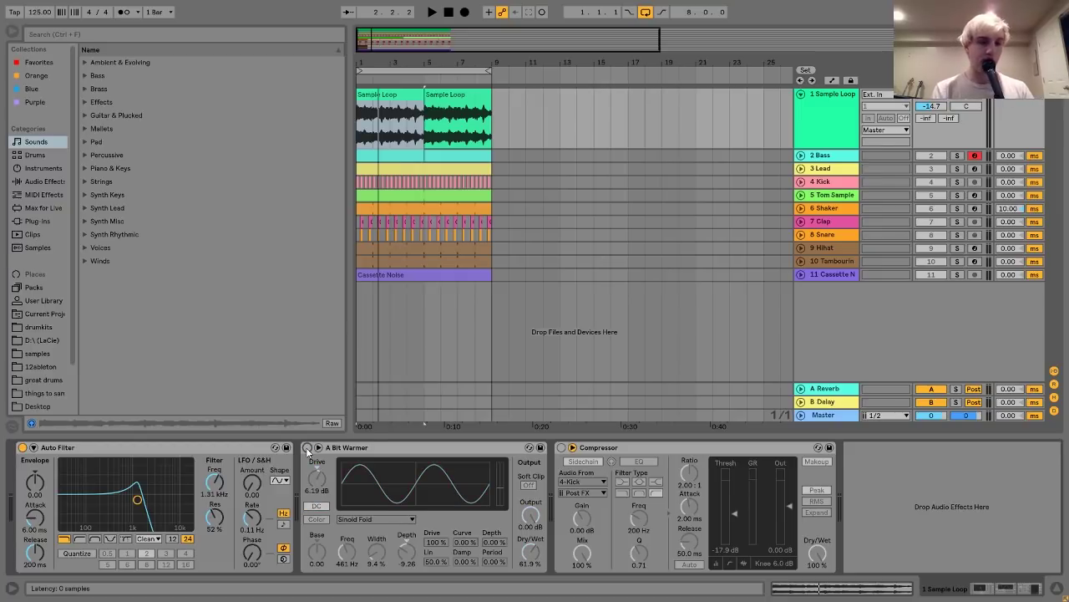
click(307, 448)
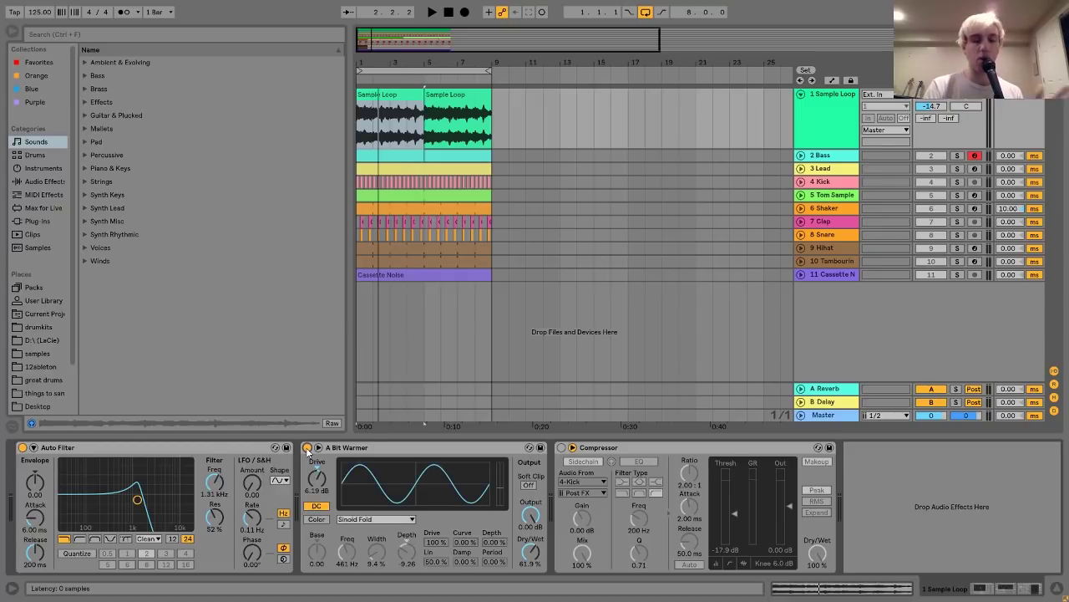
Look up the A Bit Warmer preset under Saturator in the audio effects, and return the browser to Sounds
click(342, 451)
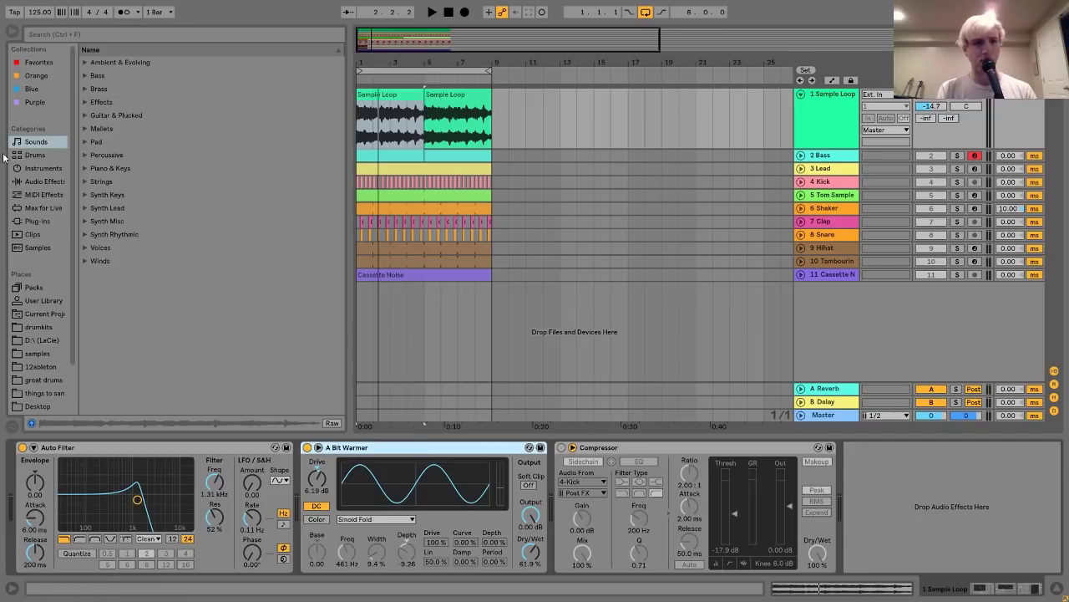
click(43, 182)
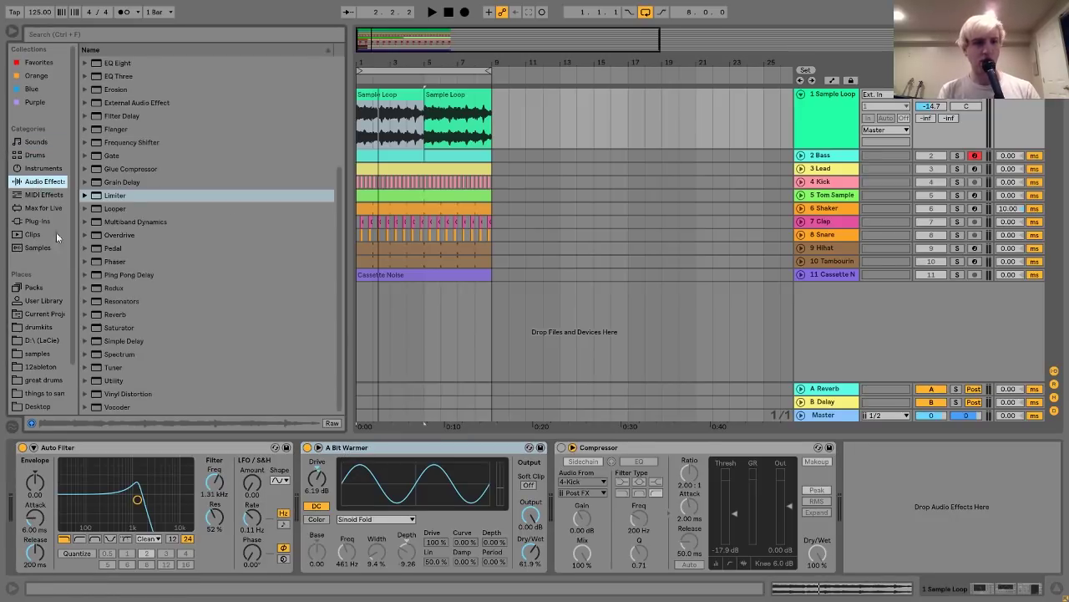
click(85, 328)
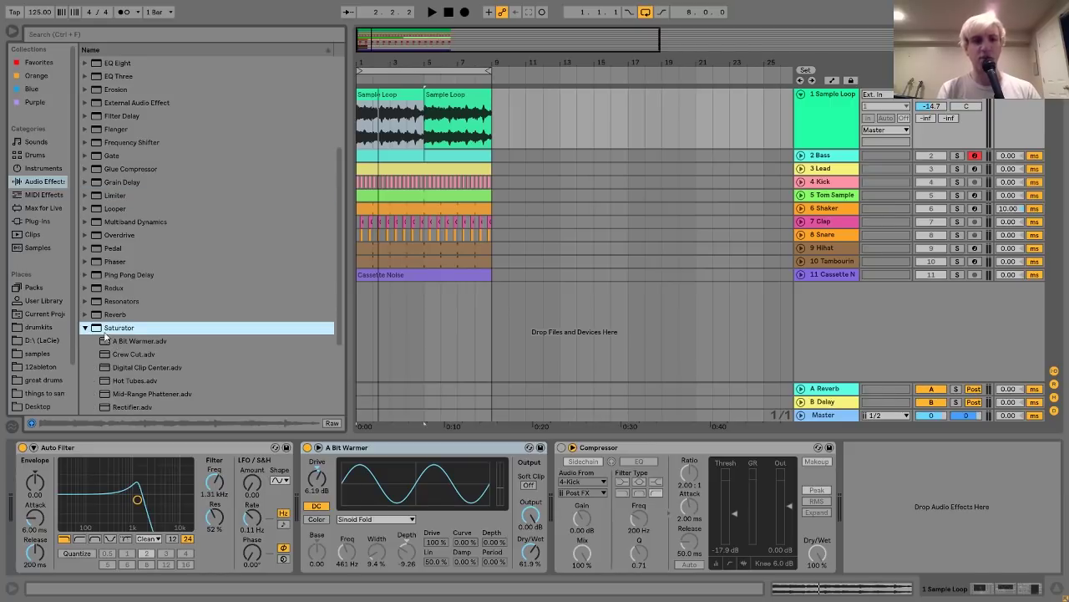
click(35, 142)
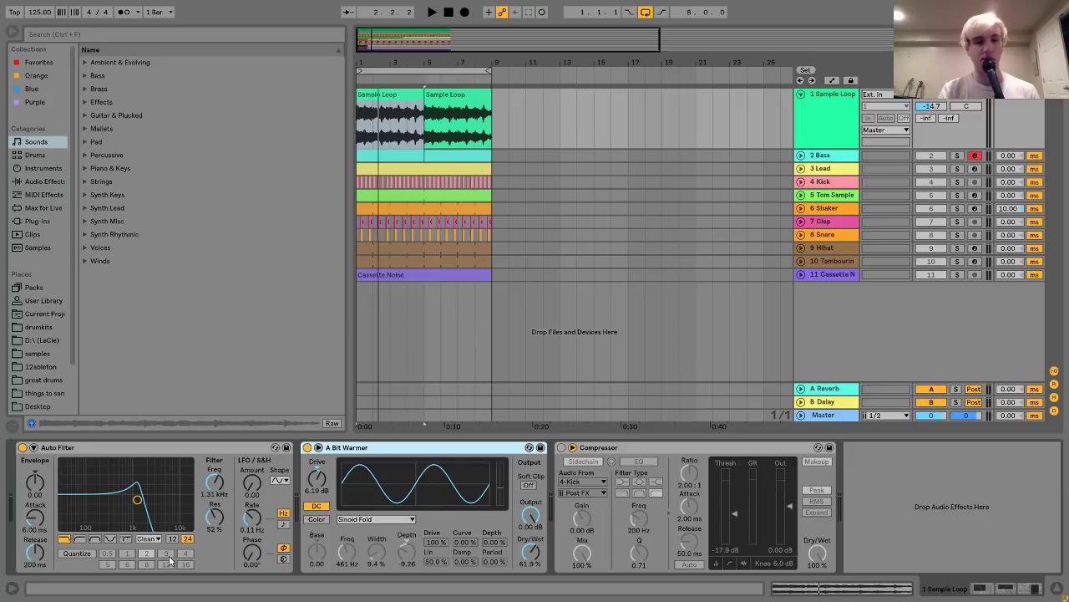
Try a different Auto Filter resonance while the Sample Loop plays, and set it back to 52%
key(space)
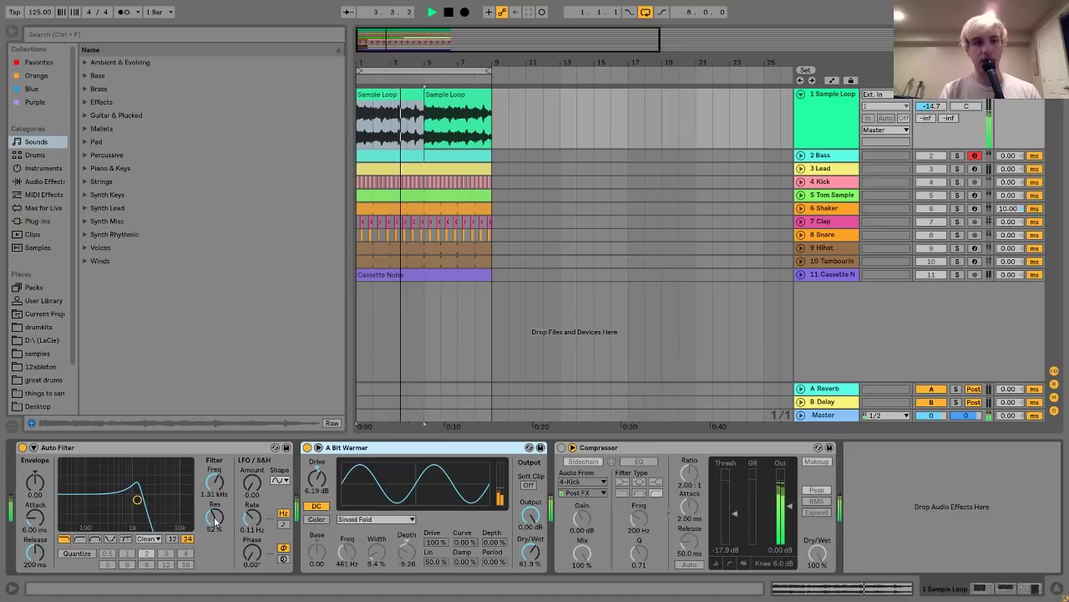
key(space)
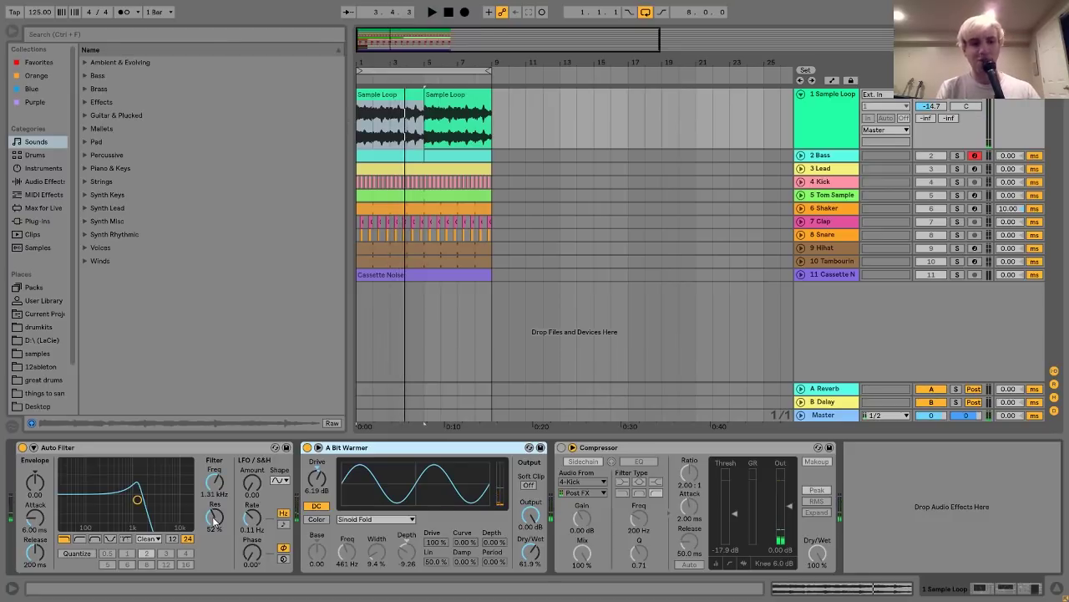
key(space)
drag(214, 518, 215, 560)
drag(137, 526, 138, 500)
key(space)
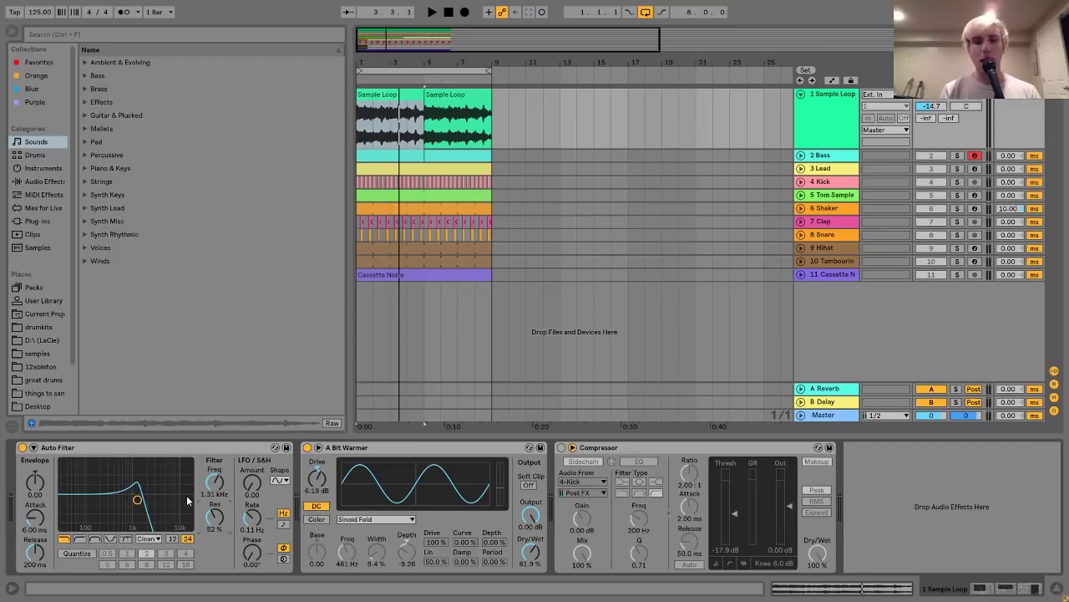
Play the Sample Loop together with the soloed Kick, comparing the sidechain Compressor switched on and off
click(562, 448)
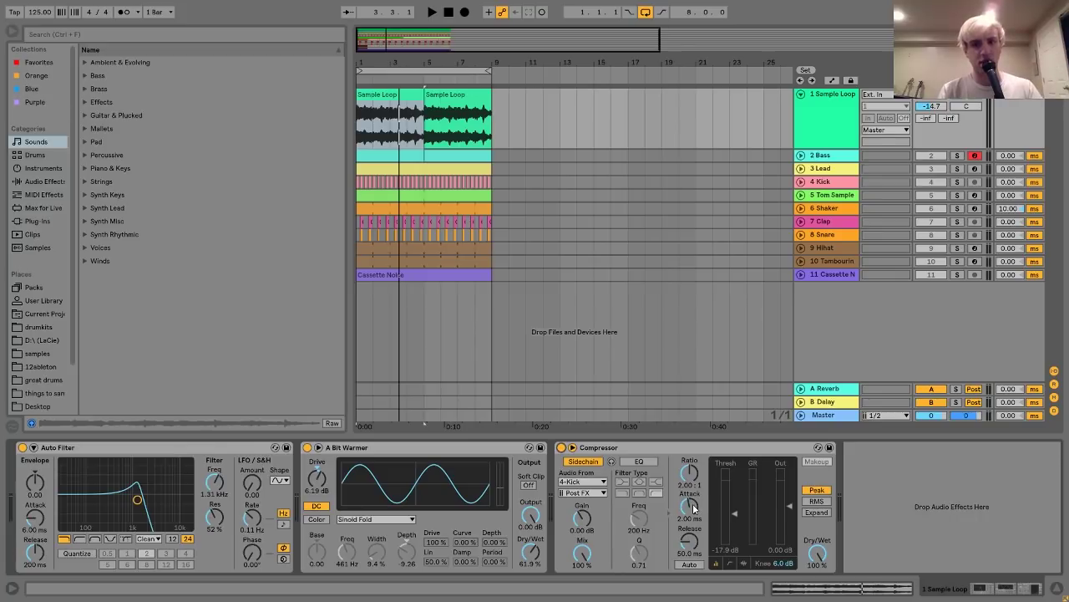
key(space)
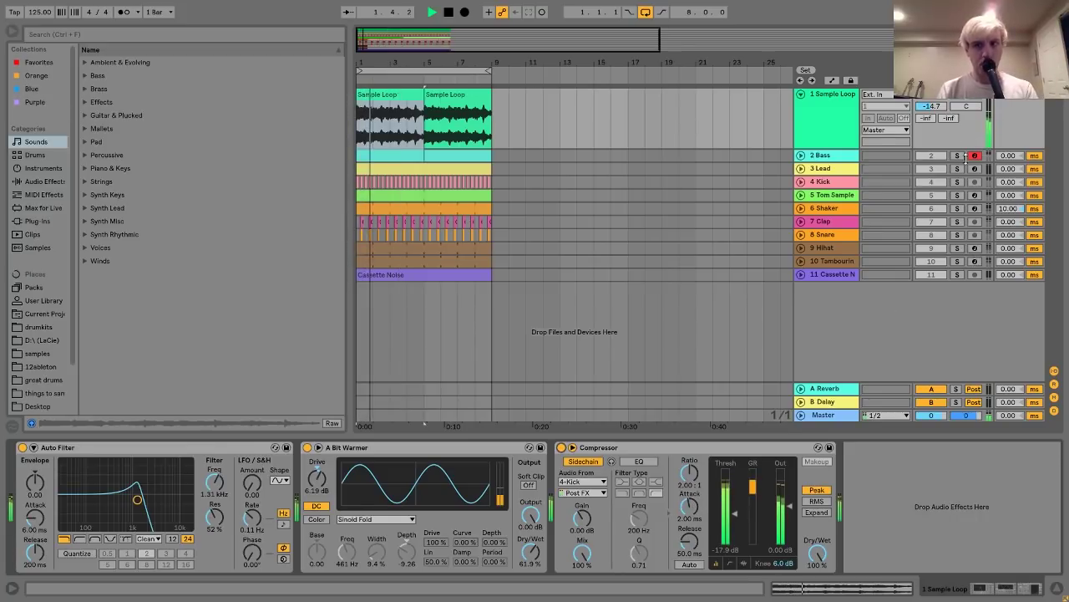
click(958, 182)
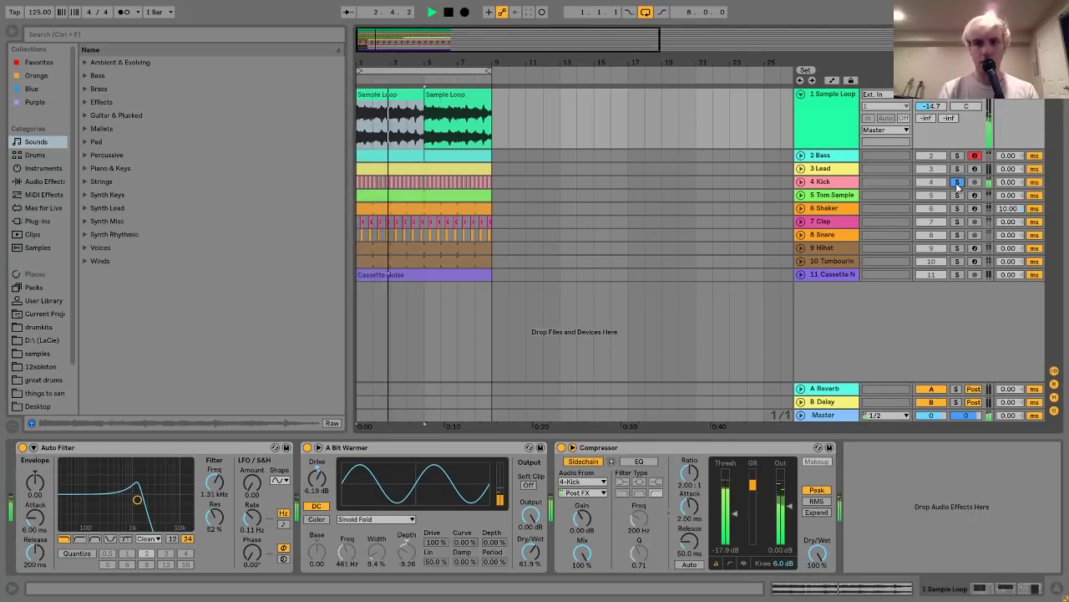
click(563, 447)
click(562, 448)
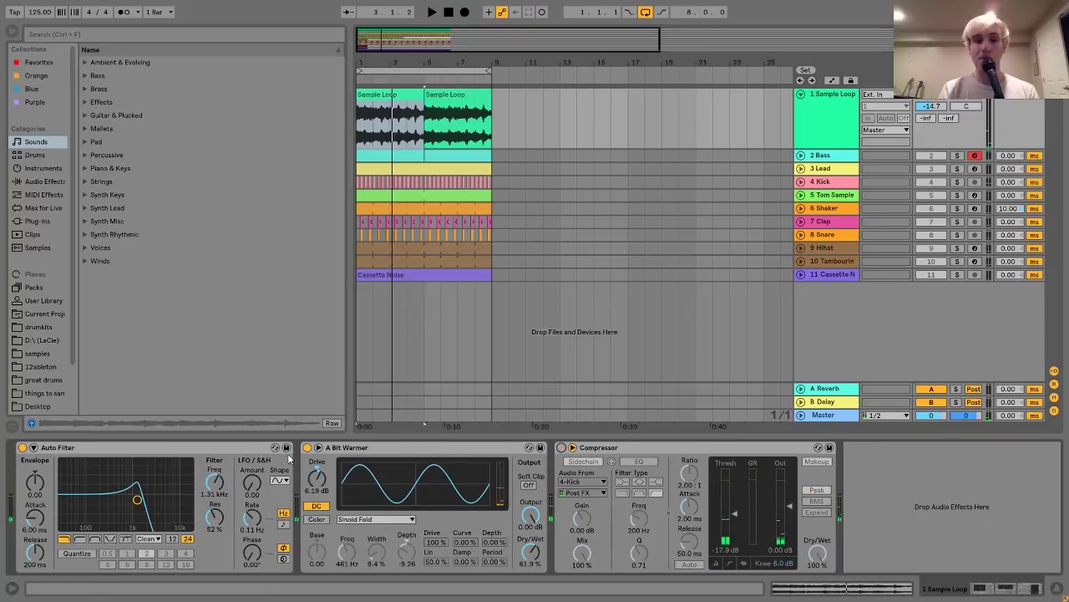
Bypass A Bit Warmer, undo the bypass, and leave the Compressor enabled
click(307, 447)
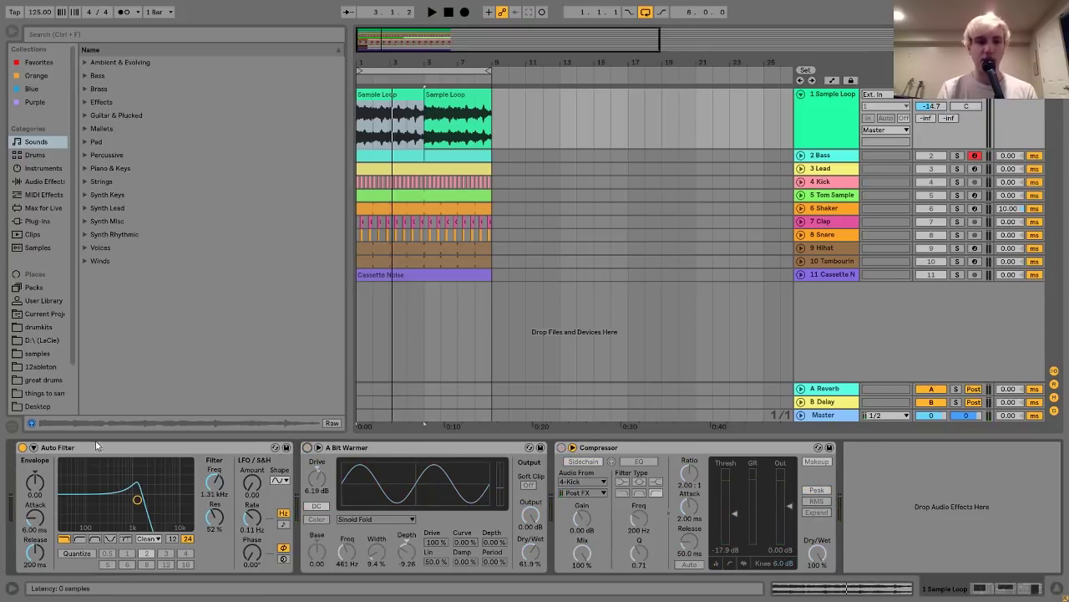
key(ctrl+z)
key(ctrl+z)
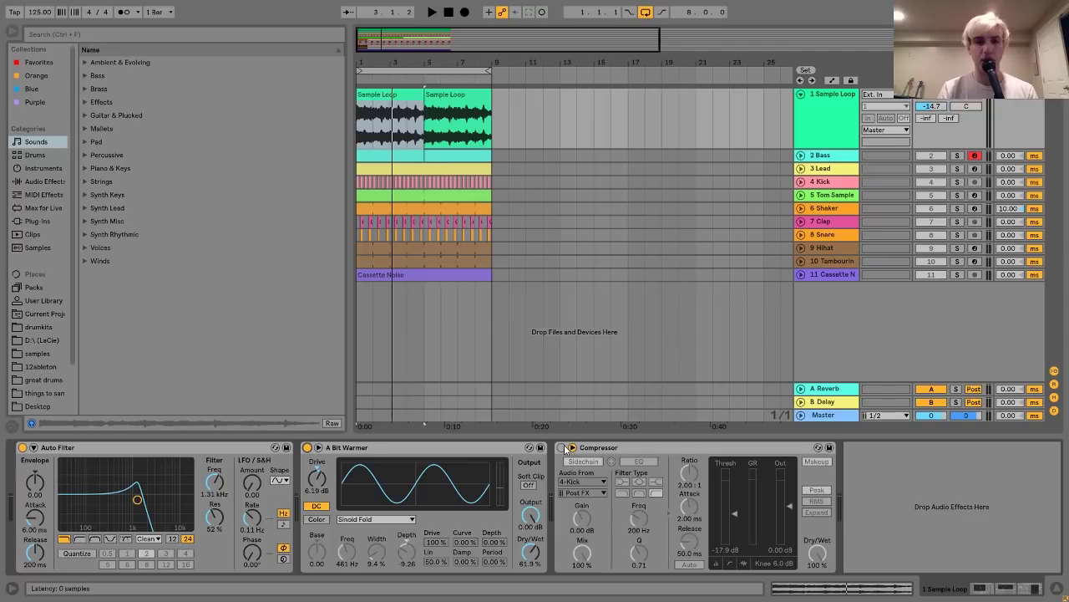
Locate Sample Loop.wav among the Ross From Friends tutorial files on the Desktop, and return the browser to Sounds
click(39, 407)
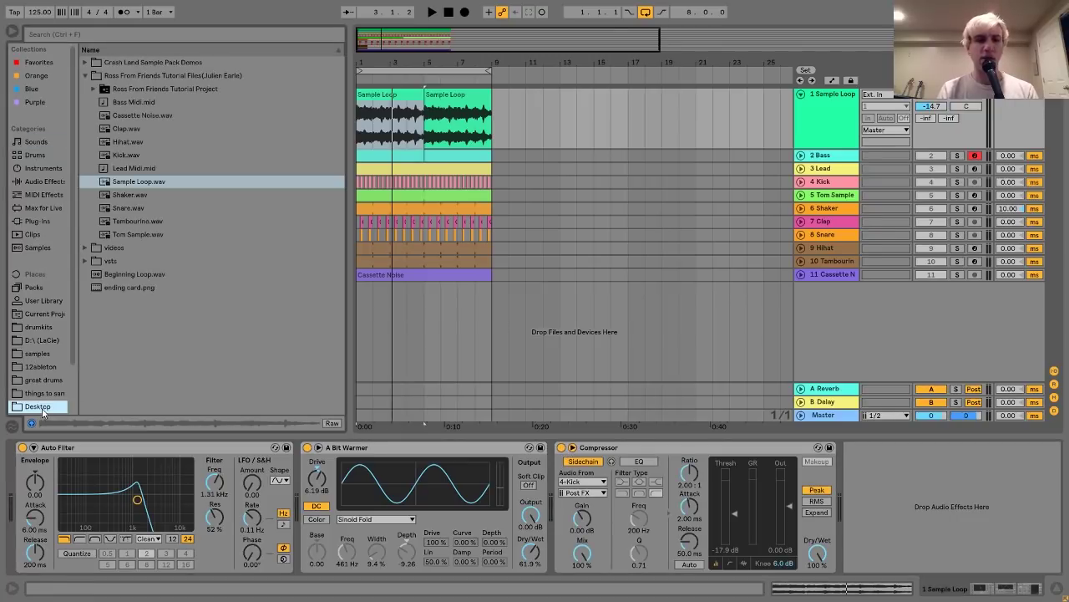
click(145, 184)
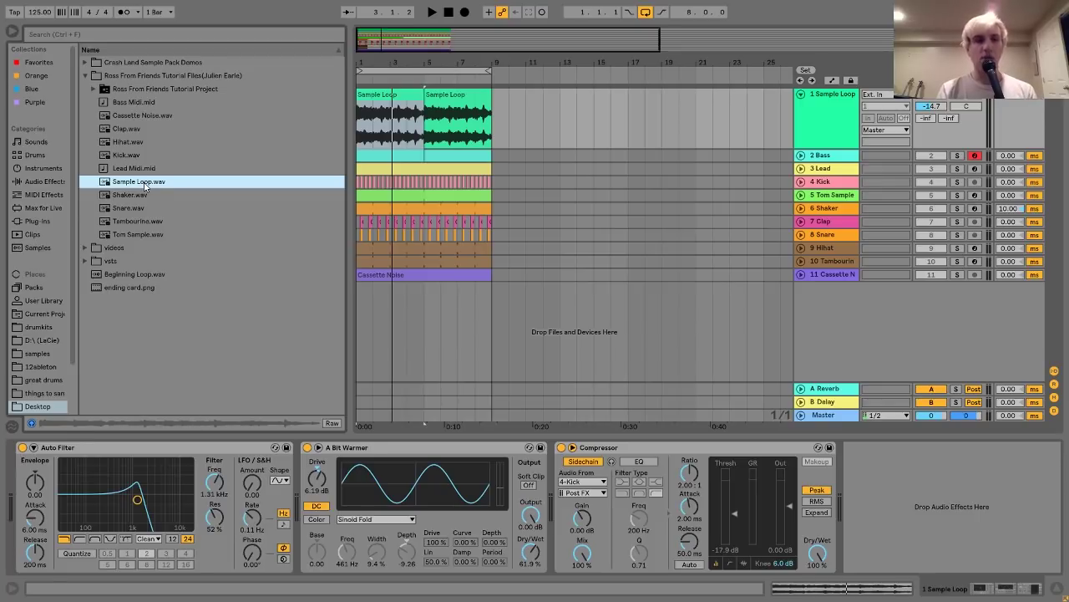
click(32, 288)
click(37, 142)
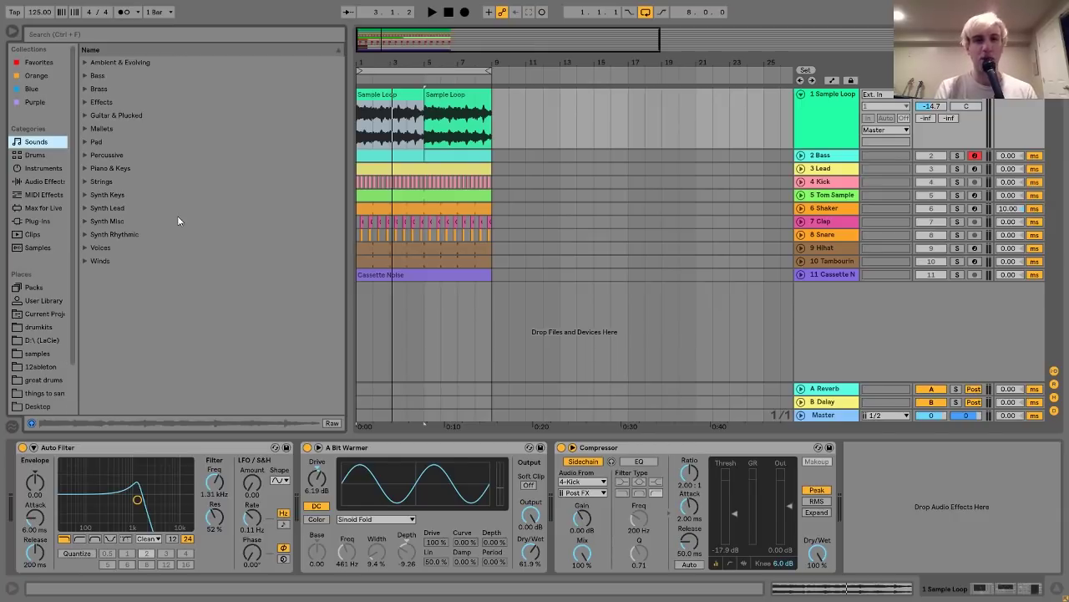
Play the opening beats of the first Sample Loop clip twice to examine the start of its waveform, and reselect the clip
key(space)
key(space)
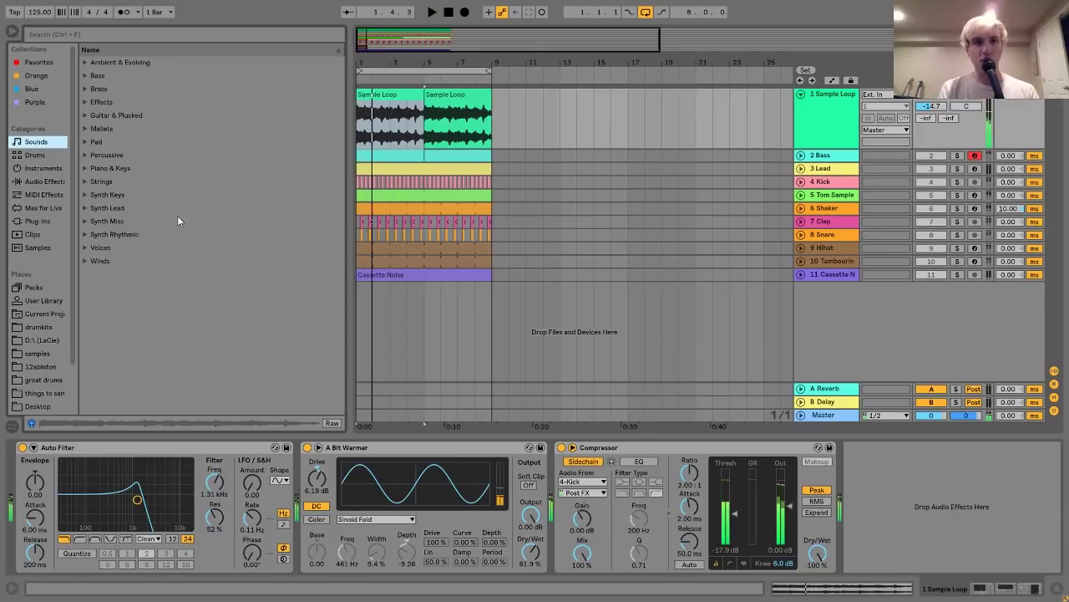
drag(386, 63, 389, 92)
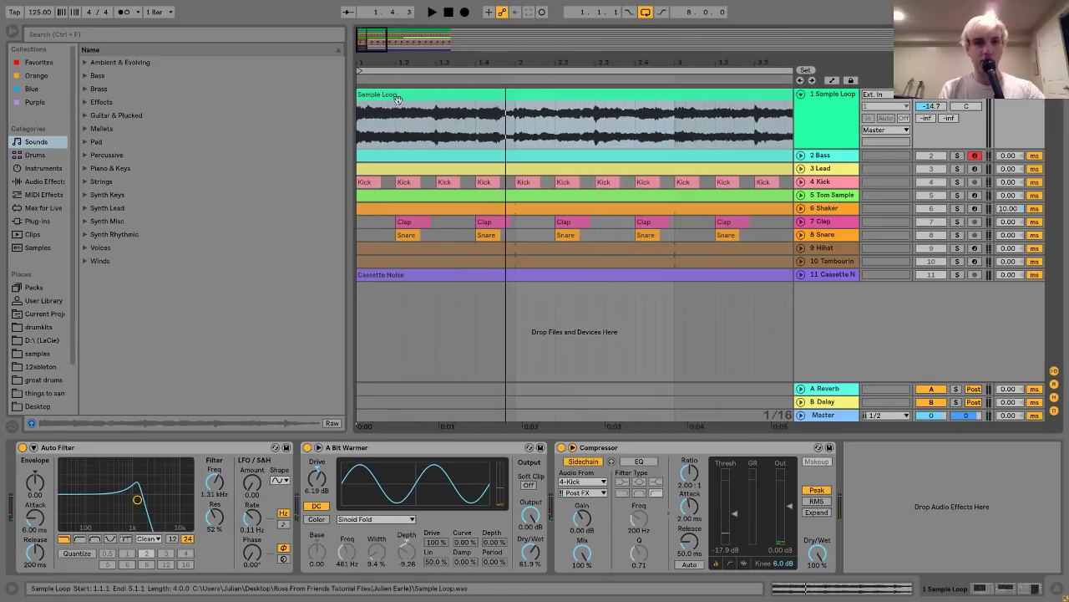
click(436, 133)
key(space)
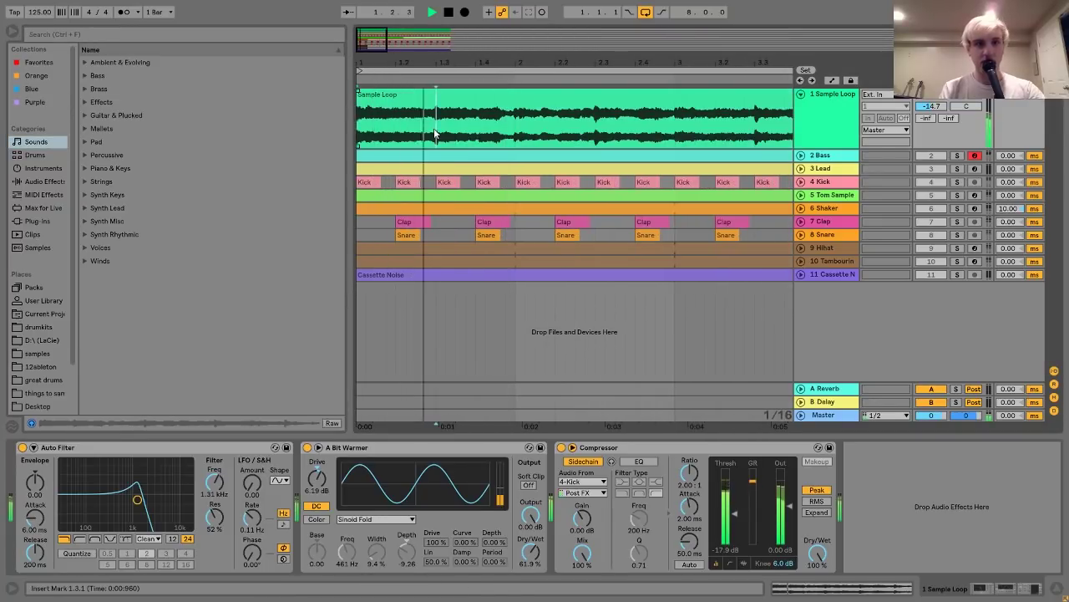
key(space)
drag(430, 80, 364, 63)
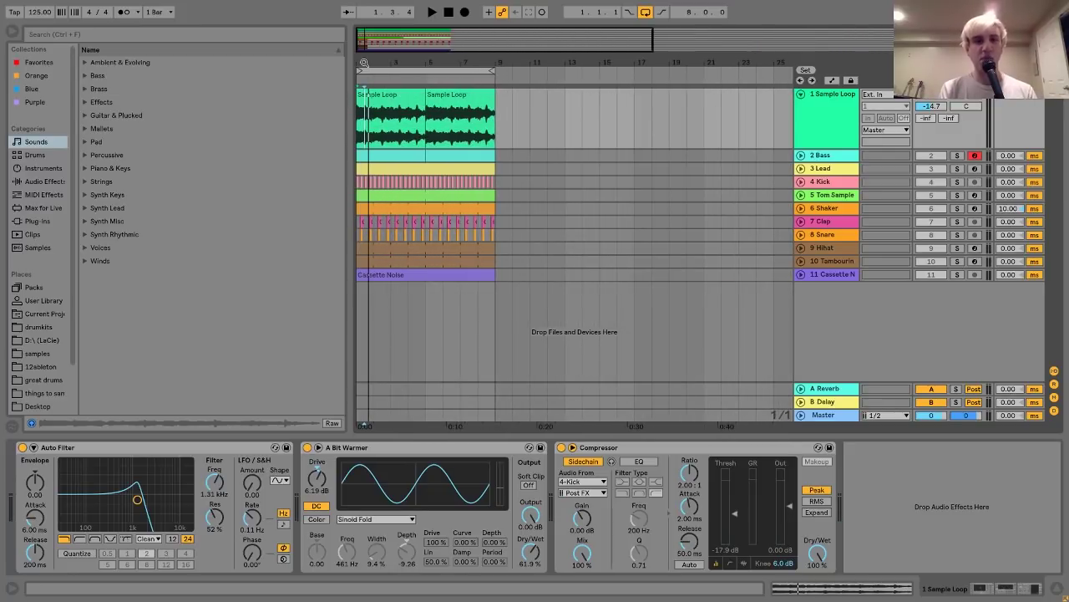
click(374, 95)
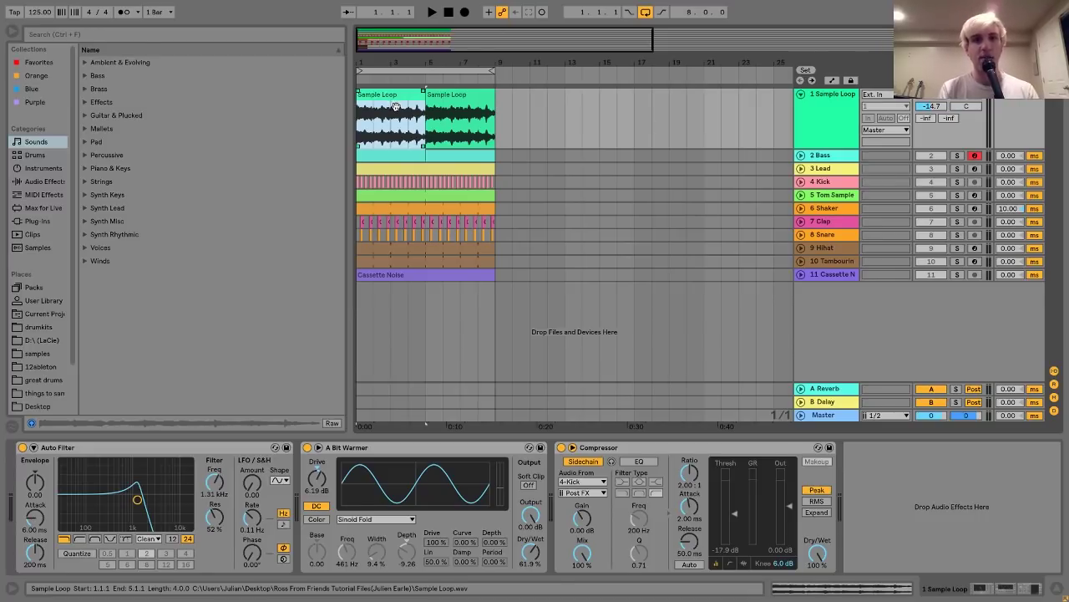
Solo the Bass track, start playback and unfold the track to show its notes
click(824, 156)
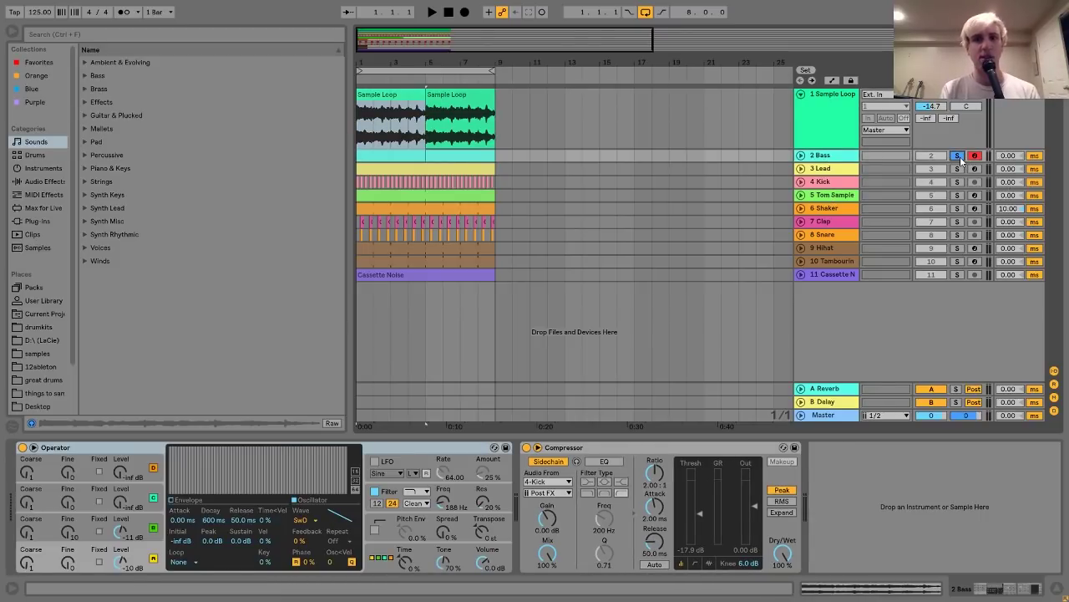
key(space)
click(800, 157)
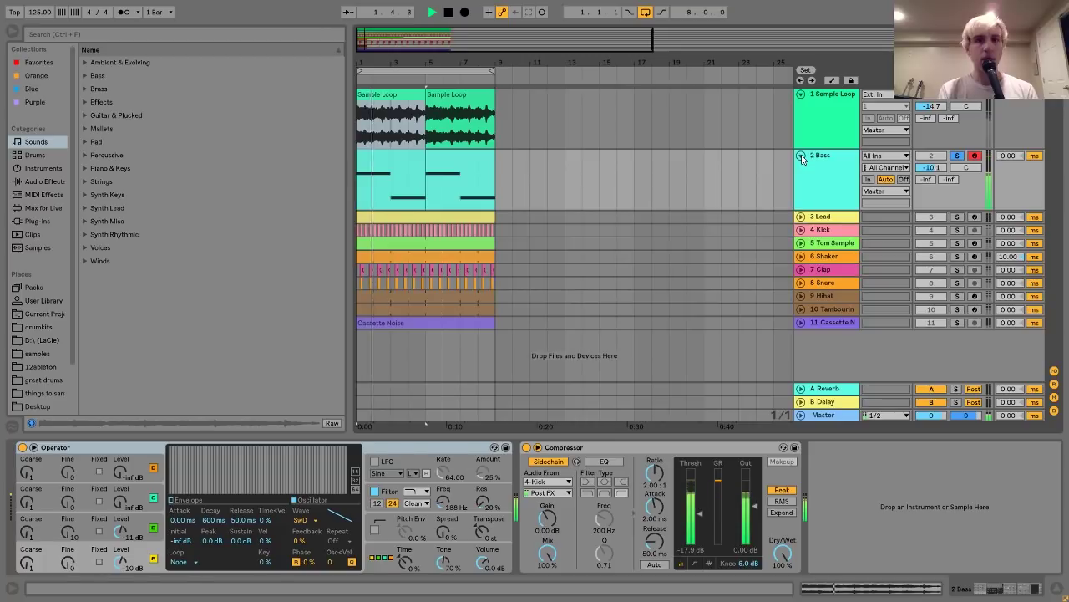
Open the first Bass clip's MIDI notes to examine them, and return to the track's device chain
click(385, 195)
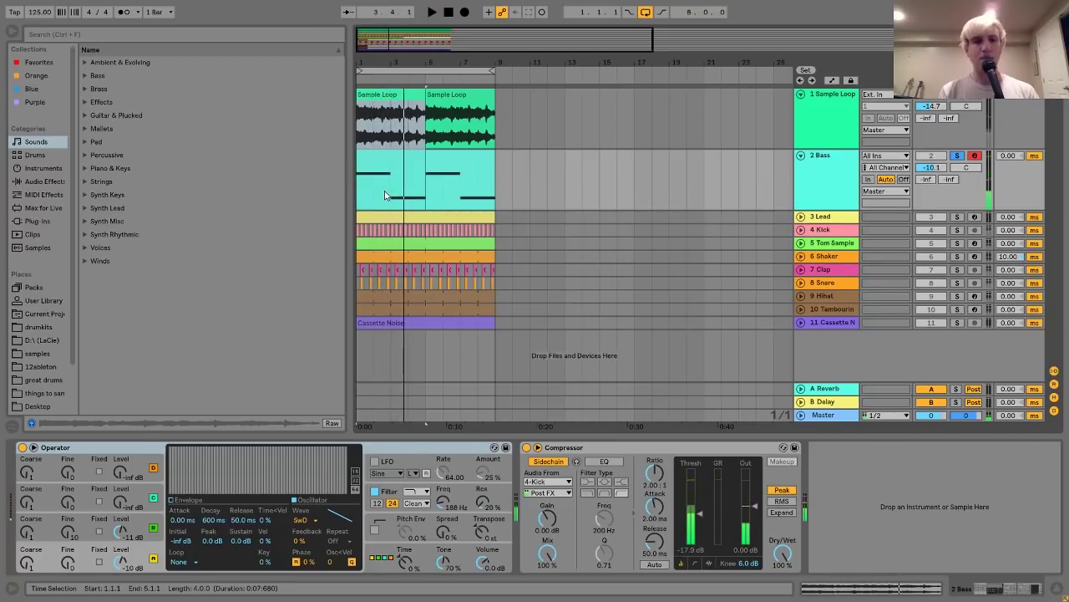
double_click(388, 169)
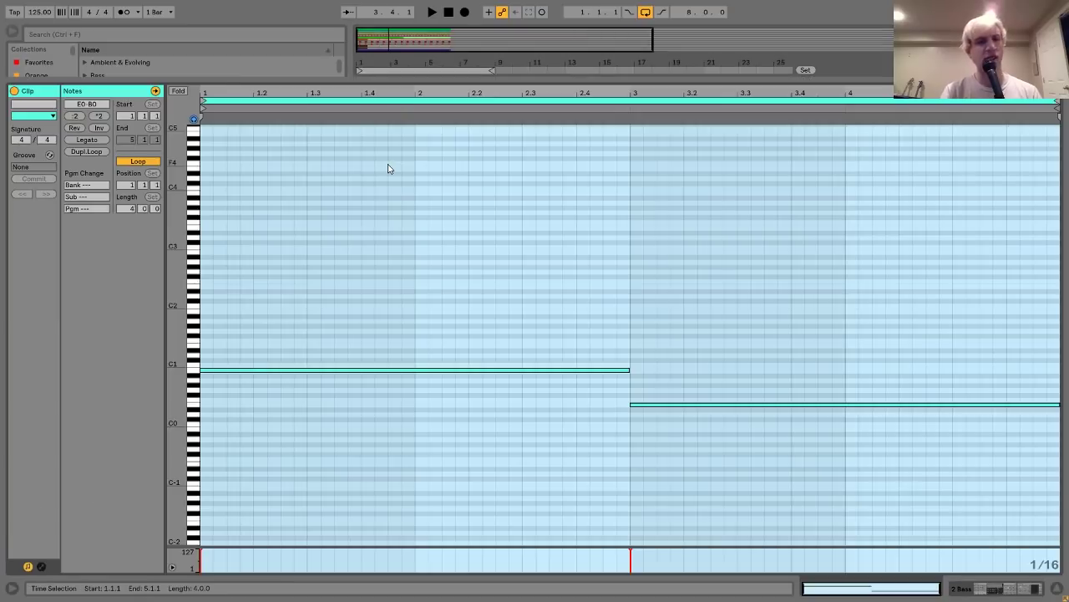
click(965, 596)
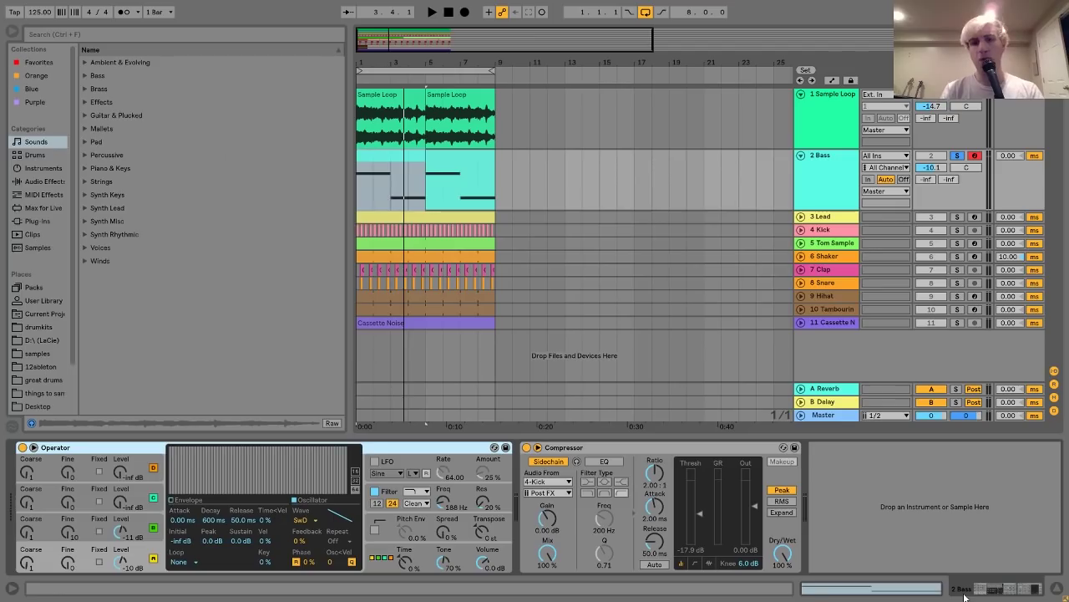
Play the Bass together with the Sample Loop, and stop playback with the Bass devices shown
key(space)
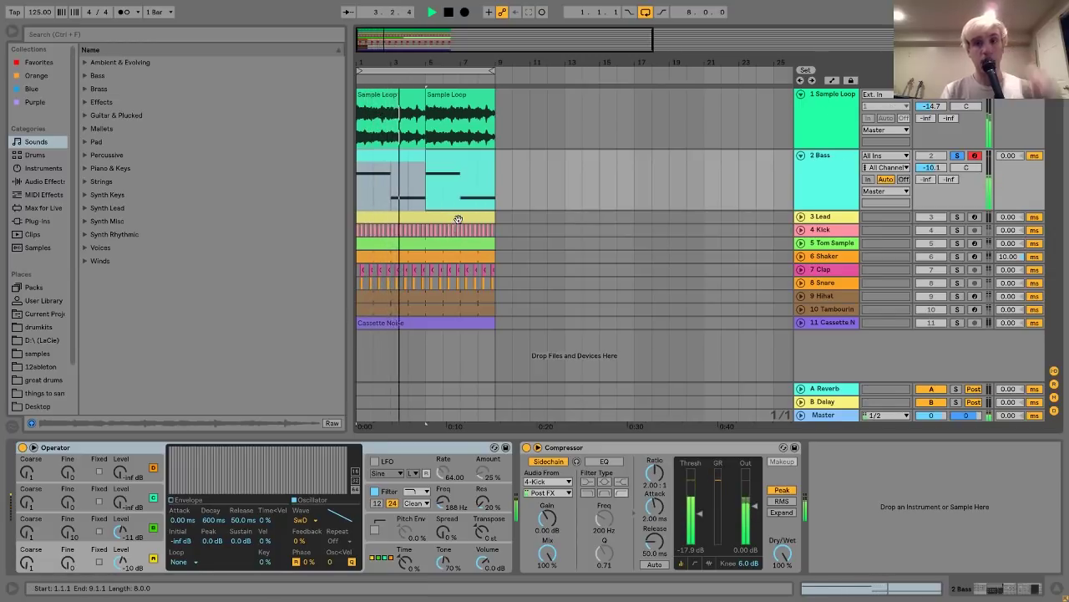
key(space)
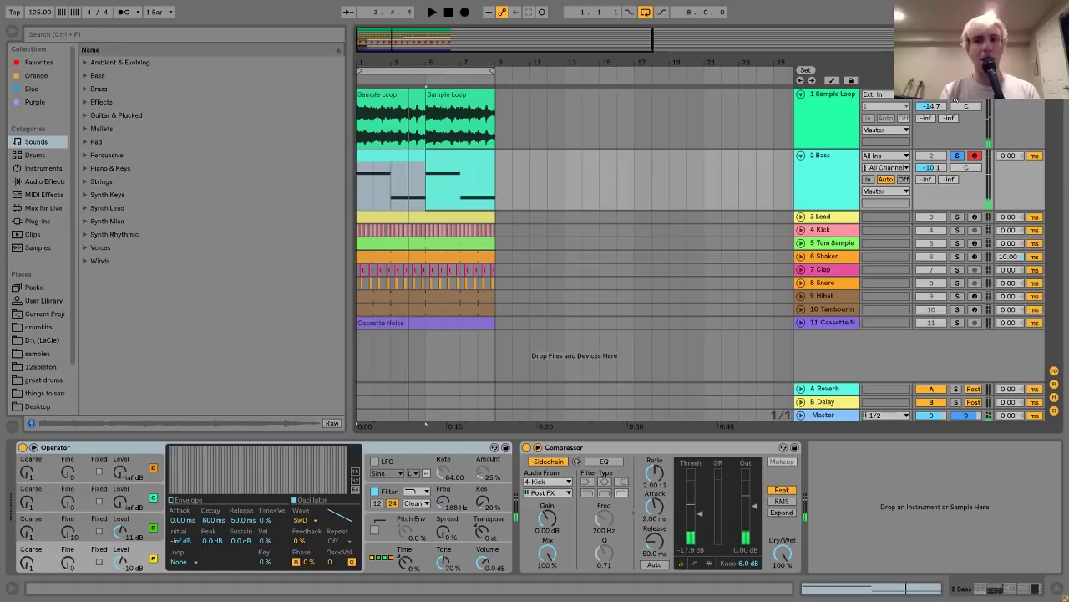
click(832, 168)
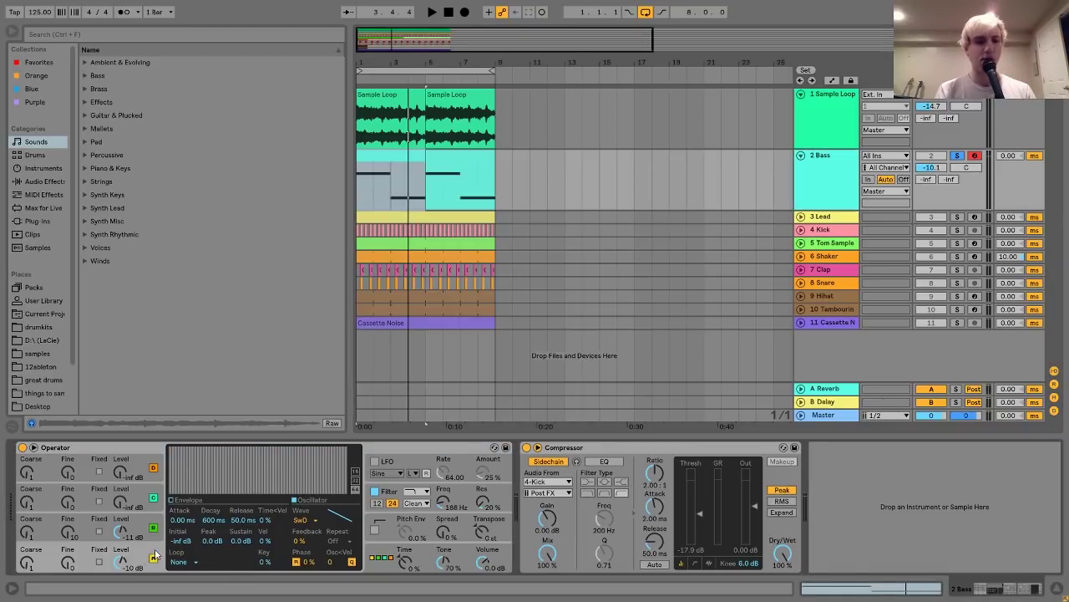
Try stronger fine detuning of oscillator B in the Bass Operator during playback, and set it back to 10
click(152, 519)
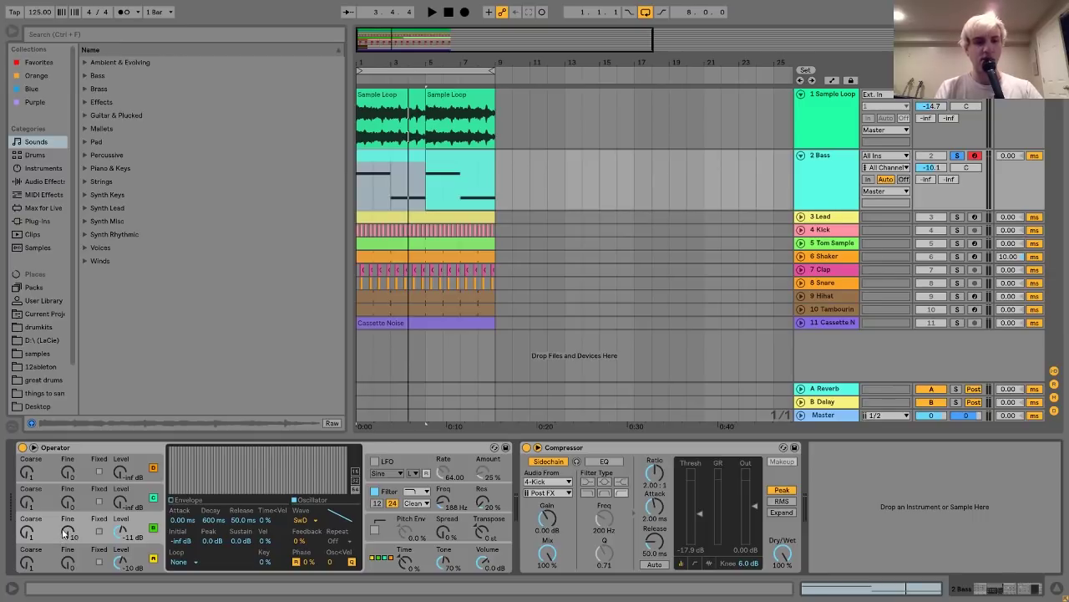
key(space)
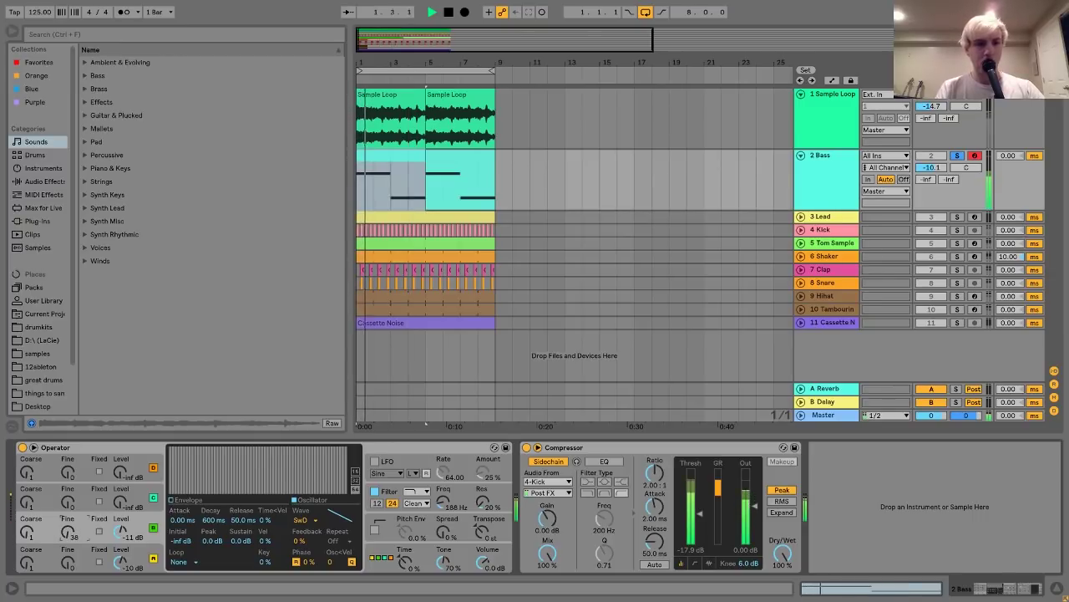
key(space)
key(space)
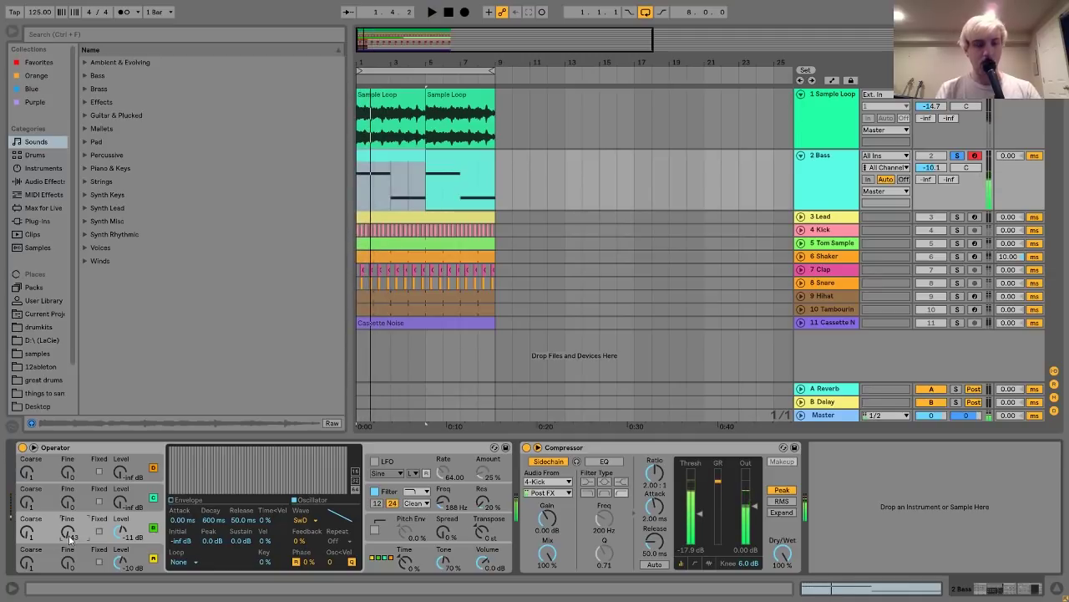
key(space)
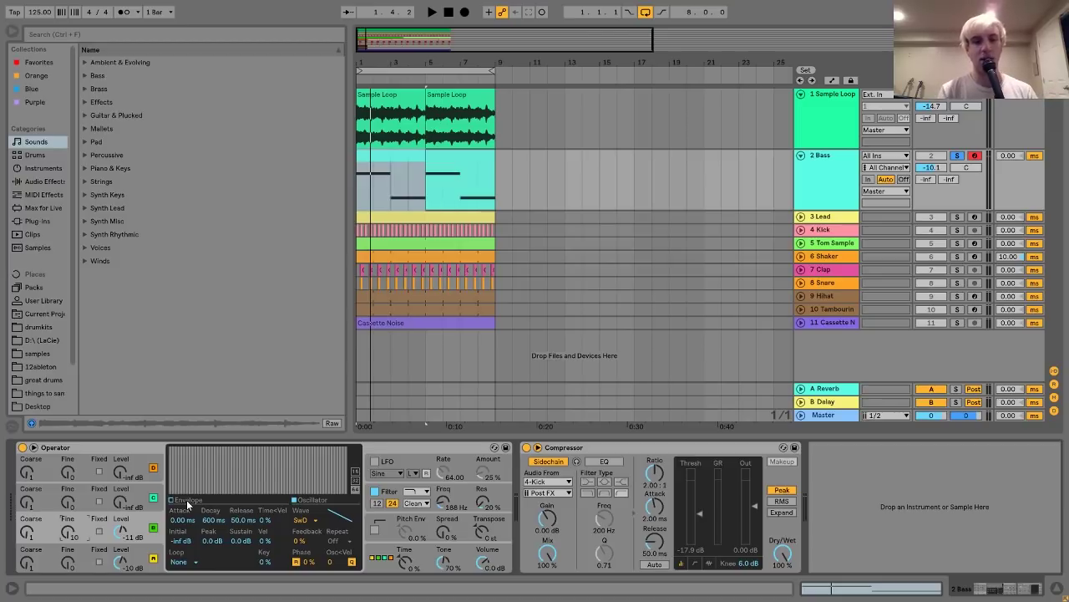
Show the Bass Operator's filter settings and envelope, play the Bass to hear the filter, and select the Compressor
click(451, 494)
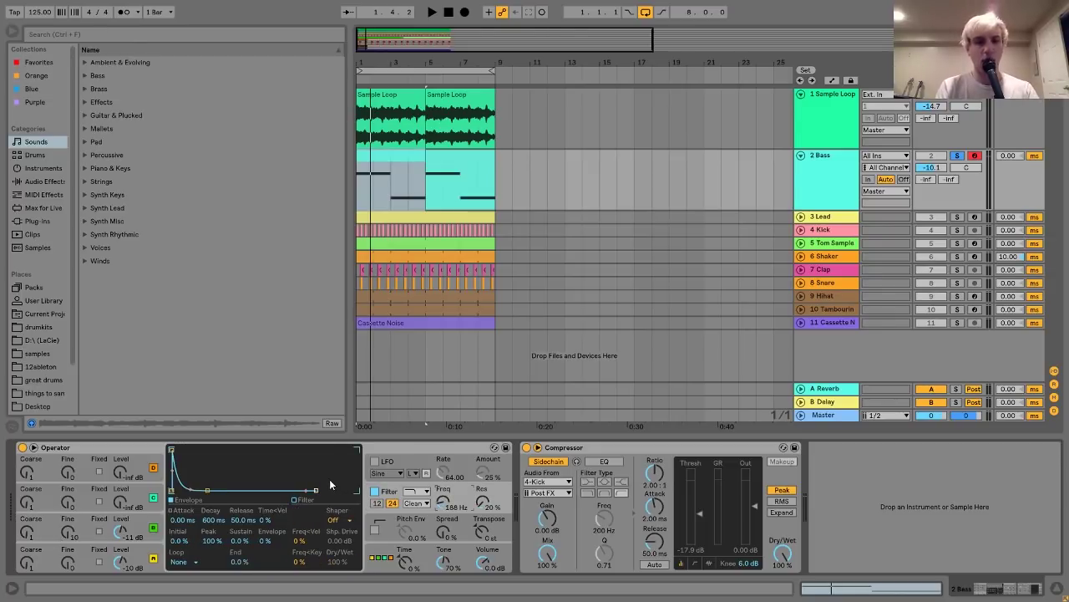
key(space)
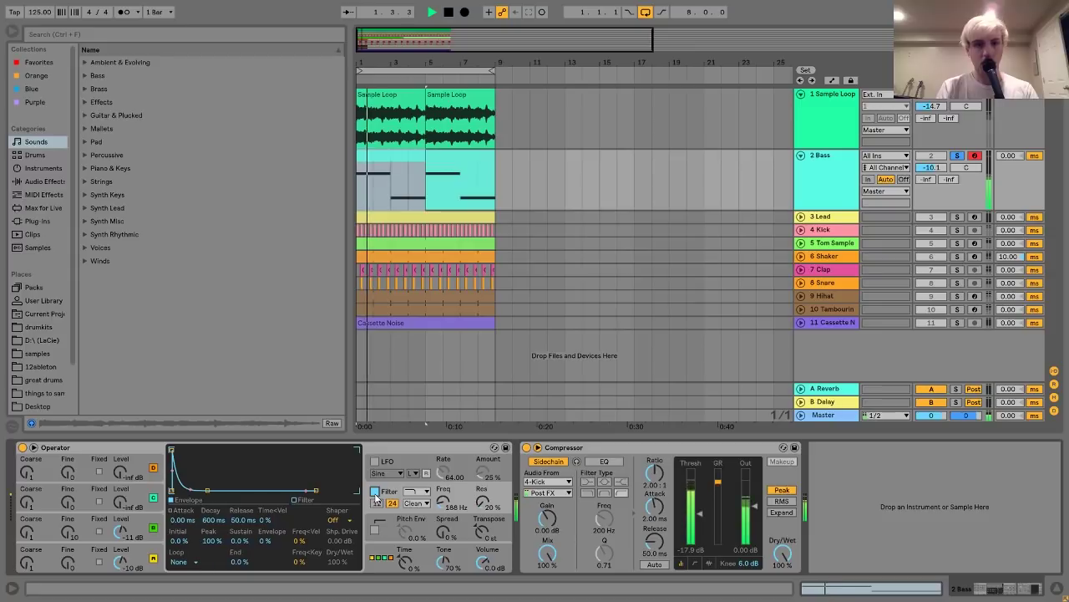
key(space)
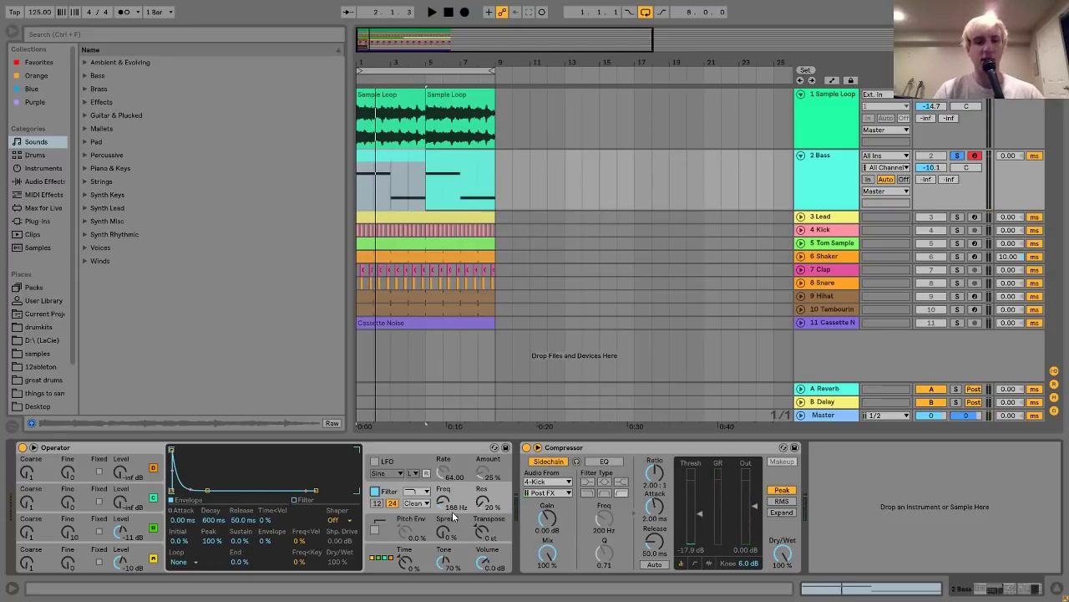
click(577, 451)
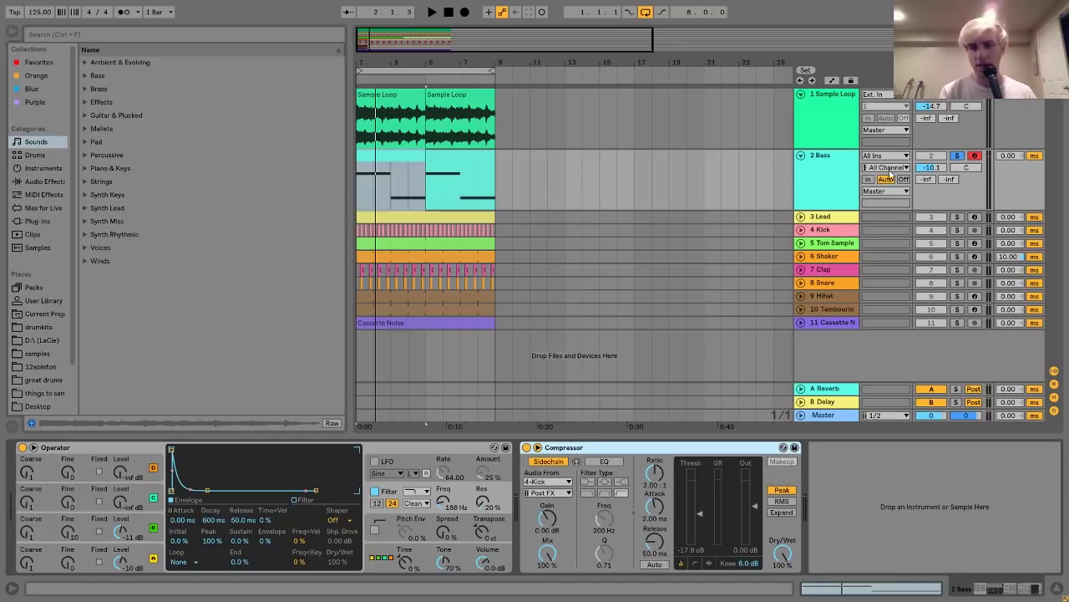
Solo the Lead track in place of the Bass, unfold it, and play its first phrase from bar 4
click(854, 218)
click(957, 218)
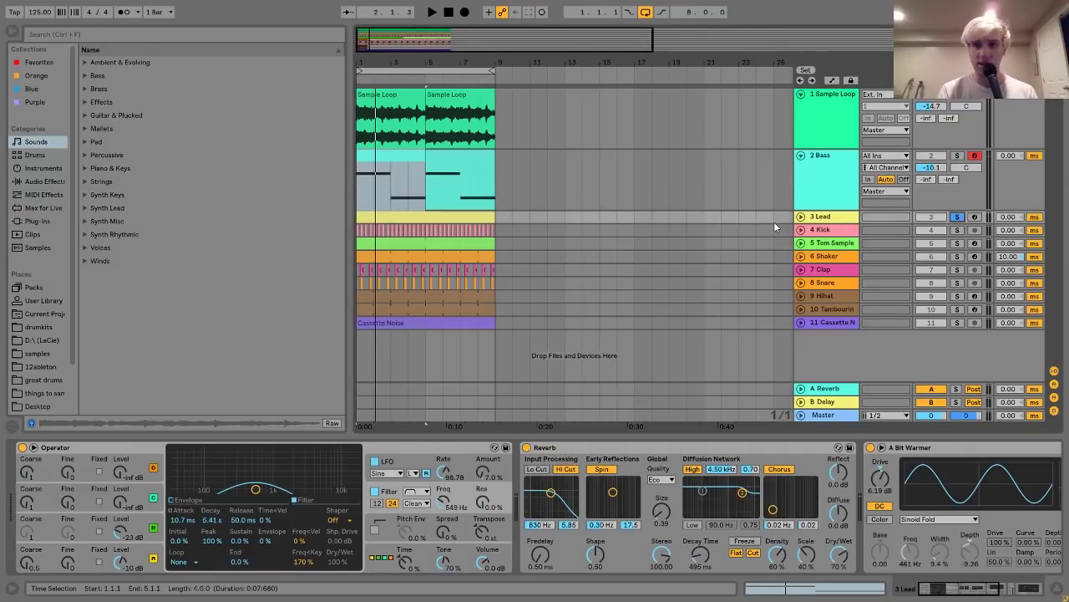
click(800, 217)
click(407, 267)
key(space)
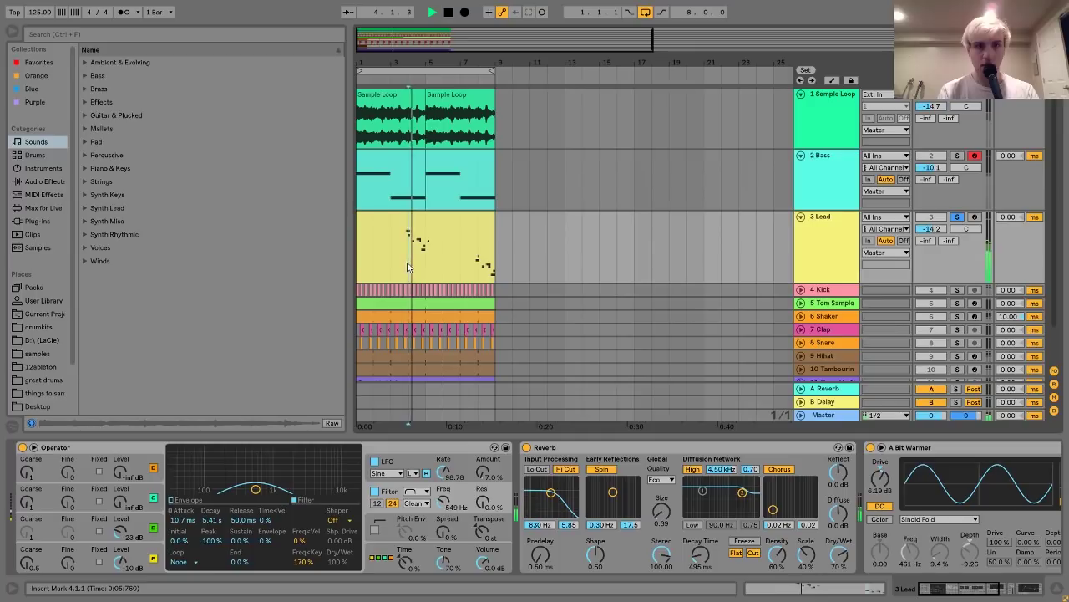
Play the Lead's second phrase from just before bar 8 to hear the melody, and stop playback
key(plus)
key(plus)
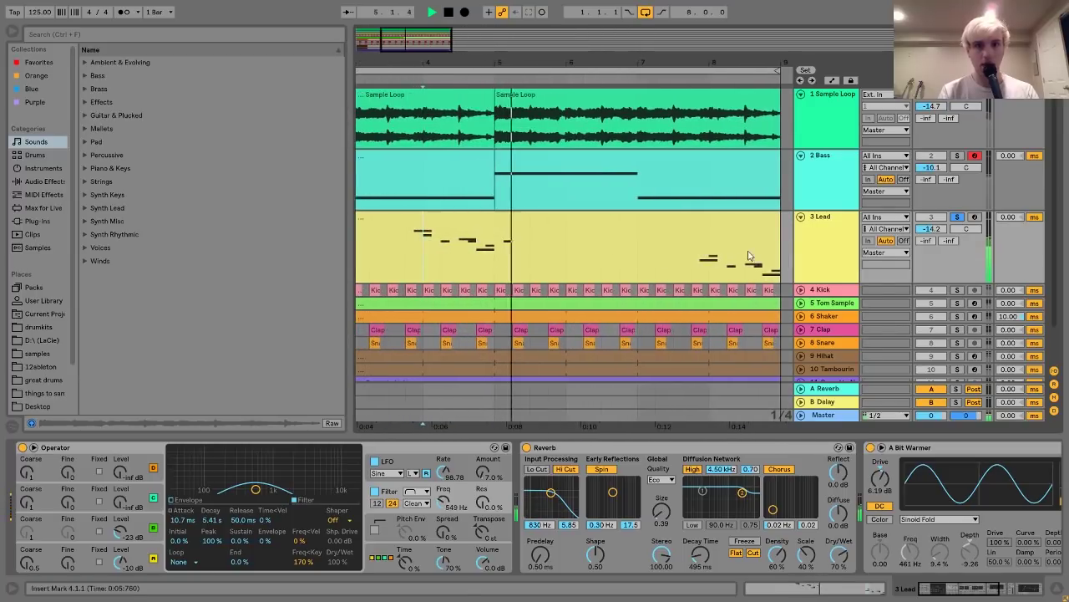
click(692, 271)
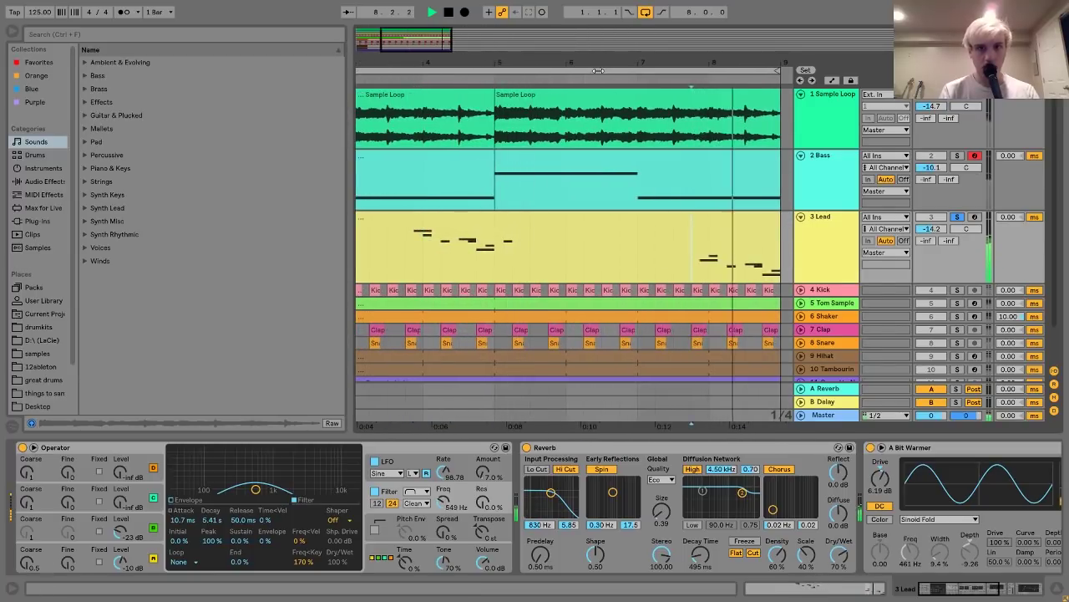
key(space)
key(minus)
key(minus)
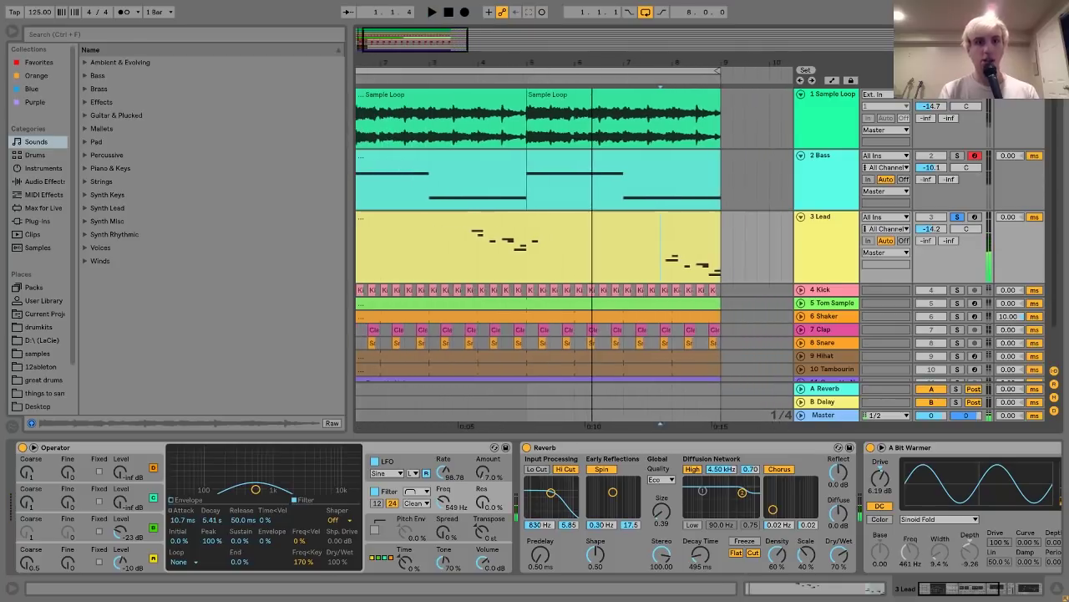
Place the insert marker at 3.4.1 on the Lead track, just before its first phrase
drag(466, 61, 500, 67)
click(476, 257)
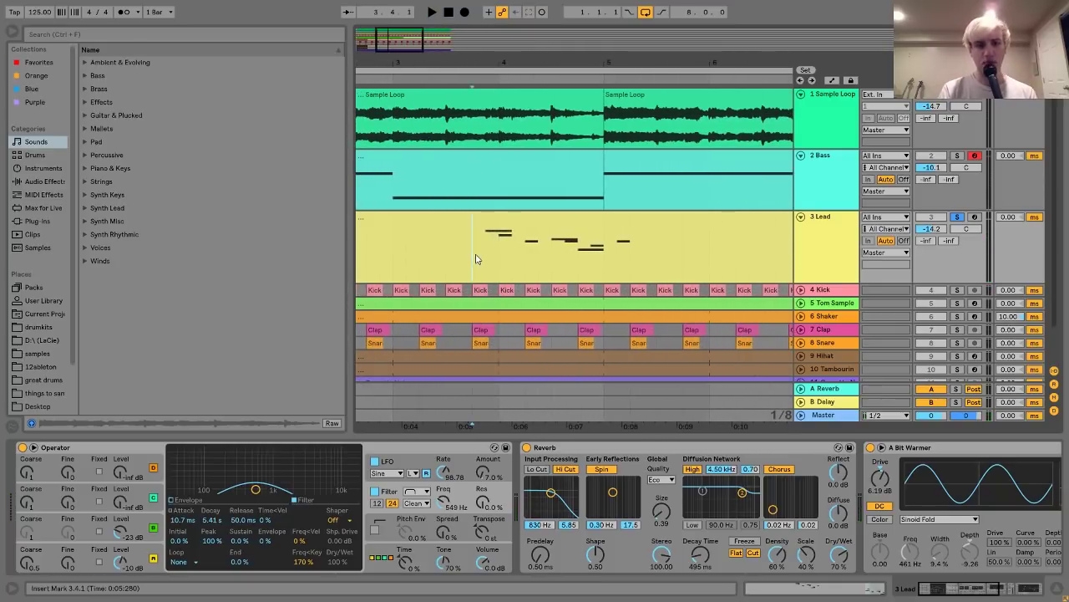
mouse_move(474, 63)
mouse_down()
mouse_move(477, 54)
mouse_move(475, 64)
mouse_up()
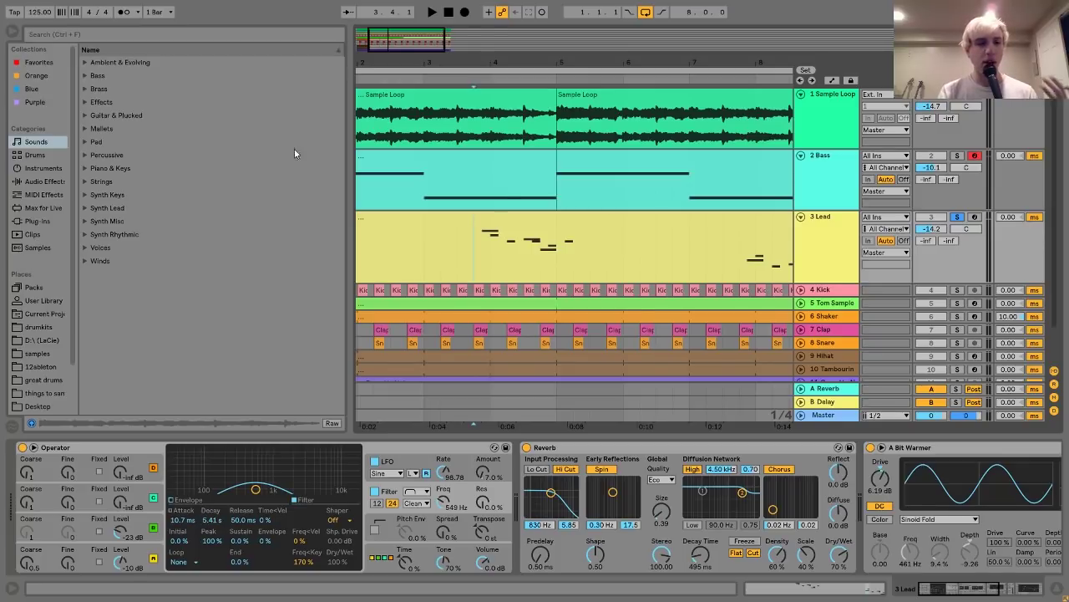
Arm the Lead track for recording and play its Operator sound from the computer keyboard in the C4 to D5 octave
click(157, 548)
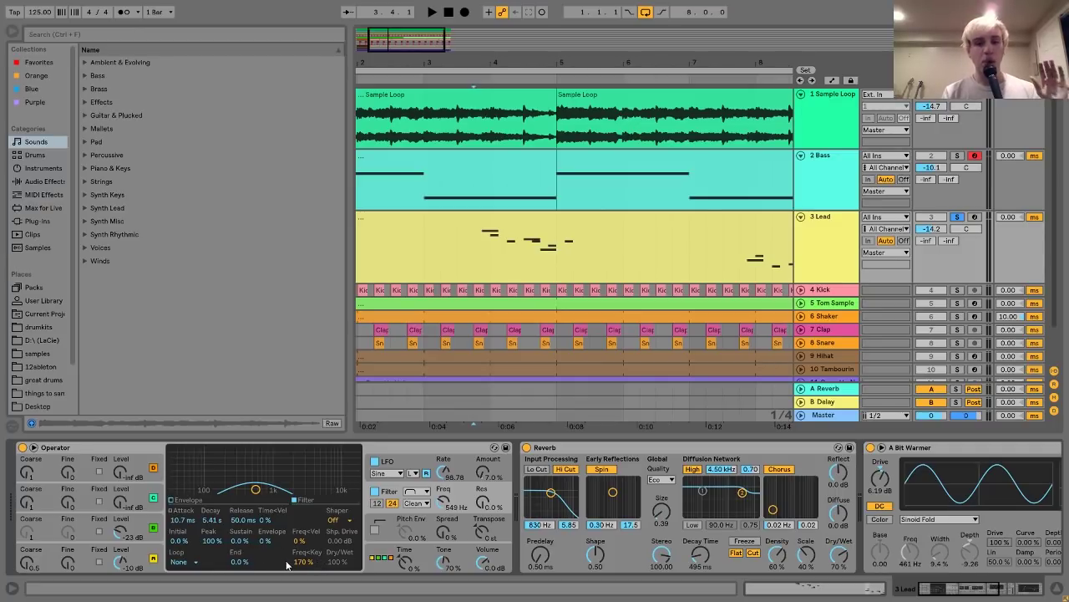
click(975, 218)
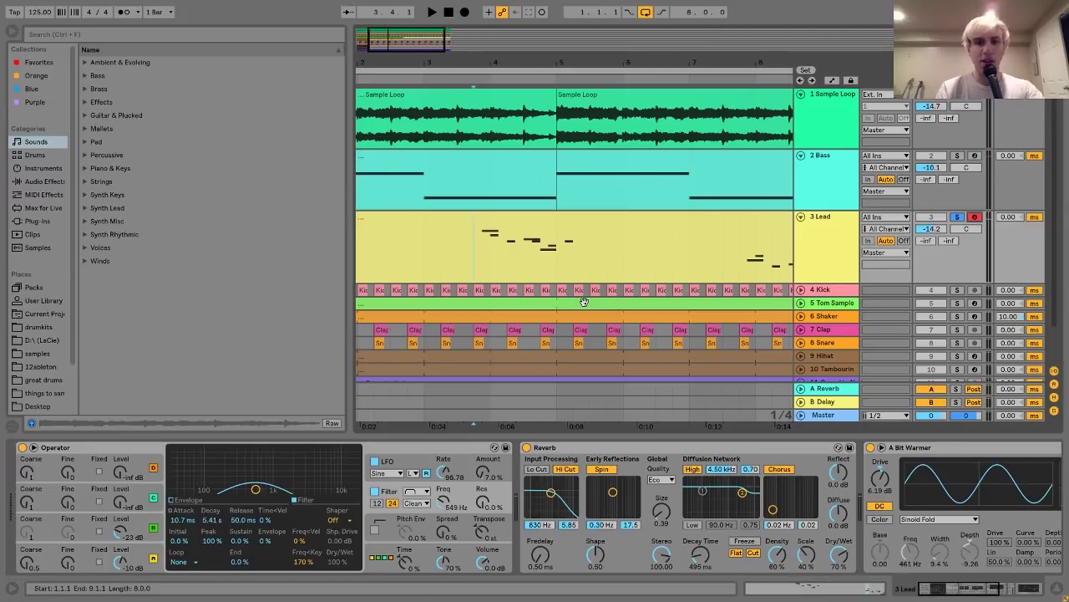
key(x)
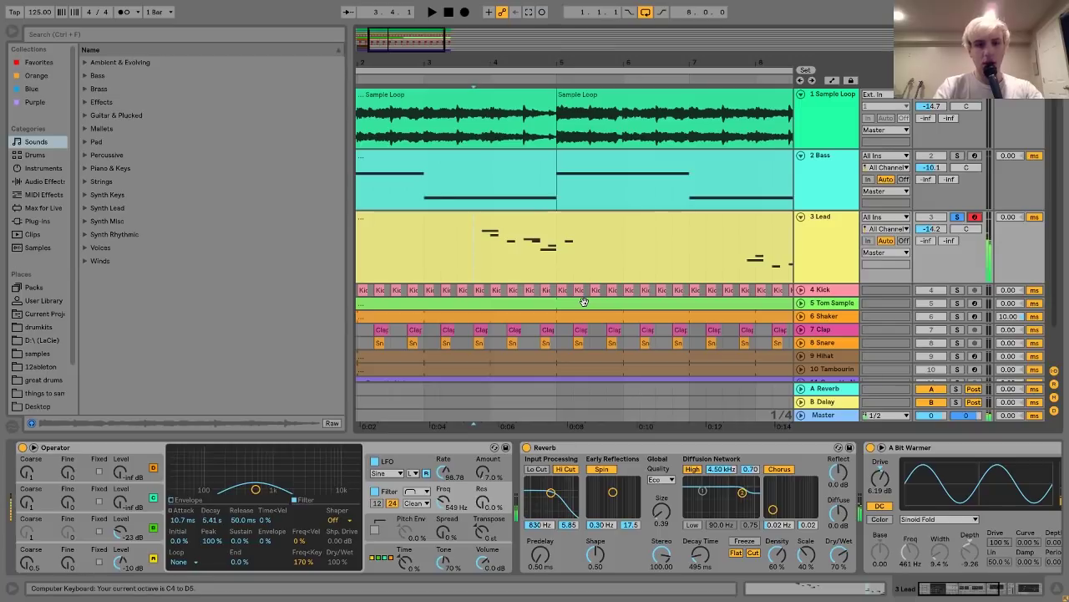
key(z)
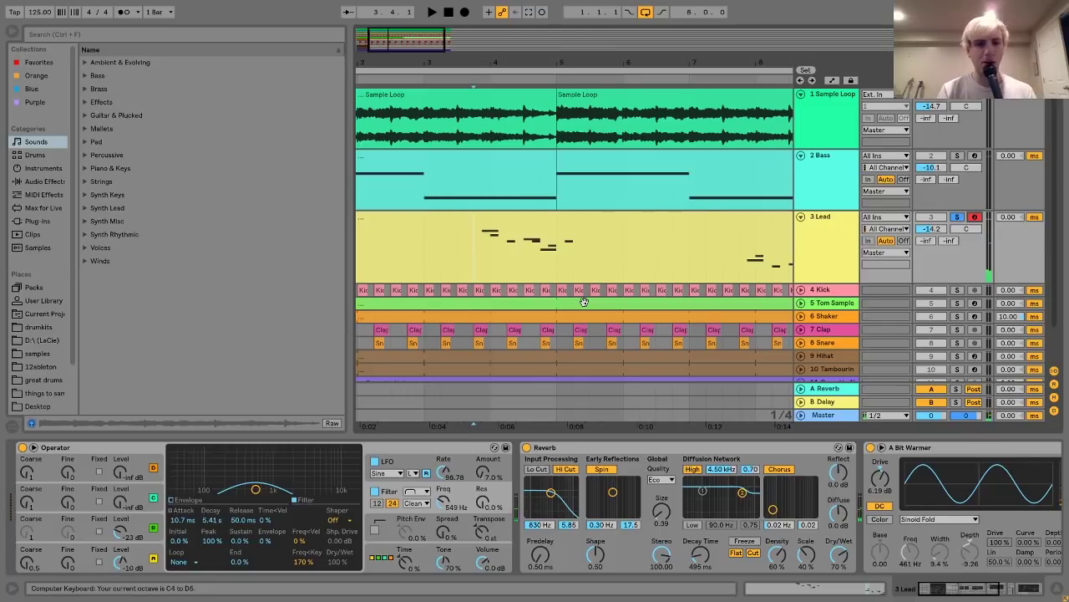
Shift the computer keyboard up two octaves and back down two to hear the Lead sound in other registers
key(x)
key(x)
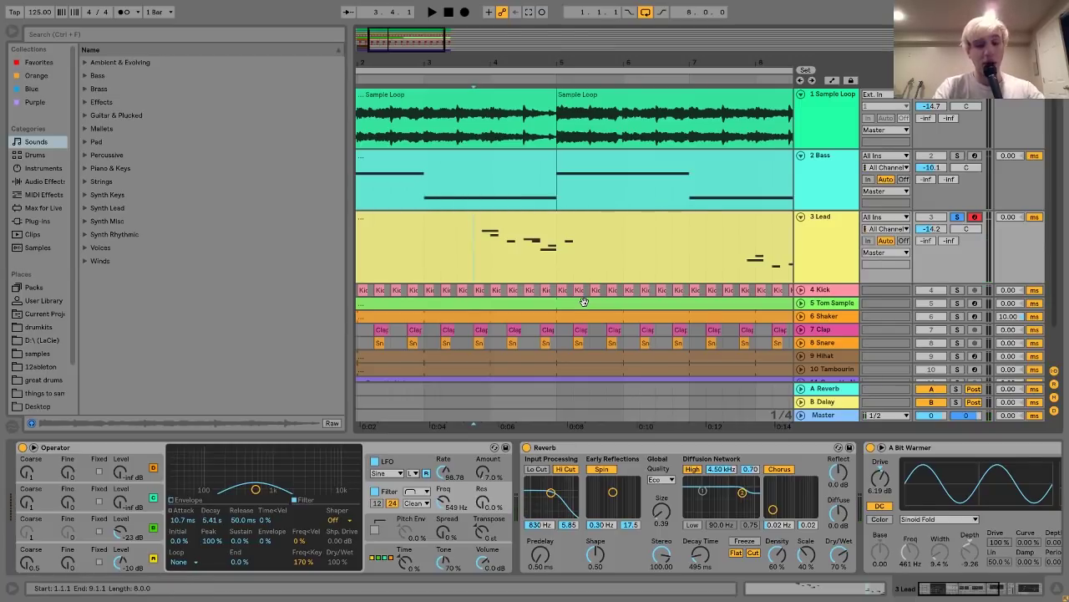
key(z)
key(z)
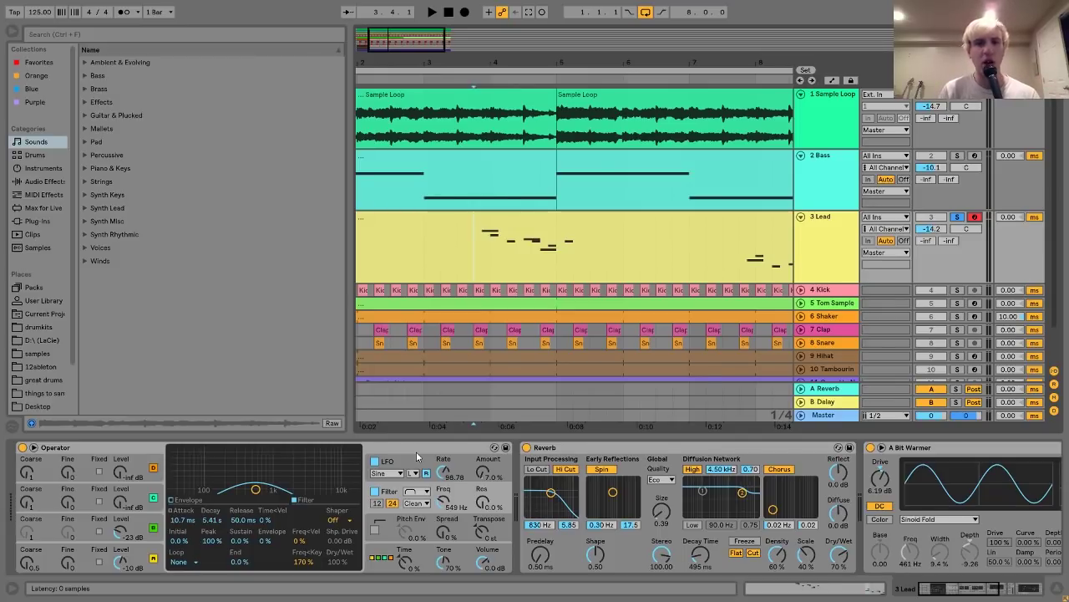
Open the Lead clip's notes and audition individual notes in its first and second phrases
double_click(534, 231)
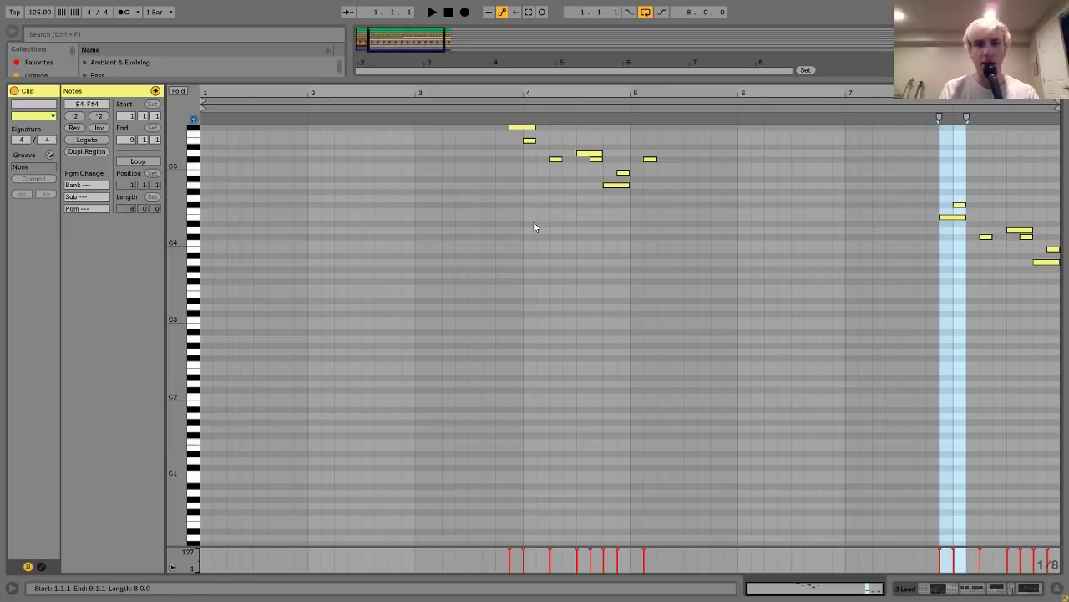
click(524, 130)
click(616, 184)
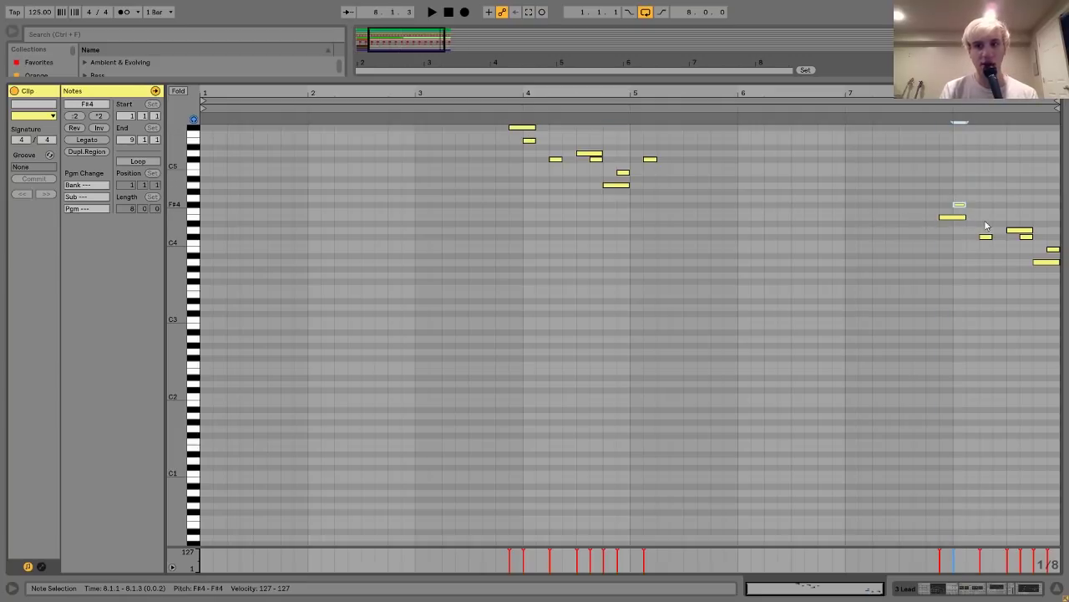
click(1046, 262)
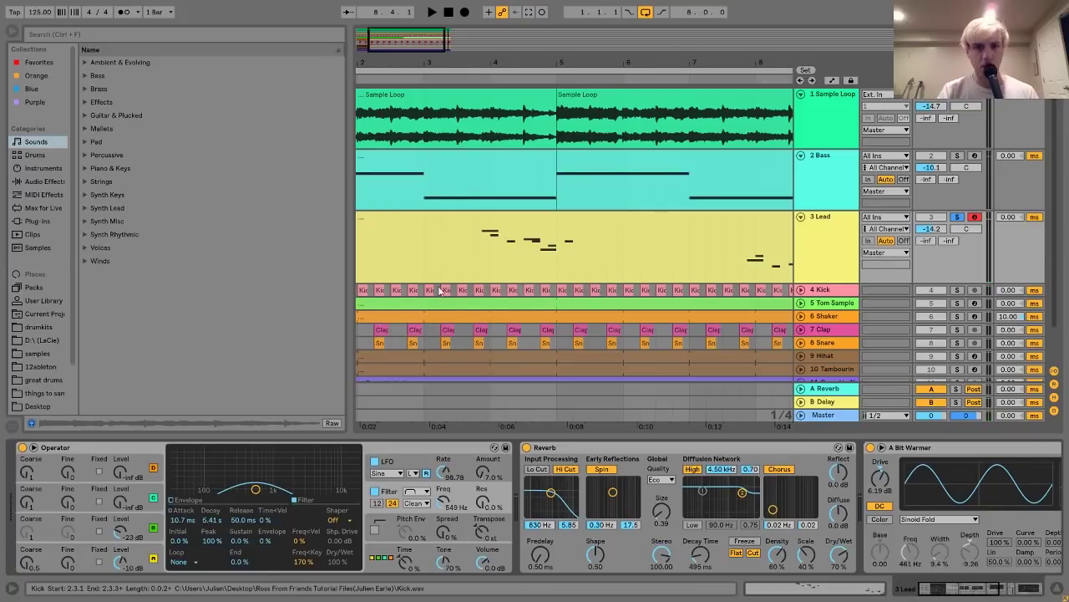
Place the insert marker at 3.4.1 before the Lead's first phrase and check the options of Operator's filter frequency
click(465, 280)
click(473, 275)
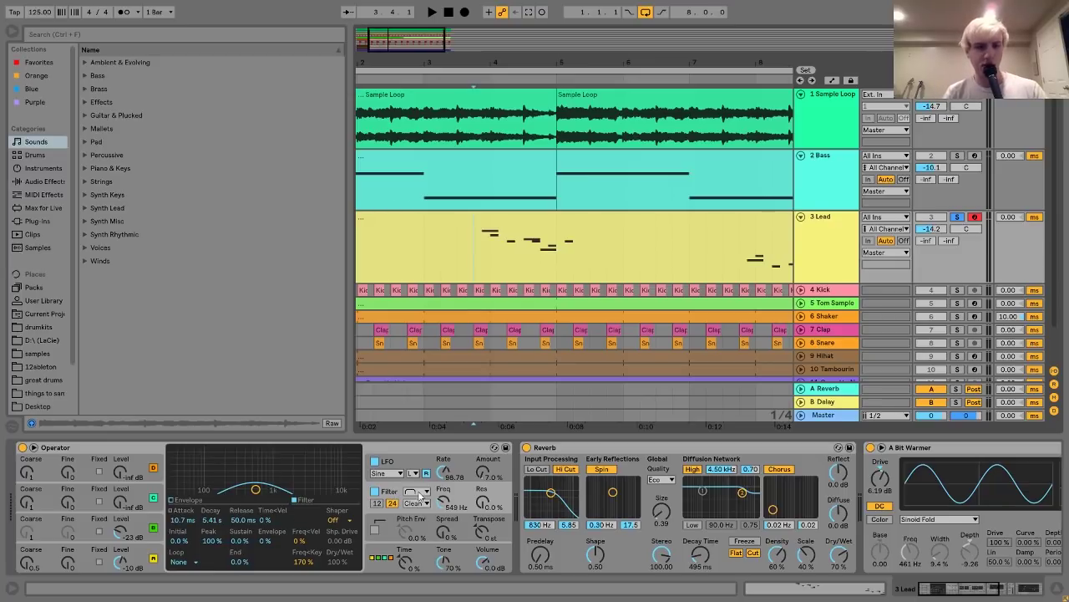
right_click(443, 499)
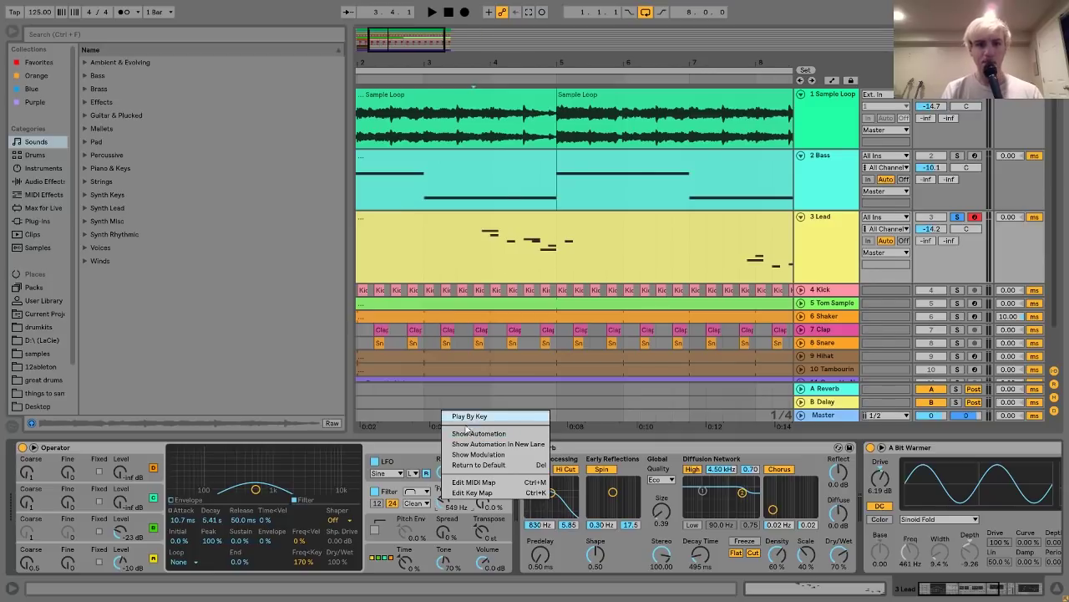
click(436, 456)
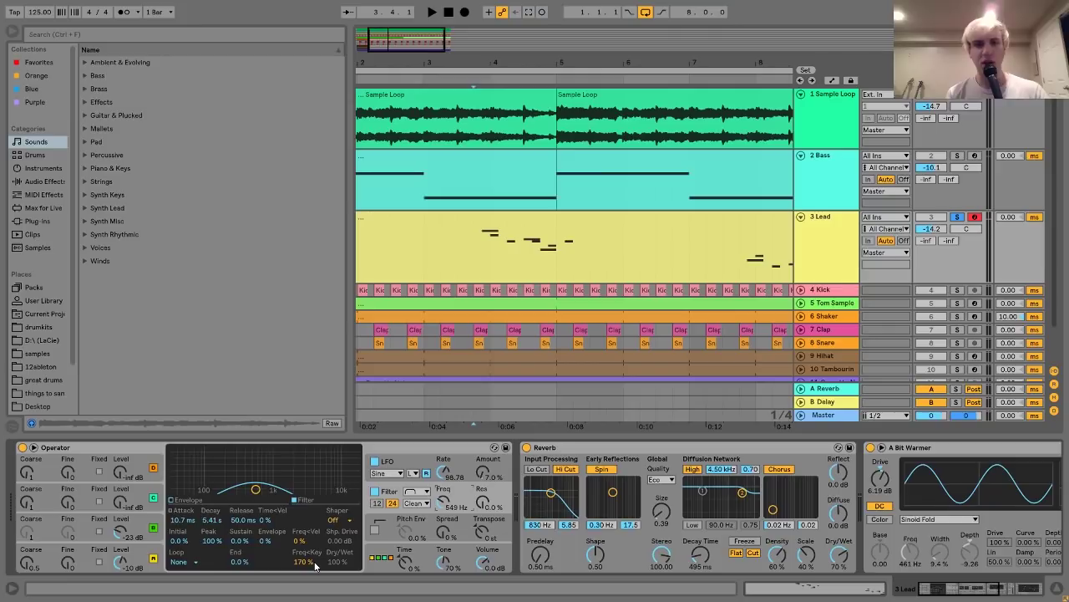
click(472, 243)
click(472, 262)
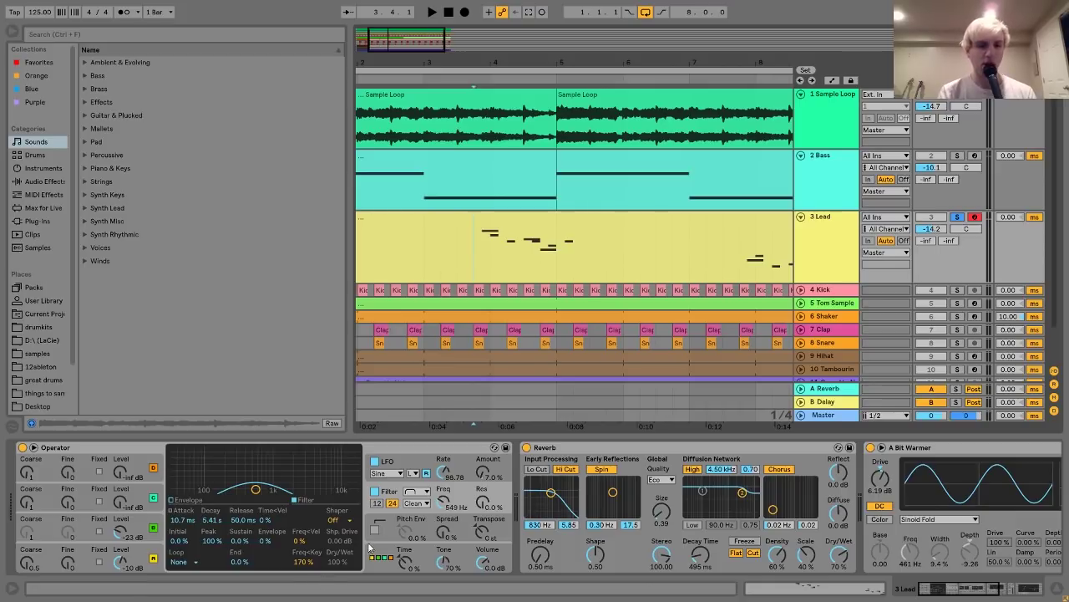
Display the settings of Operator's oscillators A and B and play the start of the Lead's first phrase repeatedly
click(154, 556)
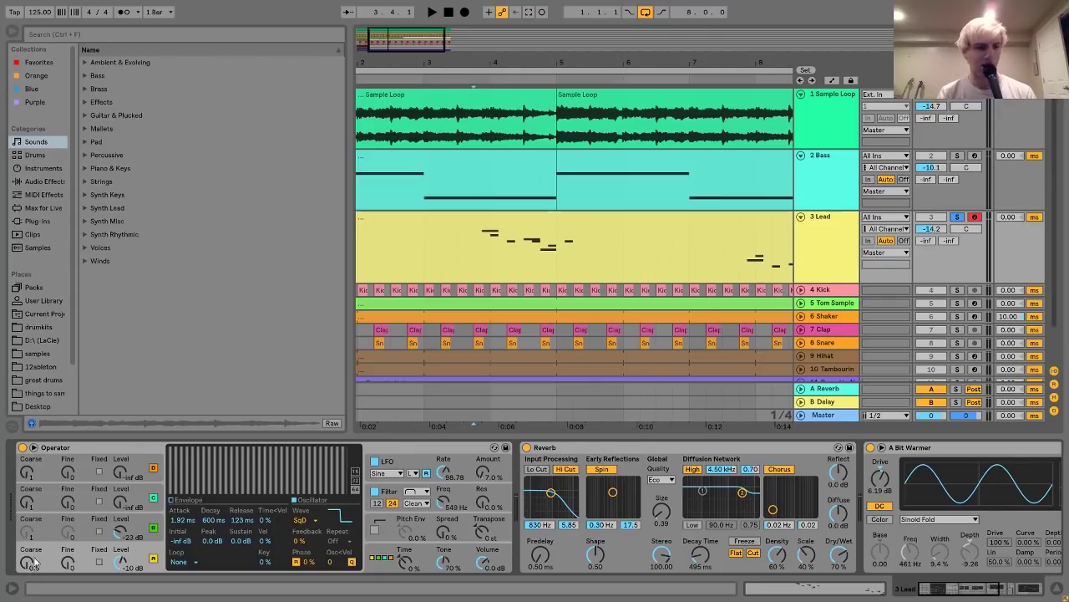
click(146, 523)
key(space)
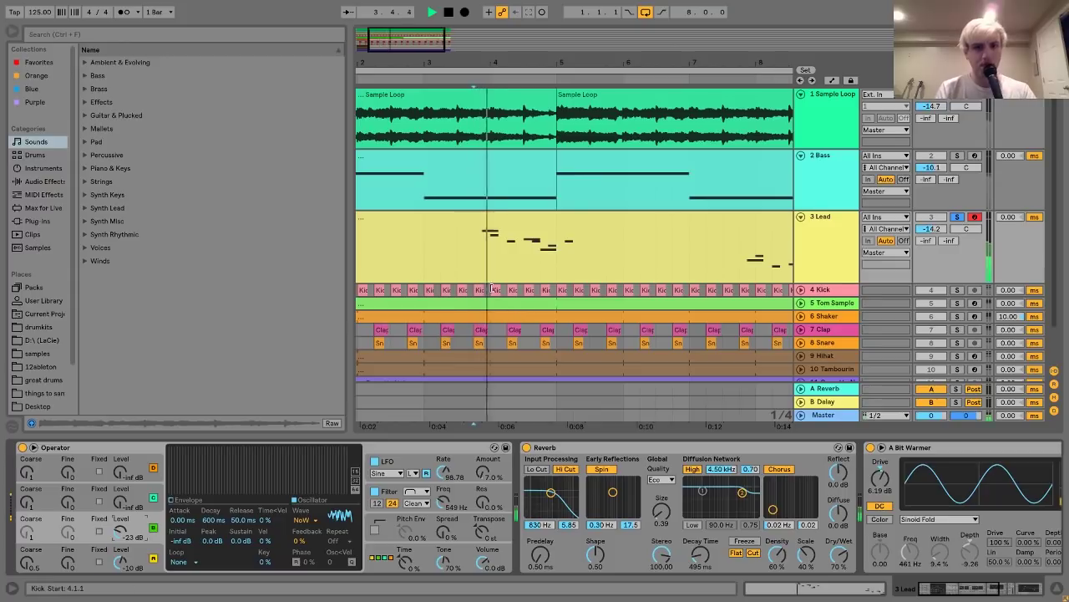
key(space)
key(space)
key(space)
key(space)
key(space)
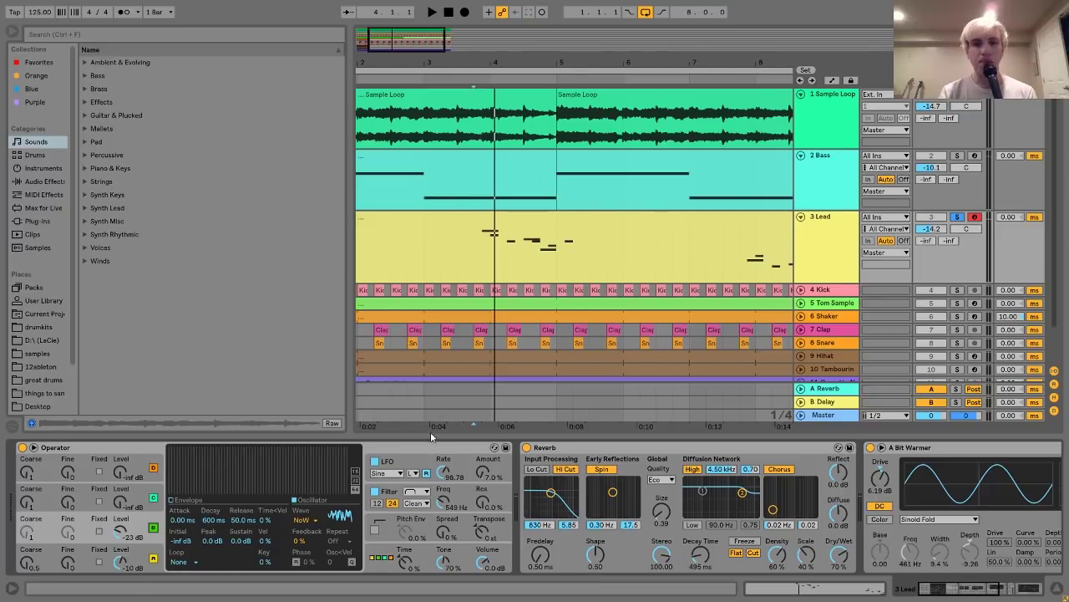
Compare the Lead's first phrase with Operator's LFO switched off and switched back on
click(400, 462)
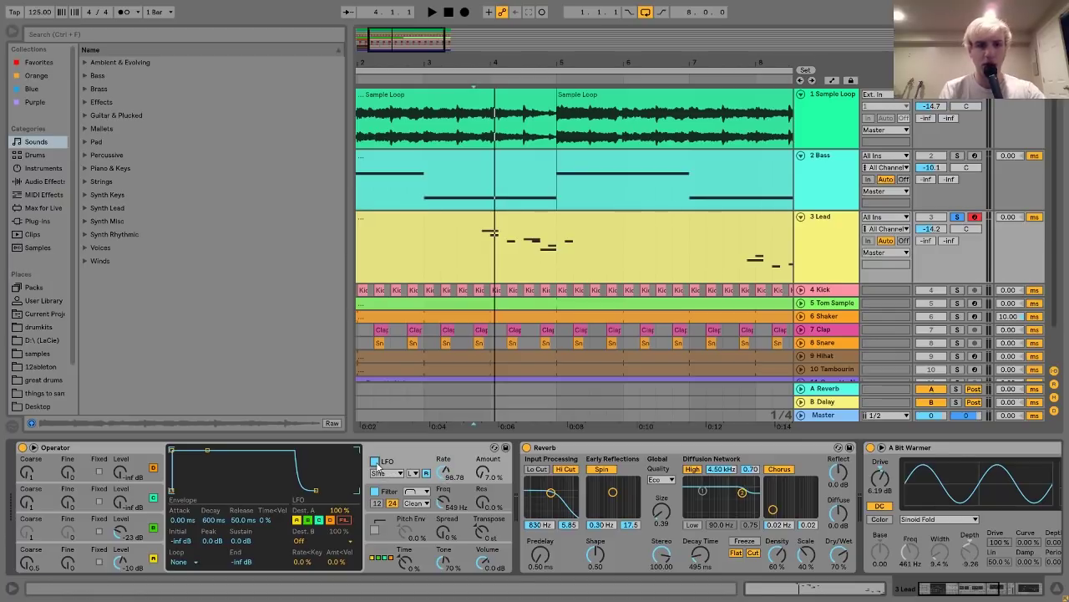
click(375, 461)
key(space)
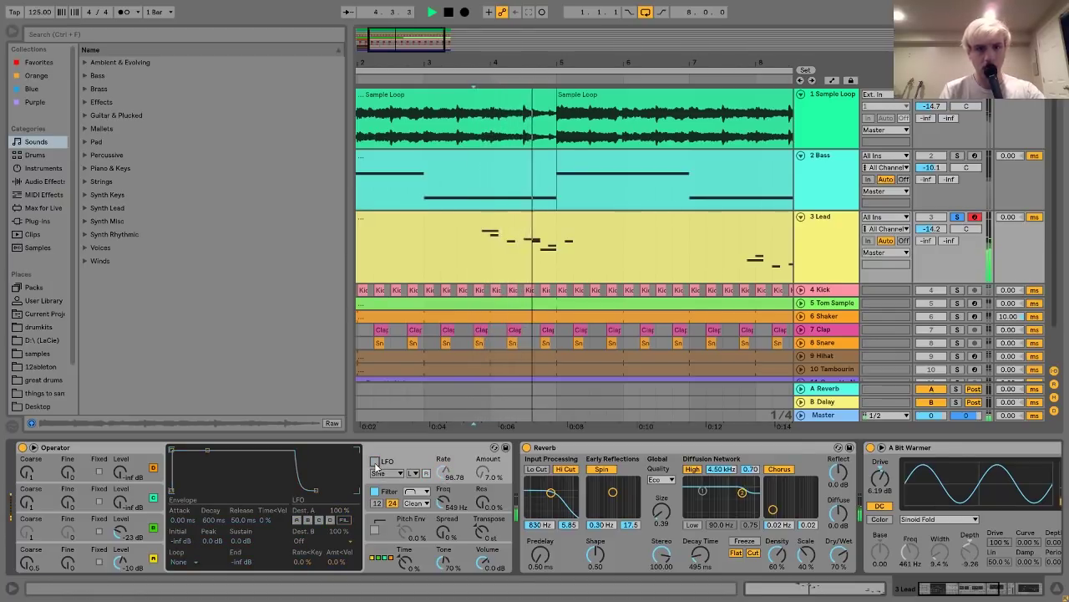
click(375, 461)
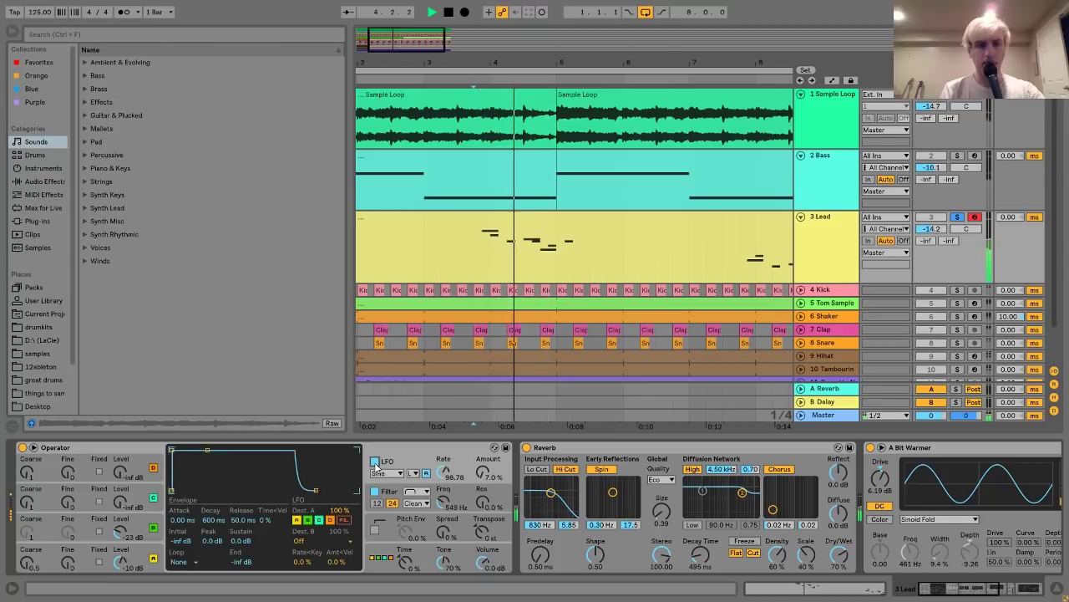
key(space)
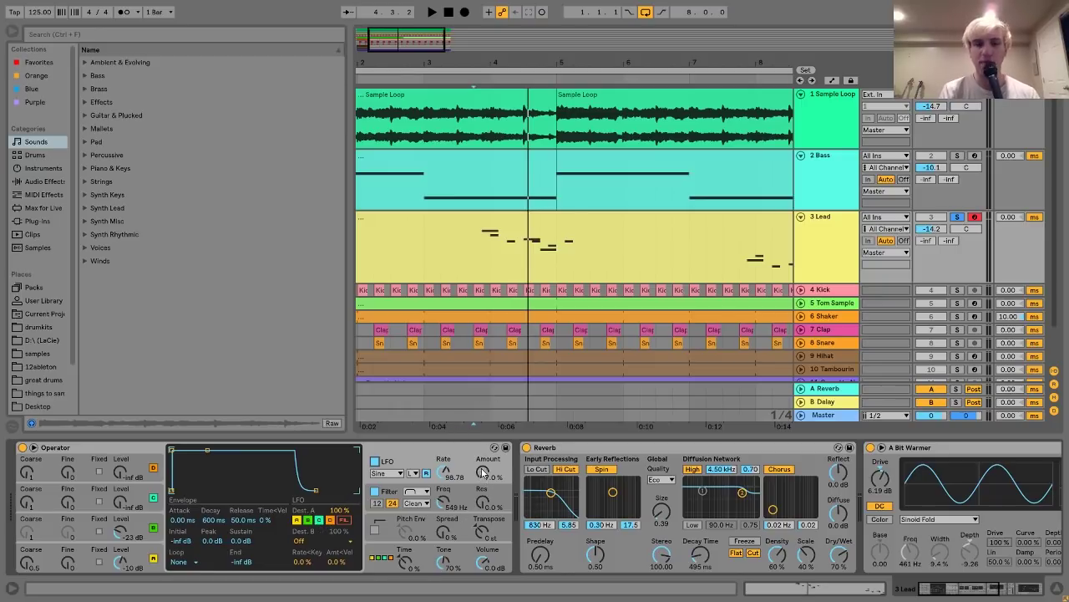
Try an LFO amount of about 21 % on the Lead phrase, undo it, and replay the phrase
drag(481, 476, 481, 464)
key(space)
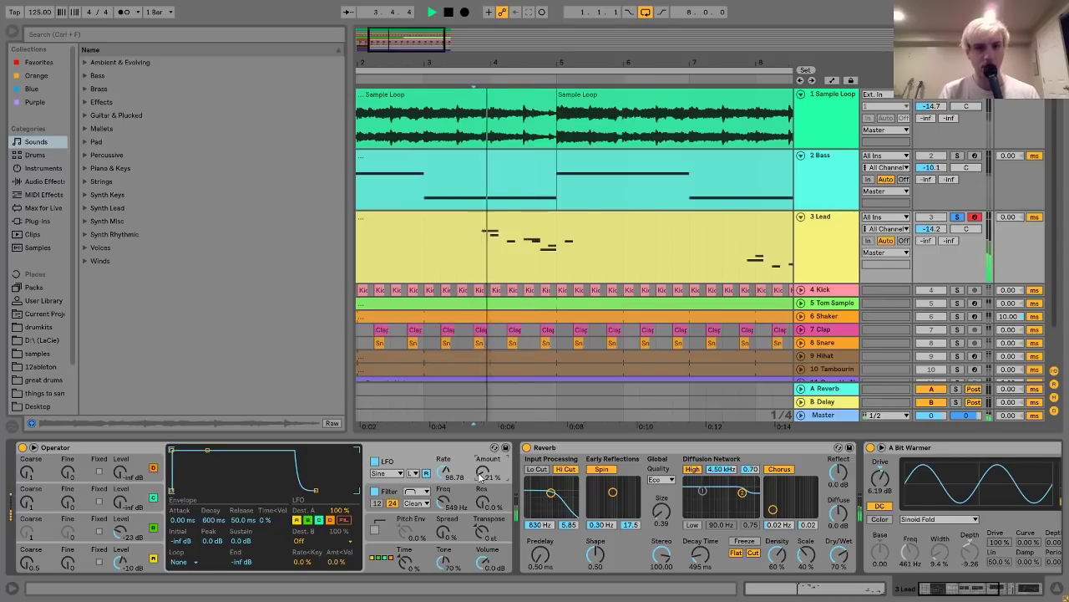
key(space)
key(ctrl+z)
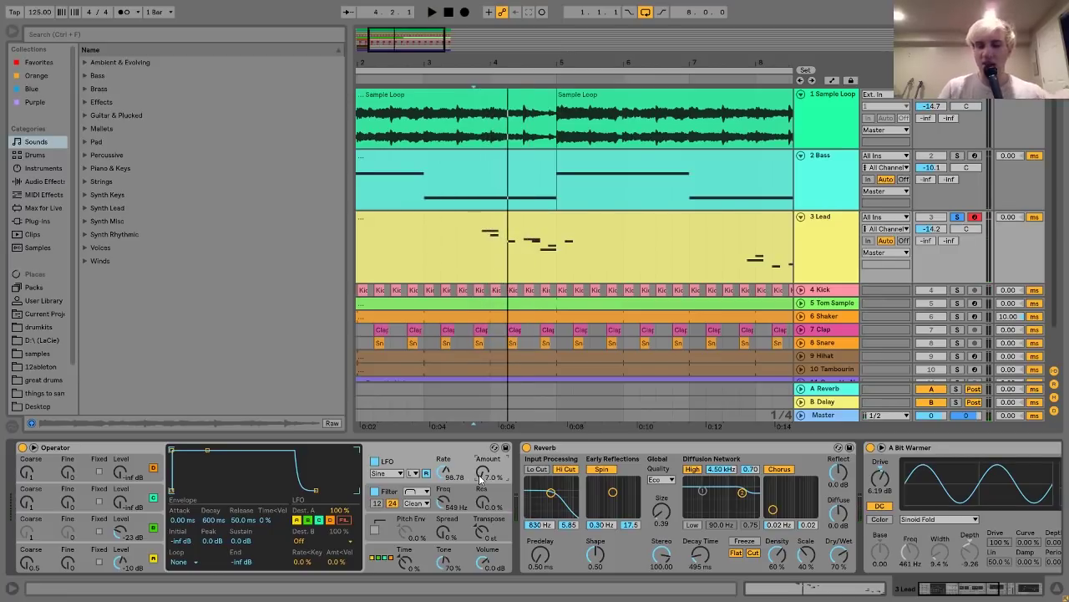
key(space)
key(space)
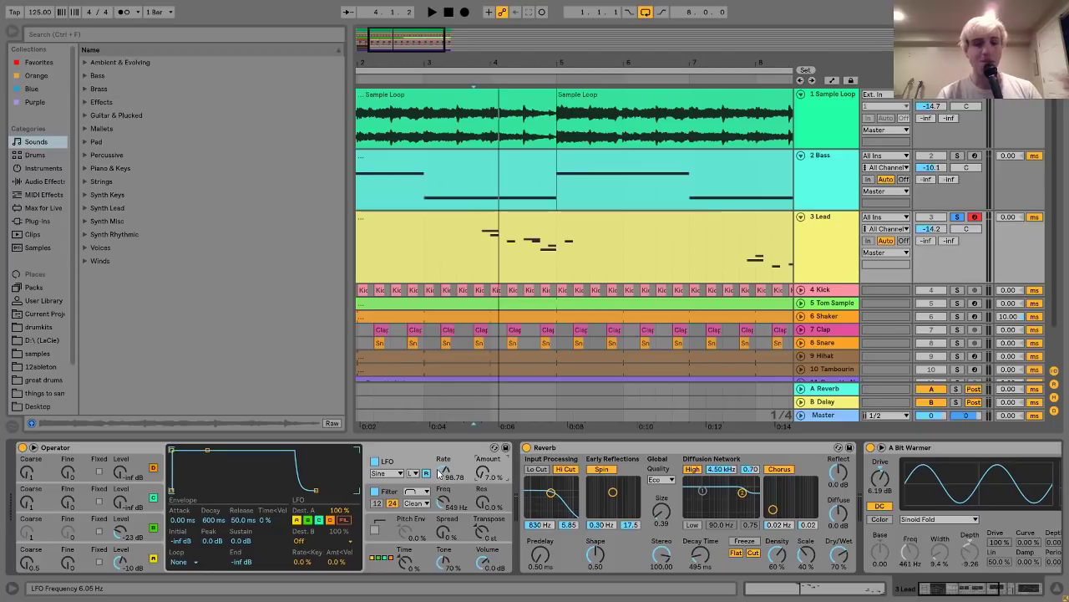
Display Operator's filter settings and play the Lead's first phrase with the Reverb active
click(455, 493)
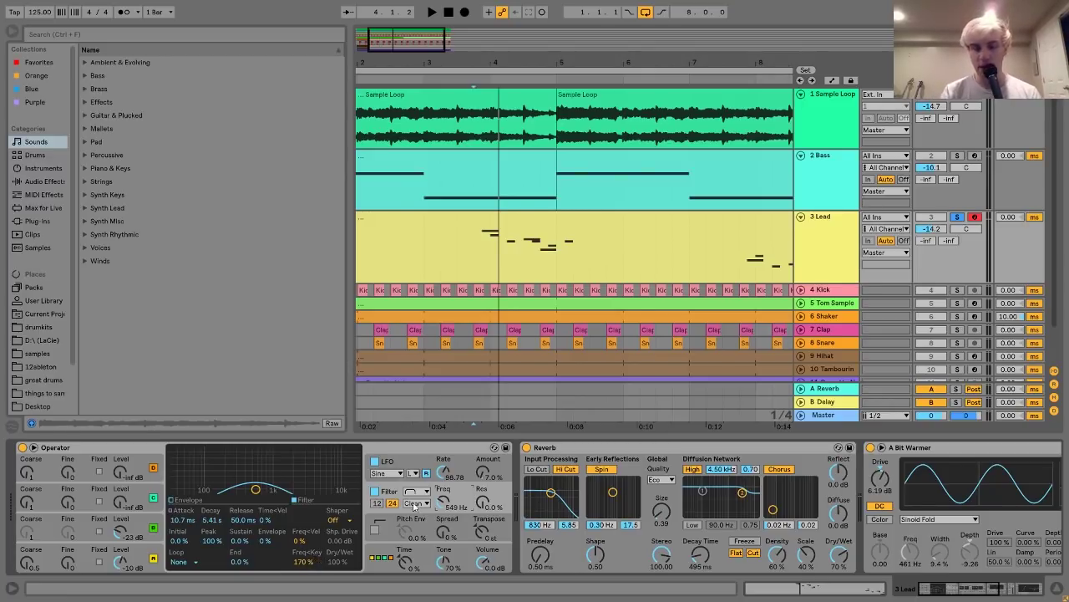
scroll(451, 506, down, 3)
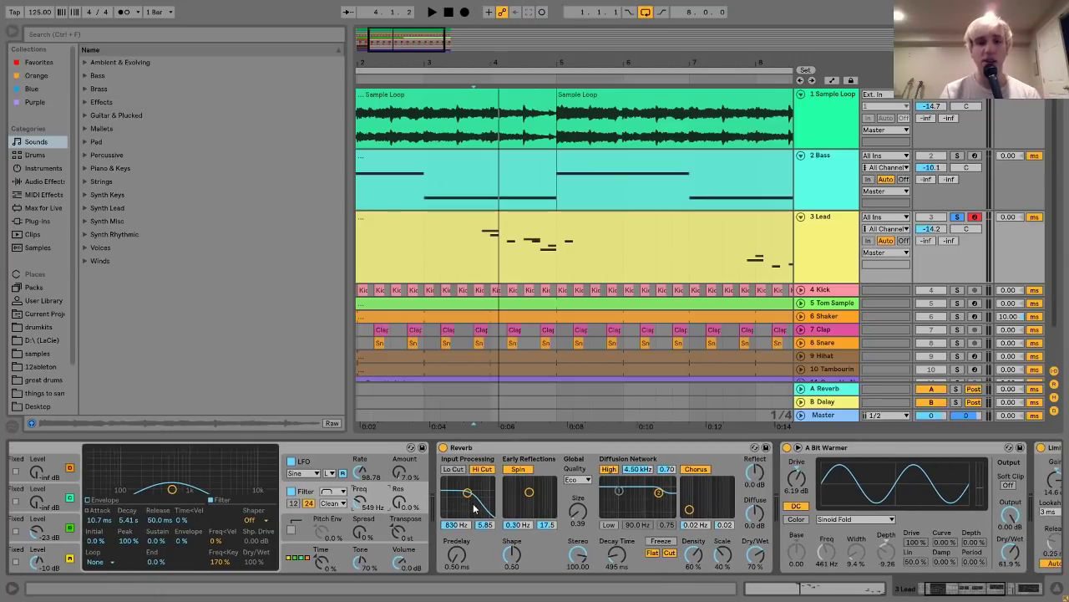
scroll(472, 445, down, 1)
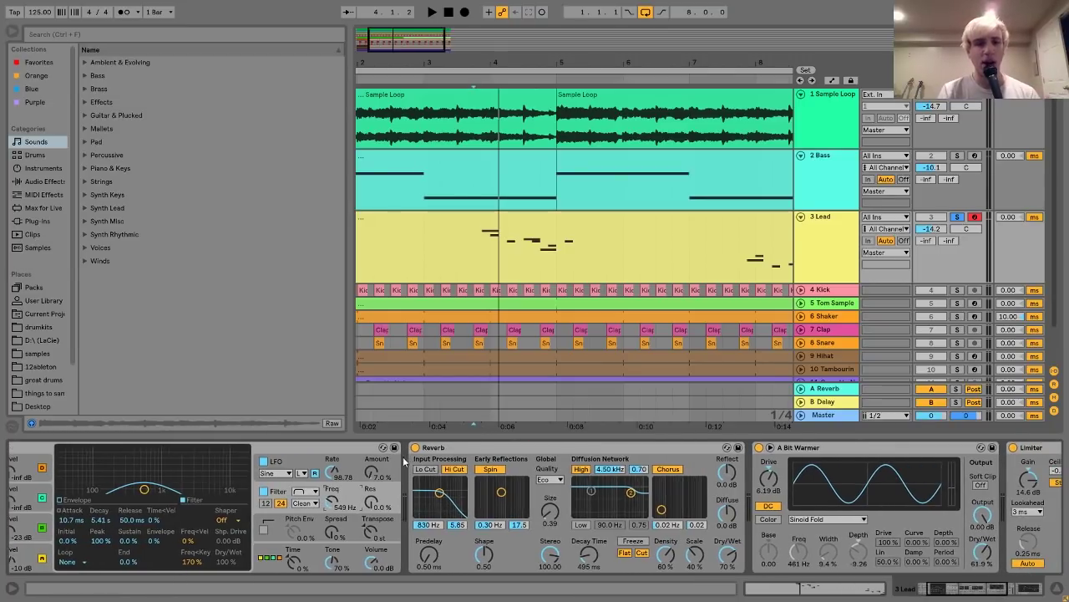
scroll(451, 442, down, 3)
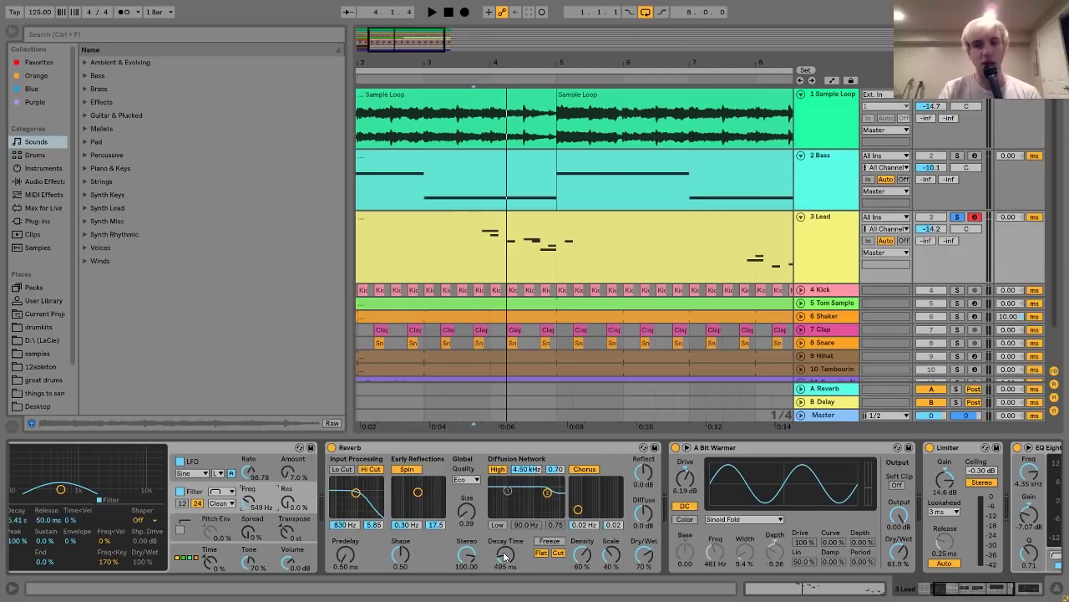
key(space)
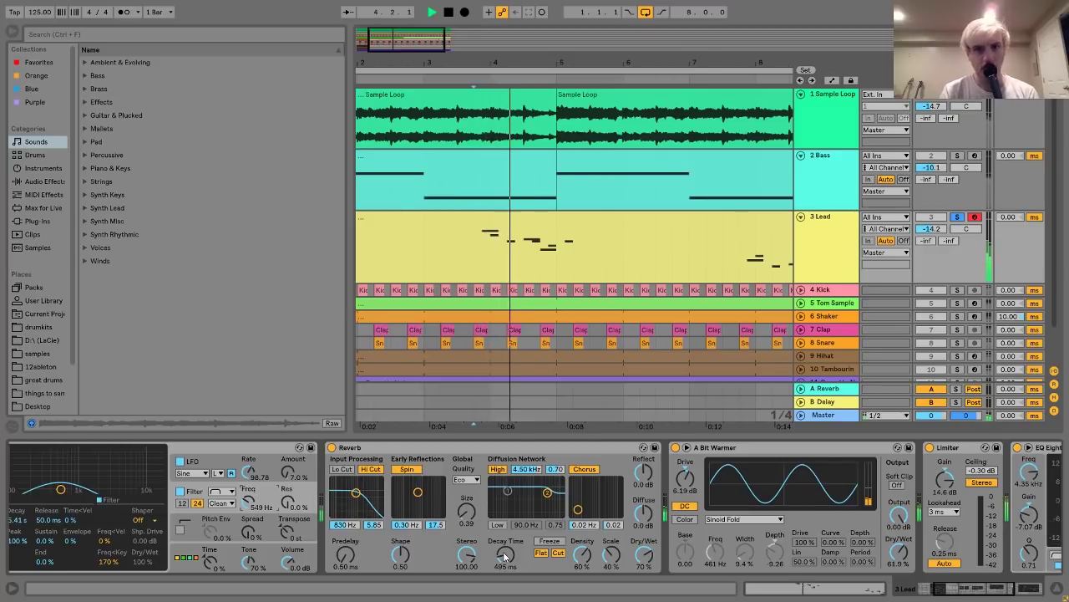
key(space)
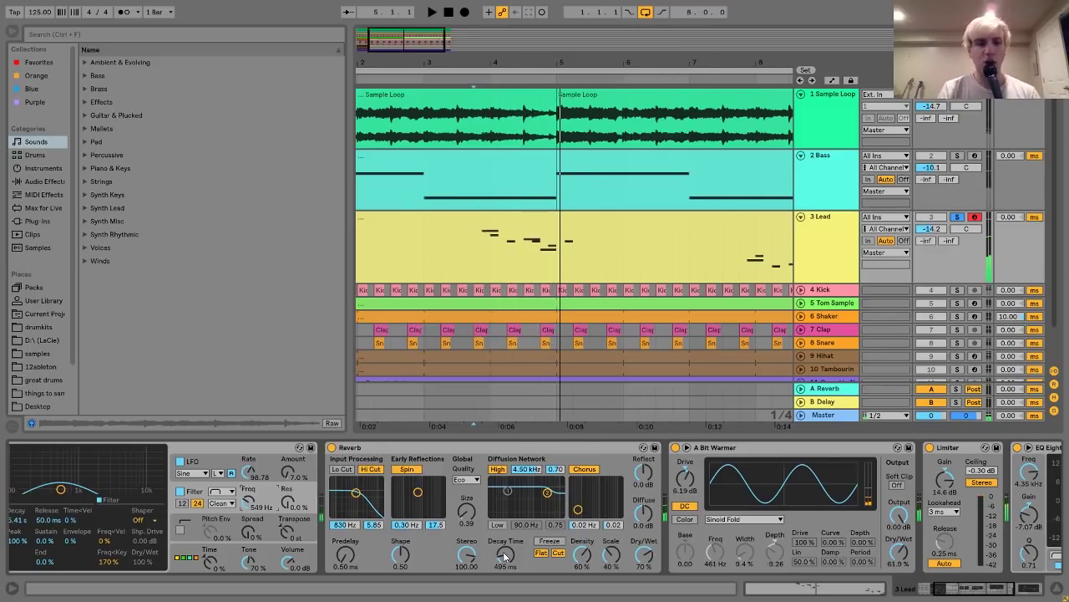
Play the Lead's first phrase with the Reverb bypassed, switch the Reverb back on, and play it again
click(331, 447)
key(space)
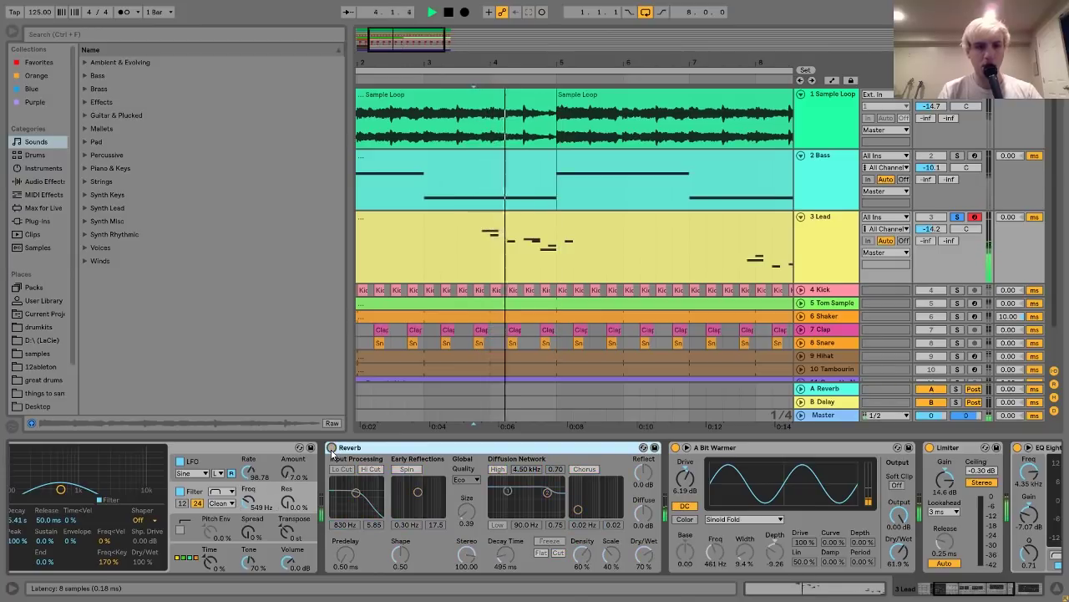
key(space)
click(332, 449)
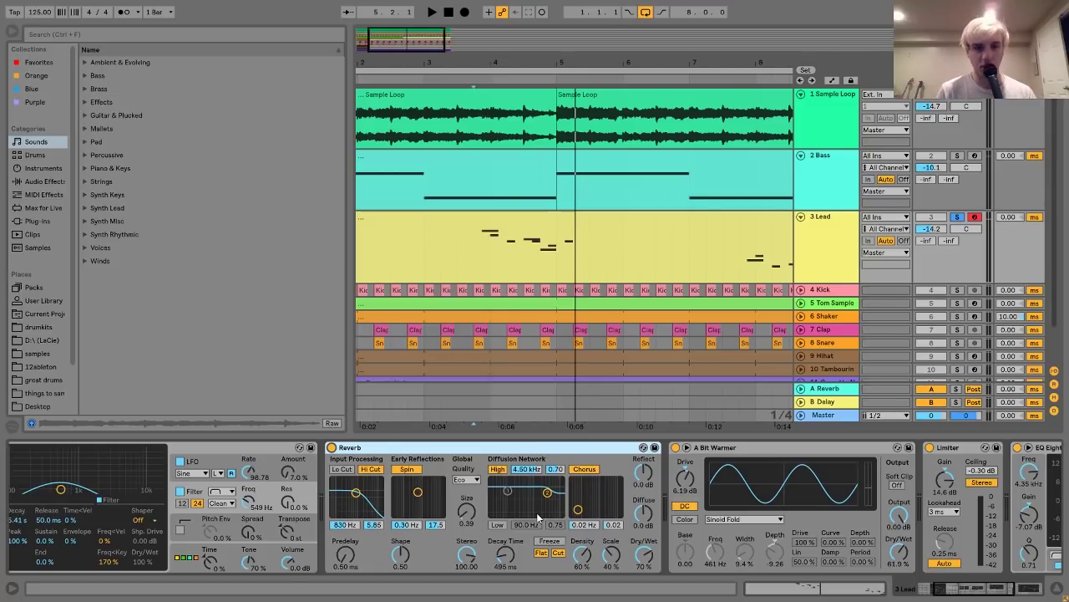
key(space)
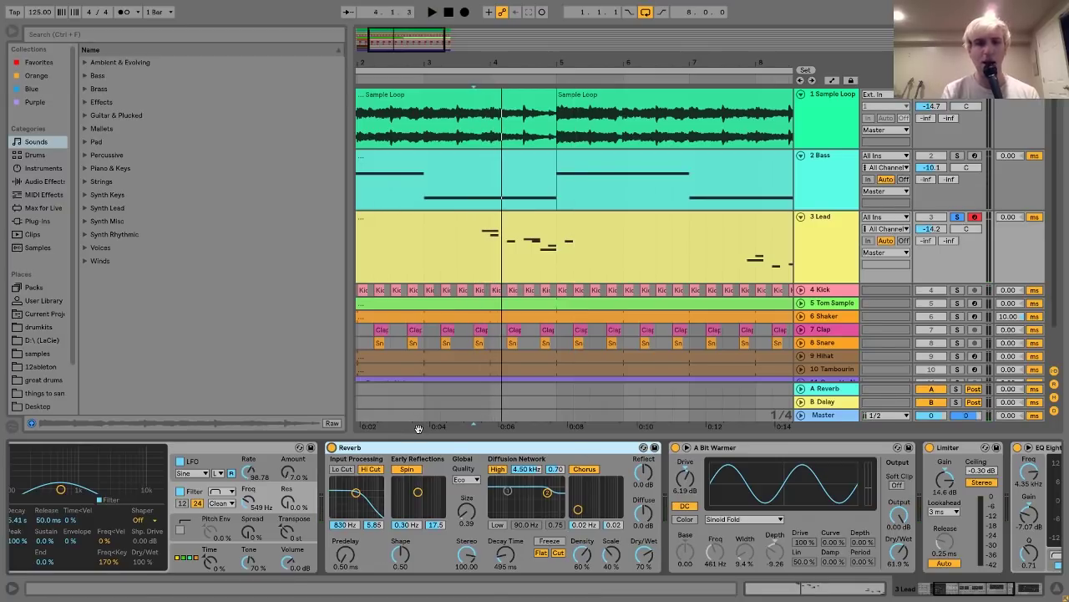
Compare the Lead's first phrase with the A Bit Warmer saturator bypassed and switched back on
scroll(438, 449, right, 5)
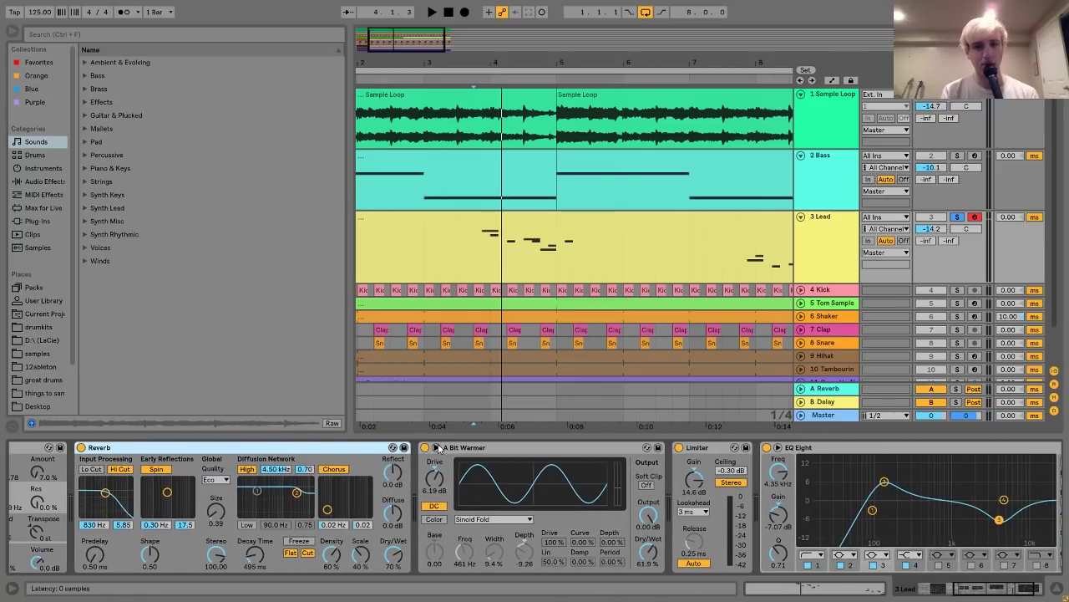
click(490, 455)
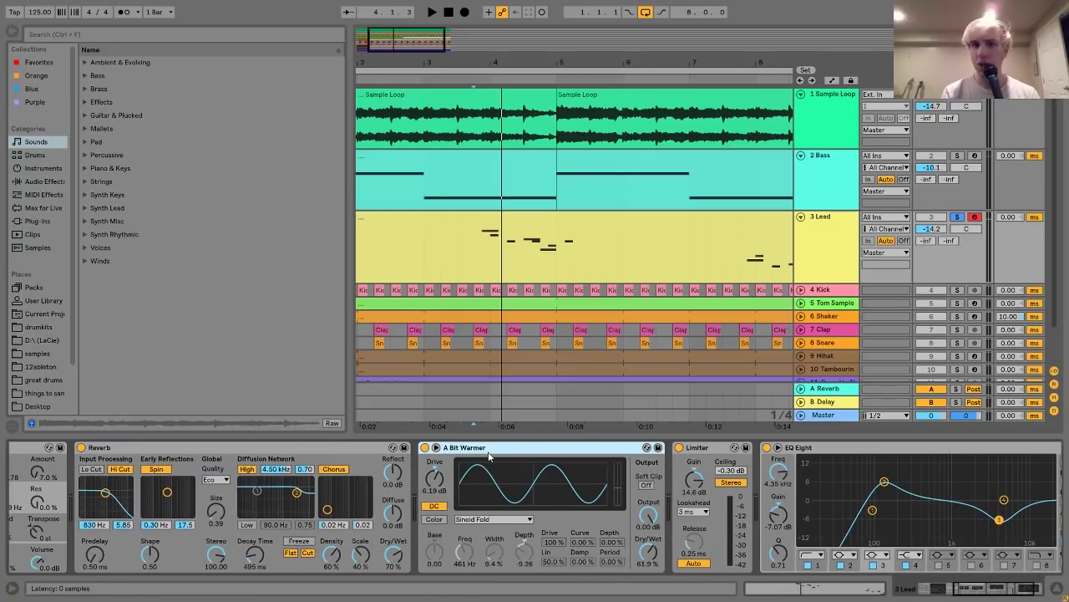
scroll(468, 453, right, 2)
scroll(468, 453, right, 1)
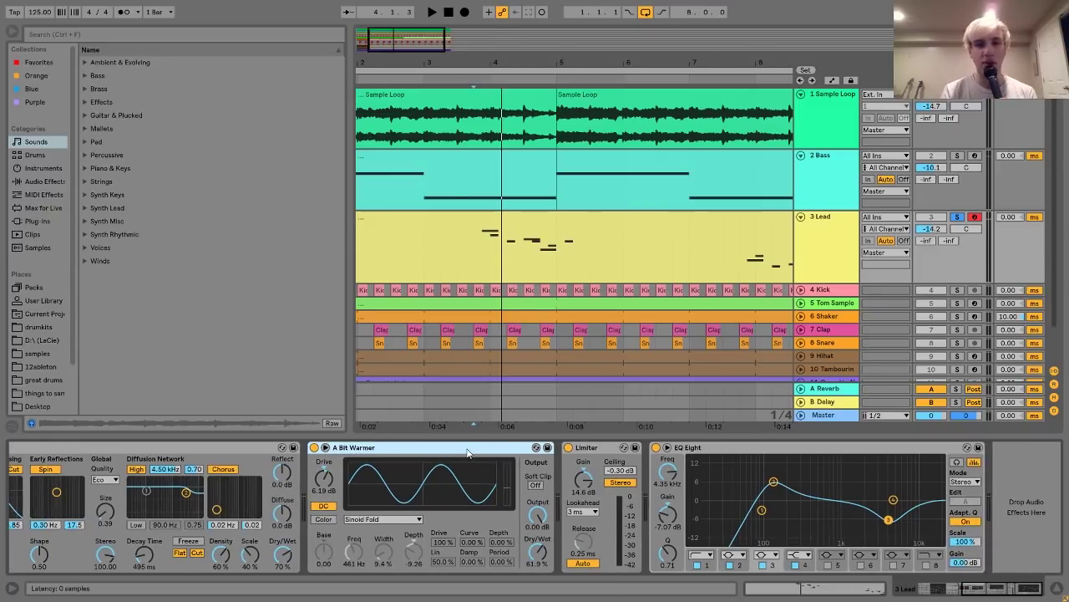
key(space)
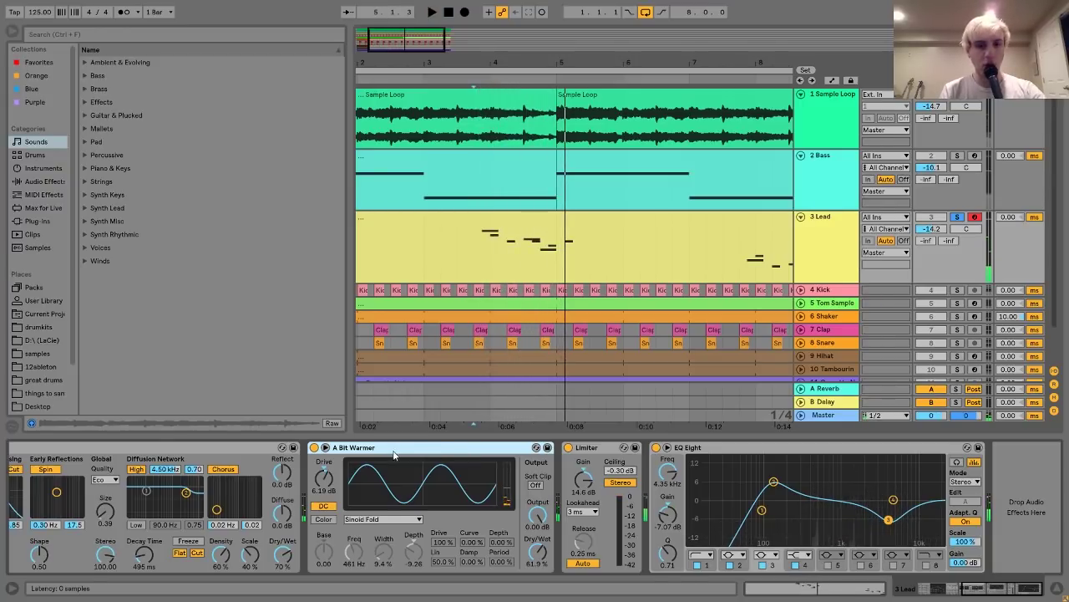
click(314, 448)
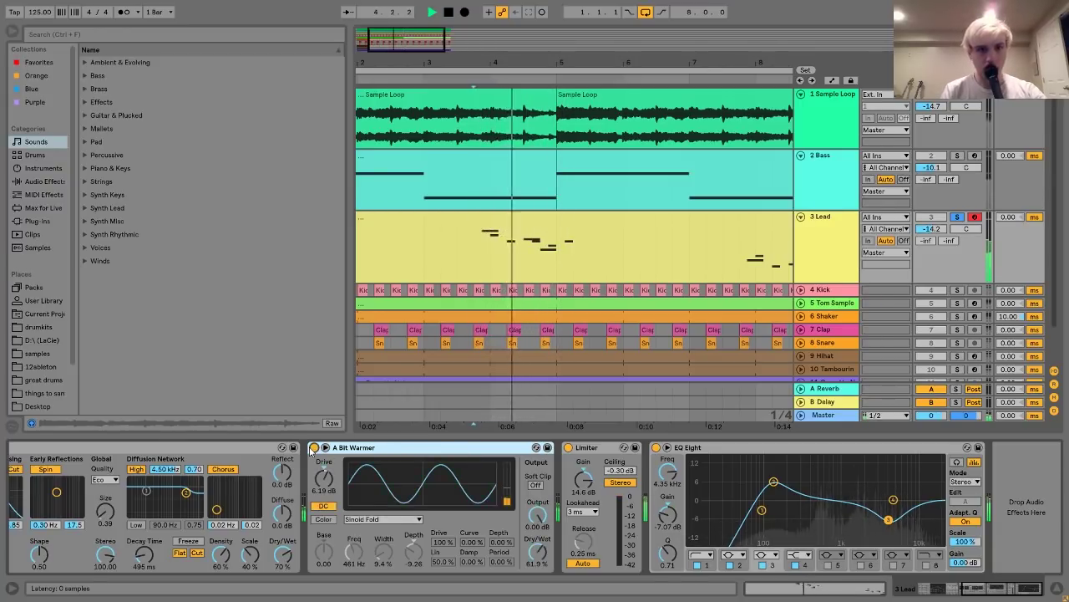
click(314, 448)
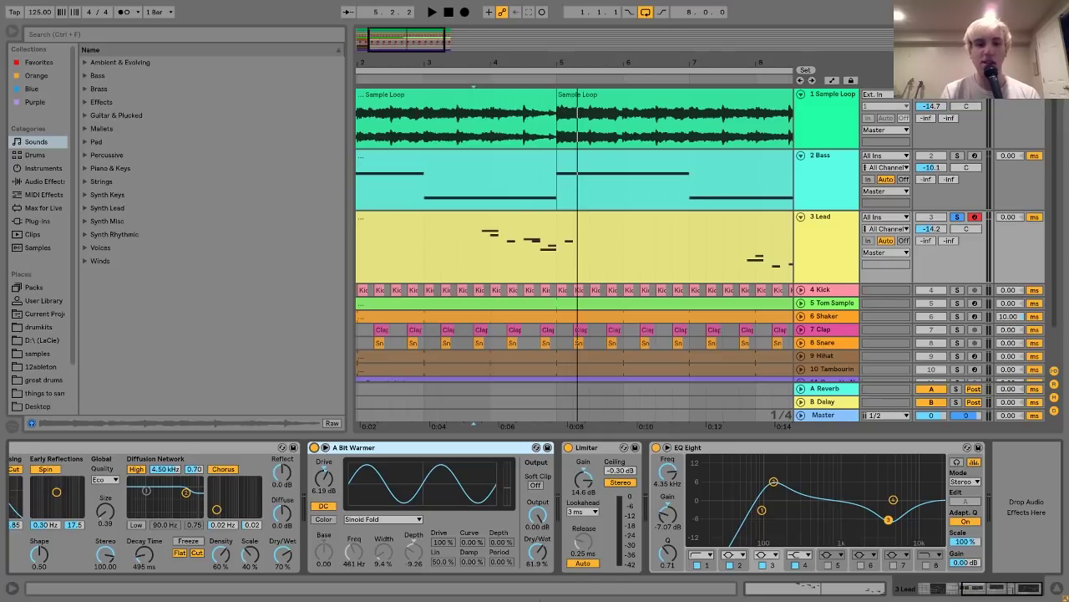
scroll(397, 488, left, 5)
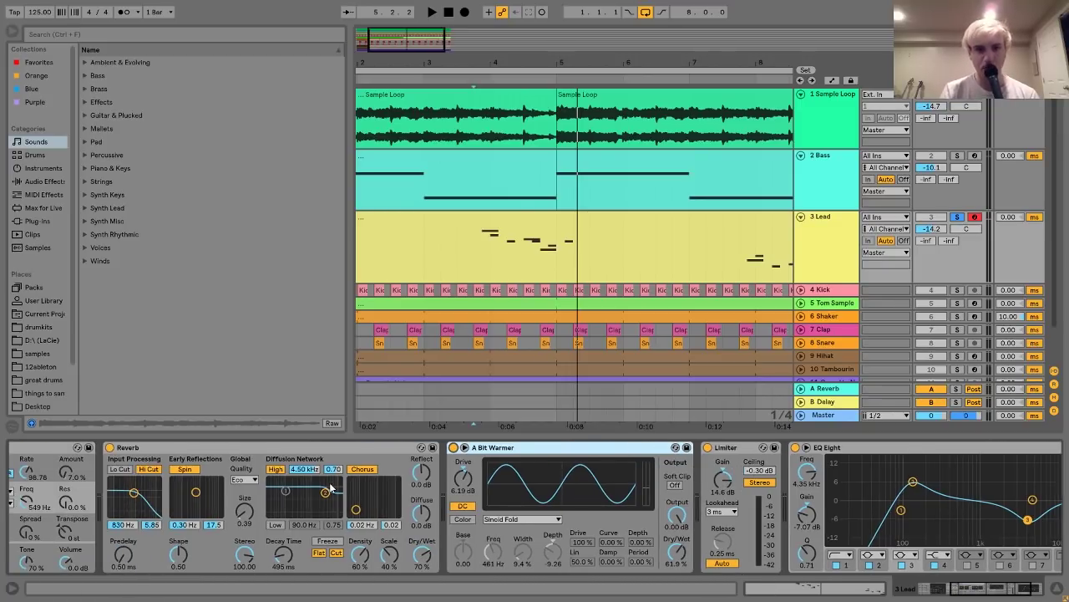
Try the Lead phrase with the Limiter bypassed and the track volume reset to 0 dB, and undo both changes
click(708, 447)
key(space)
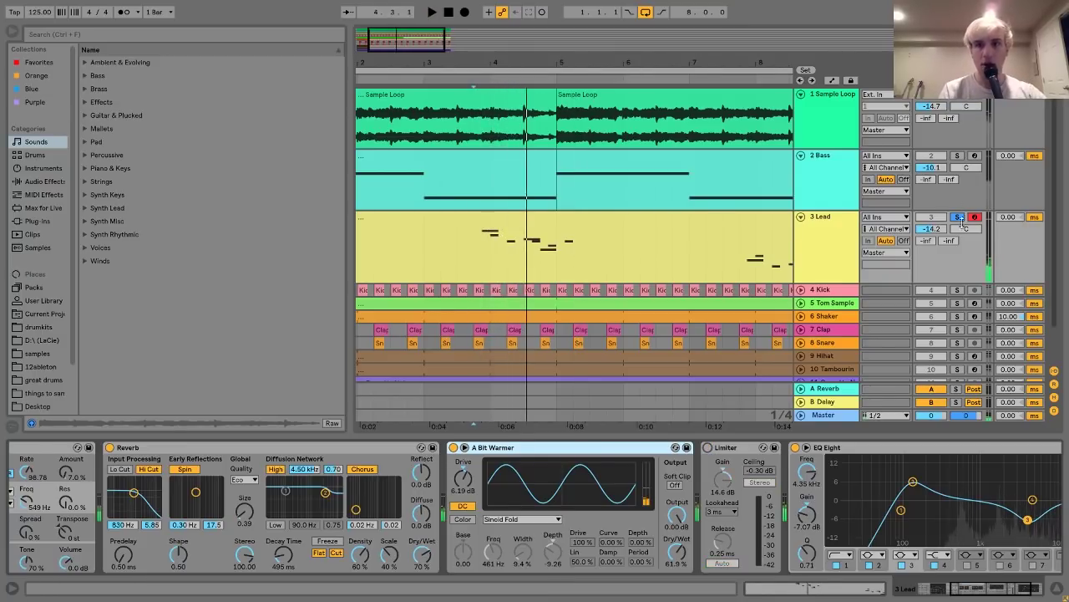
key(space)
click(929, 229)
key(Delete)
key(space)
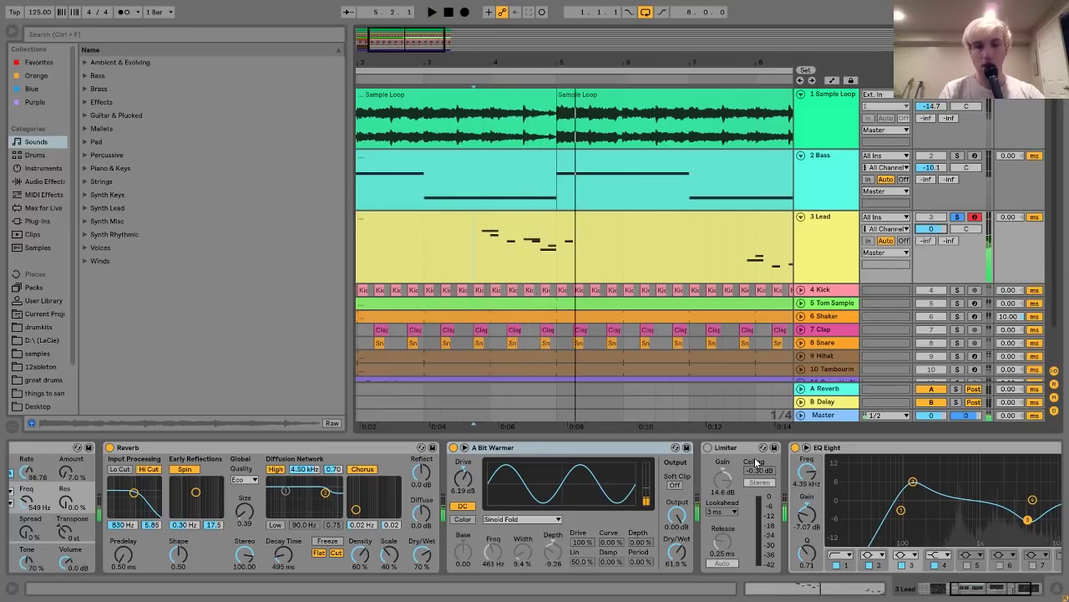
key(ctrl+z)
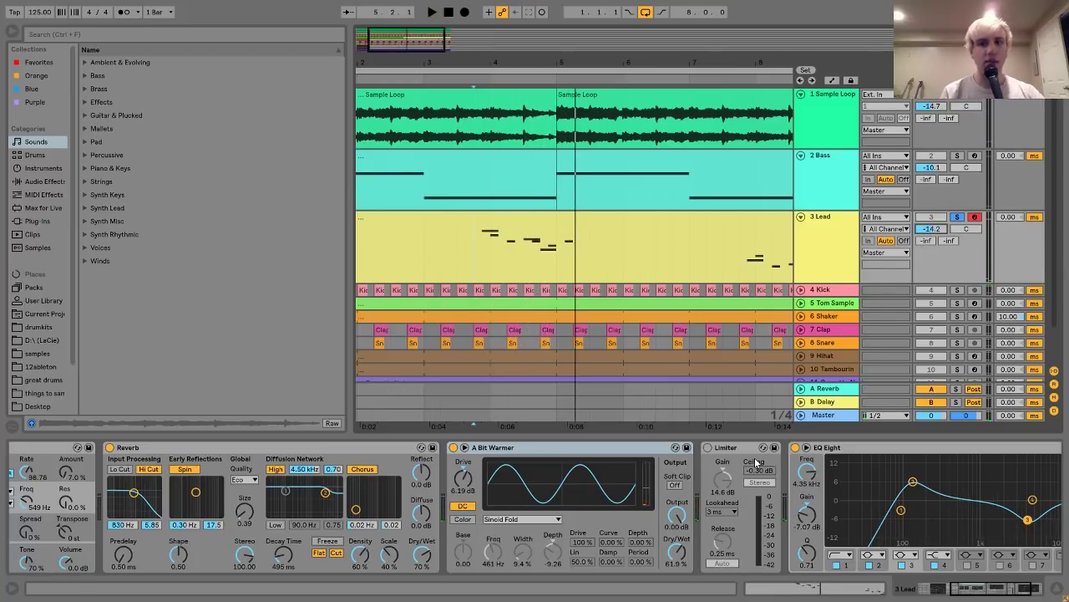
key(ctrl+z)
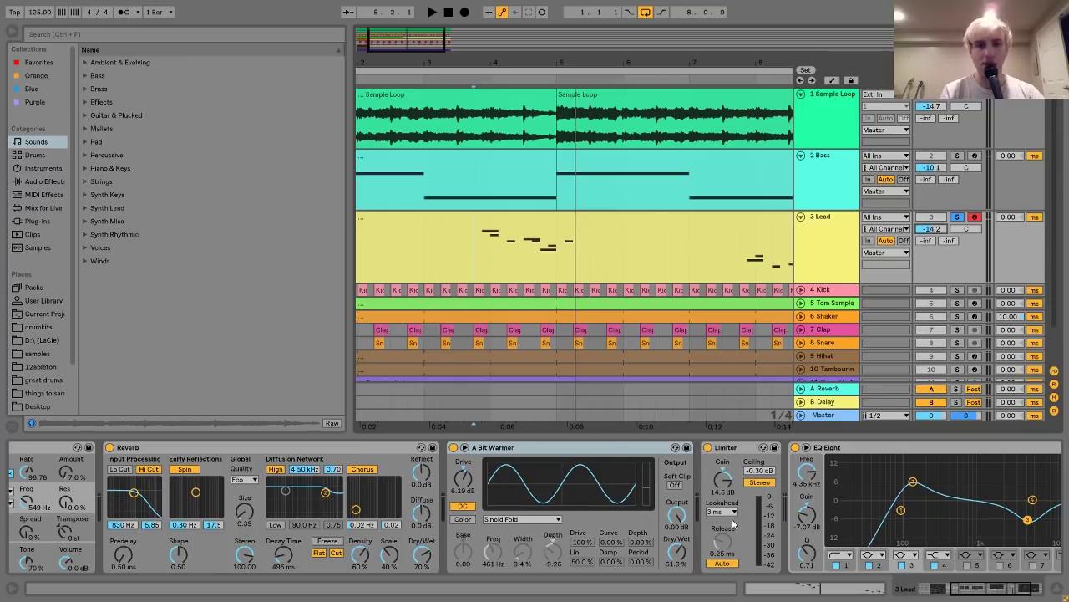
Play the Lead's first phrase with the Limiter active and select the Limiter
key(space)
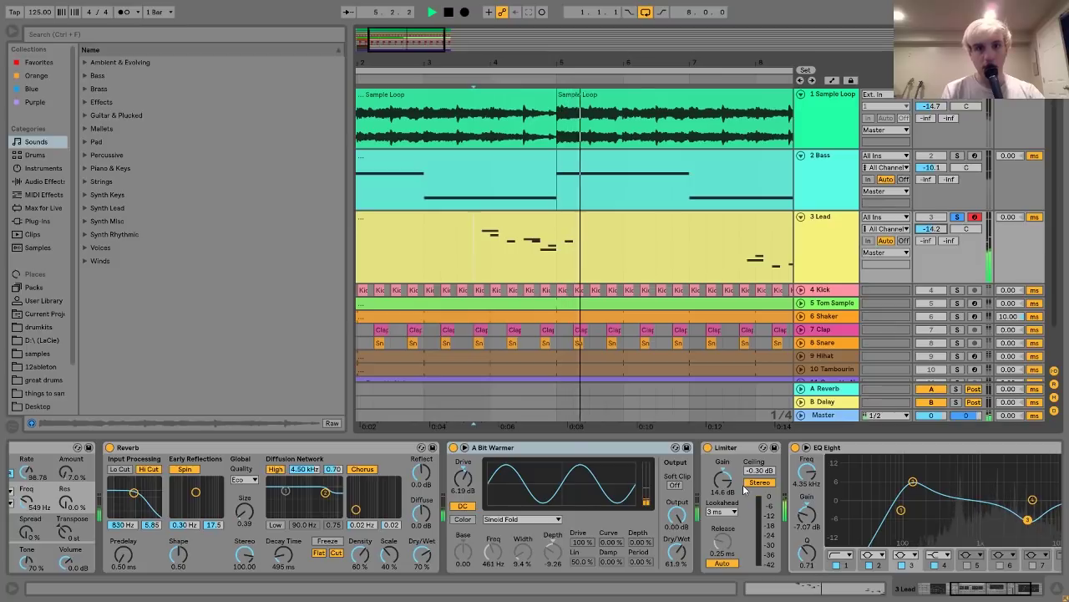
key(space)
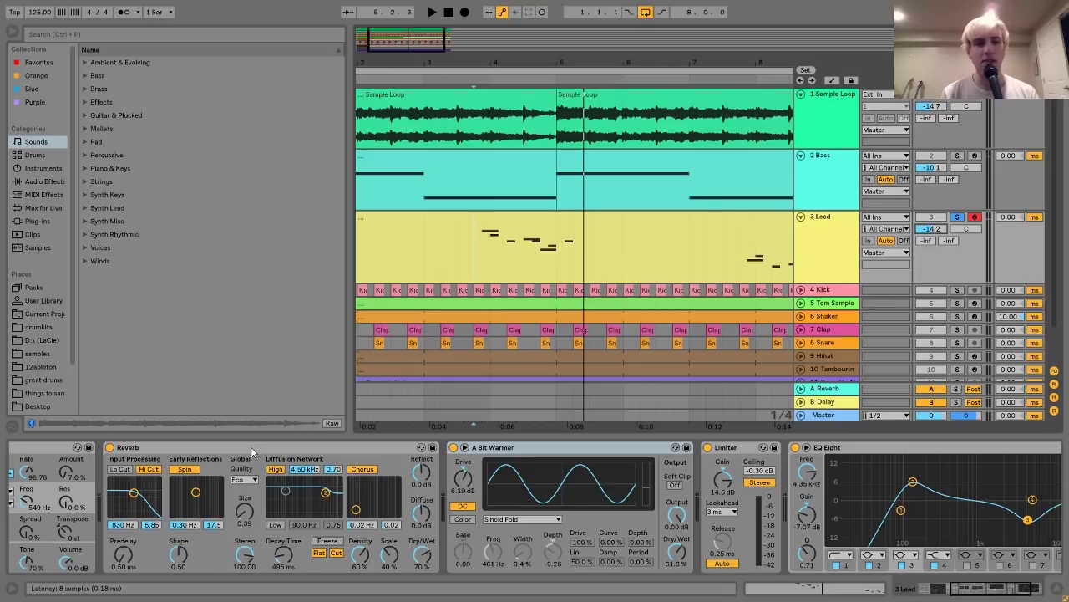
mouse_move(725, 449)
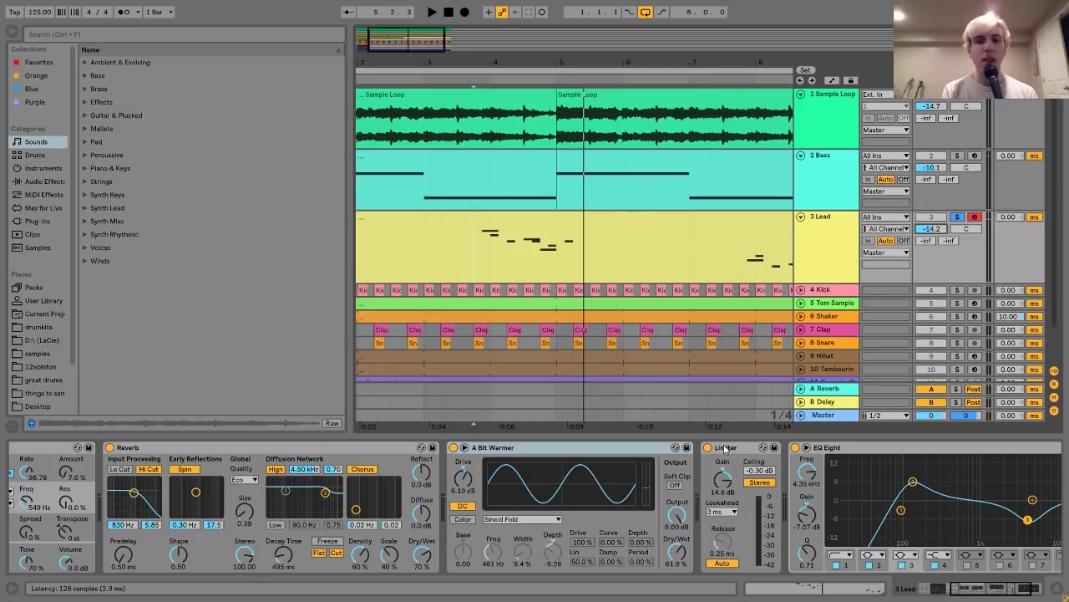
click(725, 449)
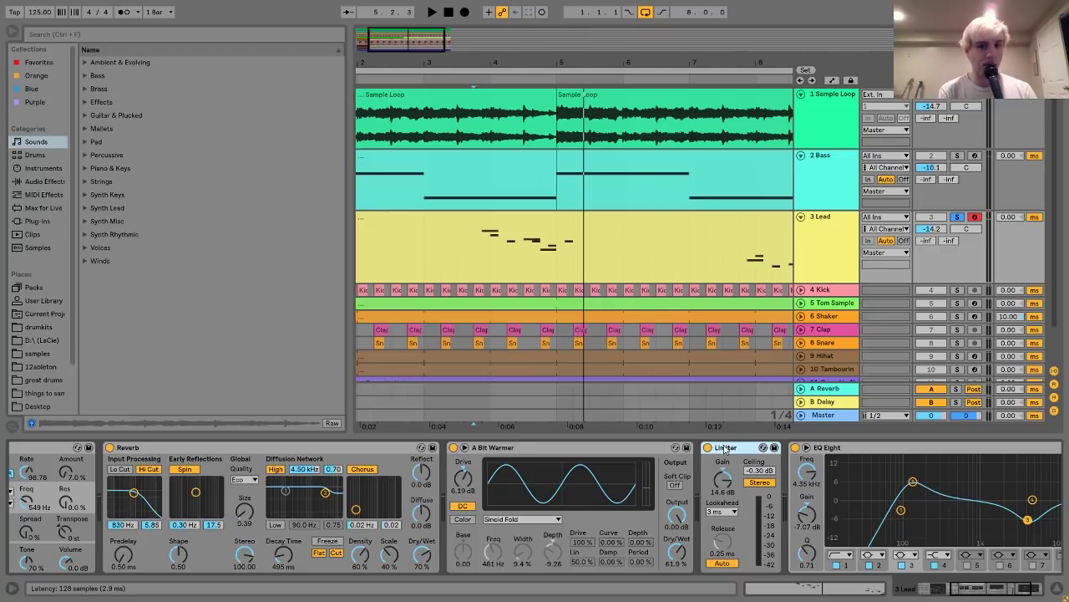
Display the Lead's EQ Eight and play the first phrase and the closing phrase from 7.4.1 through it
scroll(873, 543, right, 5)
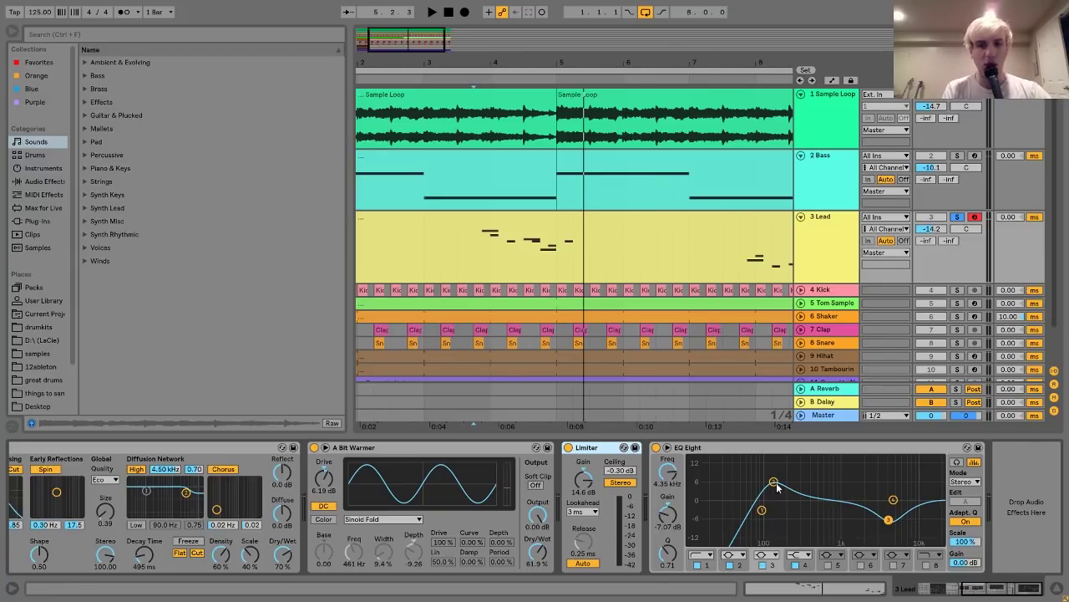
key(space)
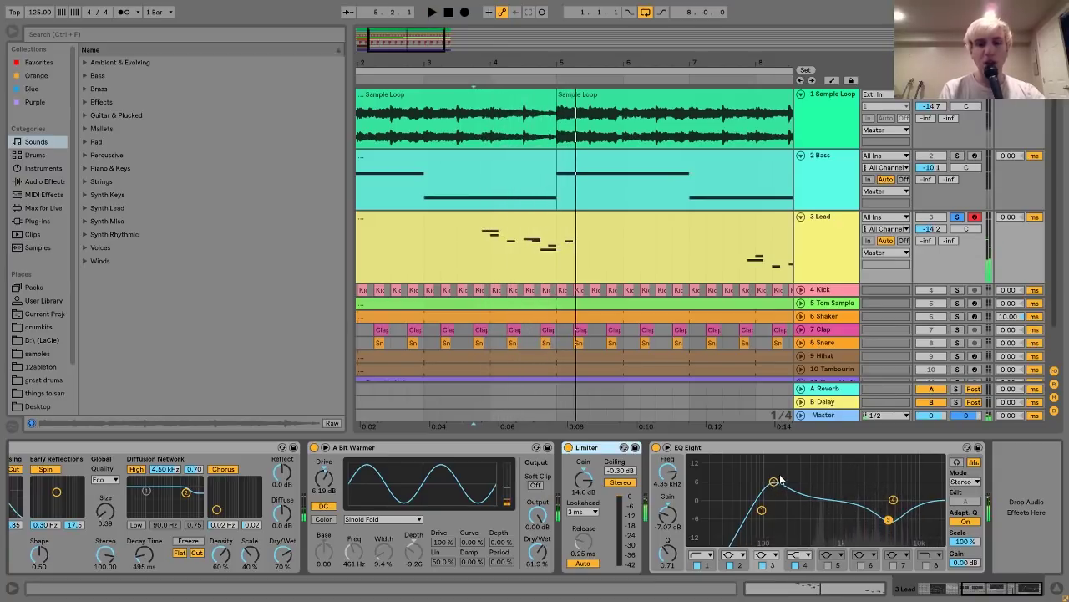
key(space)
click(740, 269)
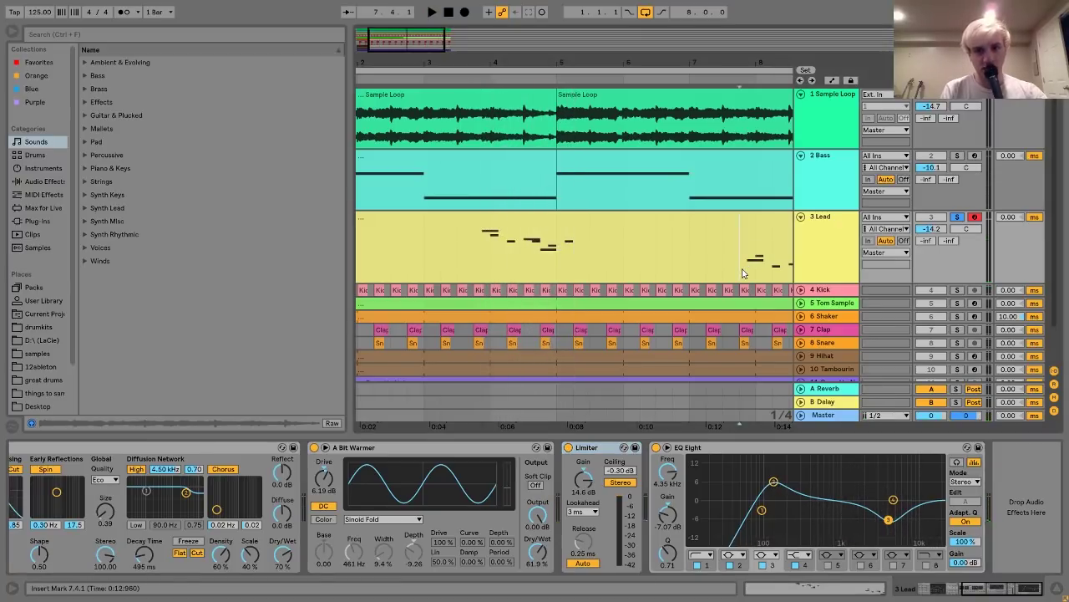
key(space)
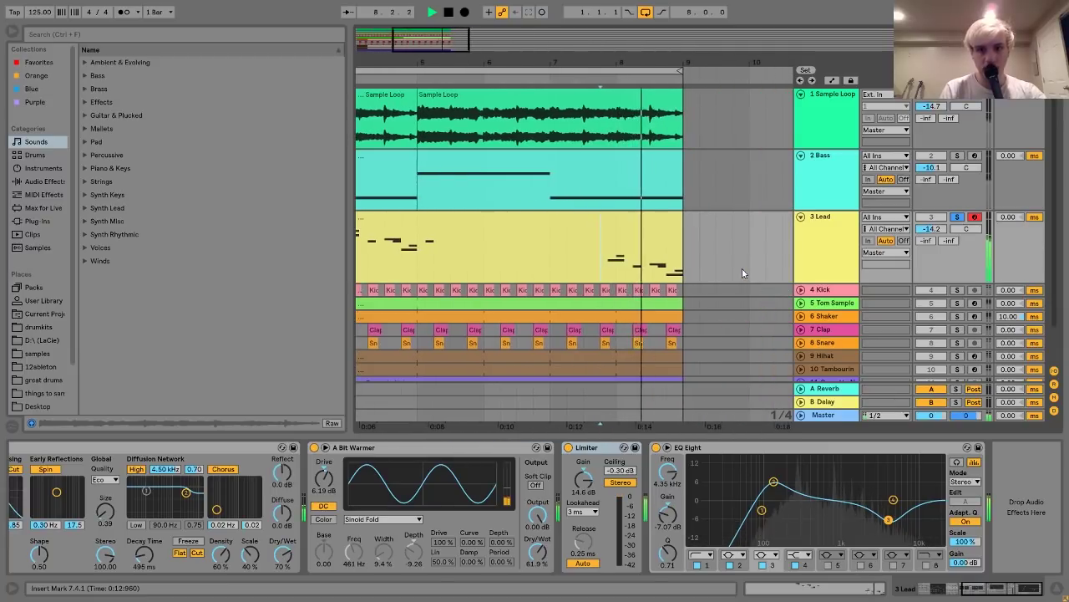
key(space)
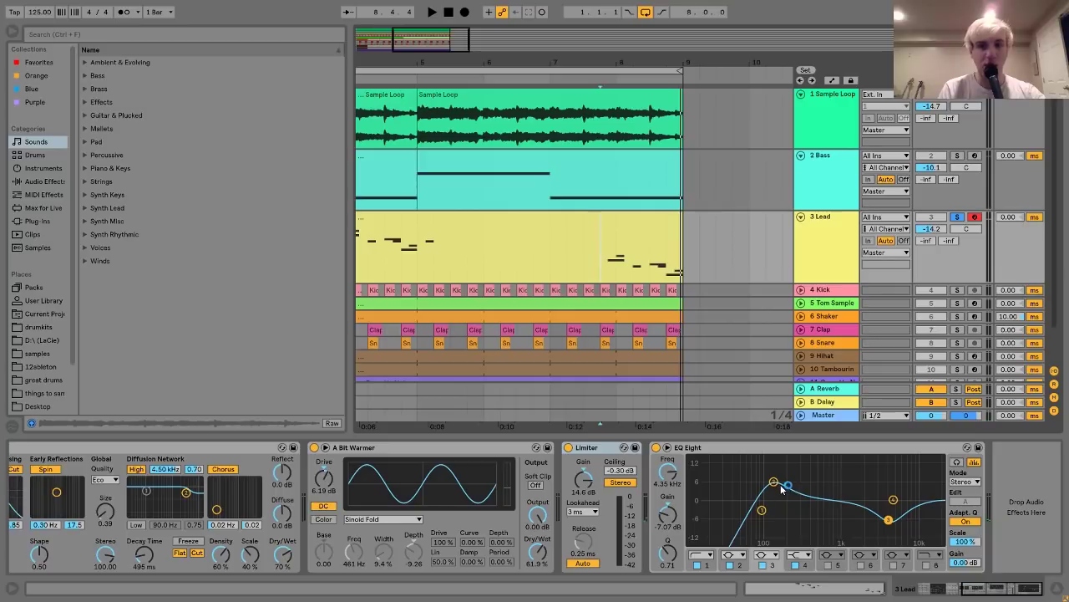
key(space)
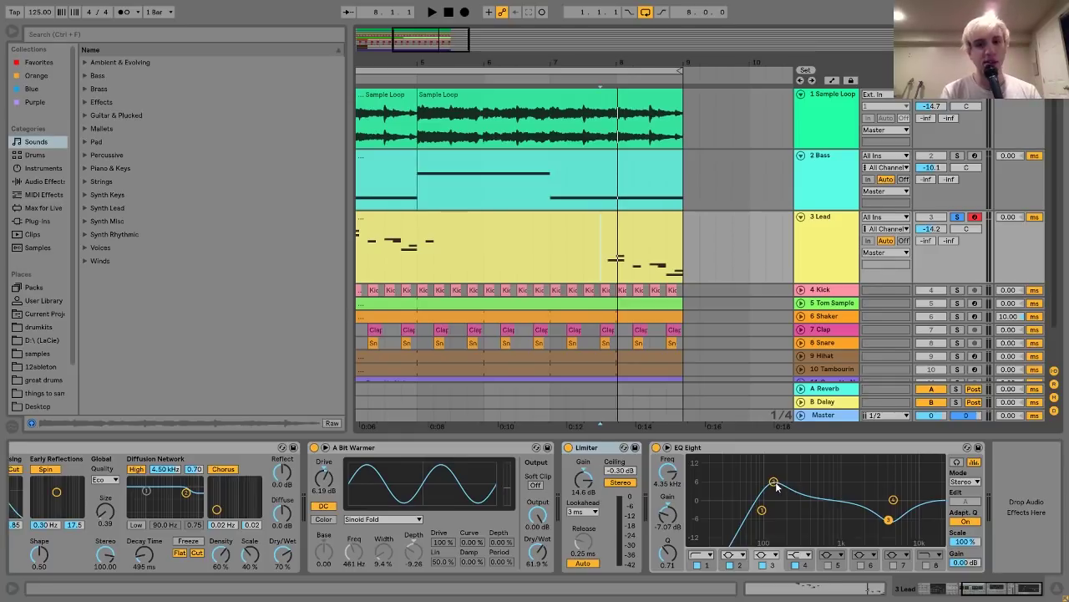
Compare the Lead's closing phrase with the EQ Eight bypassed and switched back on
scroll(776, 483, left, 5)
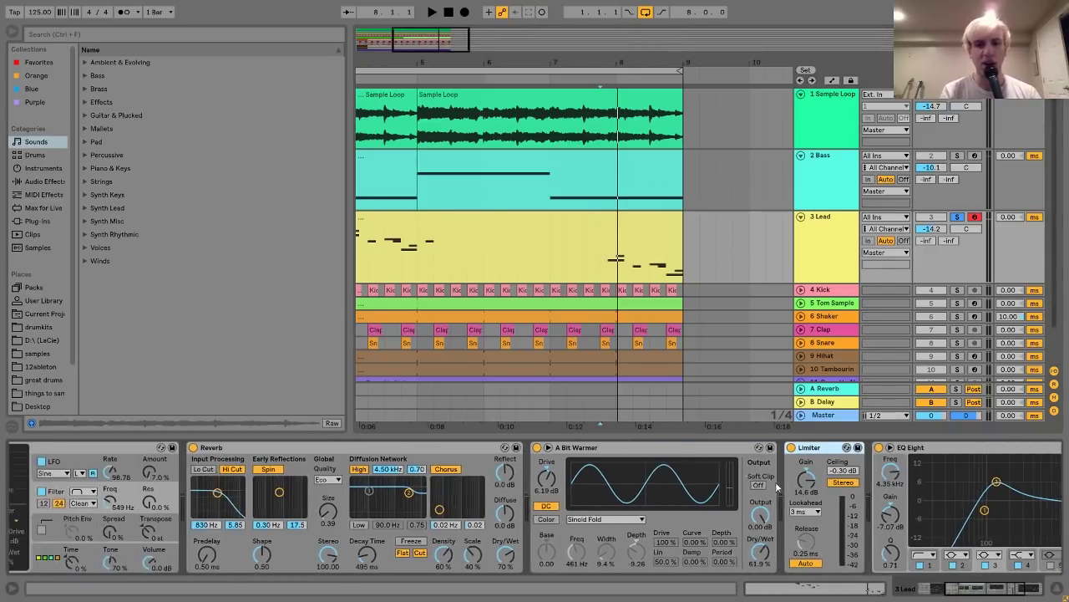
scroll(775, 483, right, 5)
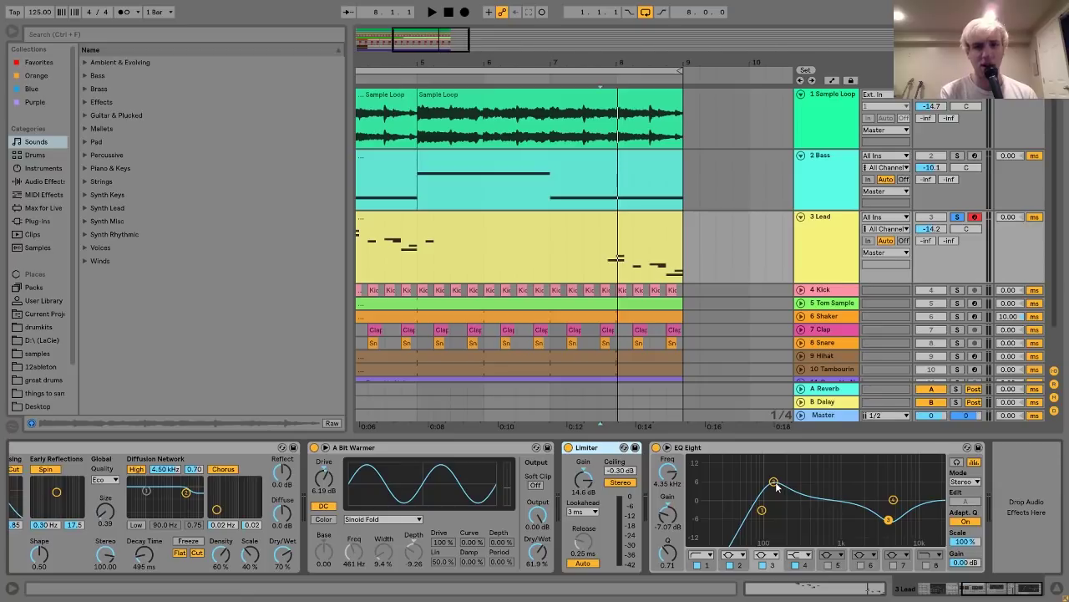
click(656, 447)
key(space)
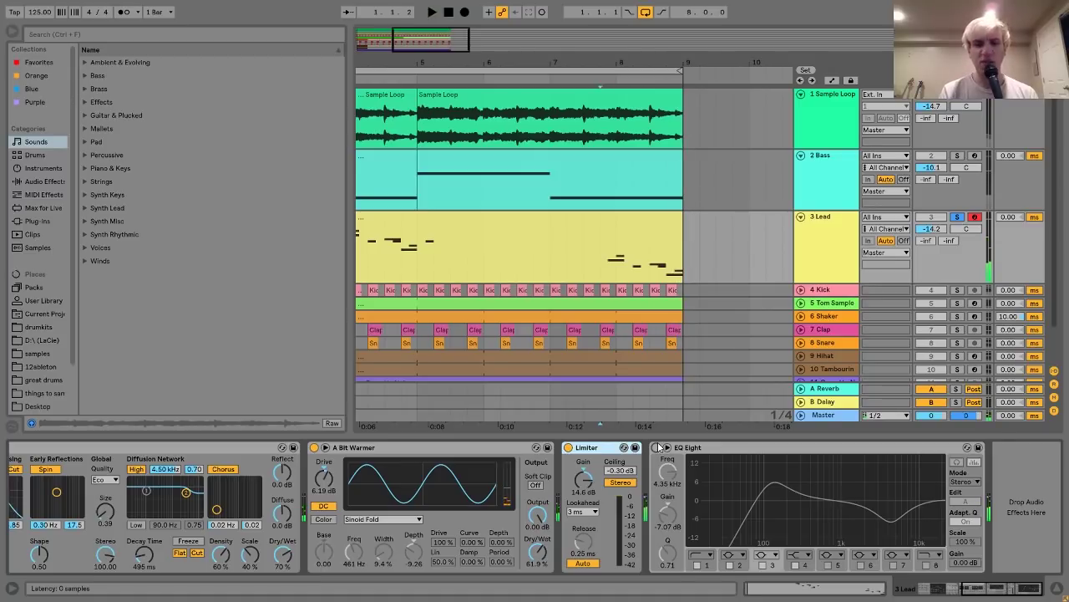
click(656, 447)
key(space)
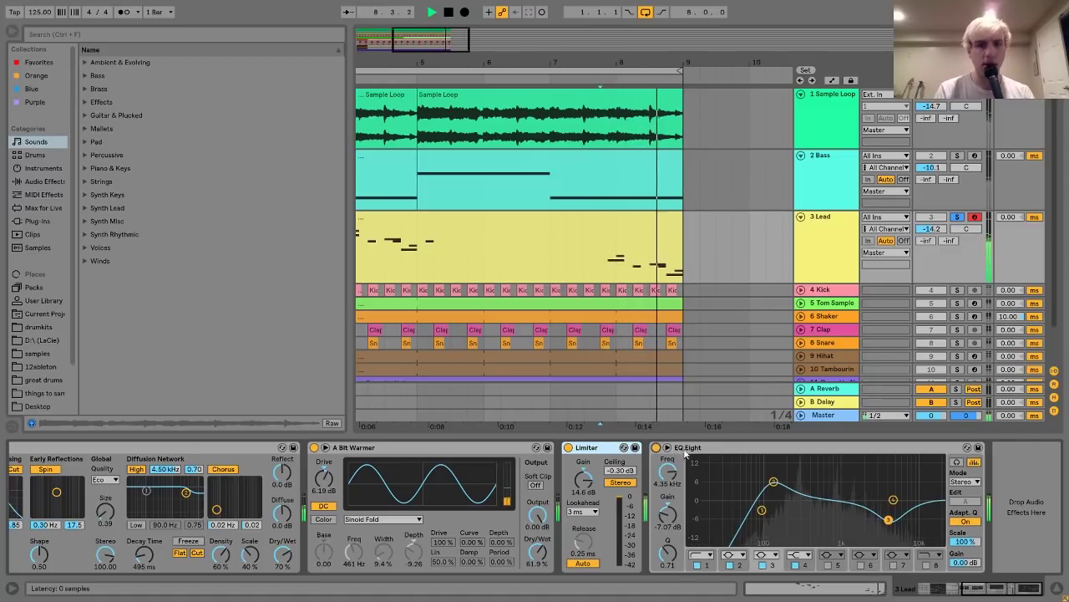
key(space)
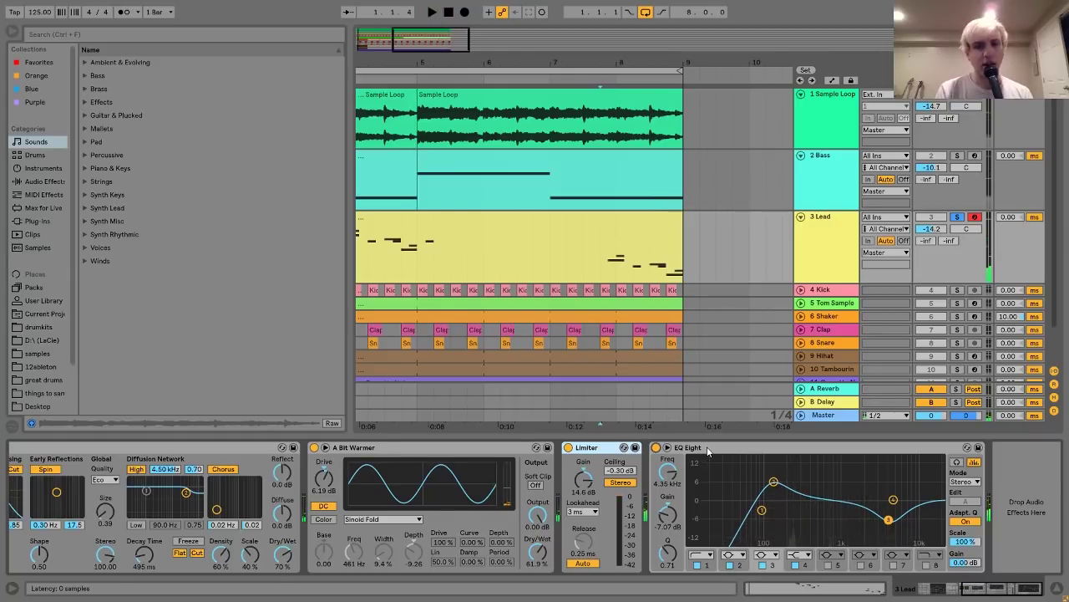
Open the Lead clip's notes, set the insert marker at 3.3.3 just before the first phrase, and play the clip
scroll(707, 452, left, 5)
scroll(429, 234, left, 3)
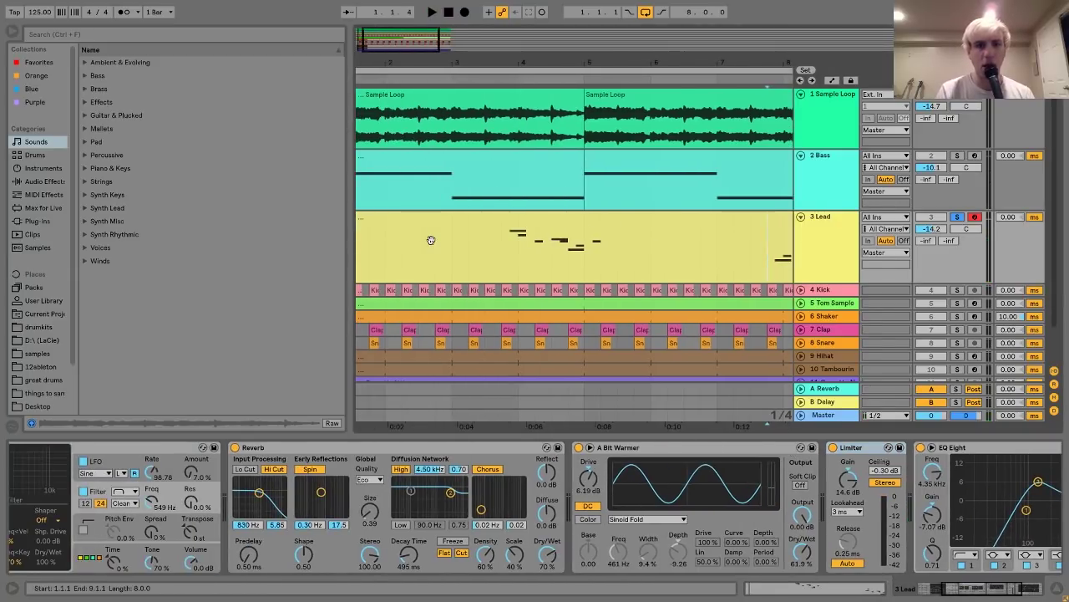
click(502, 255)
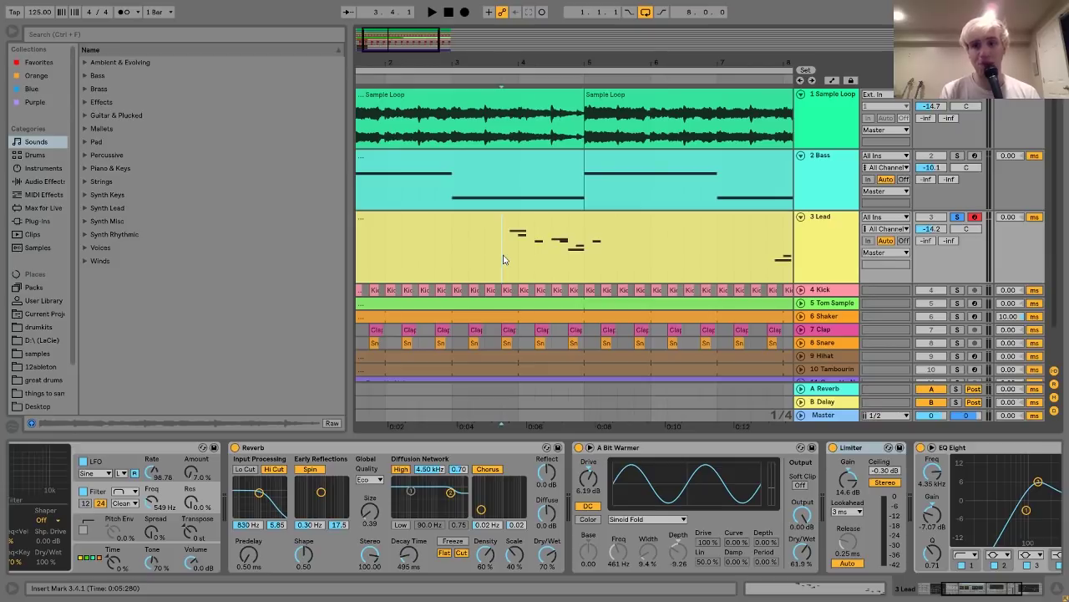
drag(518, 64, 518, 42)
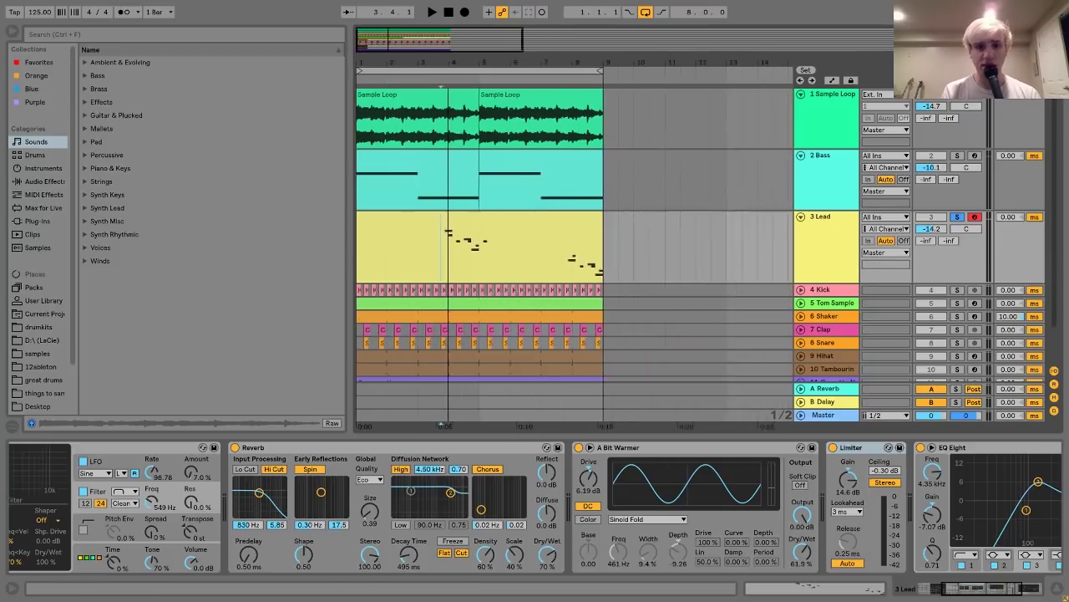
drag(449, 63, 449, 55)
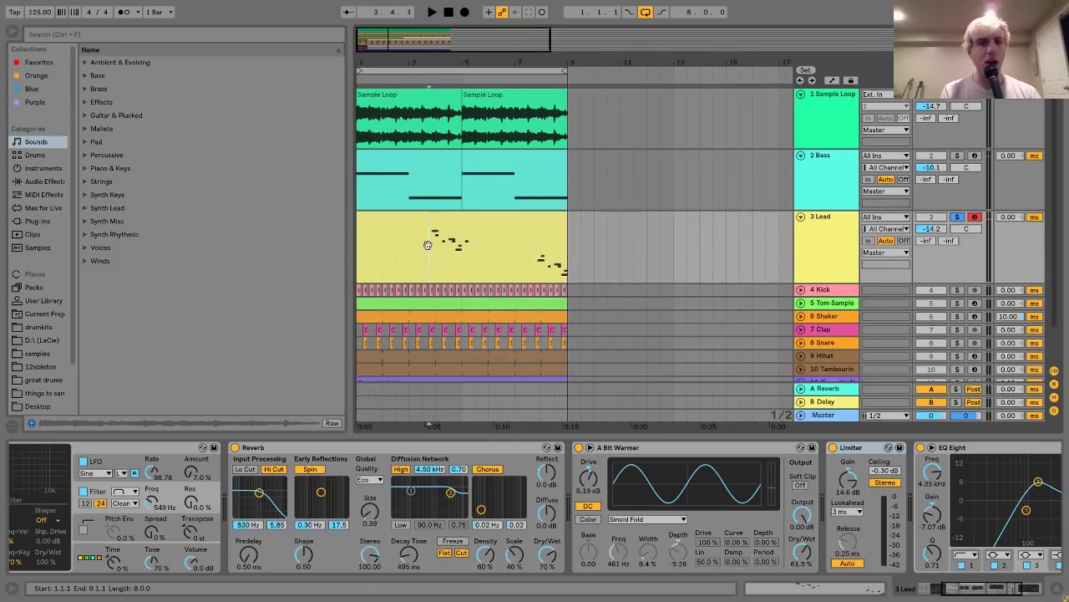
double_click(445, 218)
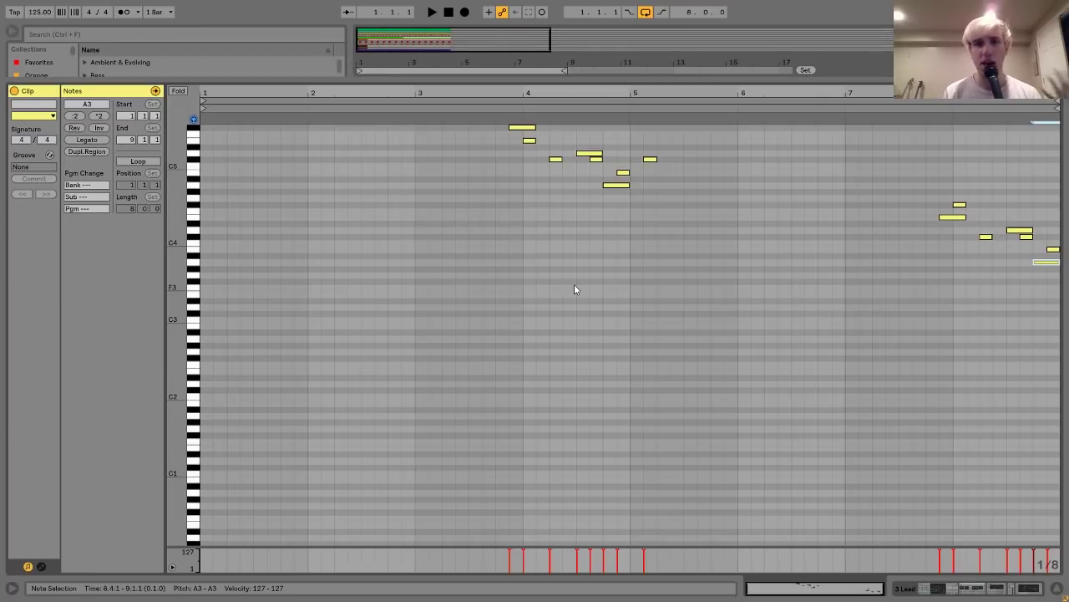
click(488, 264)
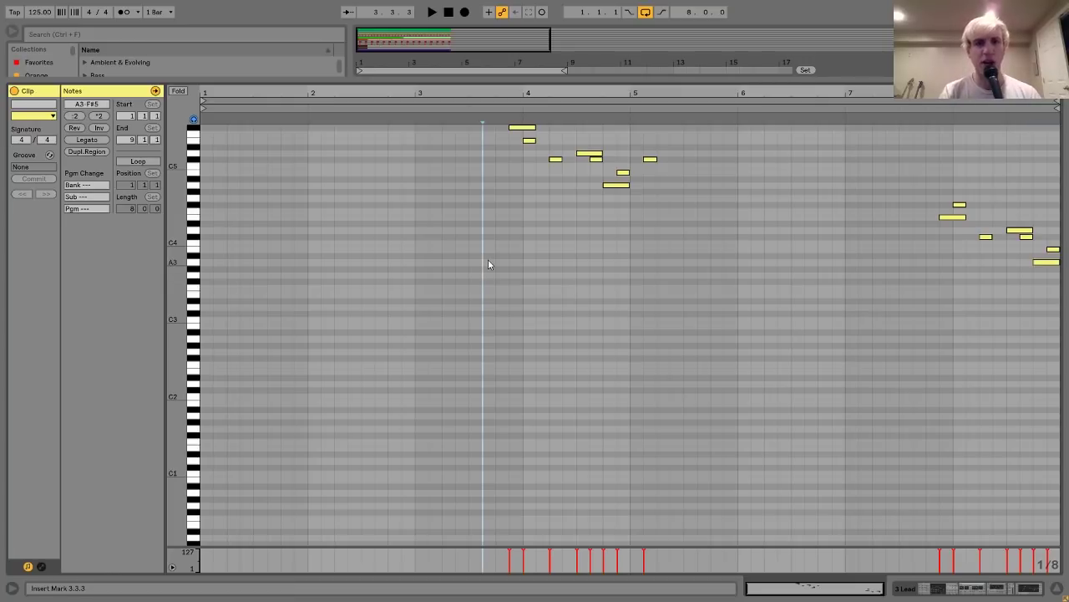
key(space)
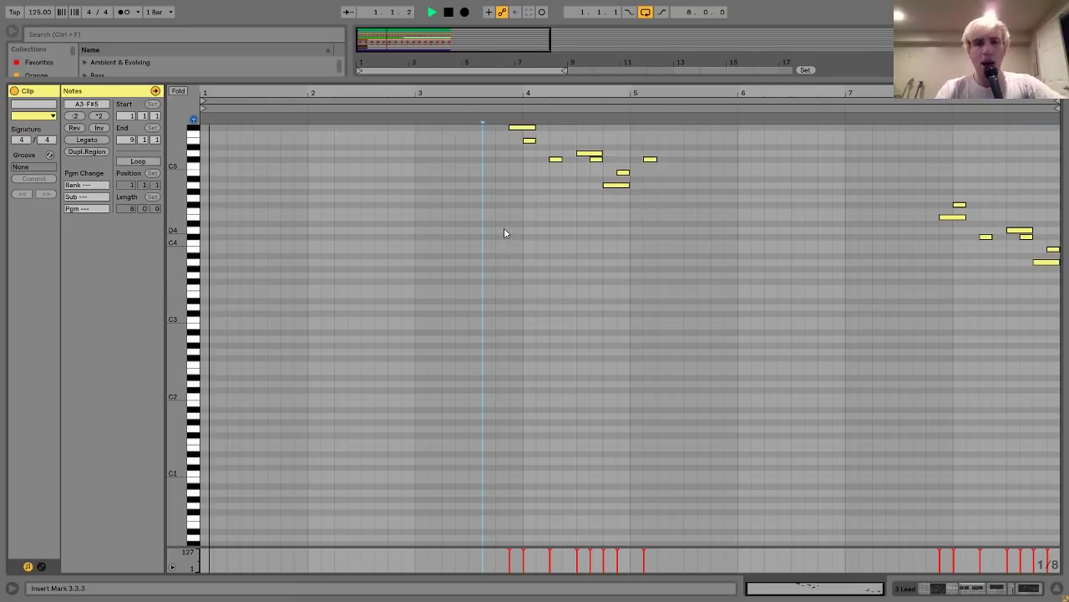
click(951, 589)
click(957, 178)
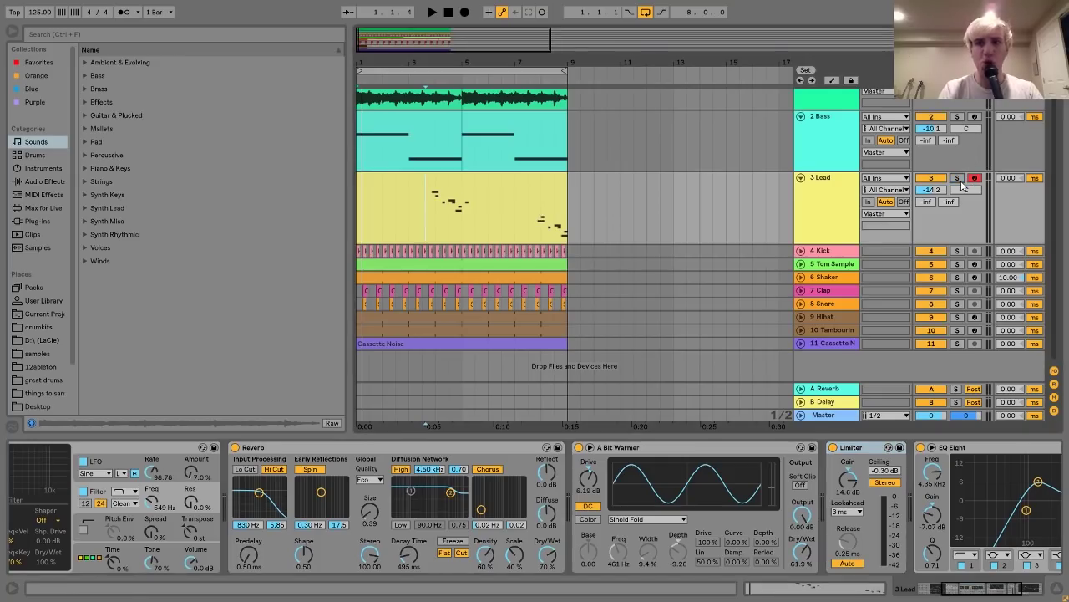
drag(547, 67, 503, 67)
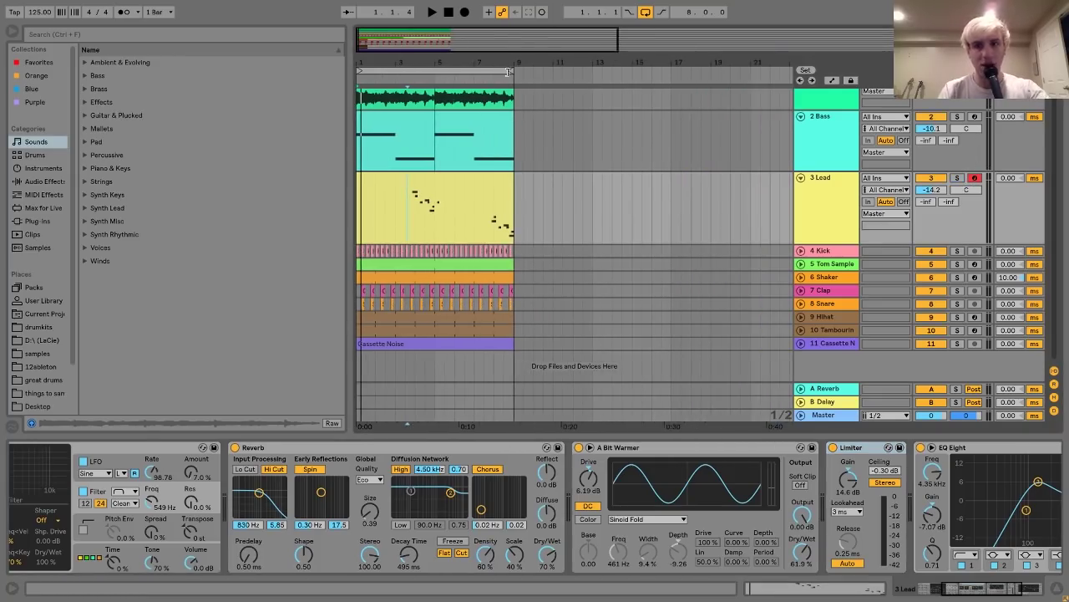
key(space)
drag(360, 60, 359, 100)
key(space)
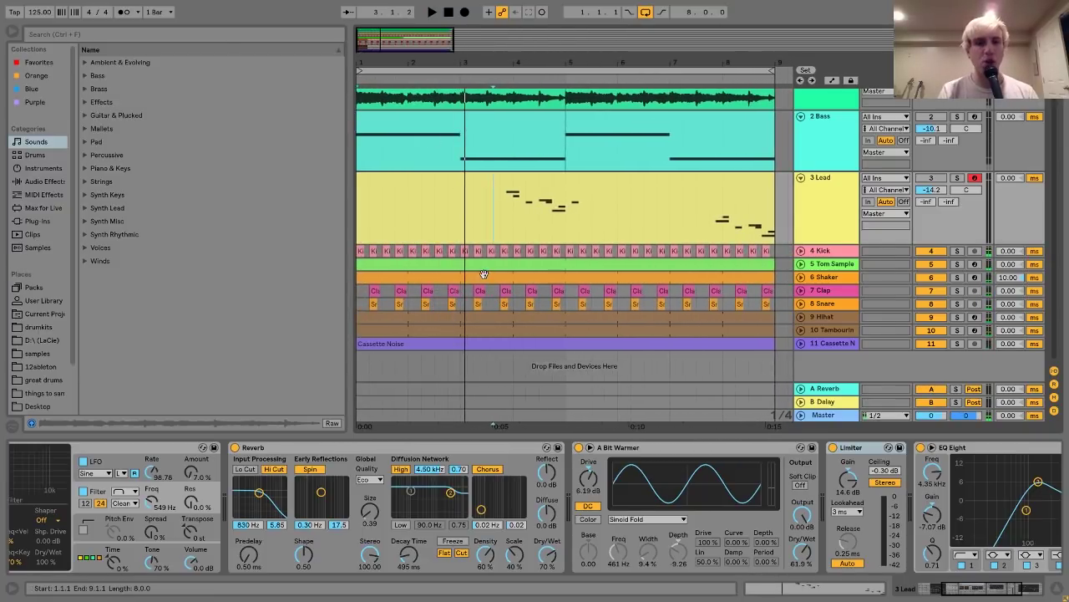
Unfold and solo the Kick track, and play it with its A Bit Warmer and EQ Eight active
click(484, 259)
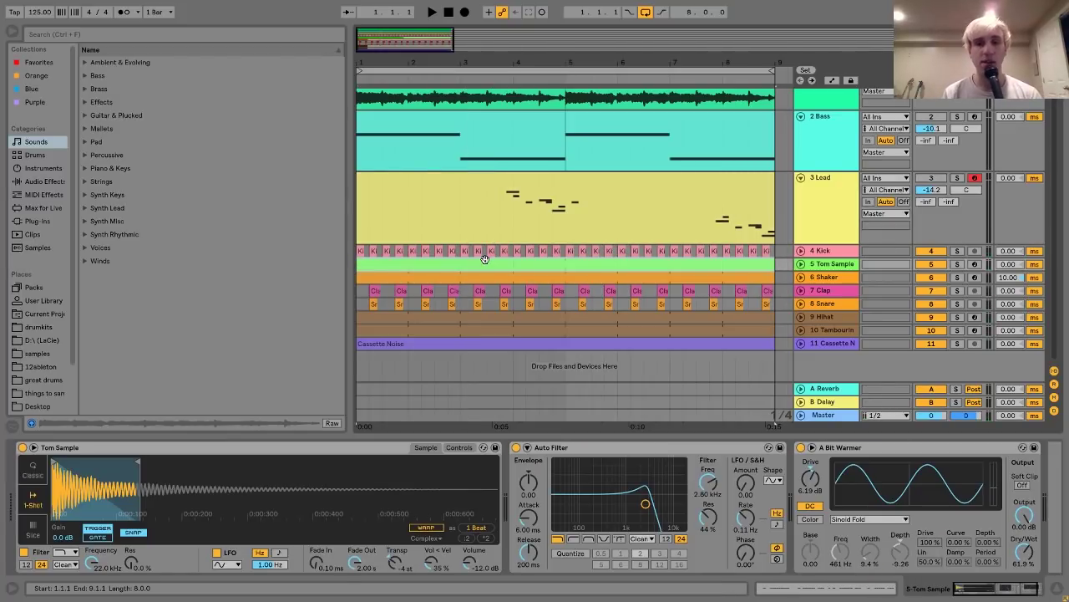
click(823, 250)
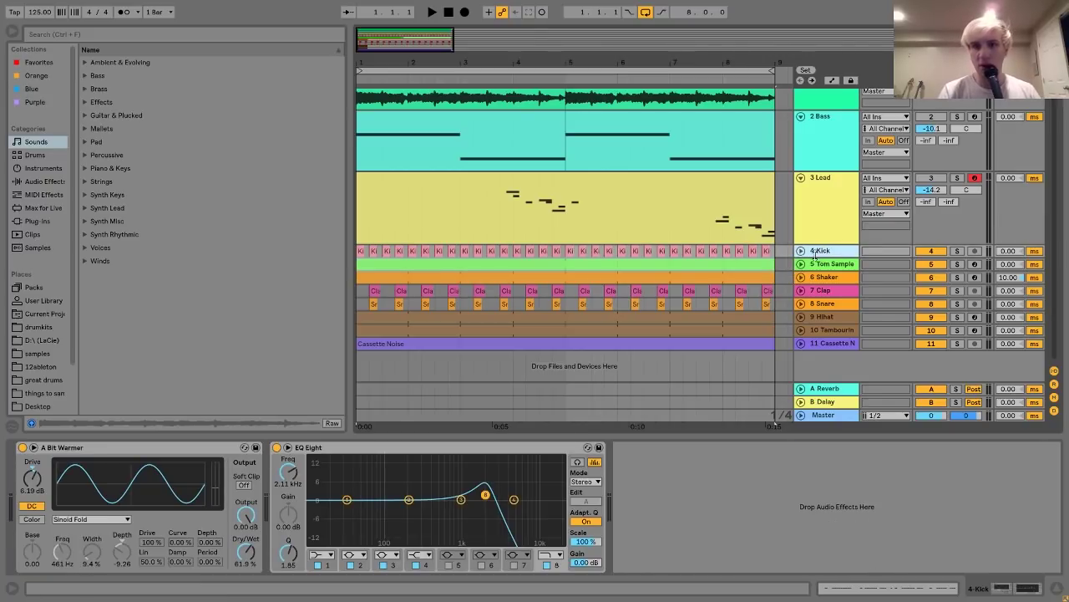
click(802, 251)
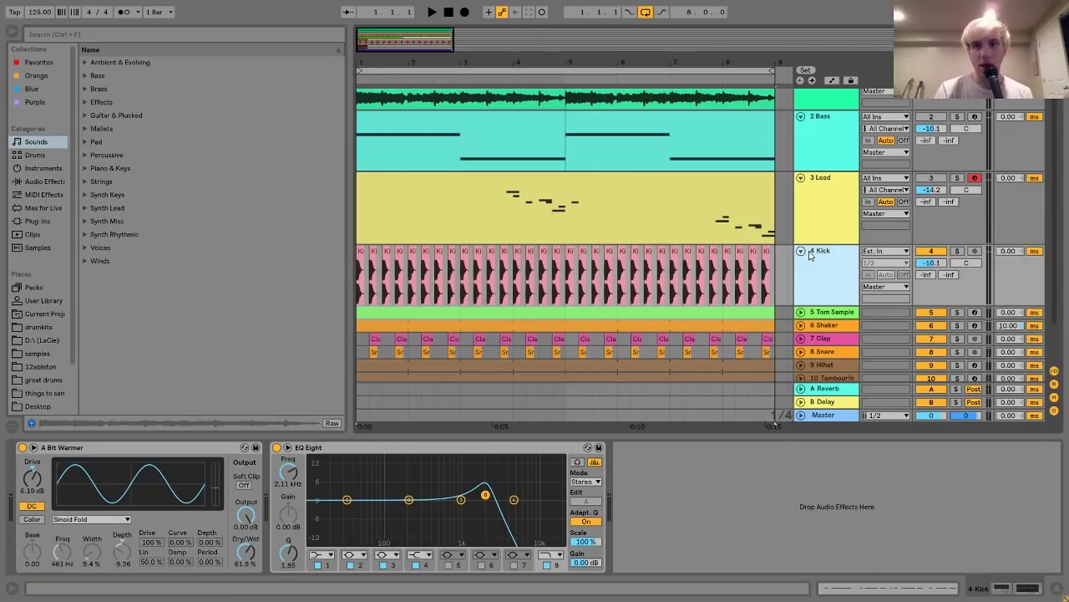
click(958, 252)
key(space)
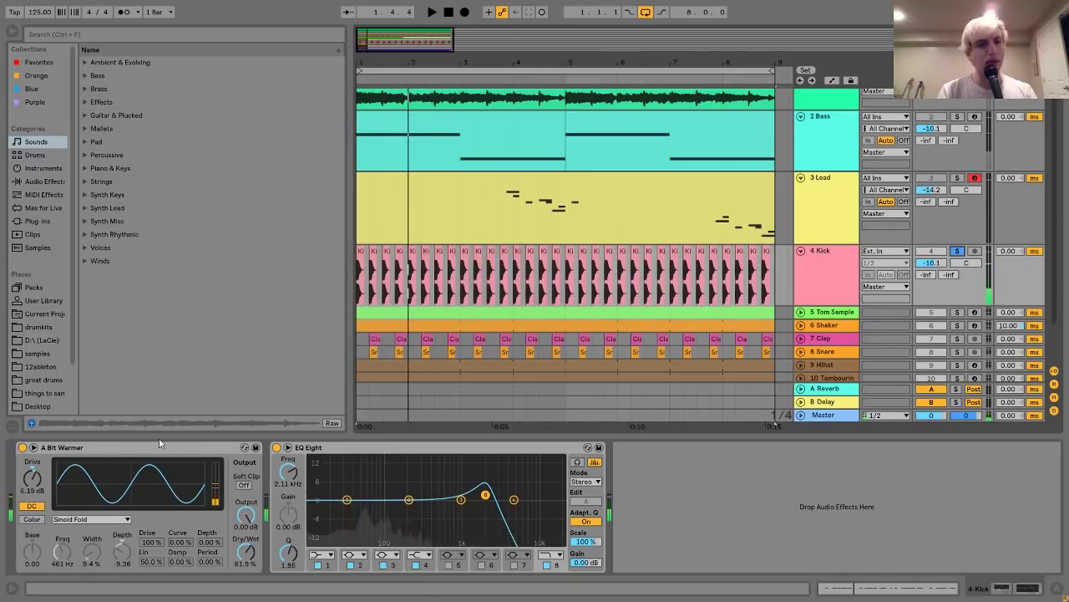
Bypass the Kick's EQ Eight and A Bit Warmer and play the dry kick, toggling A Bit Warmer for comparison
click(277, 447)
click(23, 447)
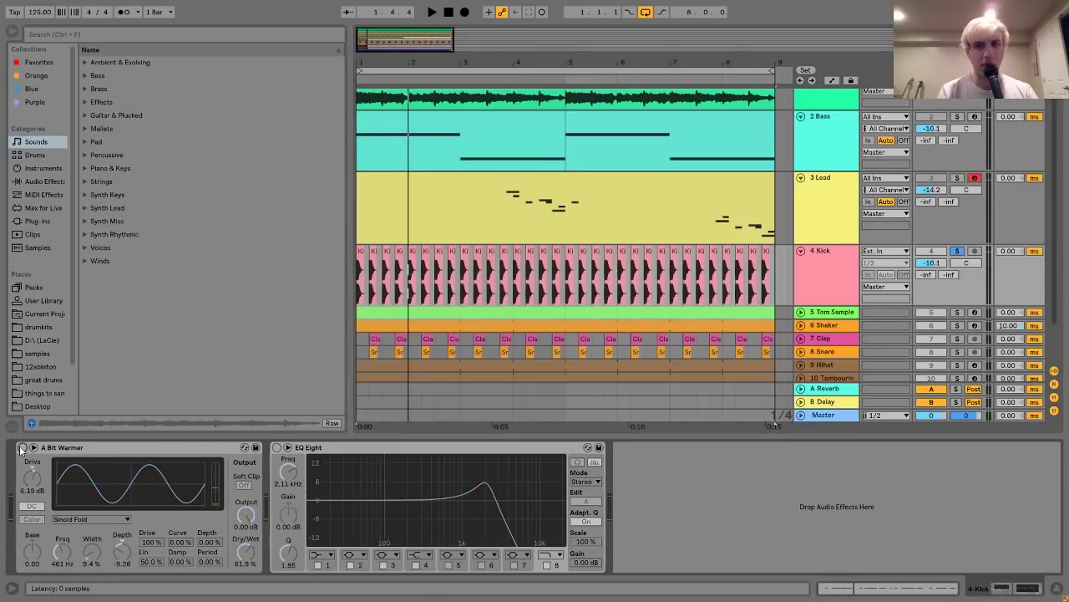
click(22, 447)
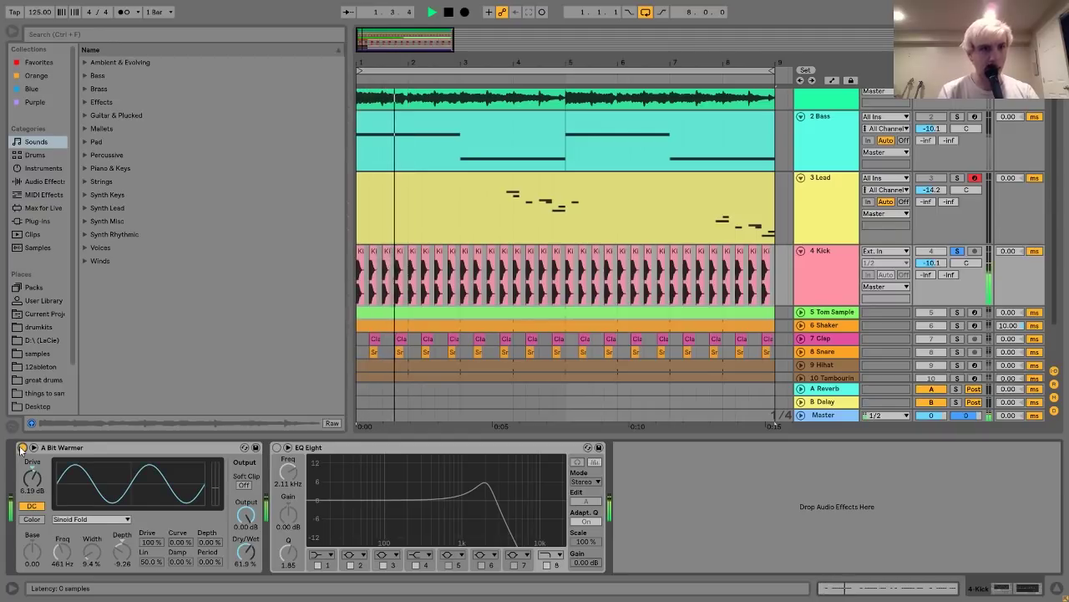
click(23, 447)
key(space)
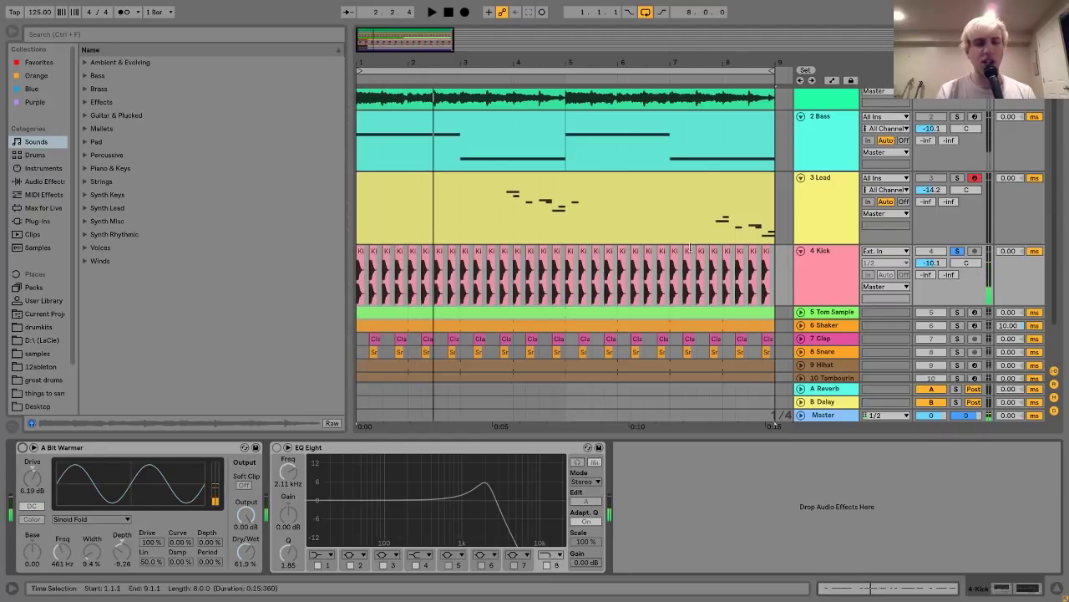
key(space)
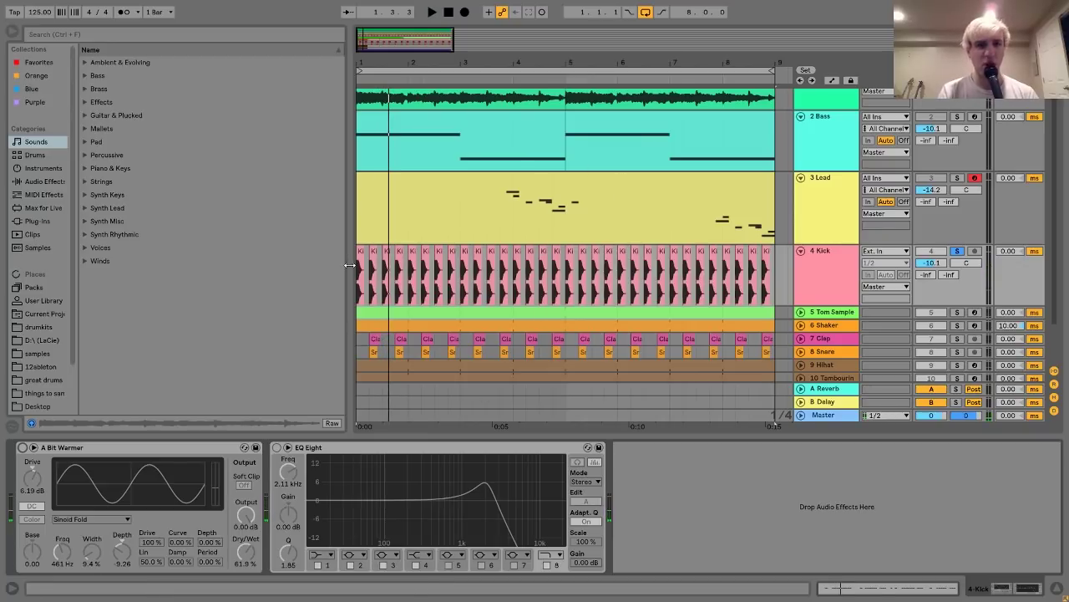
Play the untreated Kick pattern, switch its A Bit Warmer back on, and play the track again
scroll(394, 274, up, 3)
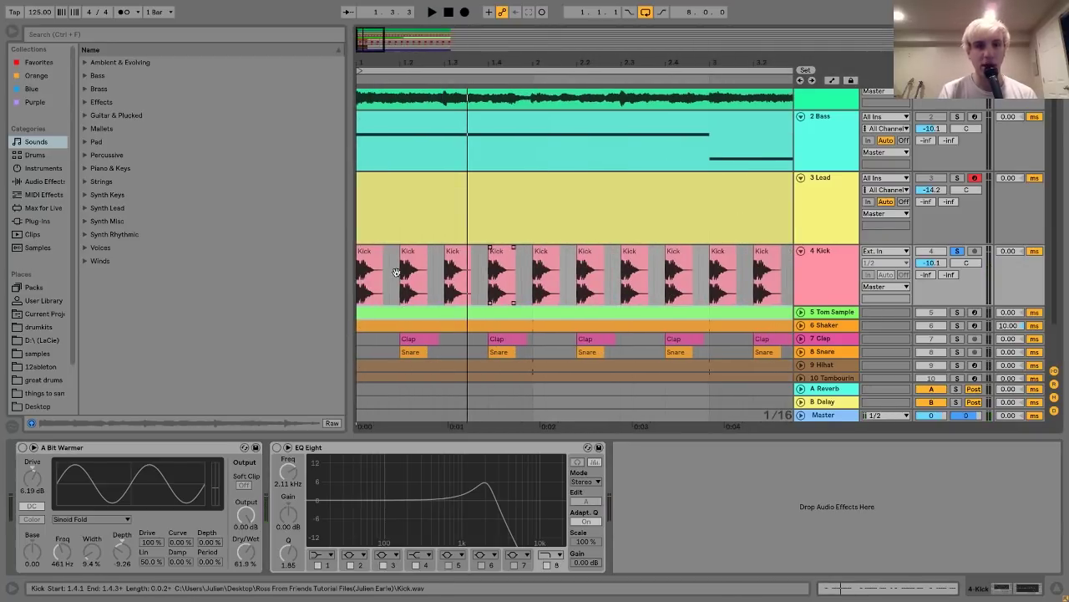
scroll(399, 277, down, 1)
scroll(398, 277, down, 5)
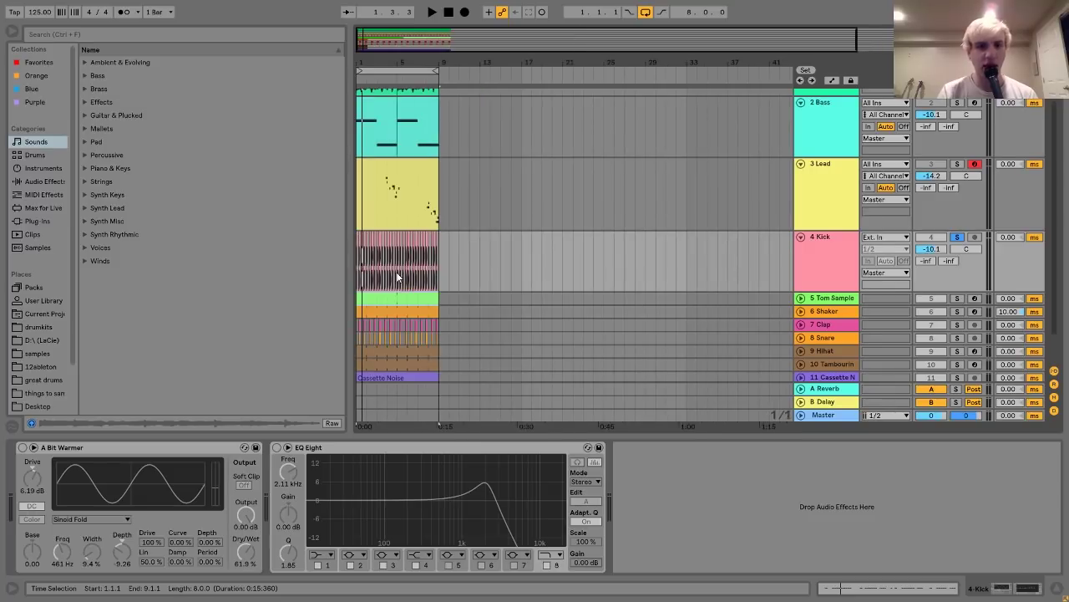
scroll(397, 277, up, 4)
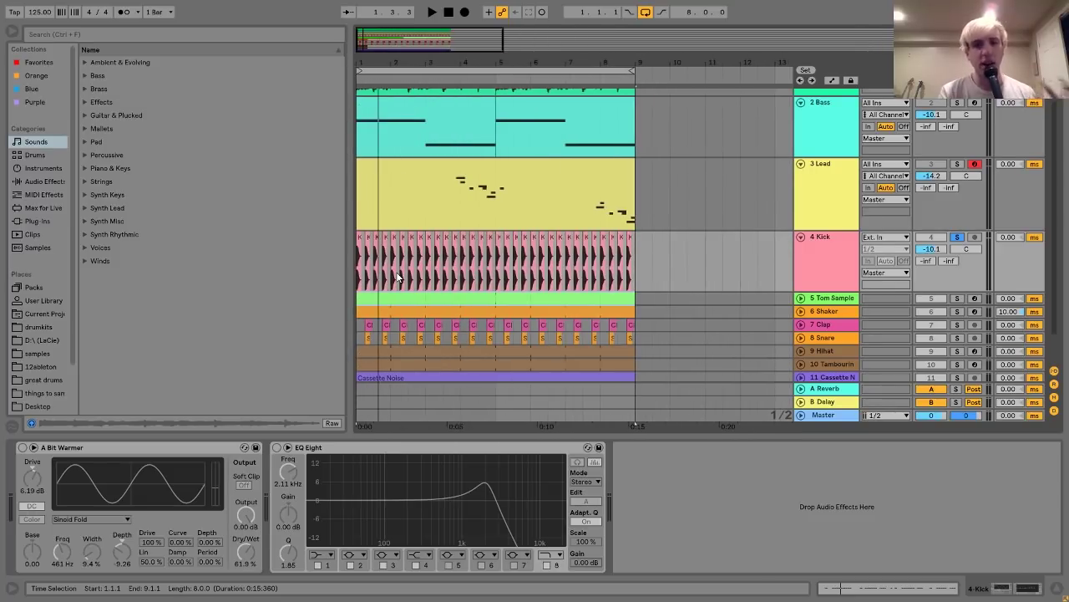
key(space)
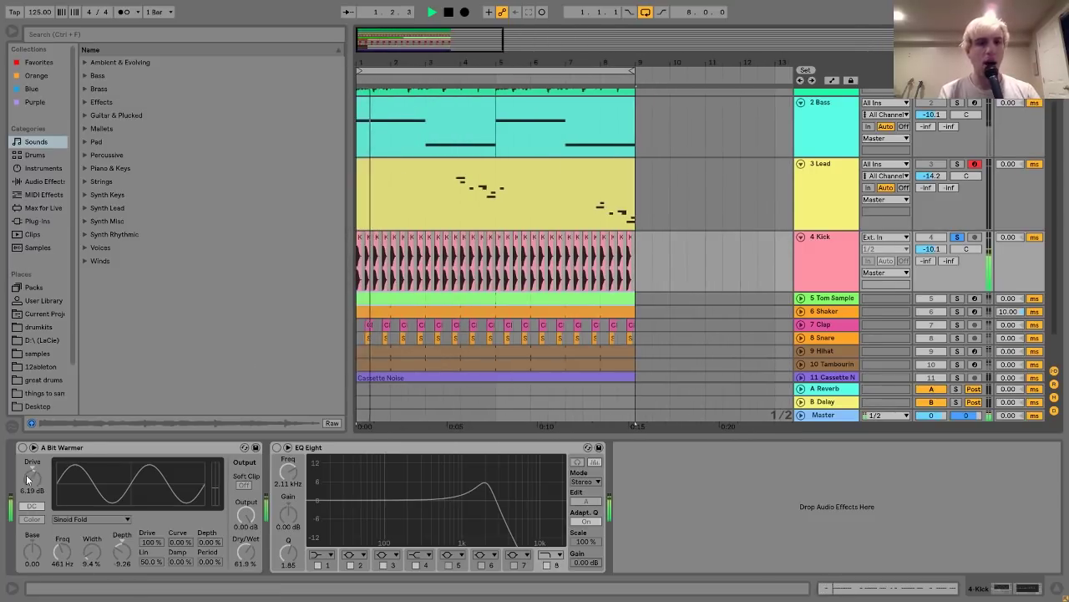
key(space)
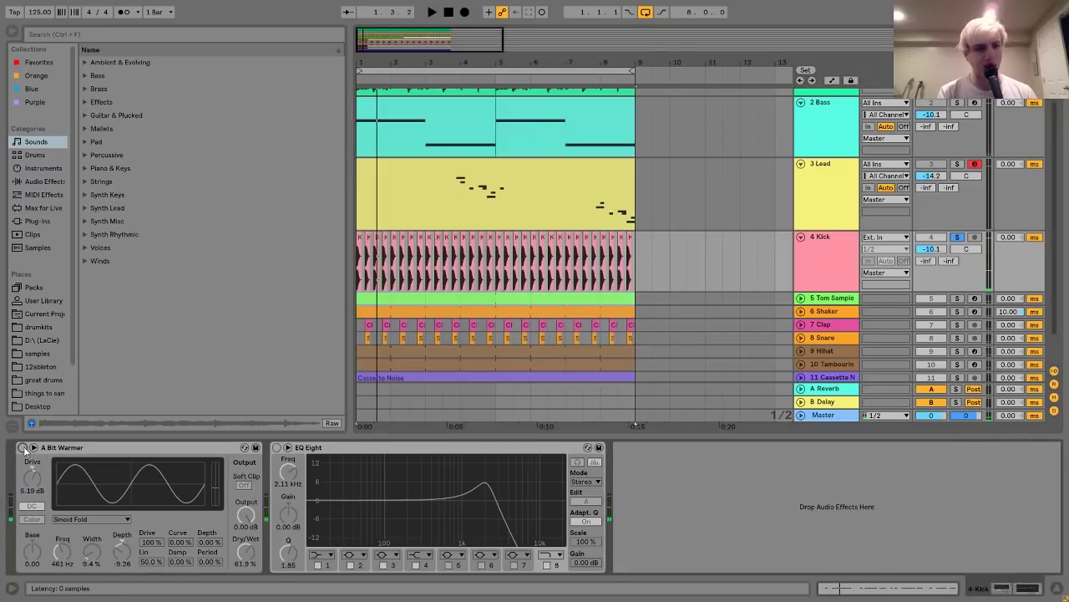
click(23, 448)
key(space)
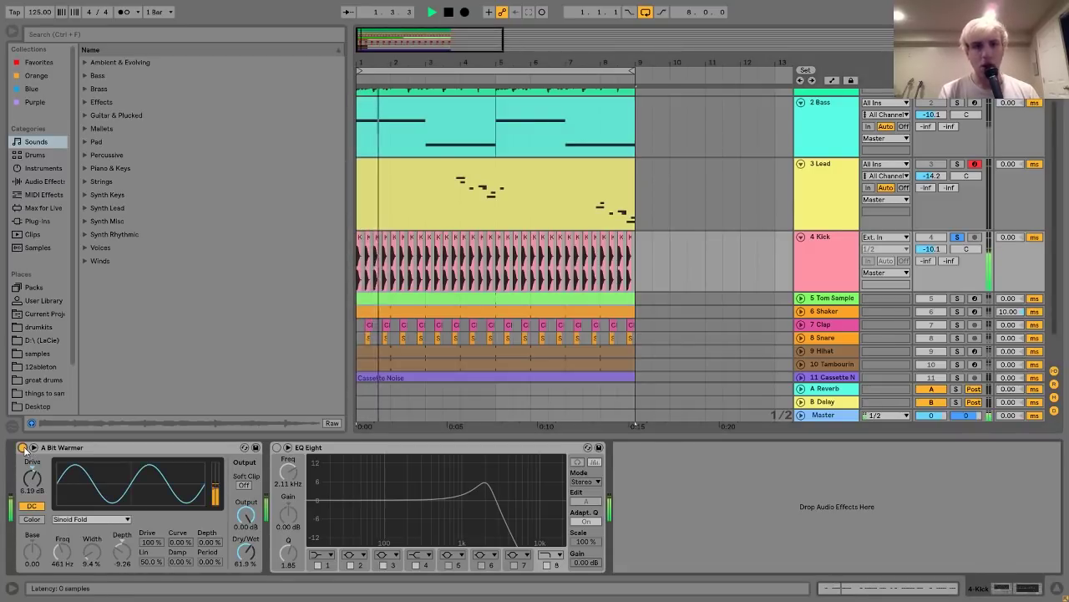
key(space)
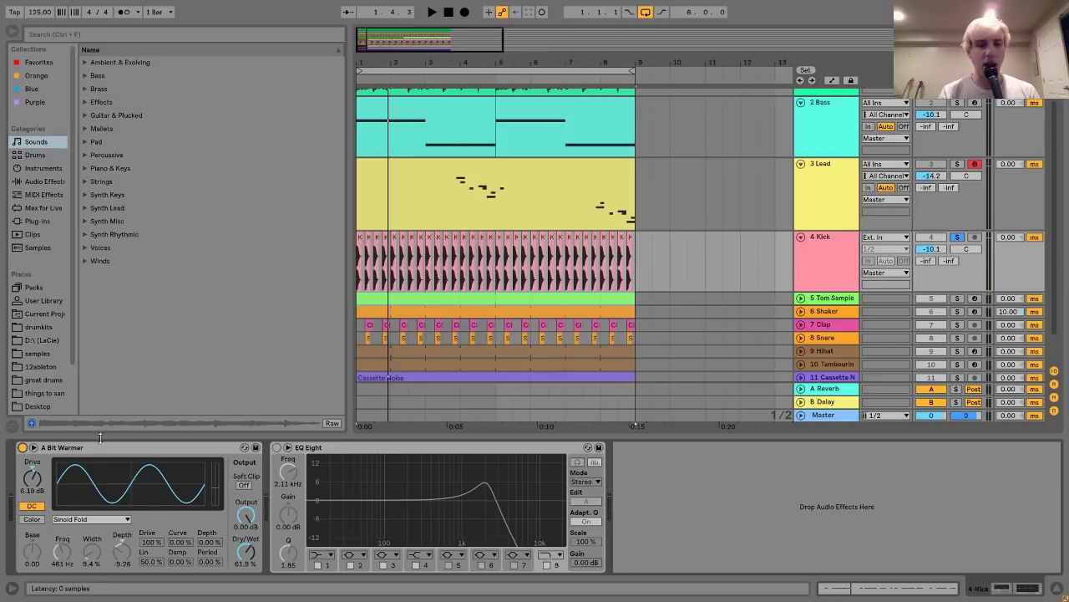
Reactivate the Kick's EQ Eight and play the track through both devices
click(276, 447)
key(space)
key(space)
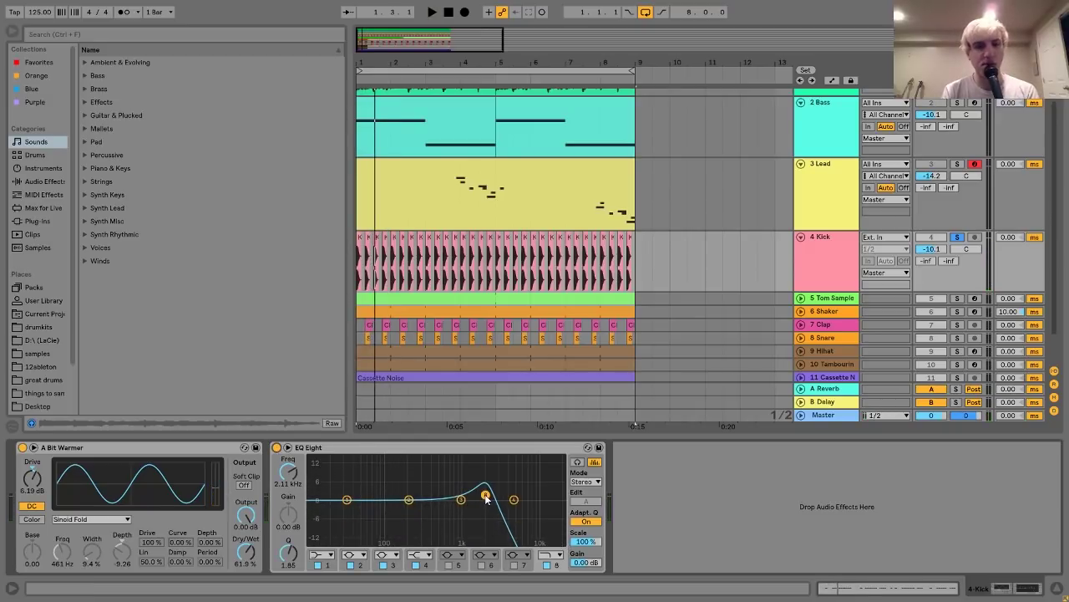
key(space)
key(space)
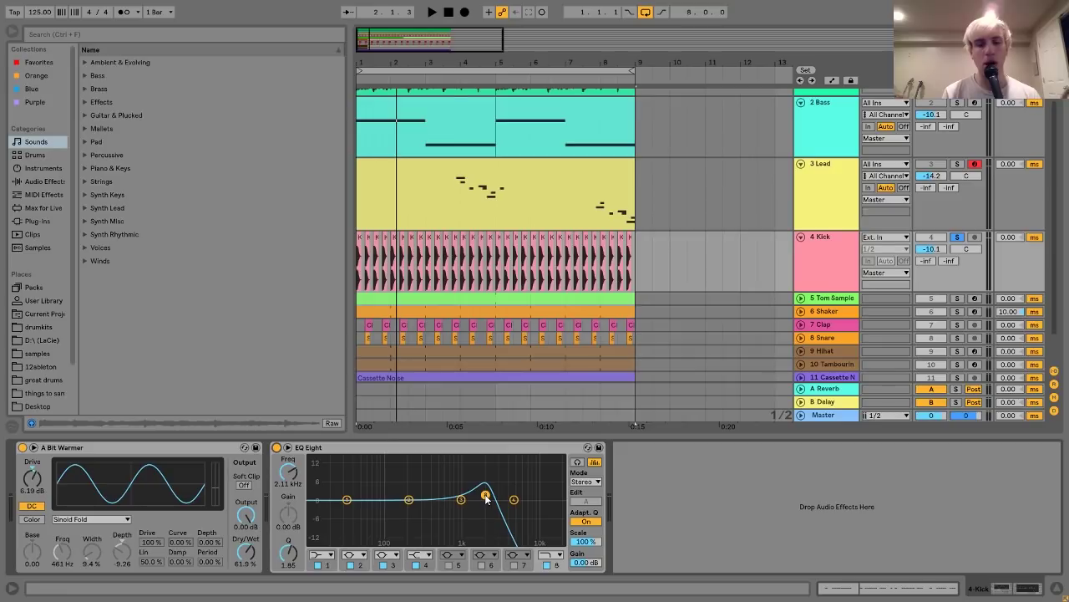
key(space)
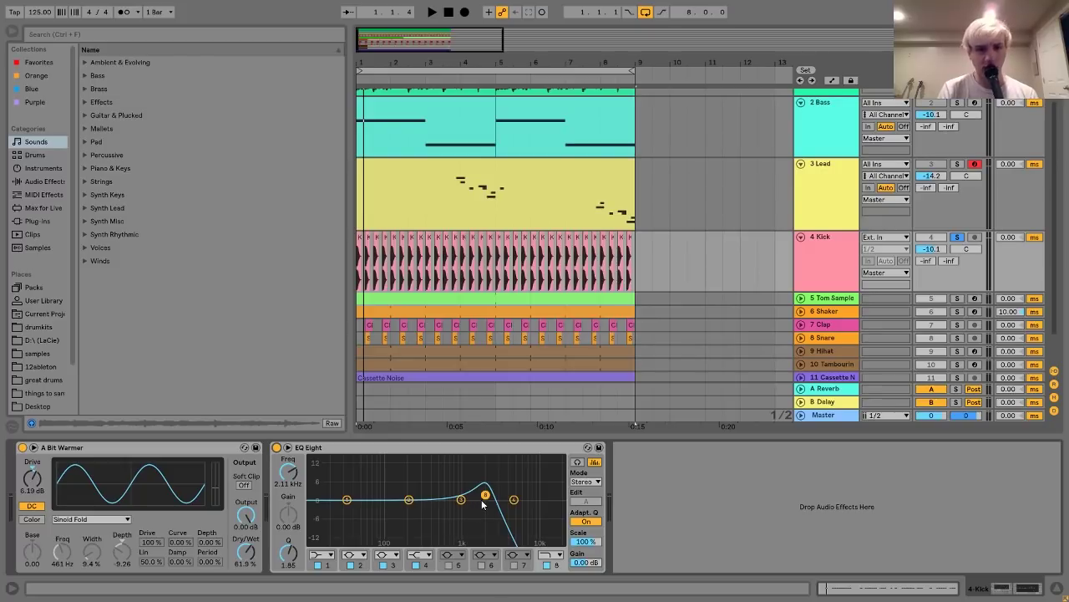
Try raising the Kick EQ's low-pass band to Q 18.0 at 2.15 kHz during playback, undo it, and replay the kick
key(space)
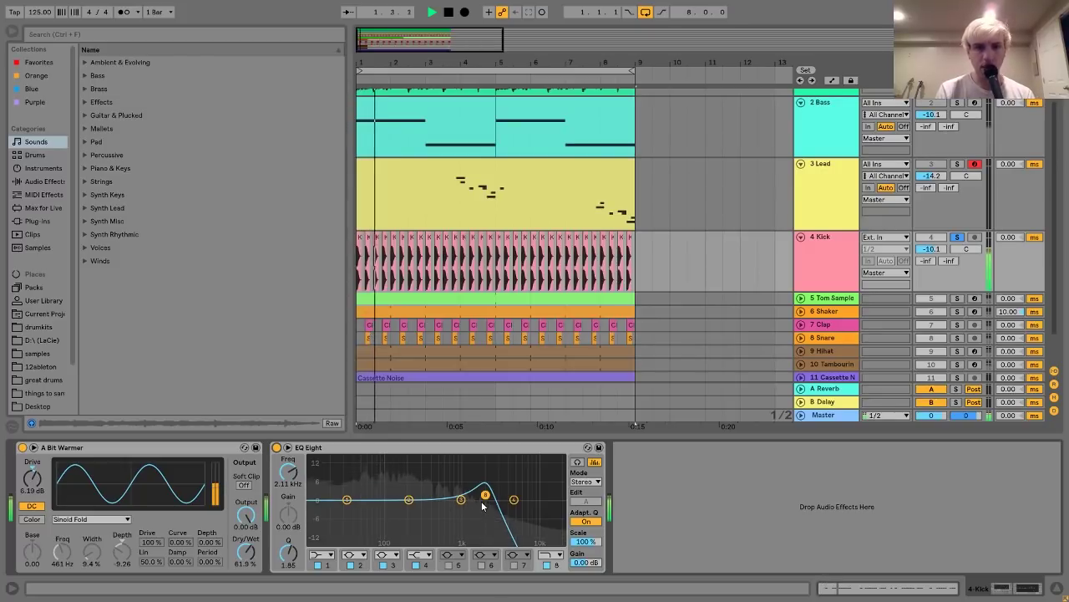
drag(485, 497, 486, 462)
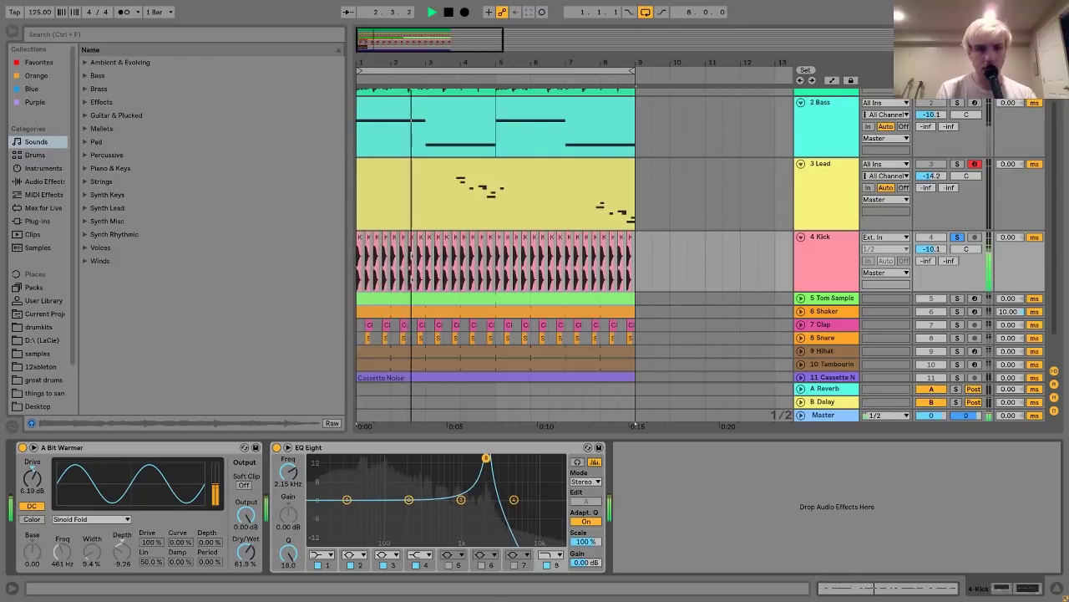
key(space)
key(ctrl+z)
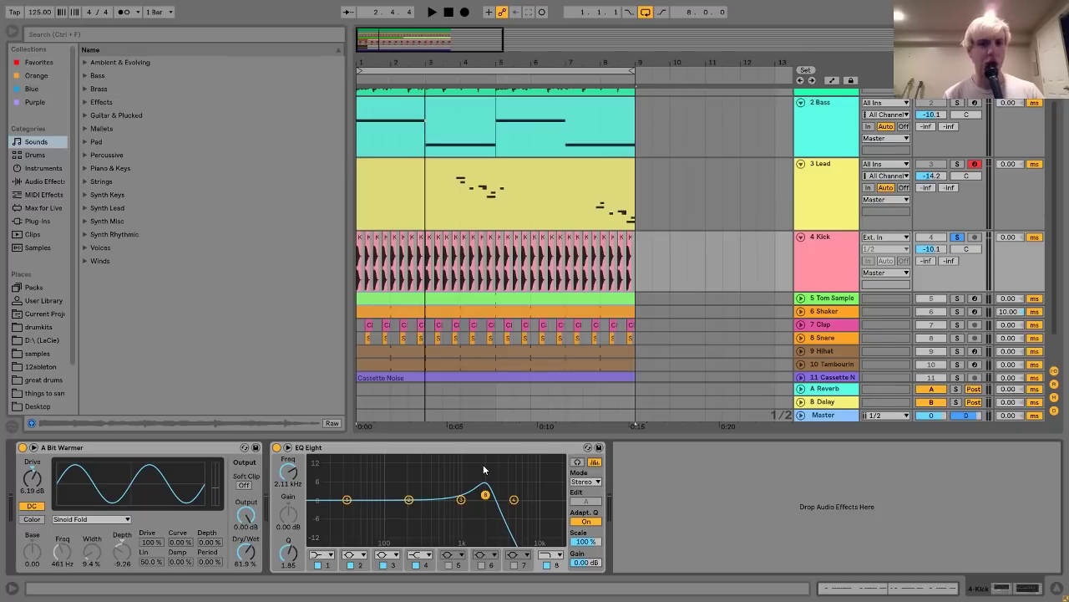
key(space)
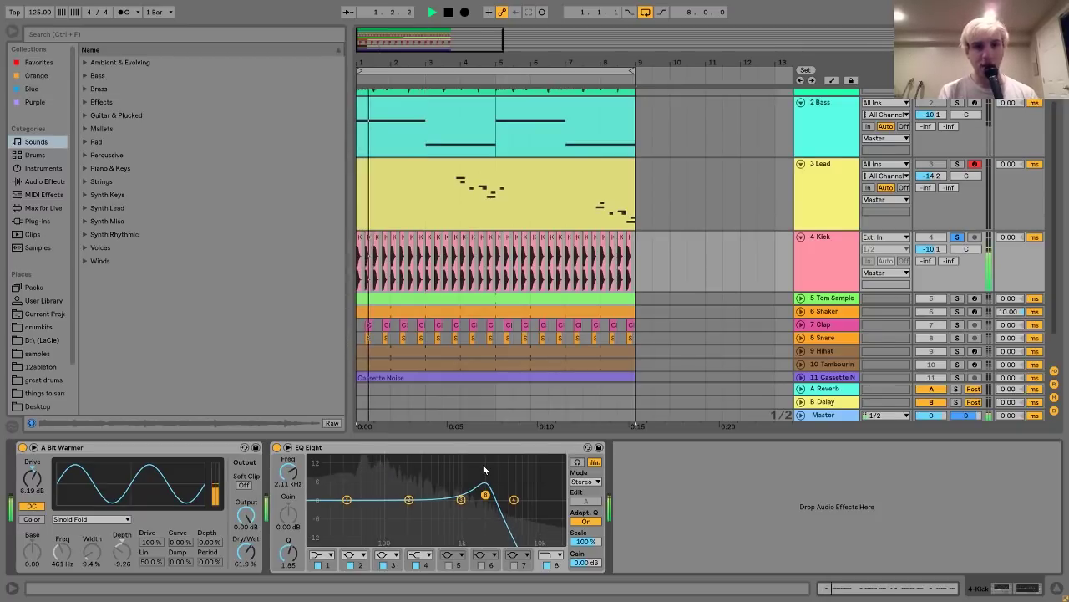
Unfold the Tom Sample track, solo it together with the Kick, and play both tracks
click(816, 299)
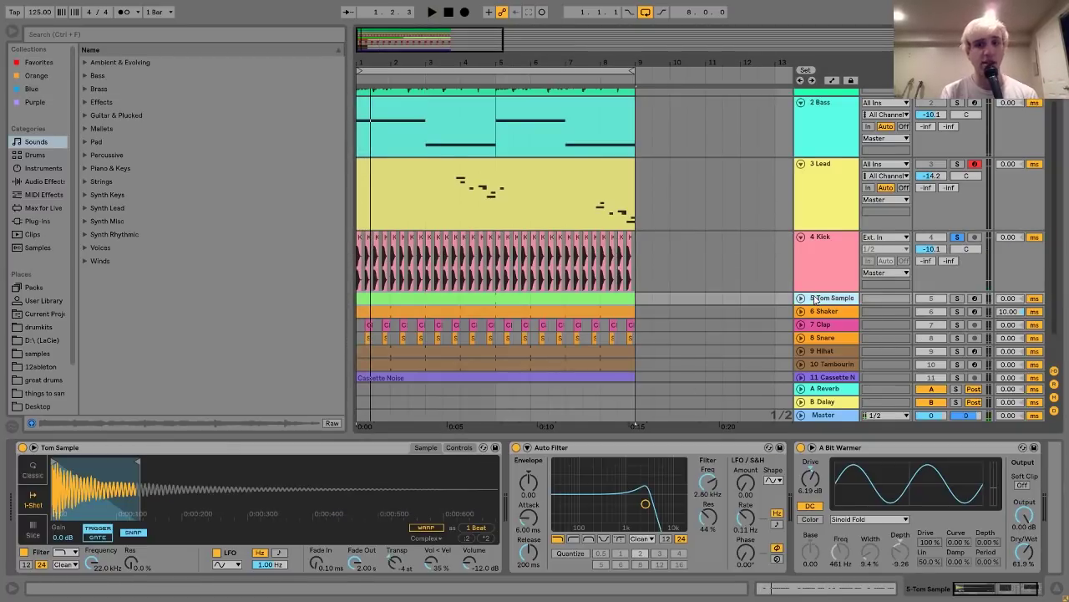
click(959, 299)
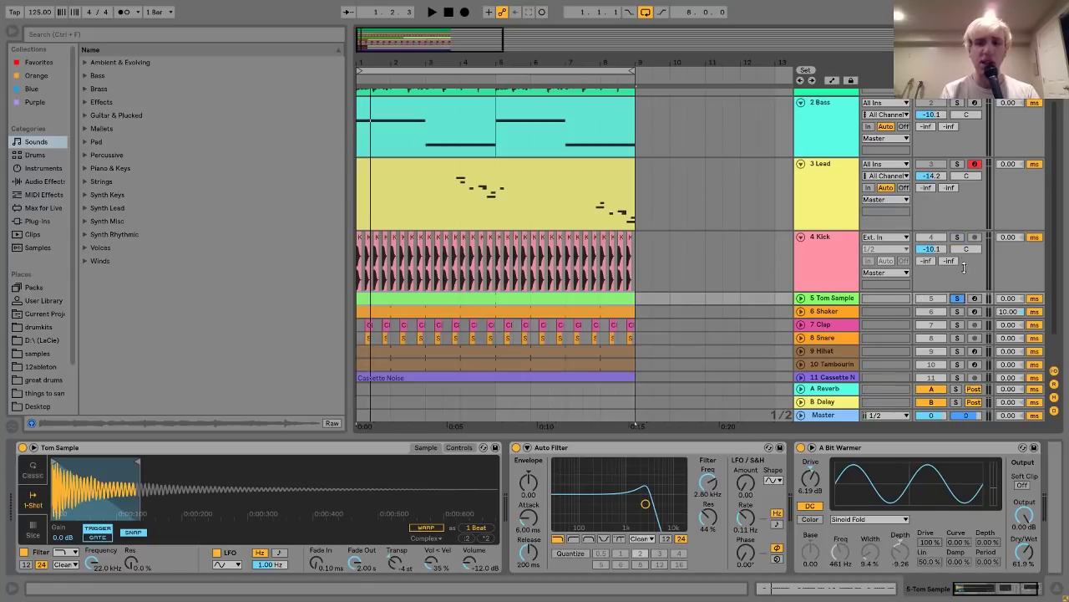
click(801, 298)
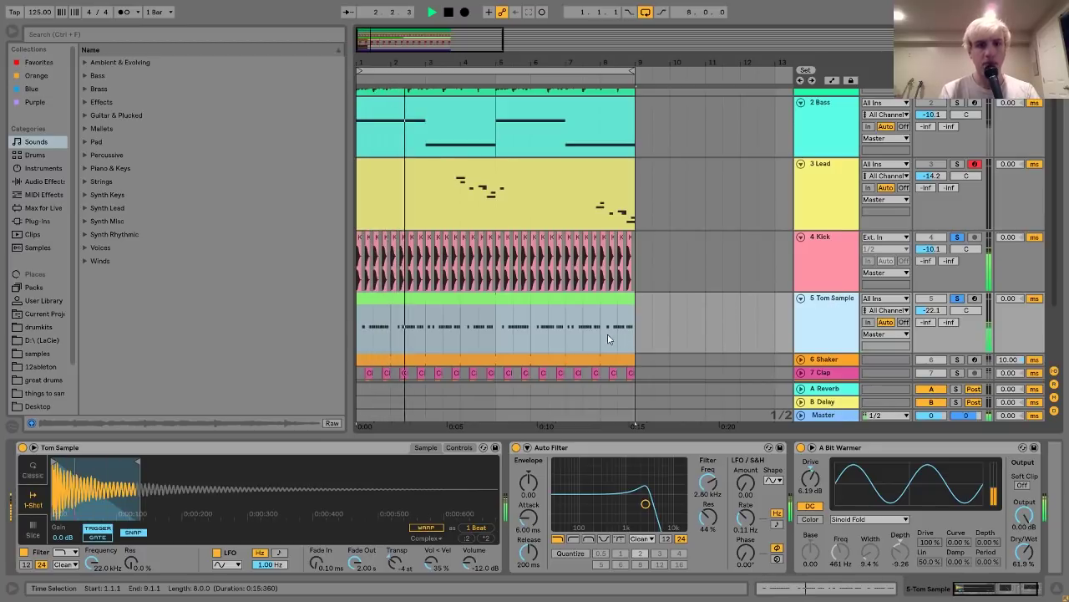
key(space)
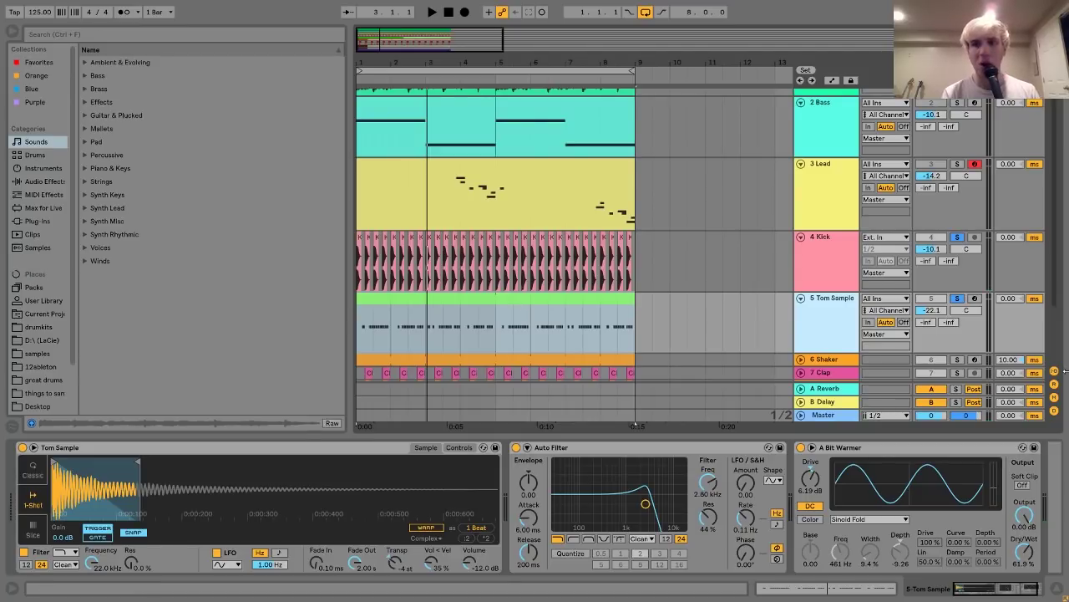
Unsolo the Kick and Tom Sample, play the loop with all tracks, and select the Tom Sample track
click(959, 299)
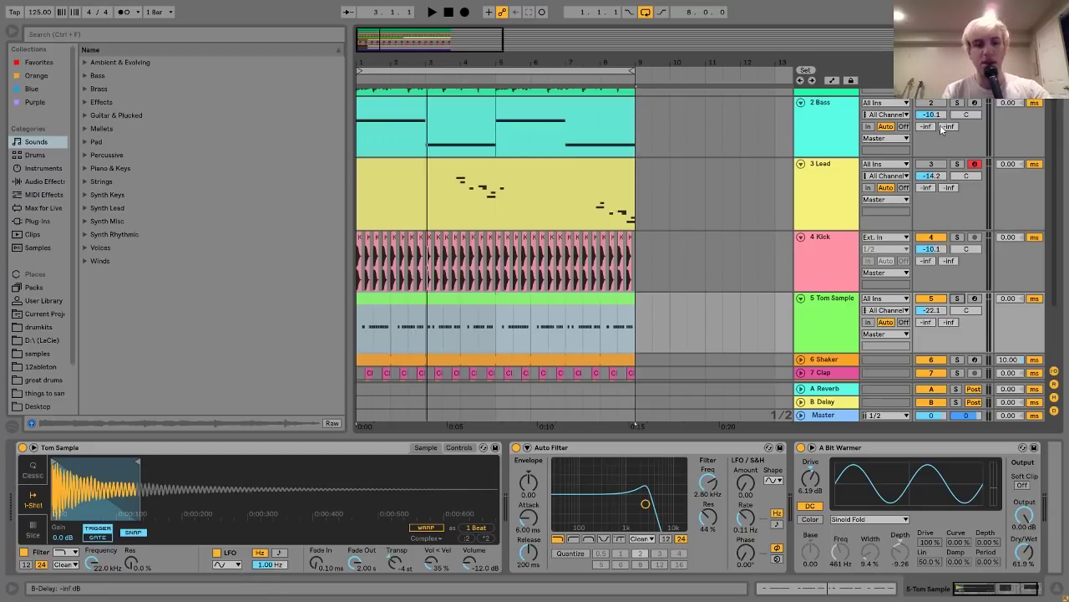
key(space)
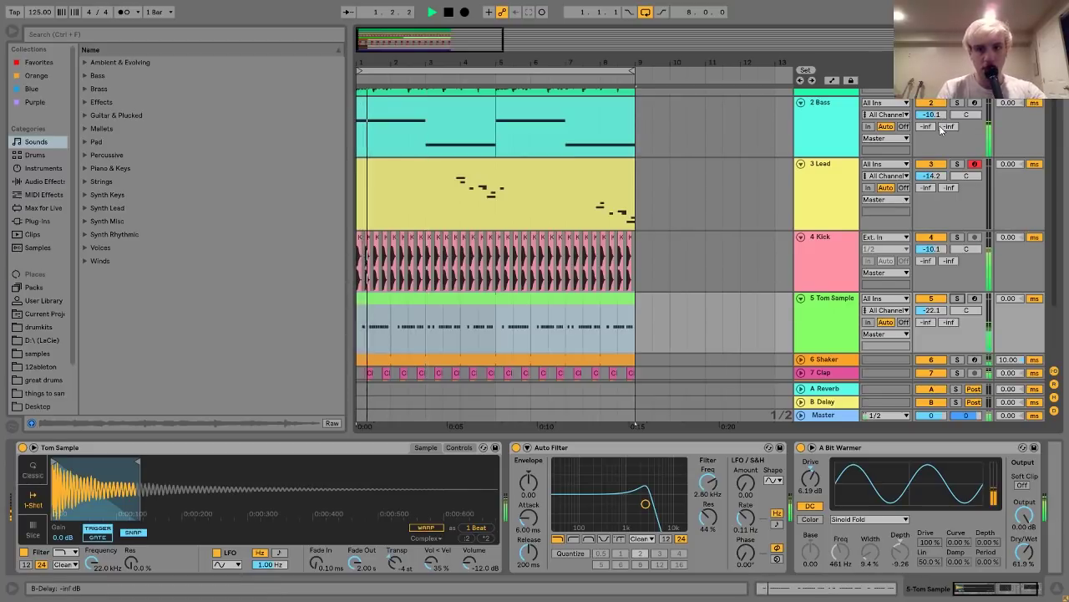
click(840, 325)
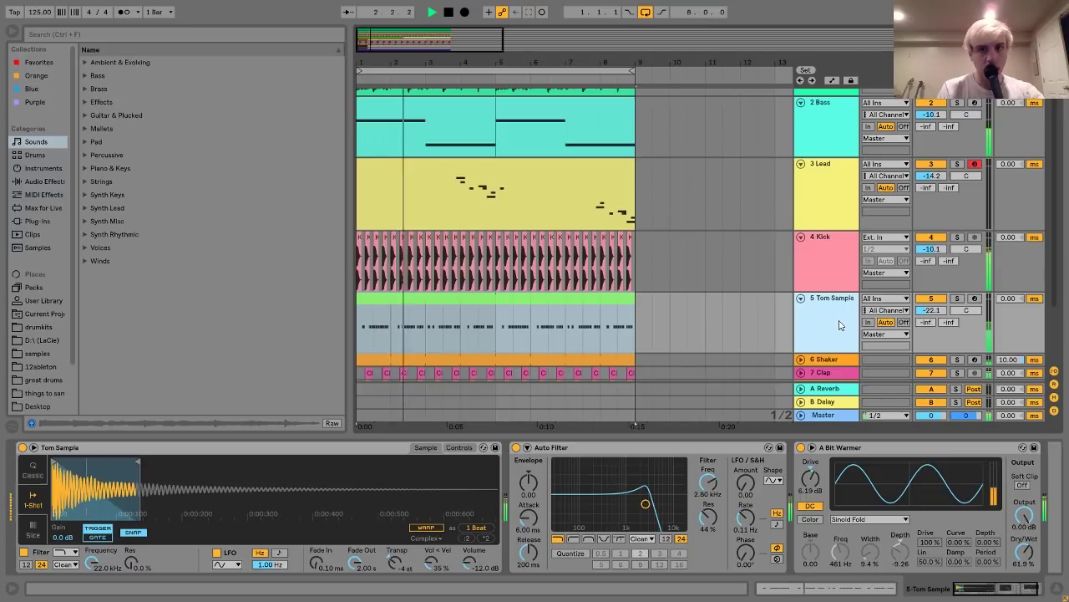
Solo the Tom Sample and Bass tracks, play them together, and unsolo the Bass
click(958, 299)
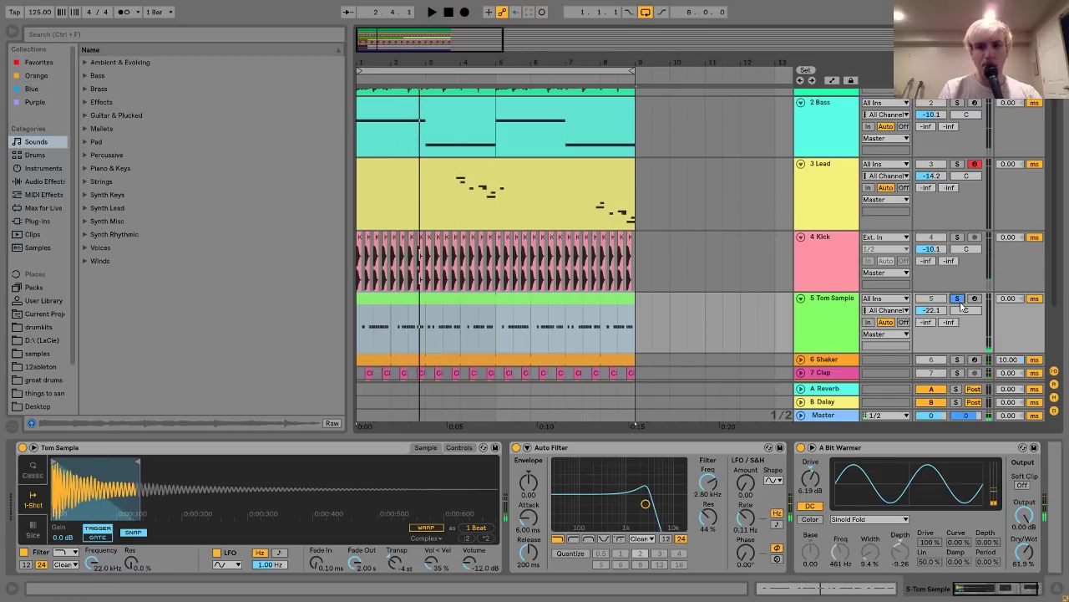
scroll(960, 306, up, 1)
click(958, 157)
key(space)
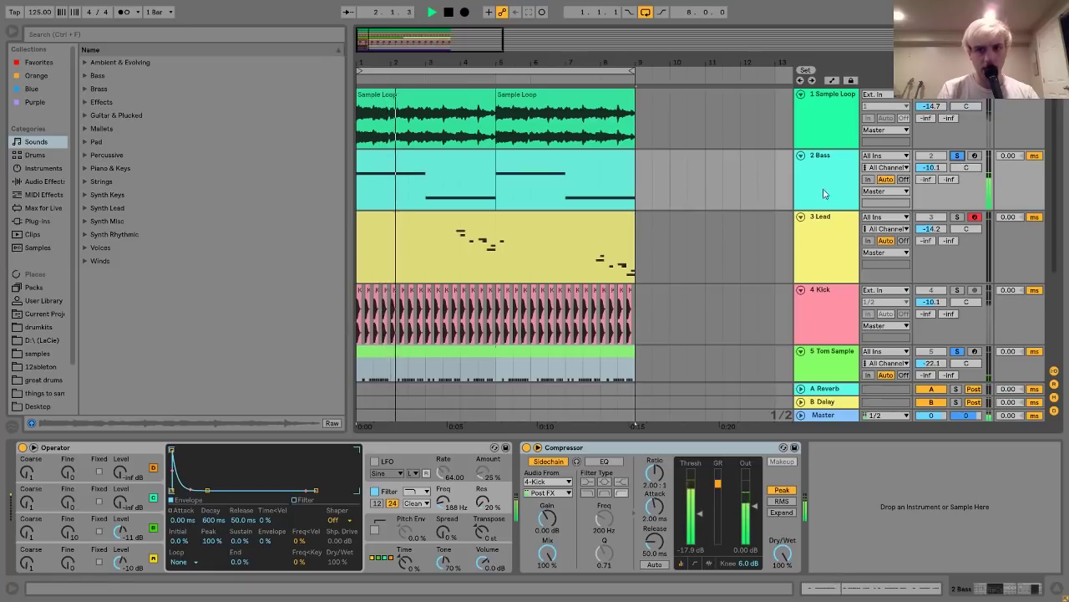
click(957, 156)
scroll(852, 248, down, 1)
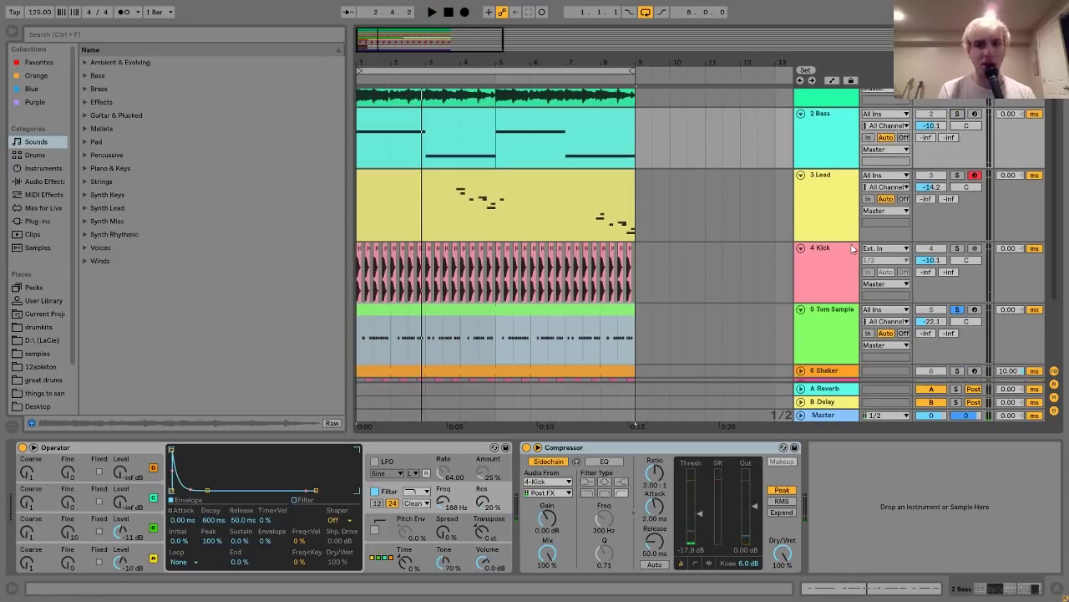
Reveal the Tom Sample's source file in the browser, and return the browser to the Sounds category
click(831, 316)
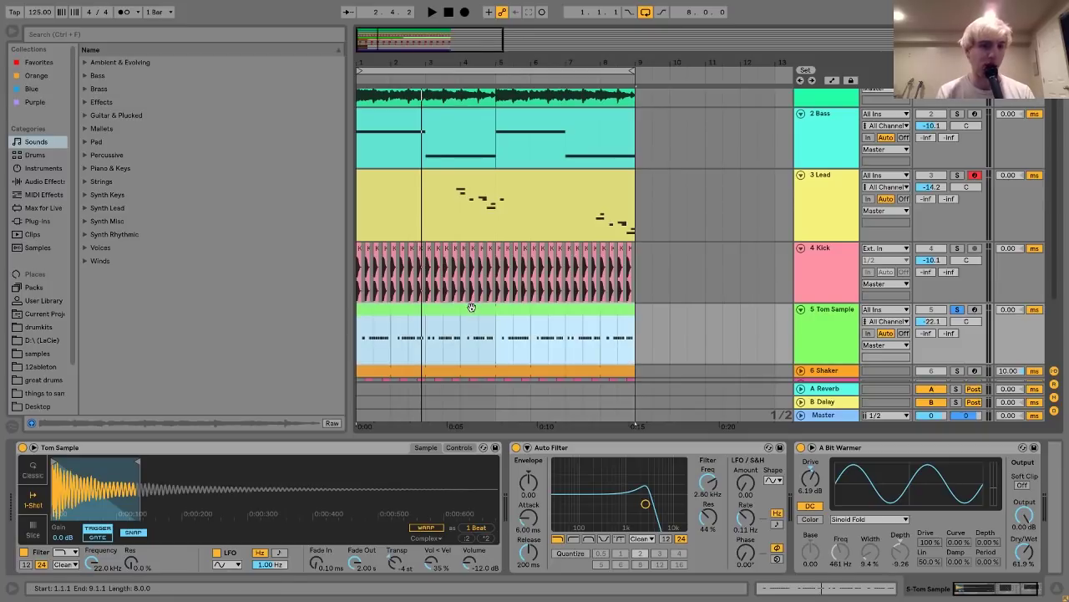
right_click(294, 512)
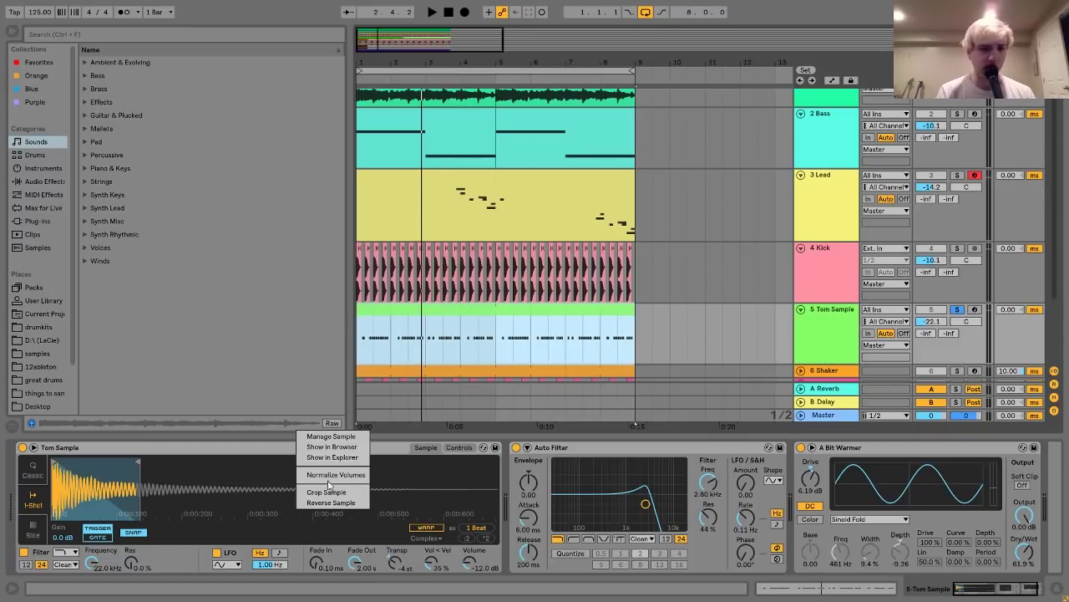
click(332, 446)
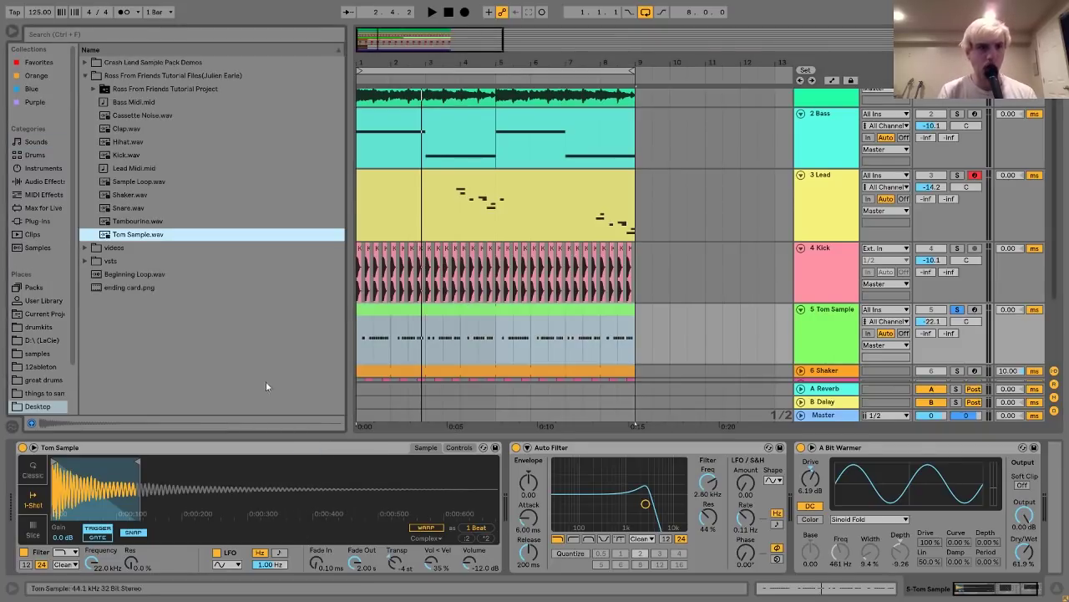
click(140, 235)
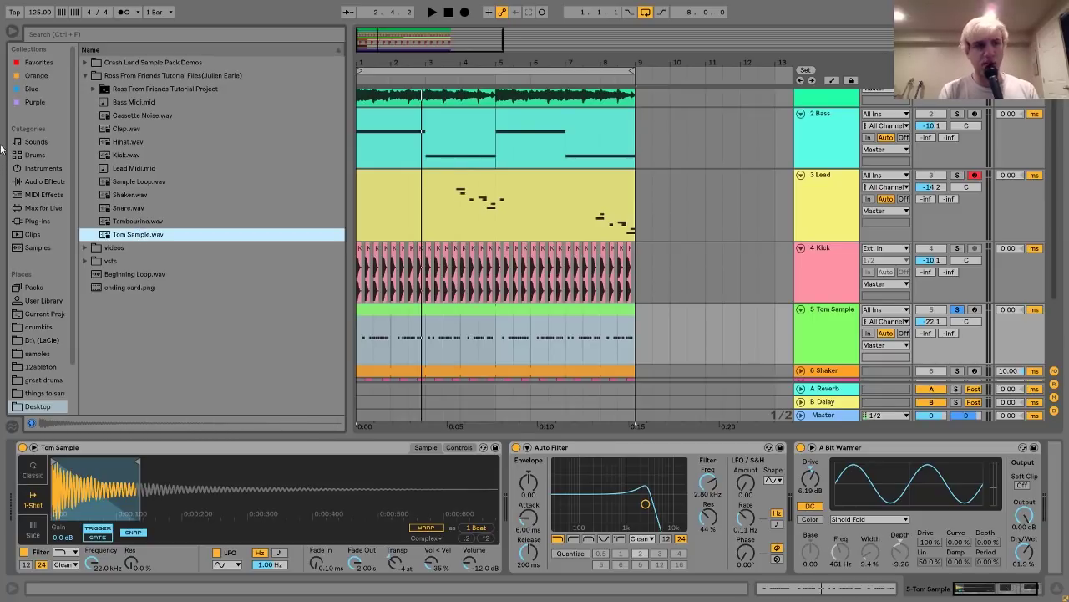
click(28, 143)
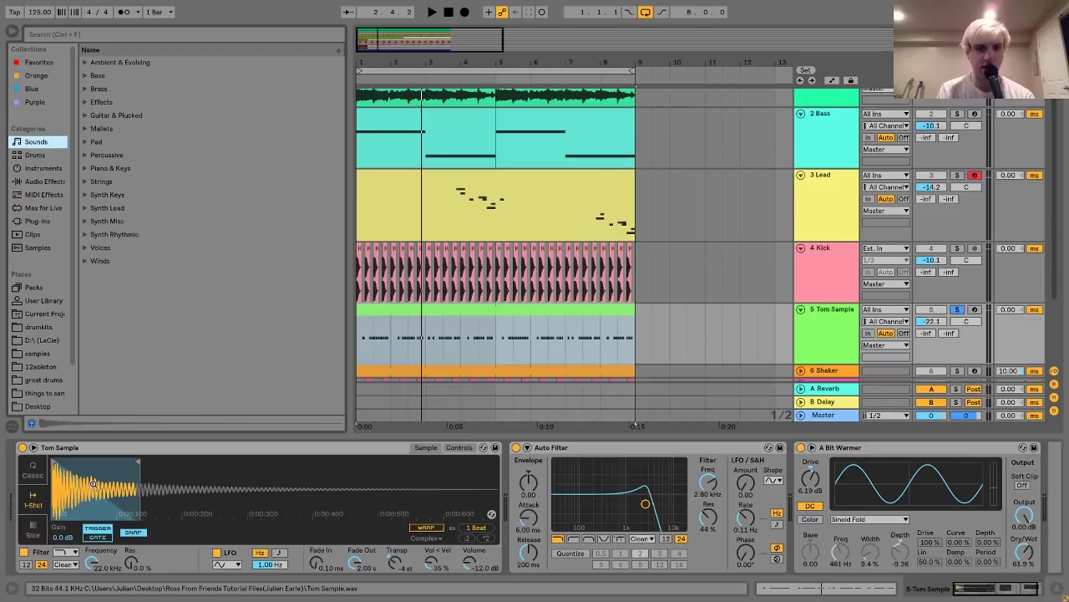
Play the soloed Tom Sample in short passes and examine its device chain through Auto Filter to the A Bit Warmer saturator
key(space)
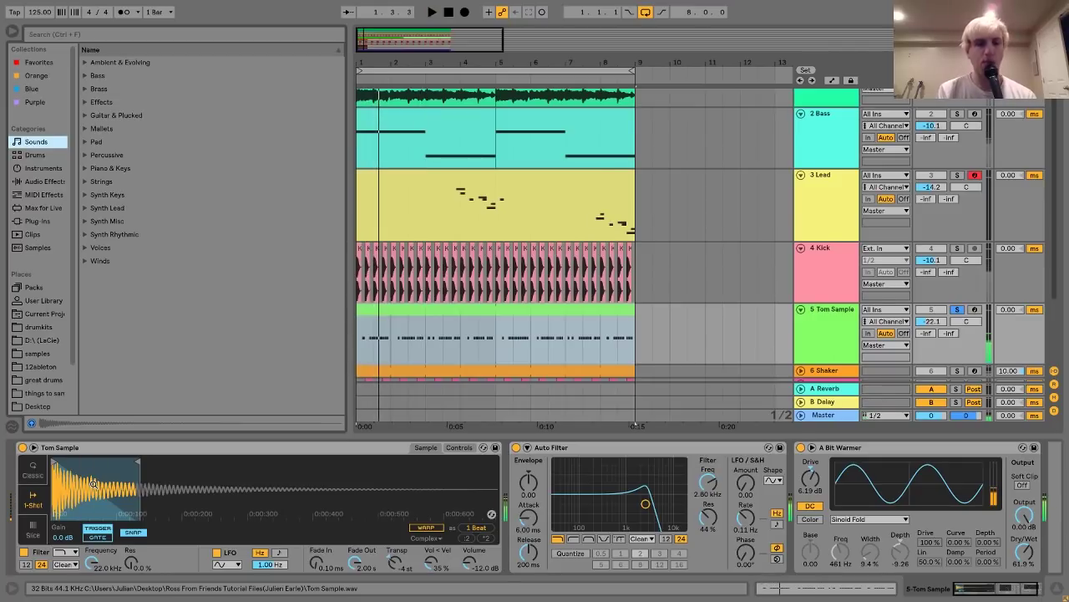
key(space)
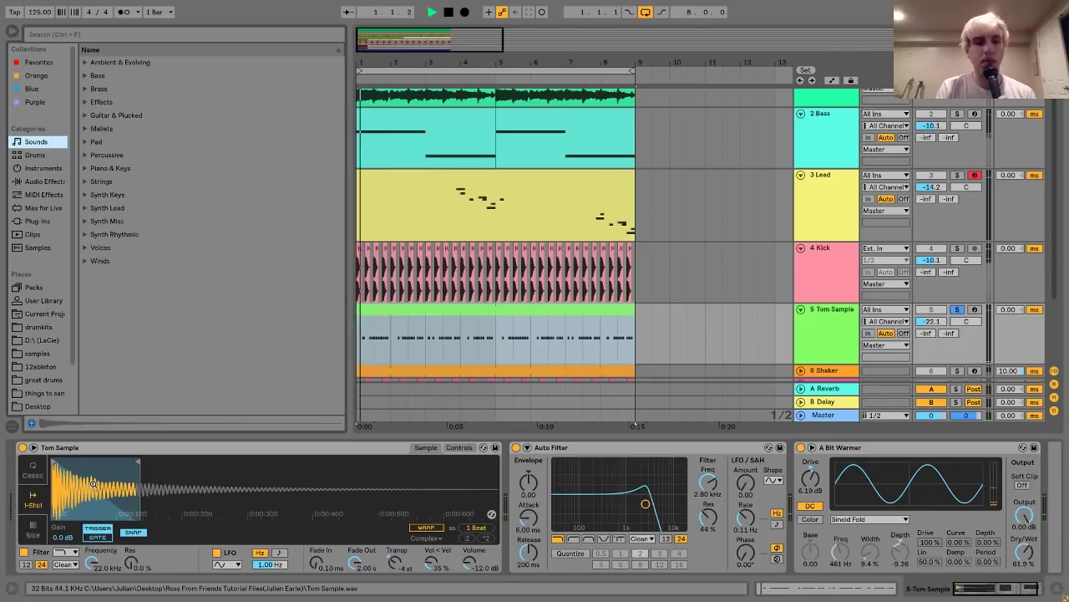
key(space)
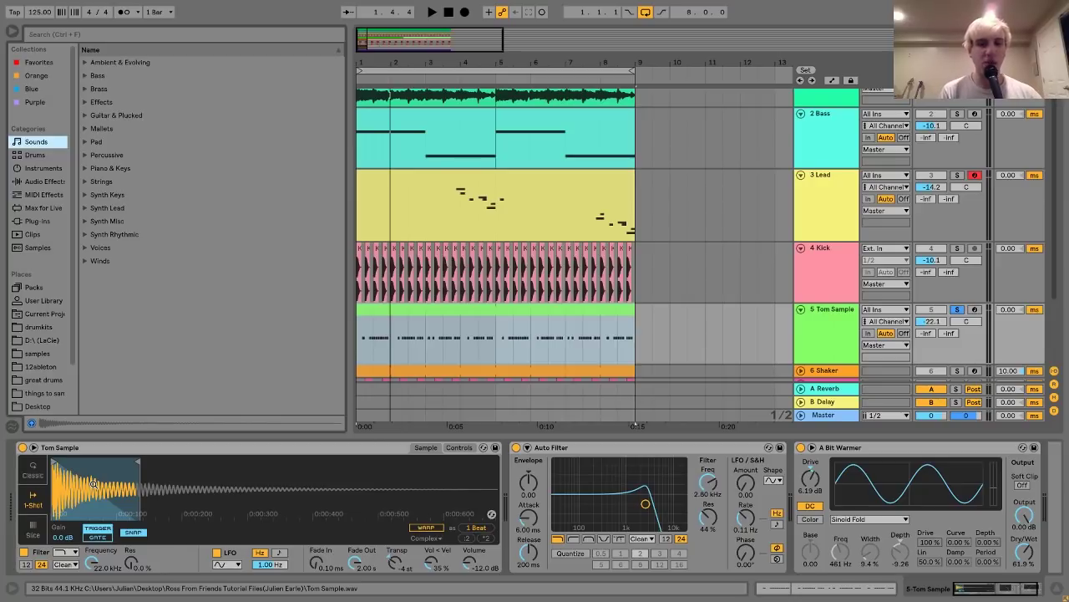
key(space)
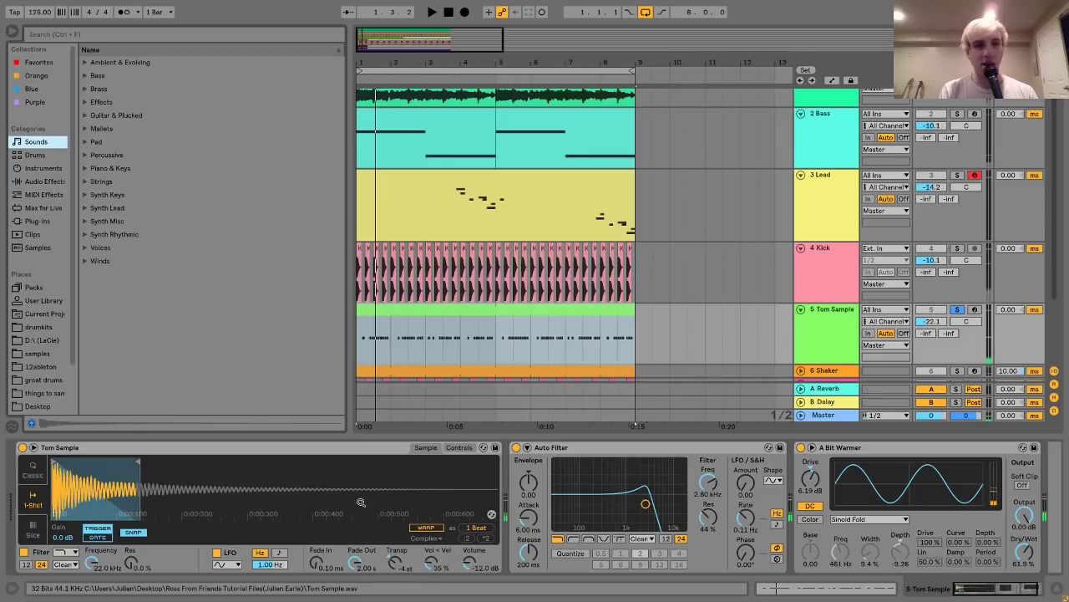
key(space)
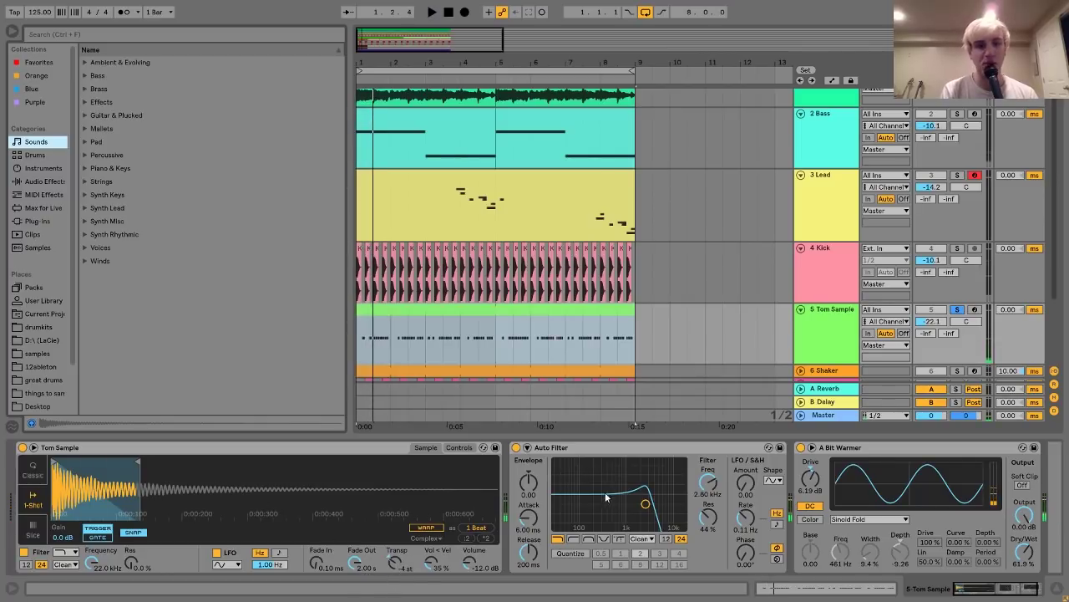
scroll(543, 493, right, 2)
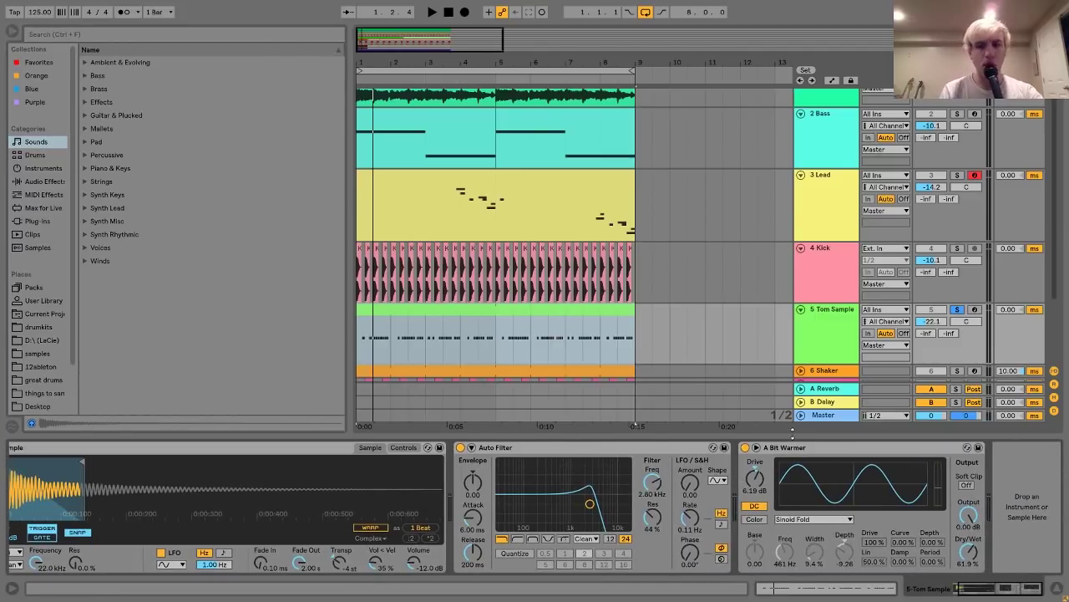
click(789, 449)
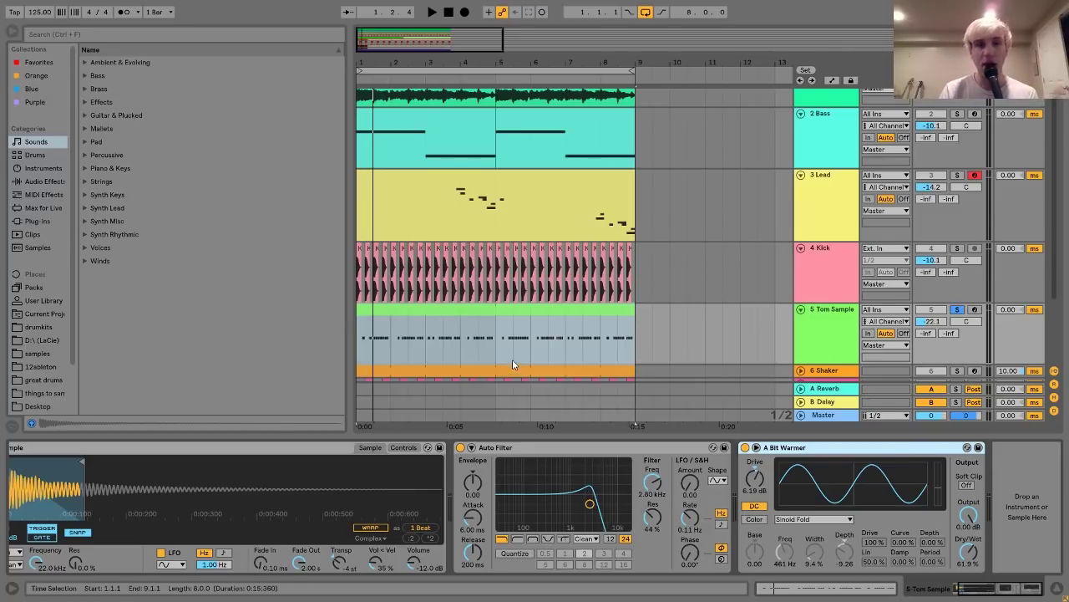
Open the Tom Sample's MIDI clip, play its note pattern, and return to the track's devices
double_click(484, 319)
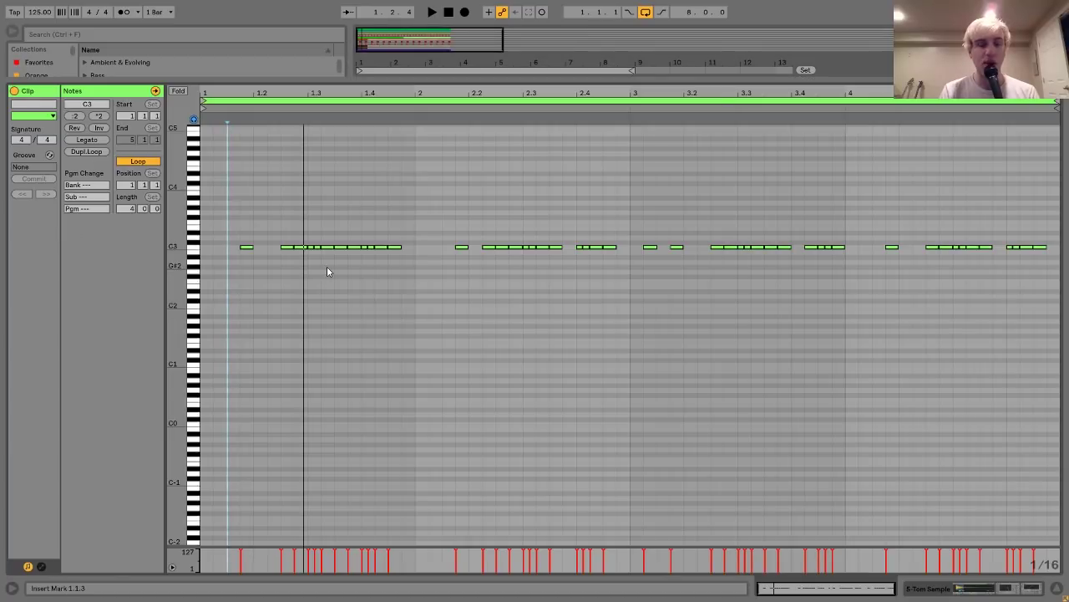
key(shift+Tab)
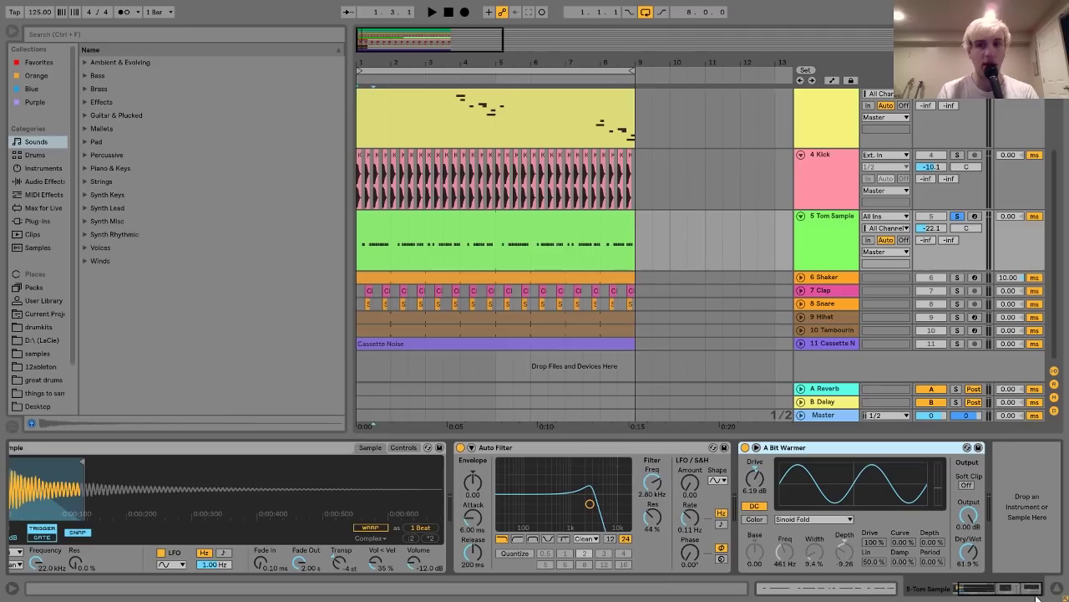
double_click(568, 231)
key(space)
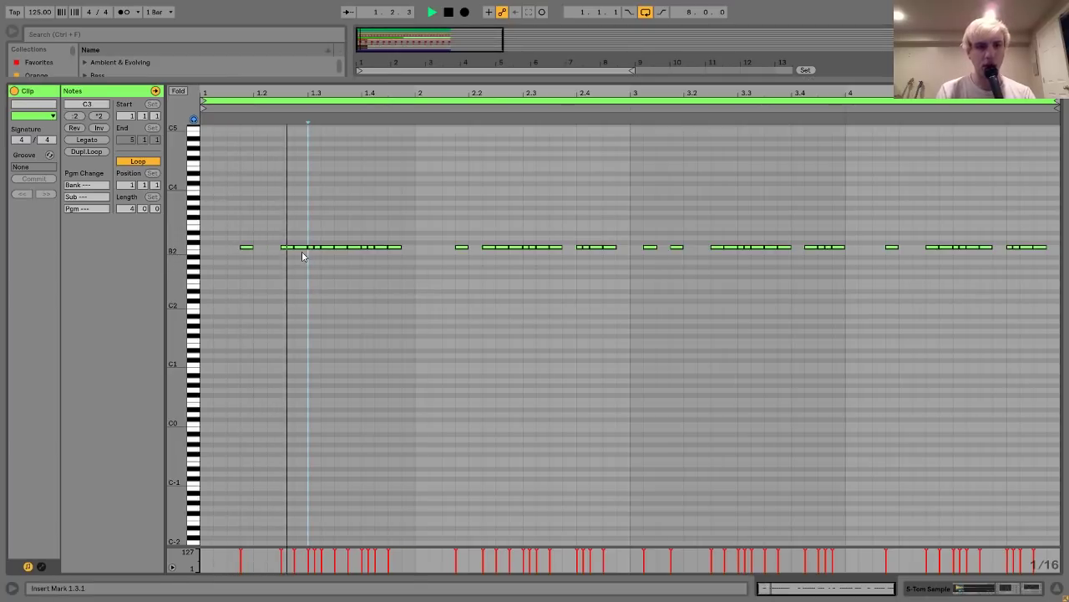
key(space)
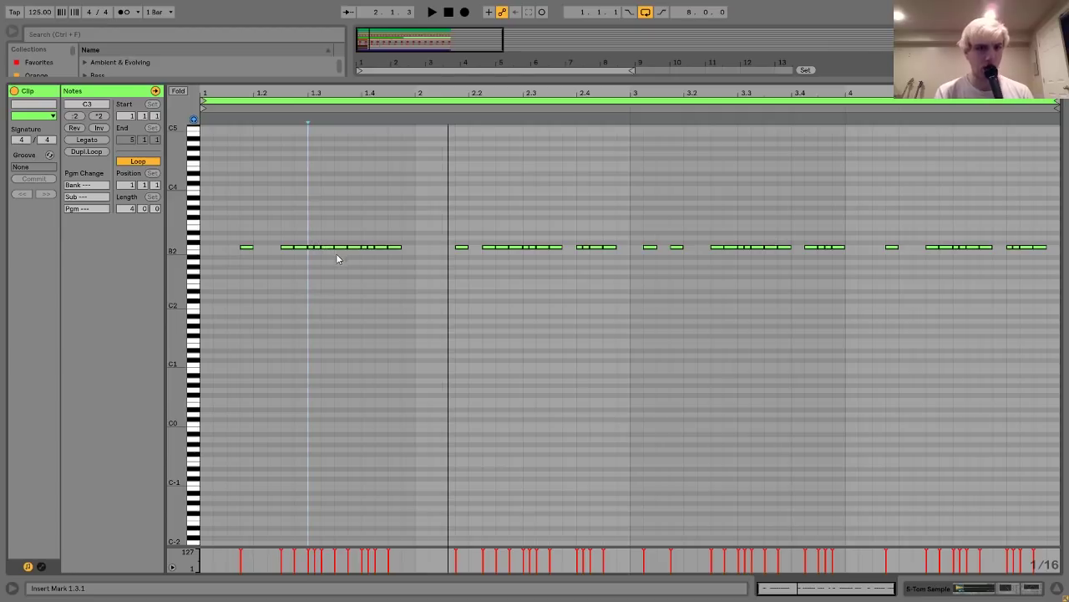
key(space)
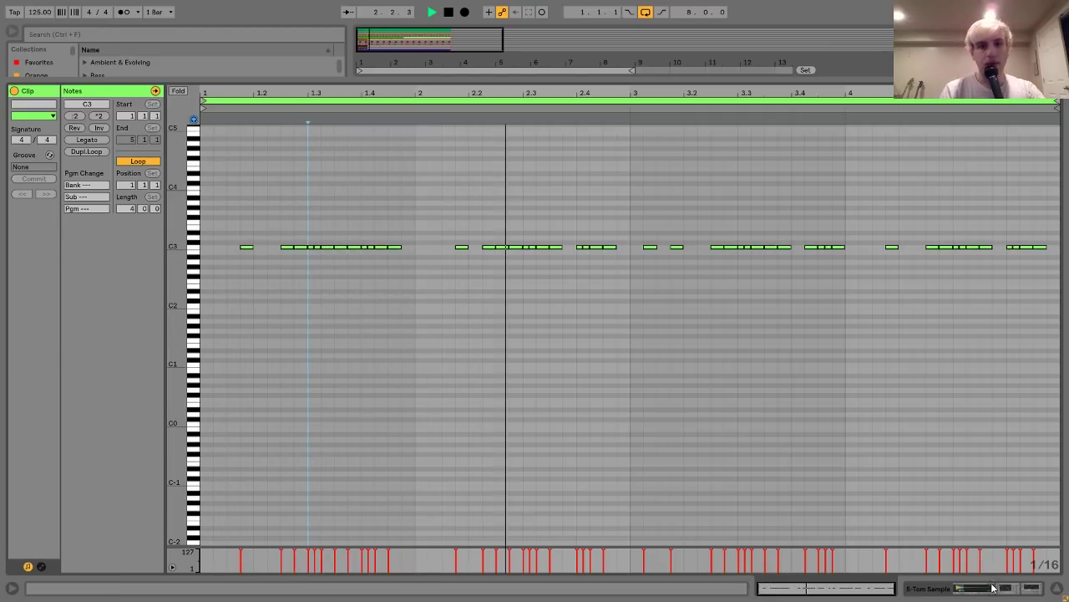
key(space)
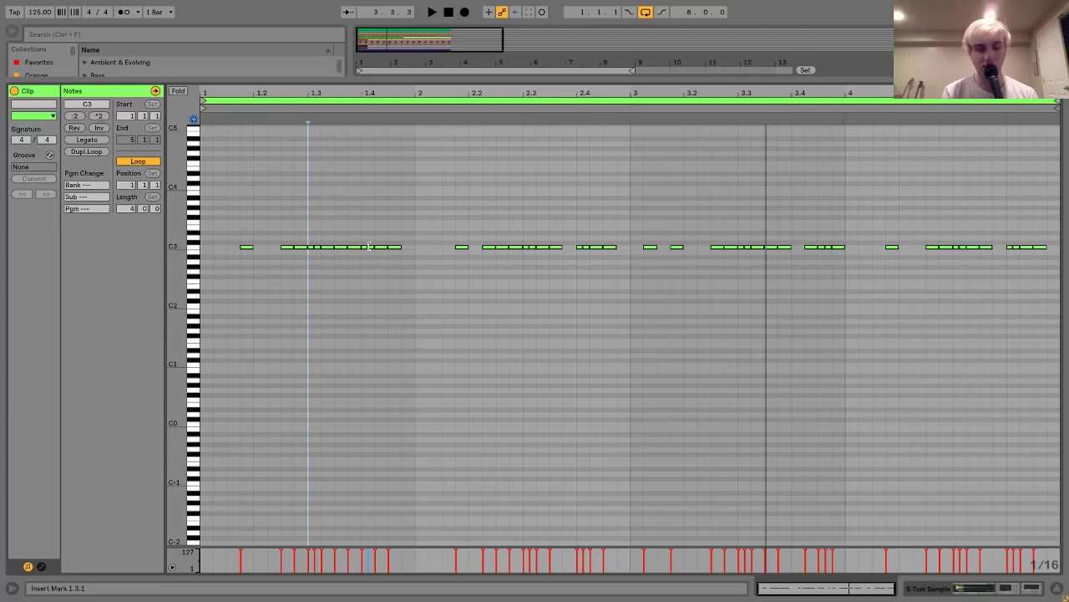
click(1030, 588)
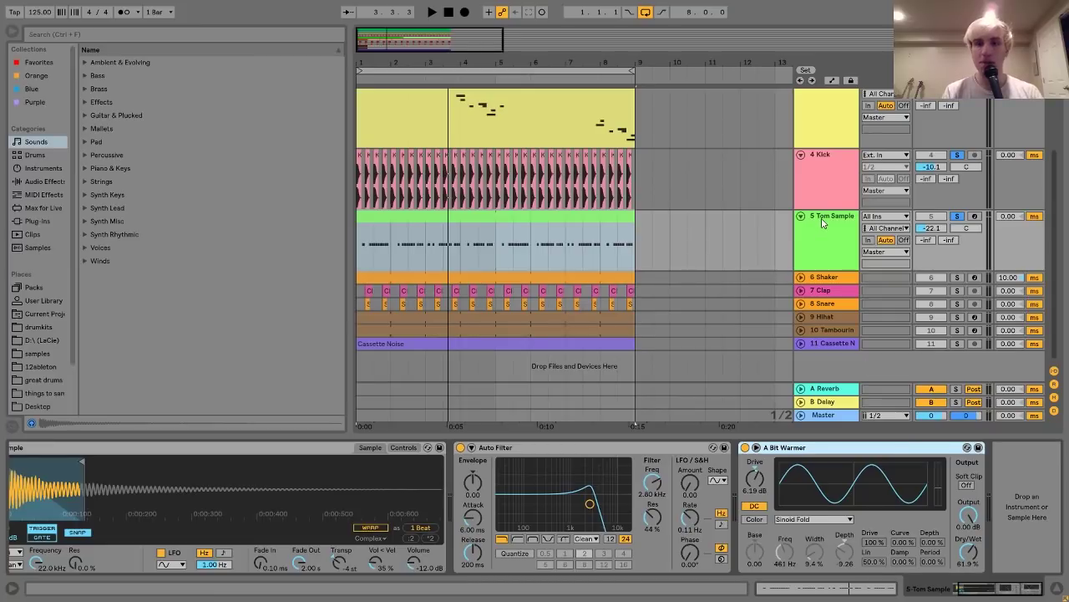
Solo only the Shaker track, select it to show its devices, and play it briefly
click(838, 373)
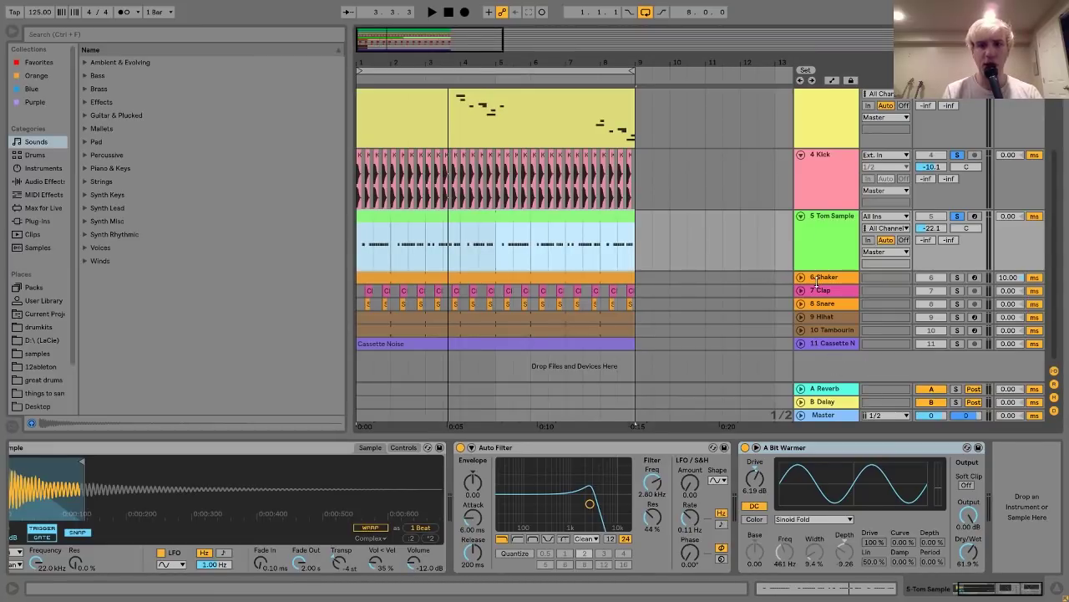
click(958, 277)
key(space)
click(823, 276)
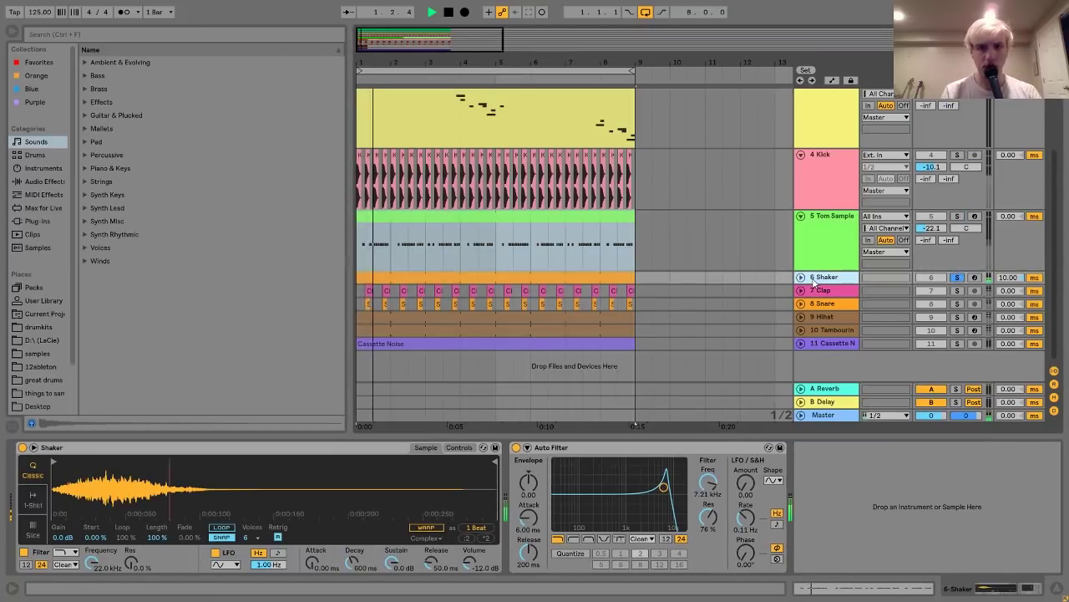
key(space)
Open the Shaker's MIDI clip, play its notes to examine the velocity pattern, and return to the devices
double_click(557, 276)
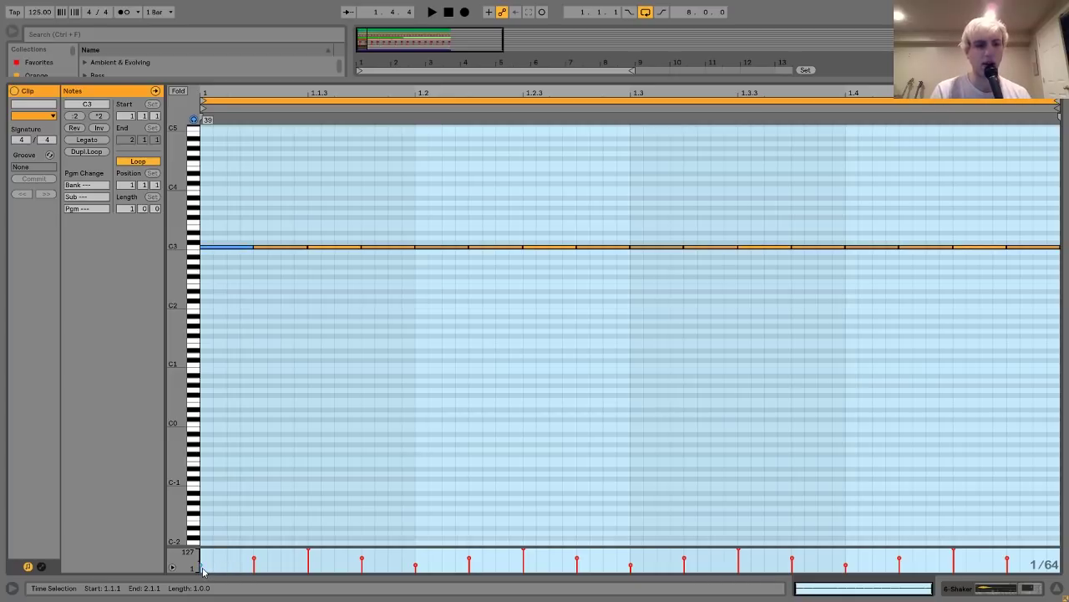
click(227, 508)
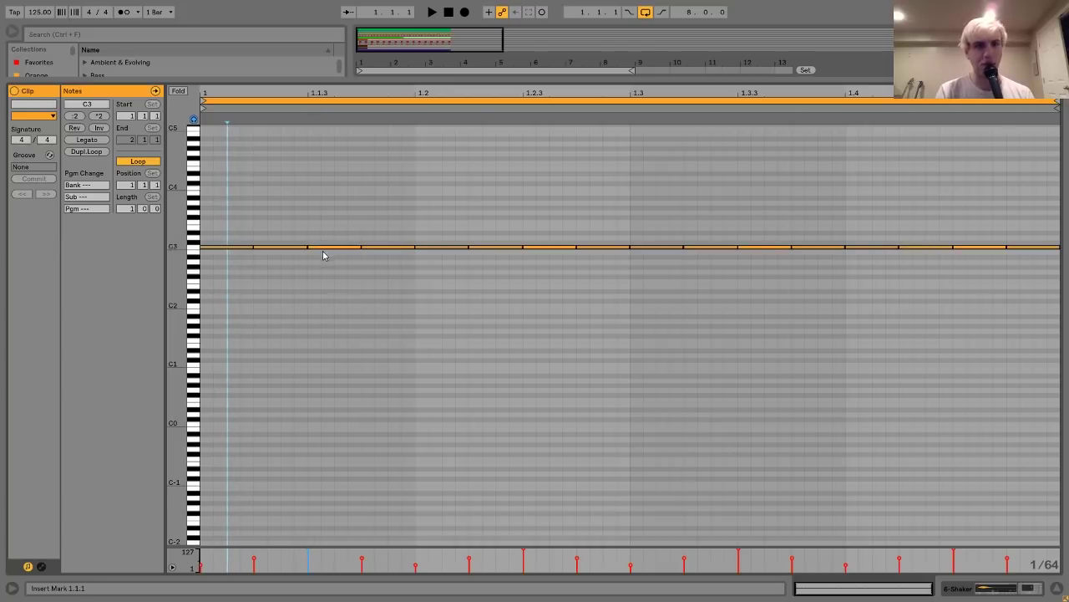
key(space)
key(space)
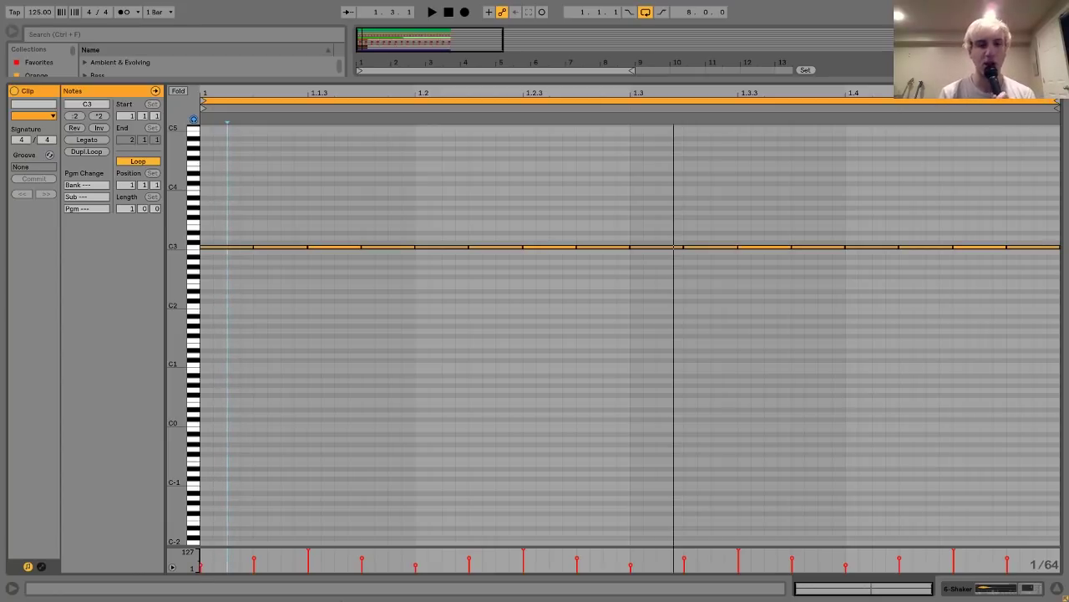
key(space)
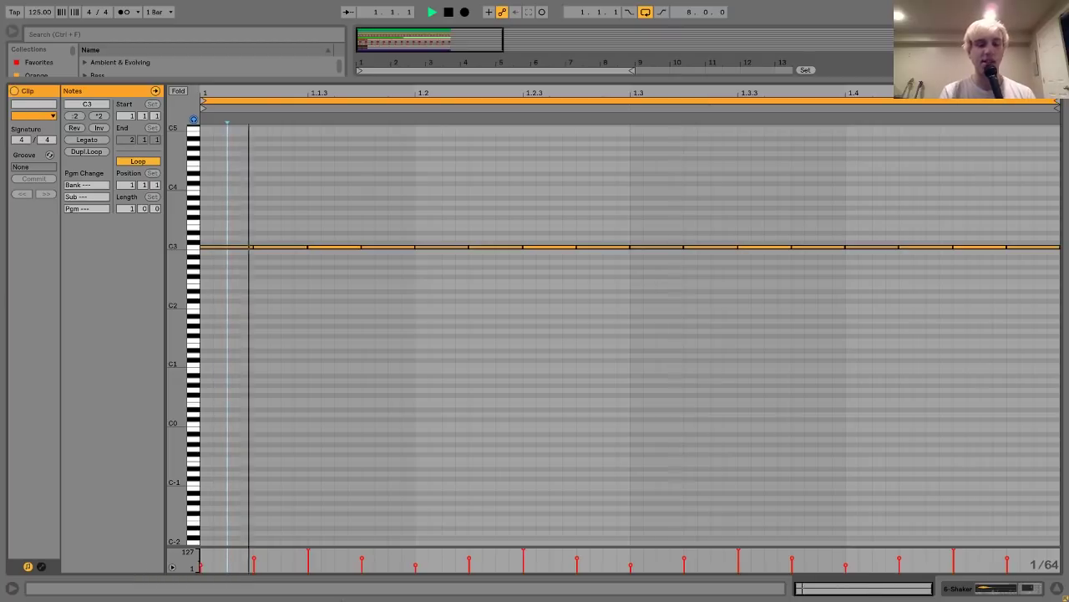
key(space)
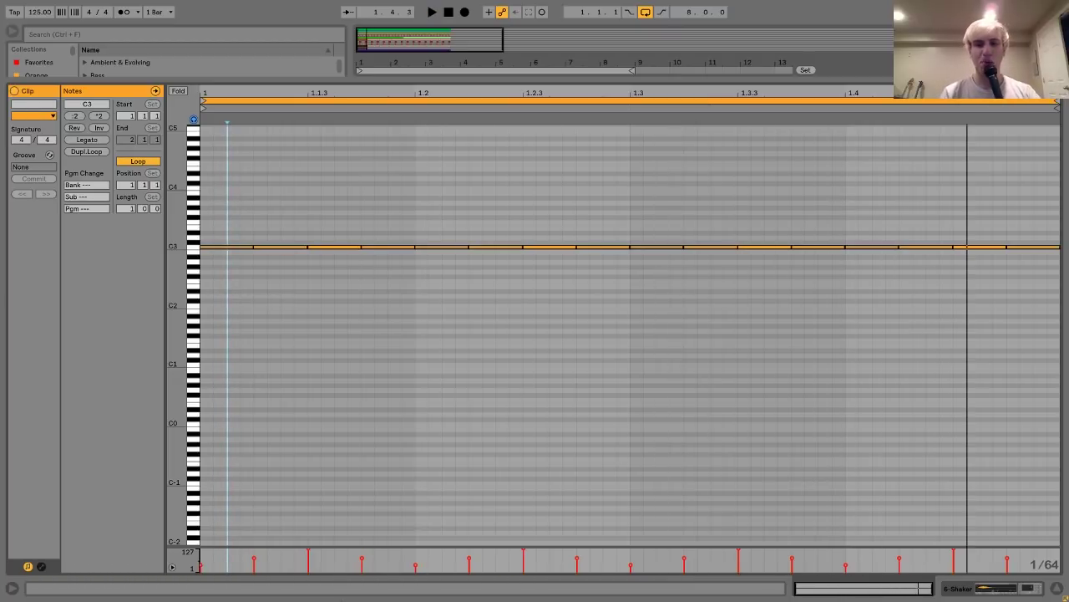
click(974, 594)
Unsolo the Shaker and play the loop briefly with all tracks
click(956, 279)
key(space)
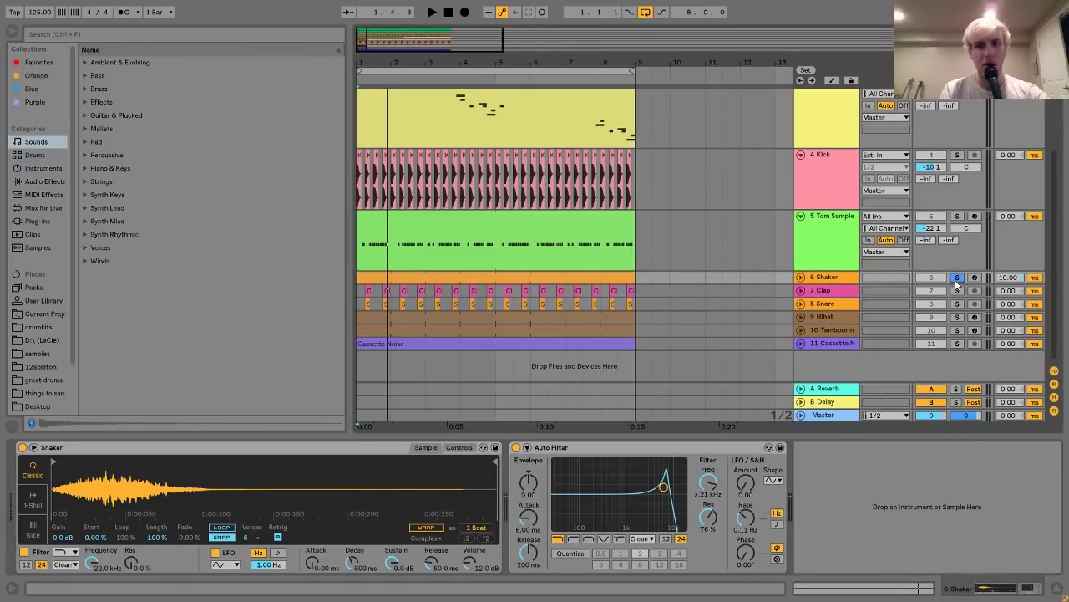
key(space)
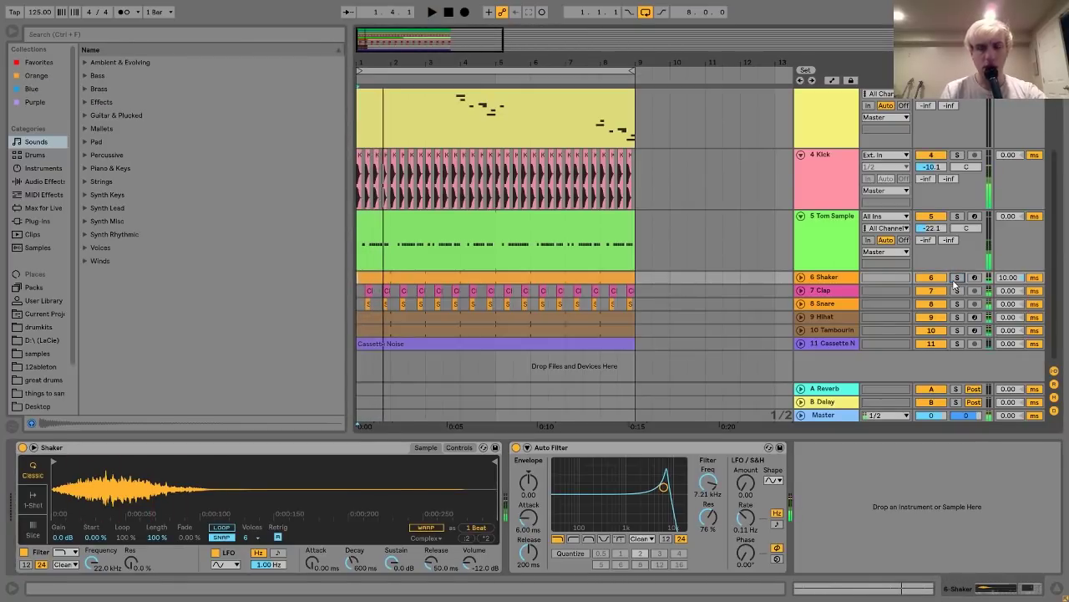
Unfold the tracks from Shaker down through Cassette Noise together, and select only the Shaker track
click(838, 279)
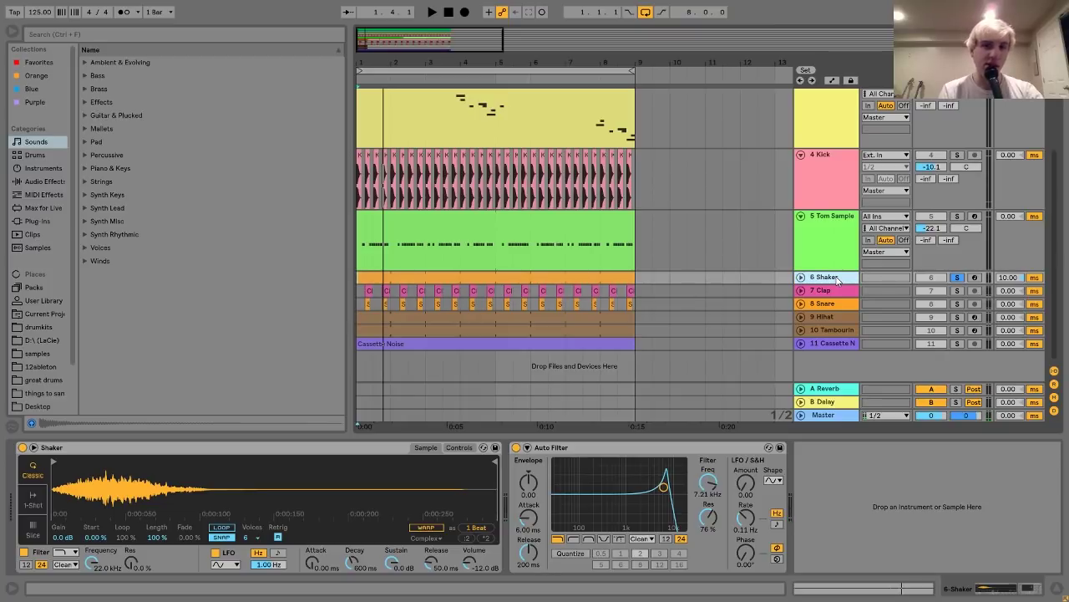
key(shift+Down)
key(shift+Down)
key(shift+Down)
key(shift+Down)
key(shift+Down)
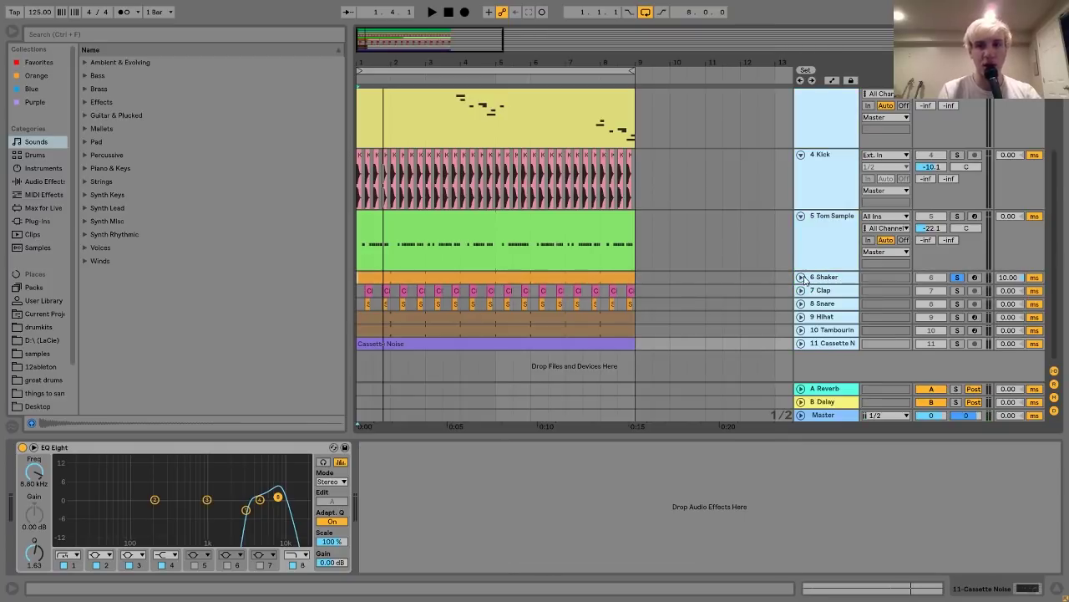
click(801, 277)
scroll(804, 281, up, 2)
click(839, 176)
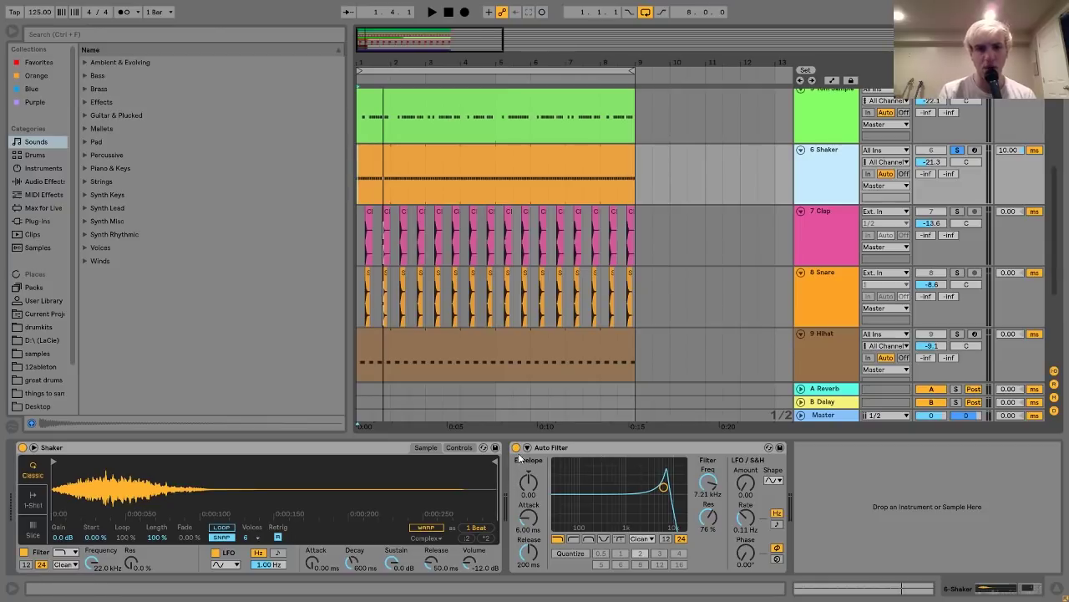
Play the soloed Shaker and compare its sound with the Auto Filter switched on and off
key(space)
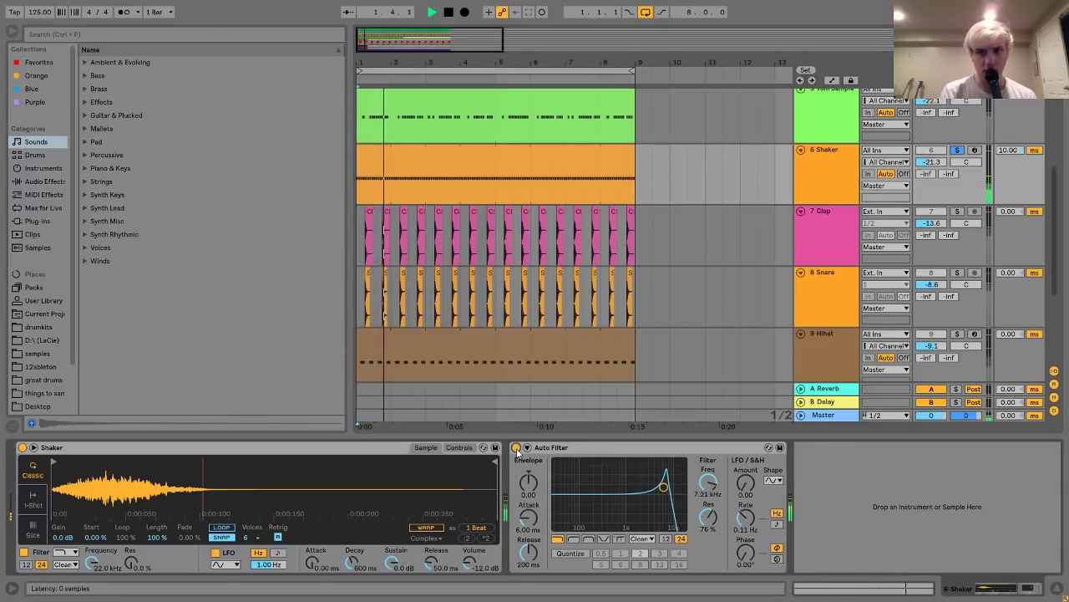
key(space)
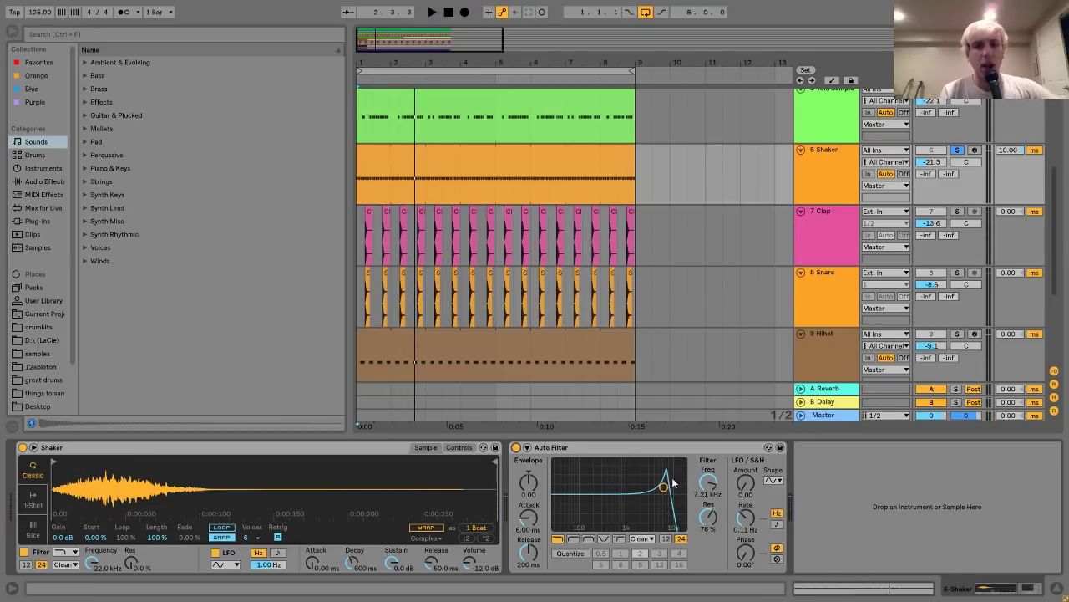
click(516, 448)
key(space)
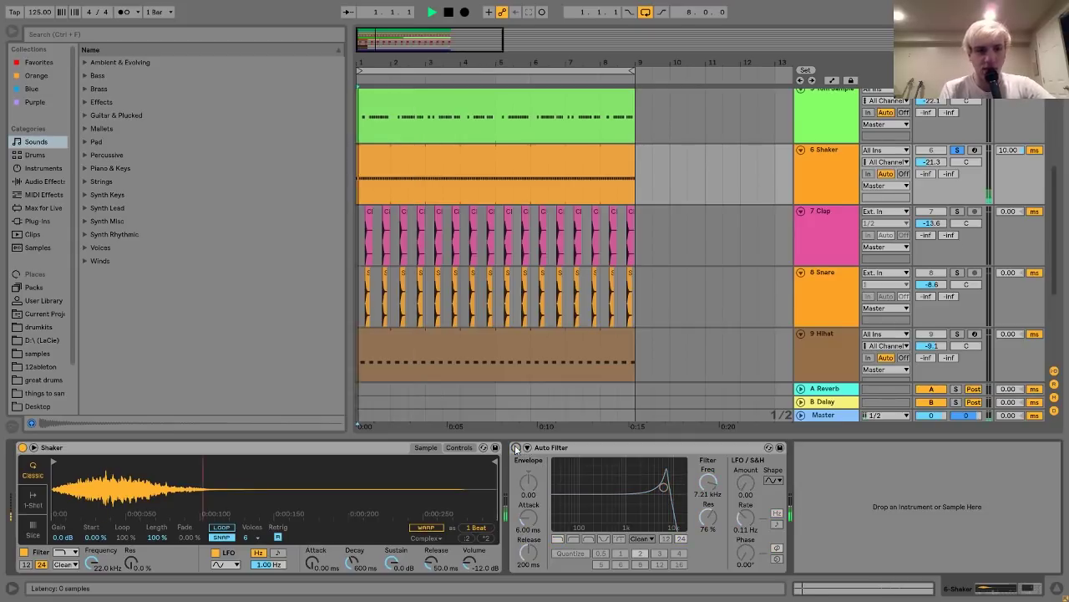
click(515, 448)
key(space)
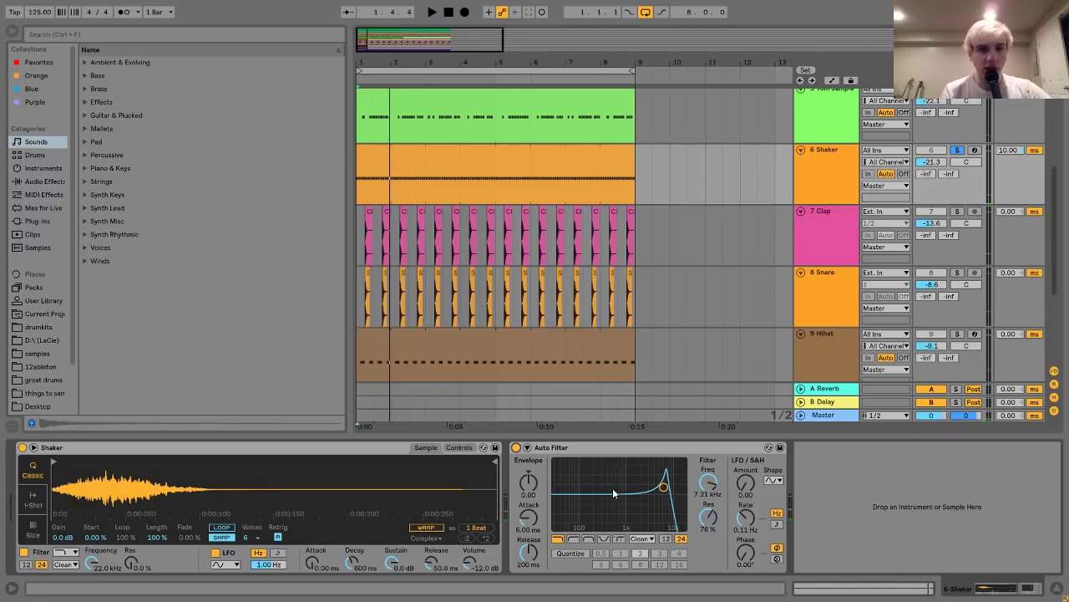
Bypass the Shaker's Auto Filter, listen to the Shaker alone and unsoloed in the full mix, and switch the filter back on
click(515, 448)
key(space)
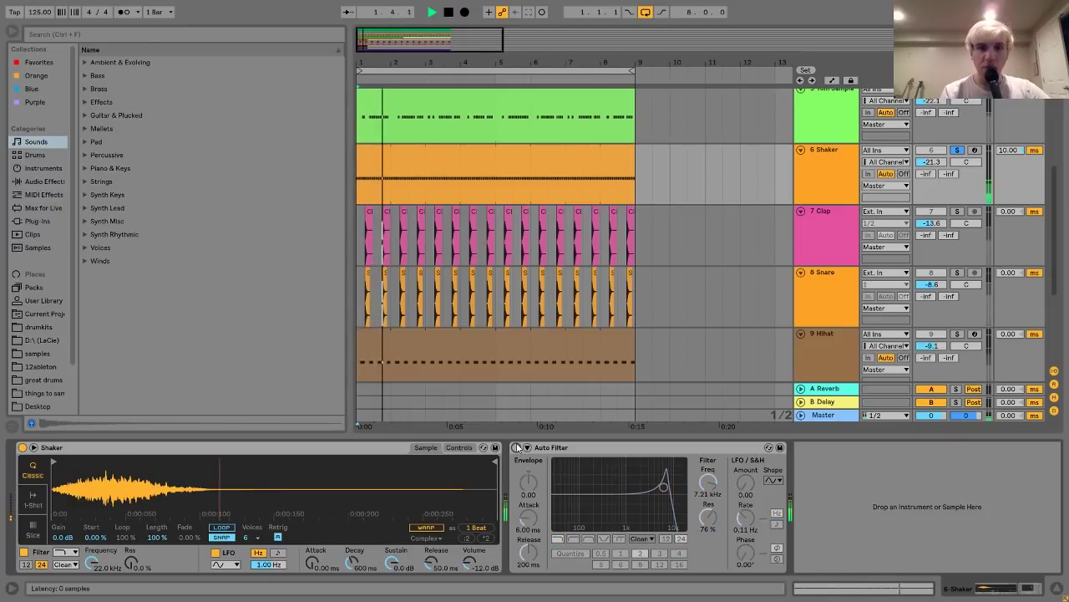
key(space)
click(957, 150)
key(space)
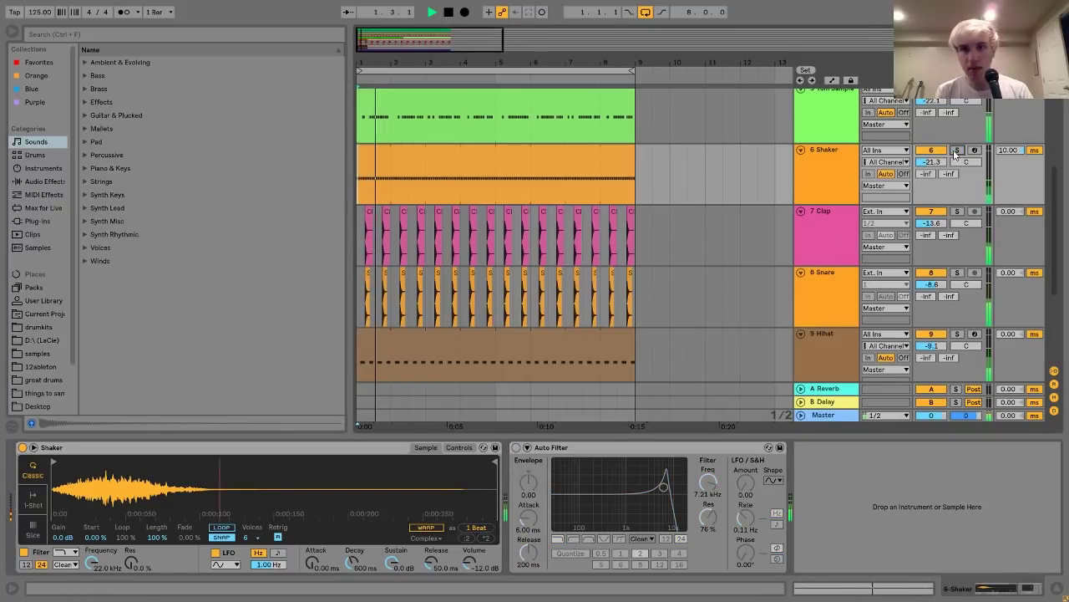
click(517, 447)
key(space)
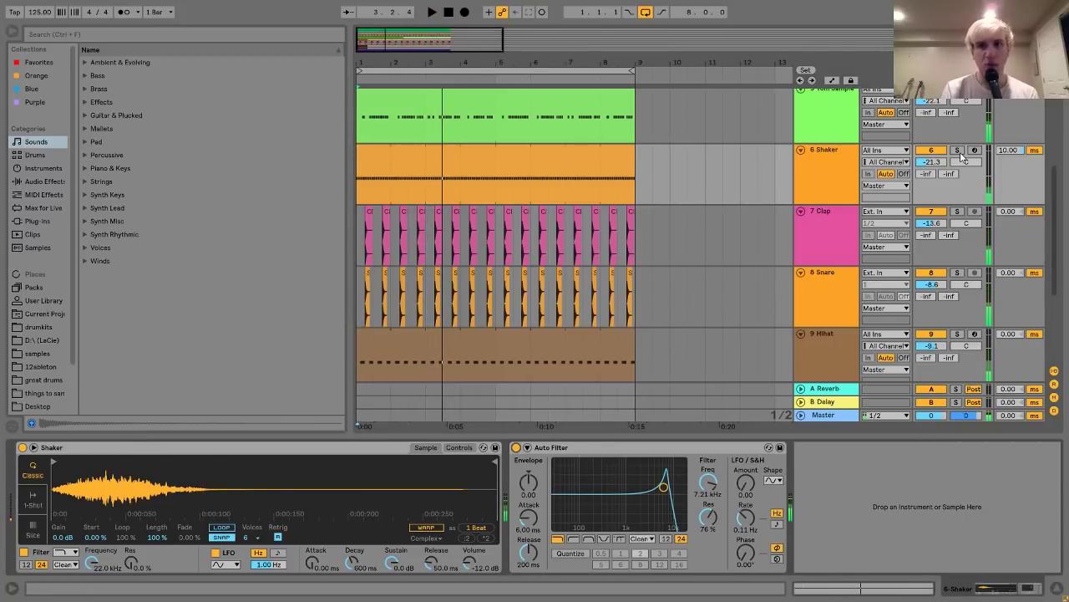
Solo the Shaker and set its Auto Filter resonance to 79% while listening to the result
click(957, 150)
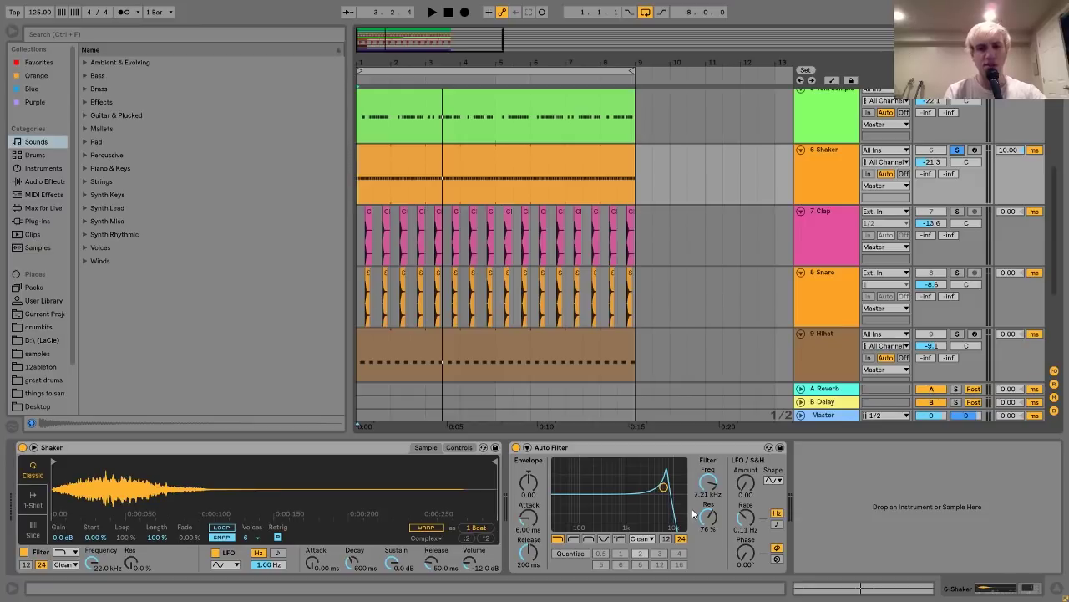
key(space)
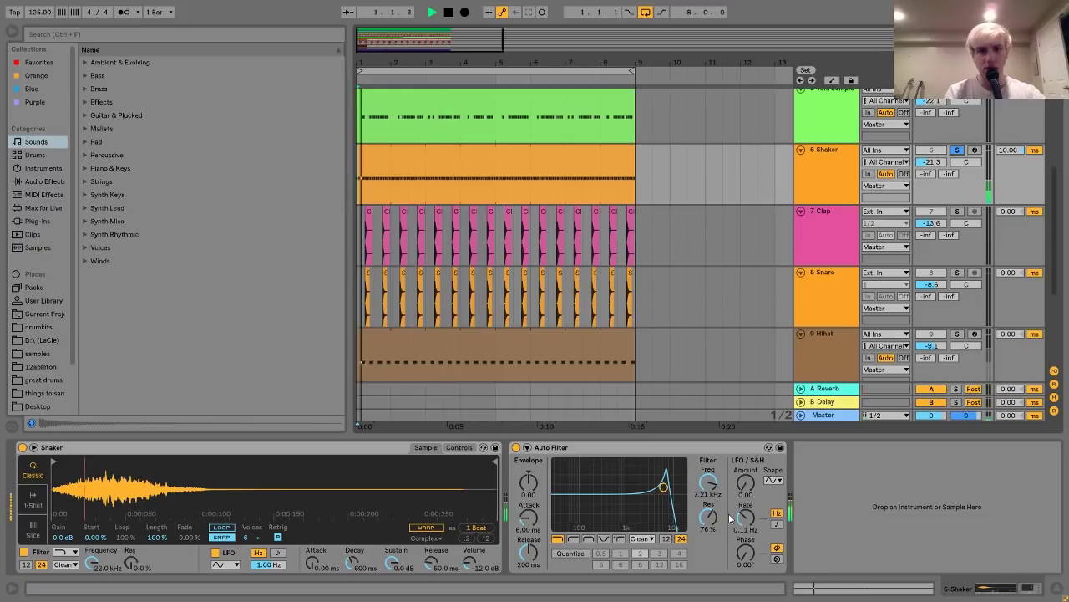
drag(664, 527, 663, 487)
key(space)
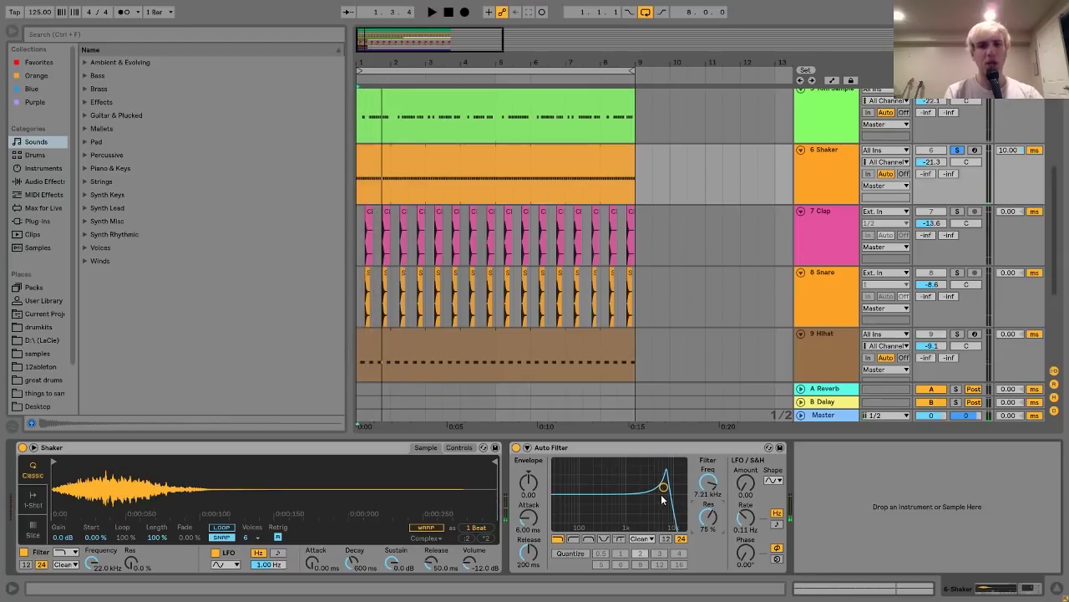
key(space)
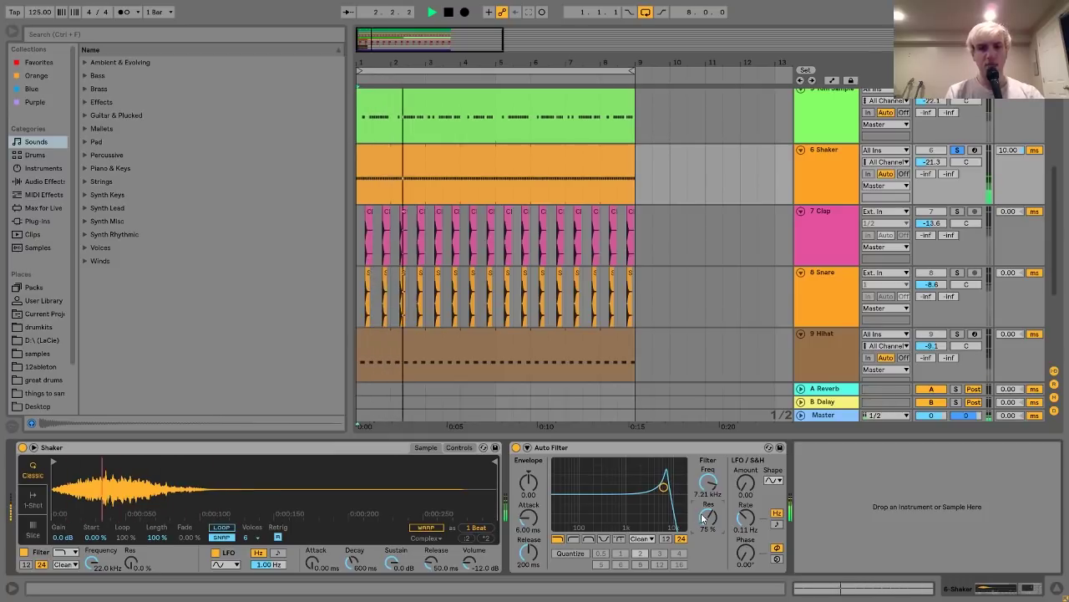
drag(695, 507, 695, 502)
key(space)
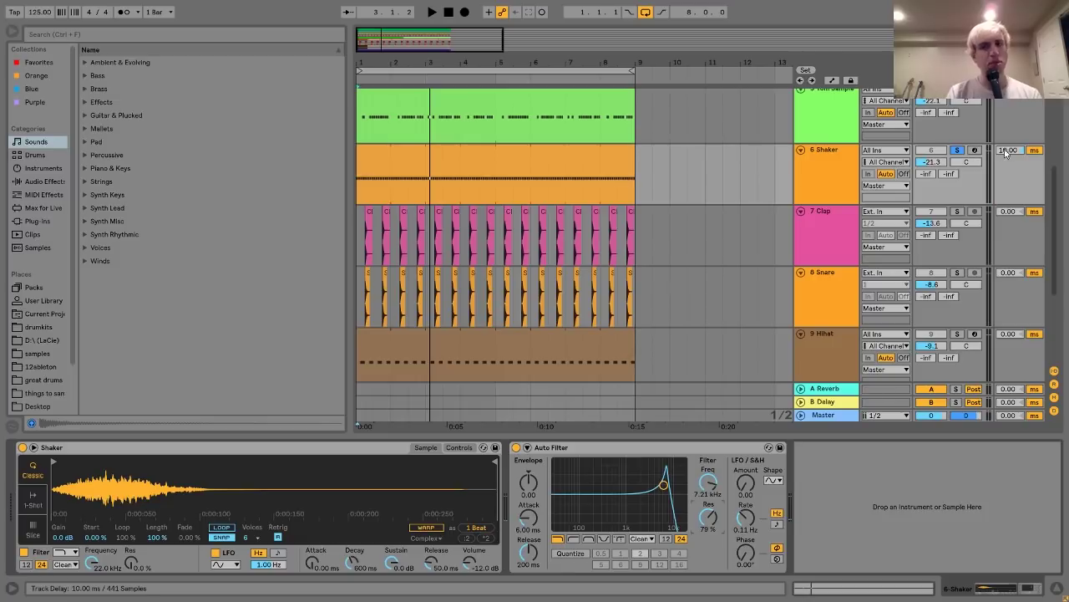
Solo the Kick together with the Shaker and play both to hear the effect of the Shaker's track delay
scroll(969, 199, up, 5)
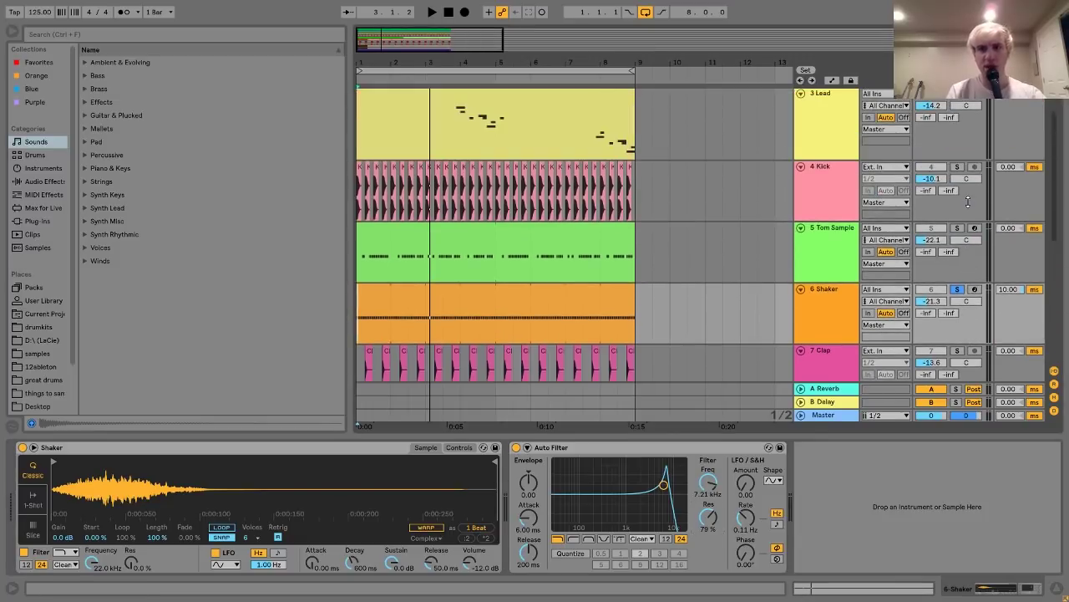
key(space)
click(817, 294)
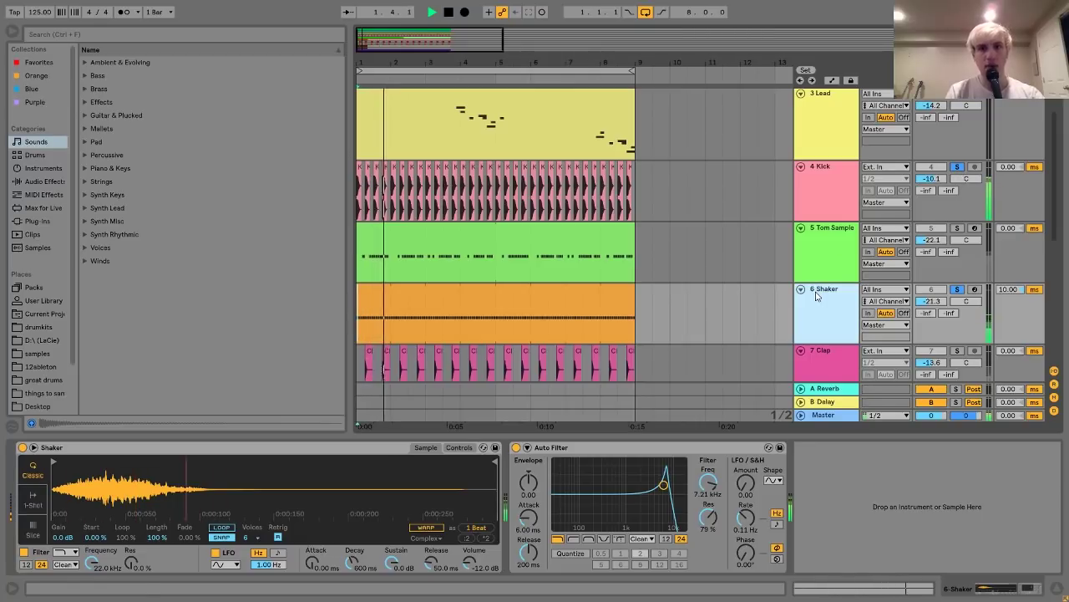
click(1012, 290)
key(space)
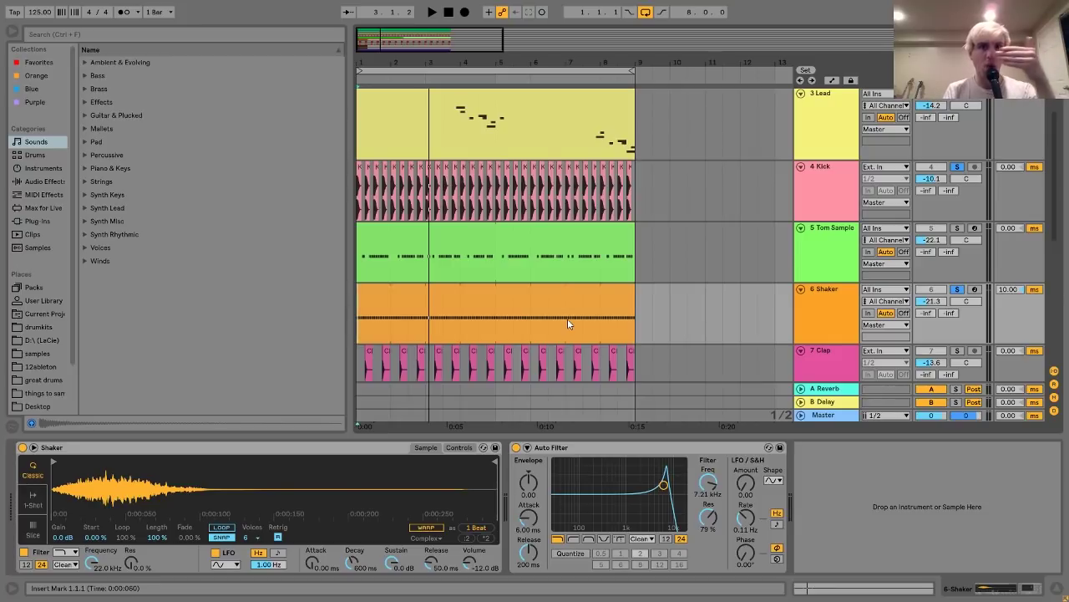
Shift the Shaker clip slightly later off the start of bar 1, move it back, and show the whole loop again
mouse_move(393, 286)
mouse_down()
mouse_move(420, 292)
mouse_move(396, 292)
mouse_up()
key(z)
drag(365, 62, 366, 66)
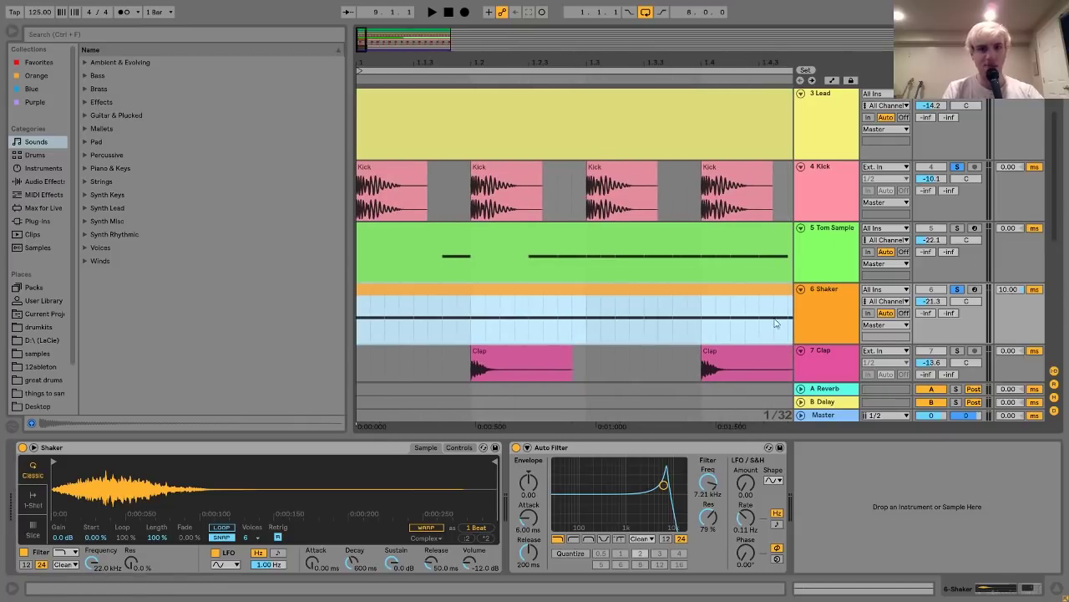
drag(388, 291, 431, 294)
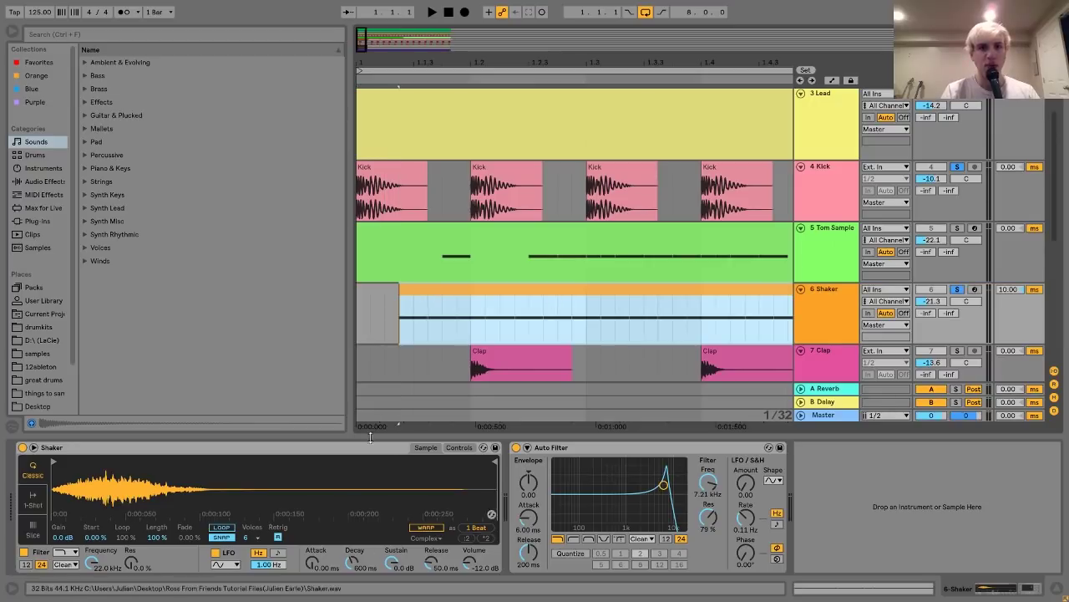
click(466, 296)
click(468, 294)
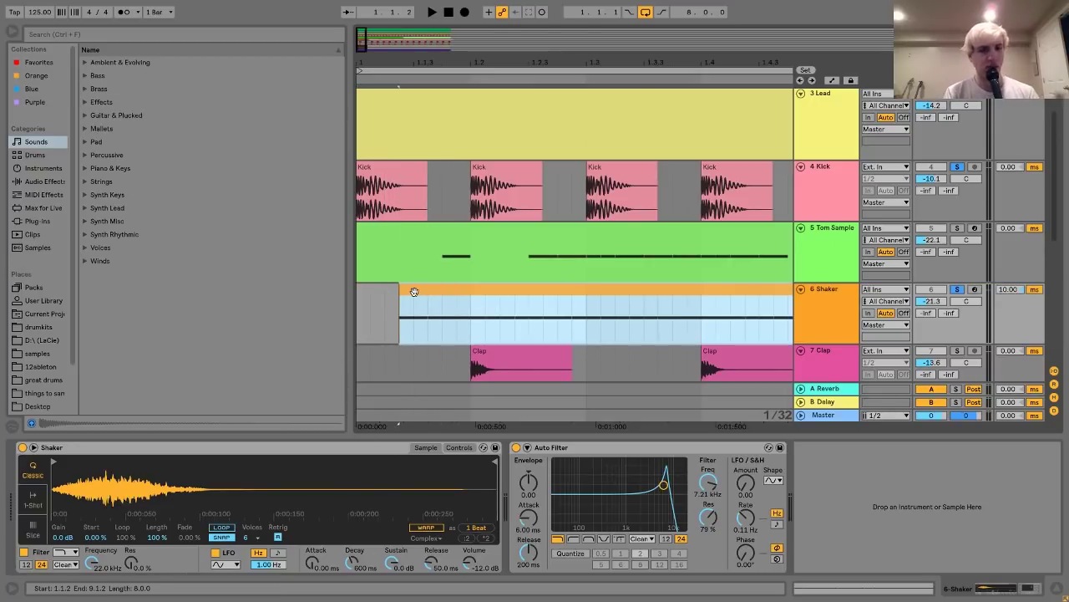
key(Left)
double_click(443, 57)
drag(366, 57, 363, 56)
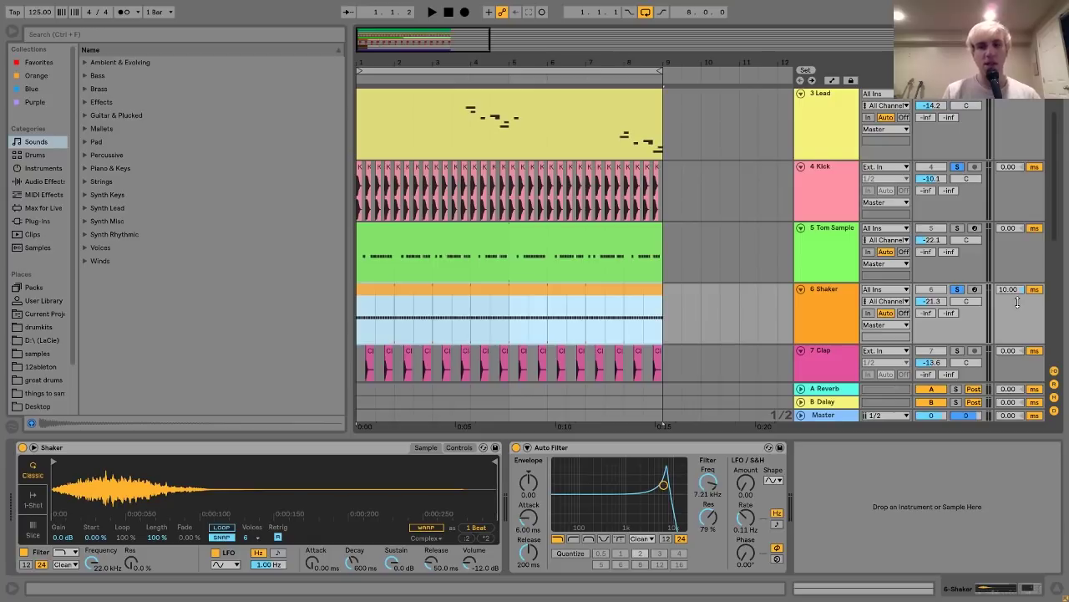
Play the Clap and Snare soloed together, and unsolo them to hear the full mix
scroll(1018, 301, down, 1)
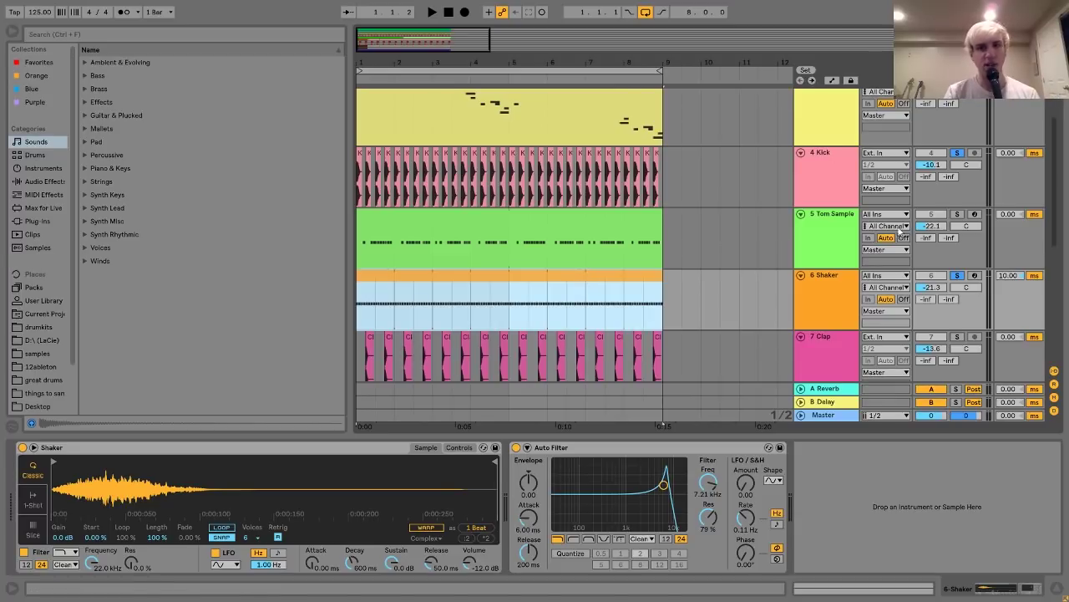
drag(431, 64, 415, 46)
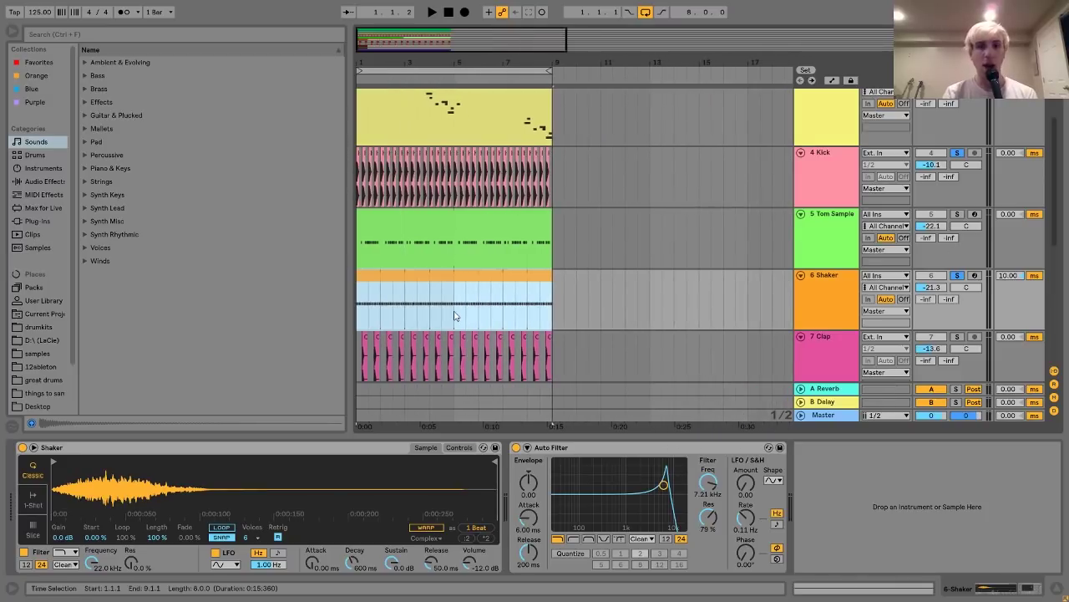
scroll(454, 310, down, 3)
scroll(553, 264, down, 1)
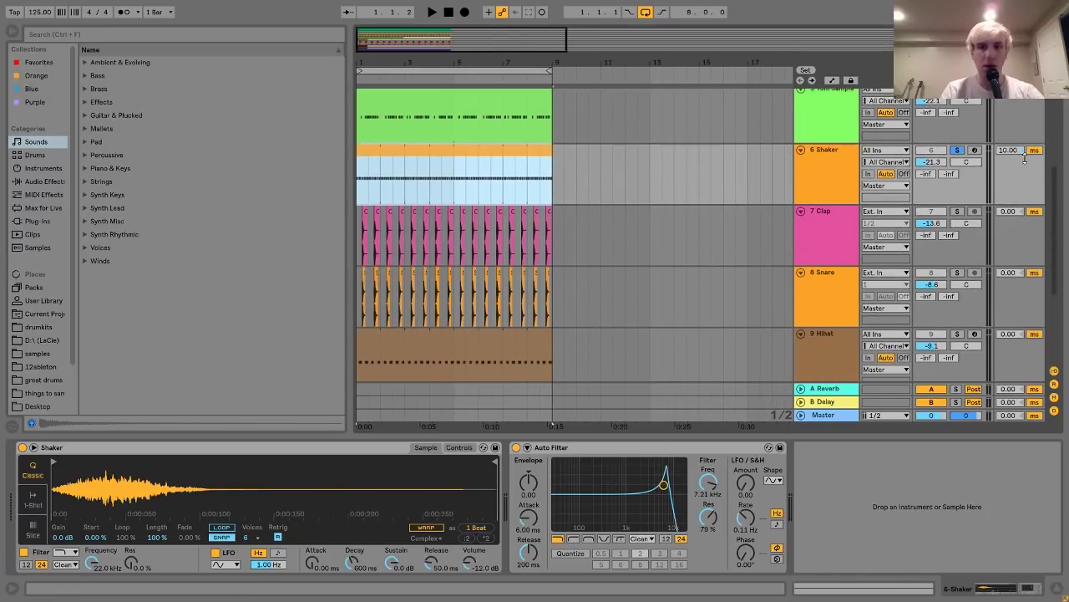
click(961, 214)
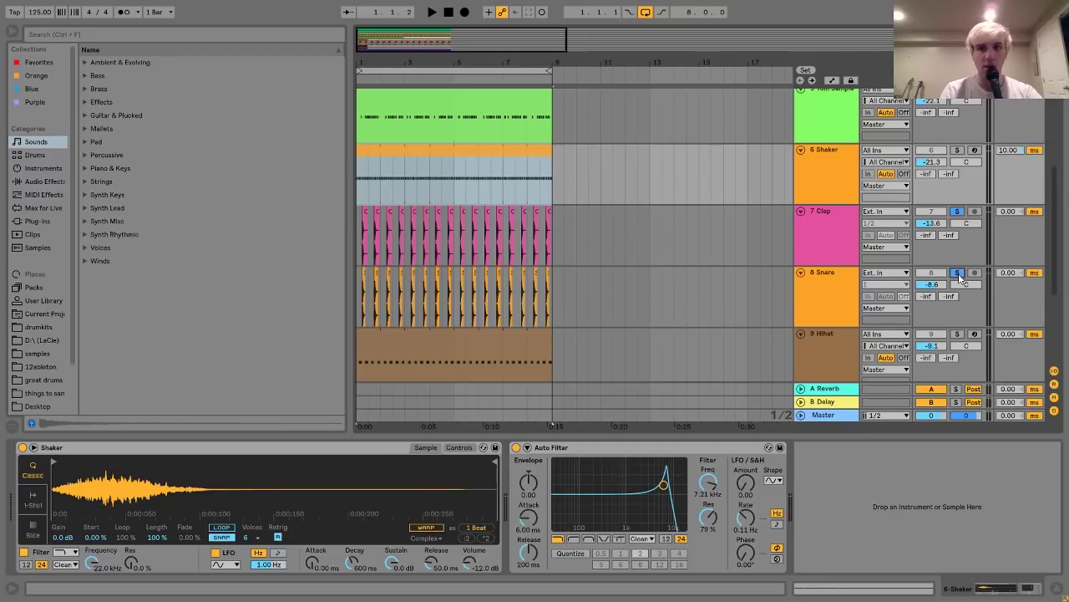
key(space)
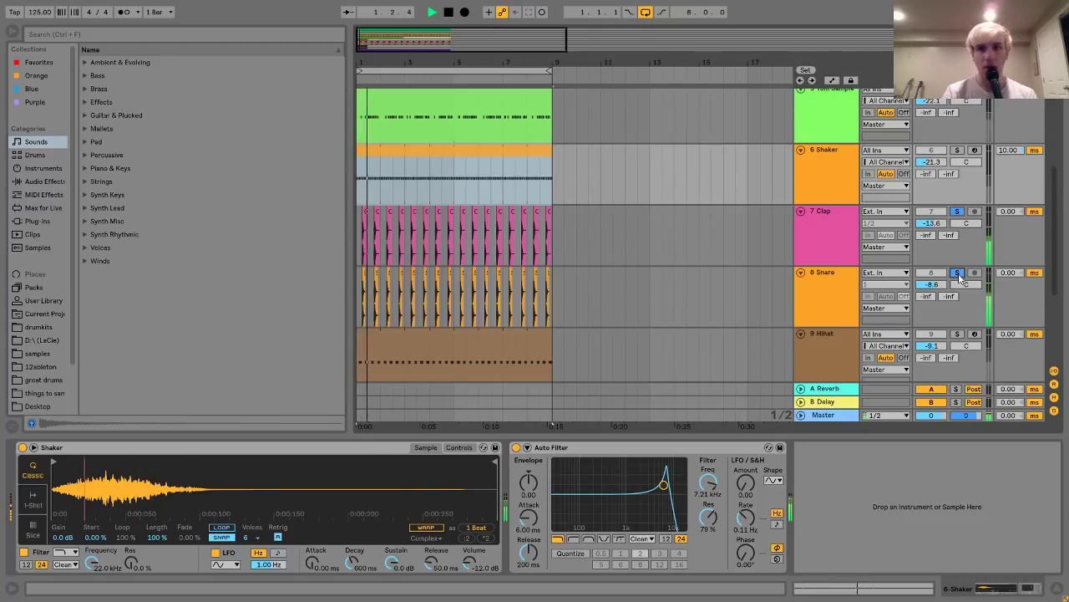
click(958, 273)
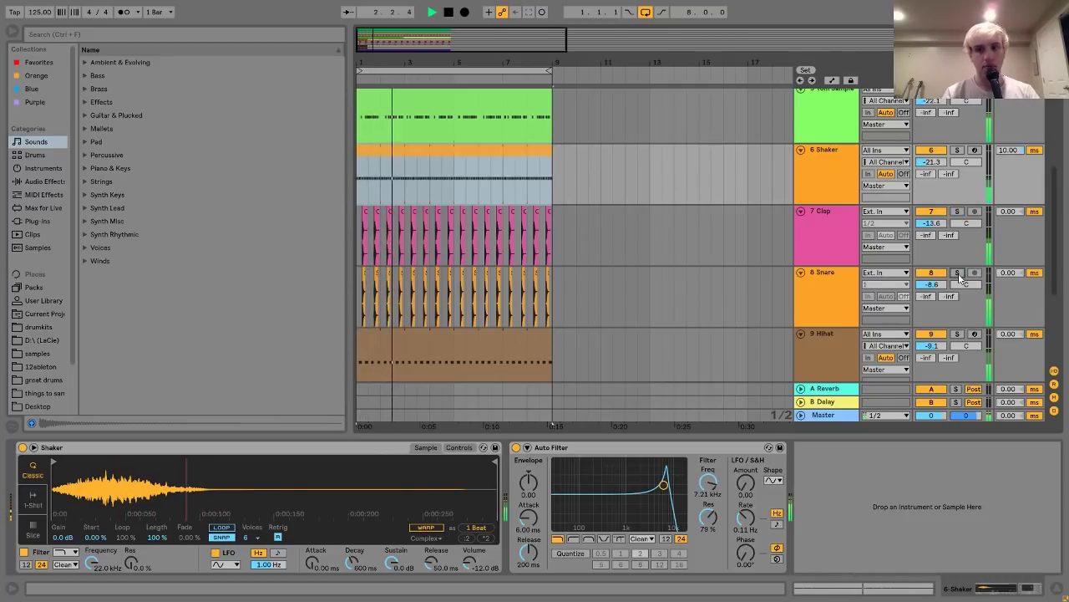
Play the Clap and the Snare each alone, and finish with the Clap track selected and soloed
click(959, 211)
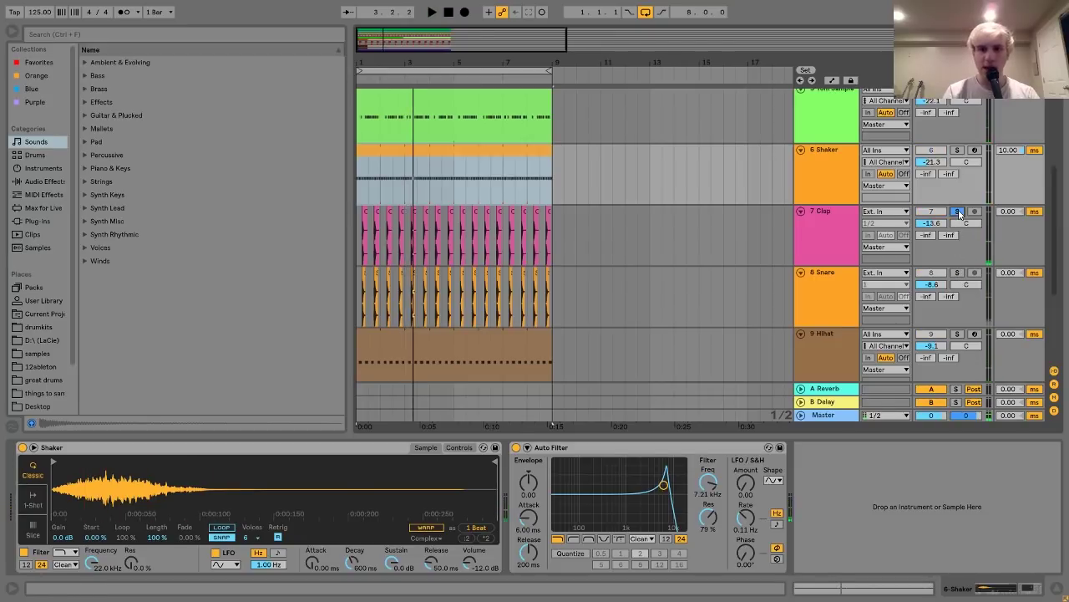
click(812, 227)
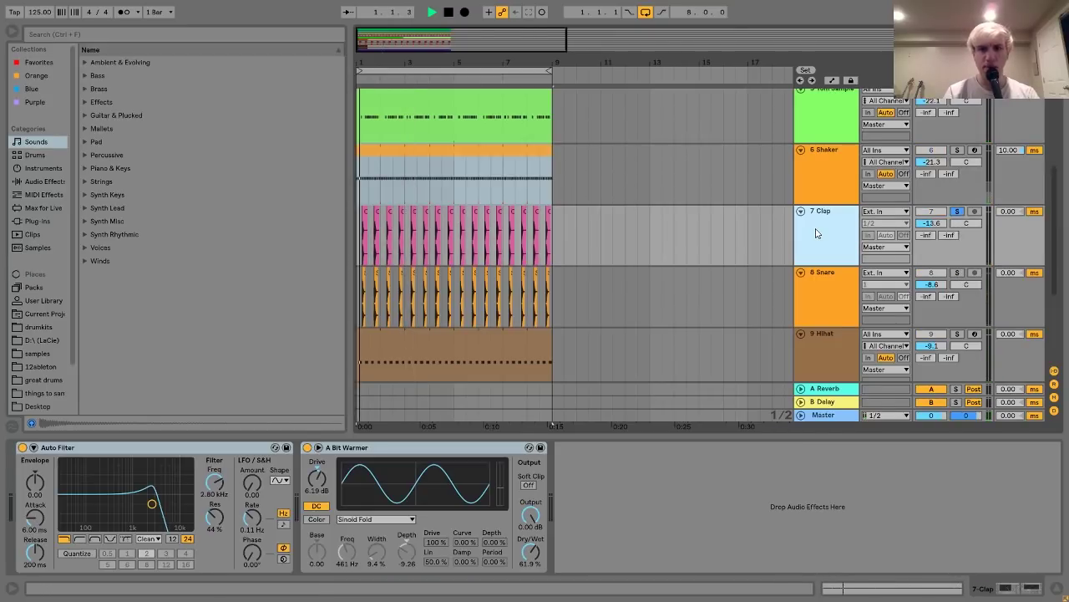
click(958, 274)
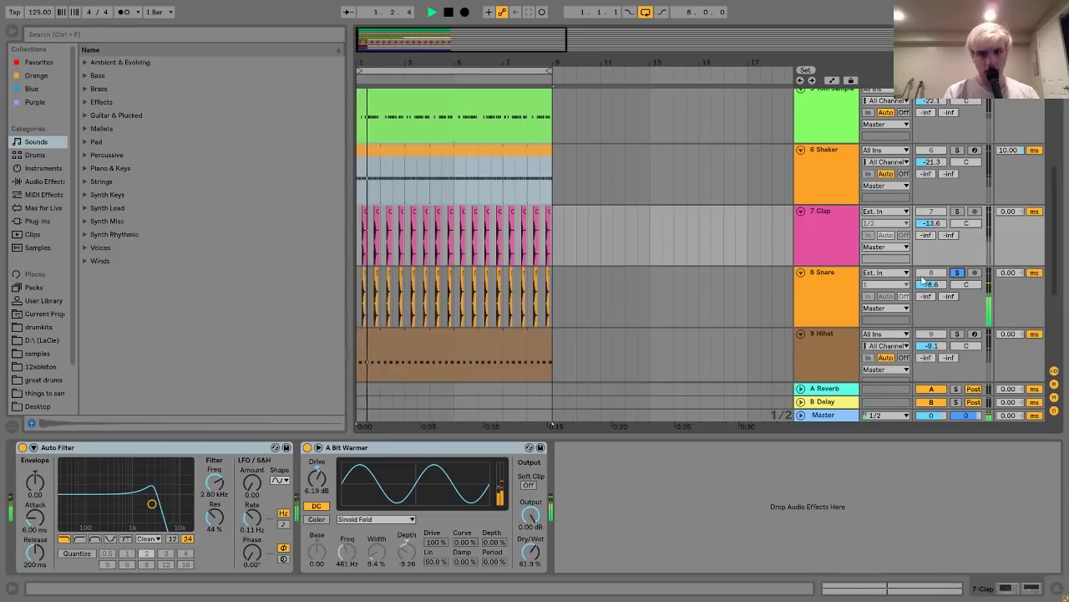
click(827, 234)
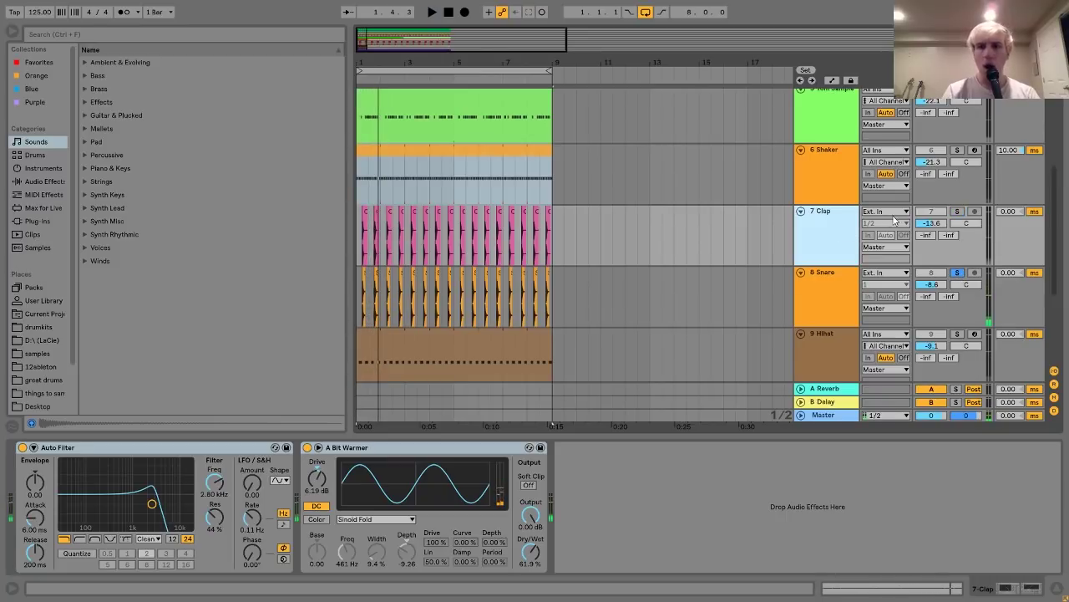
click(958, 212)
key(space)
key(space)
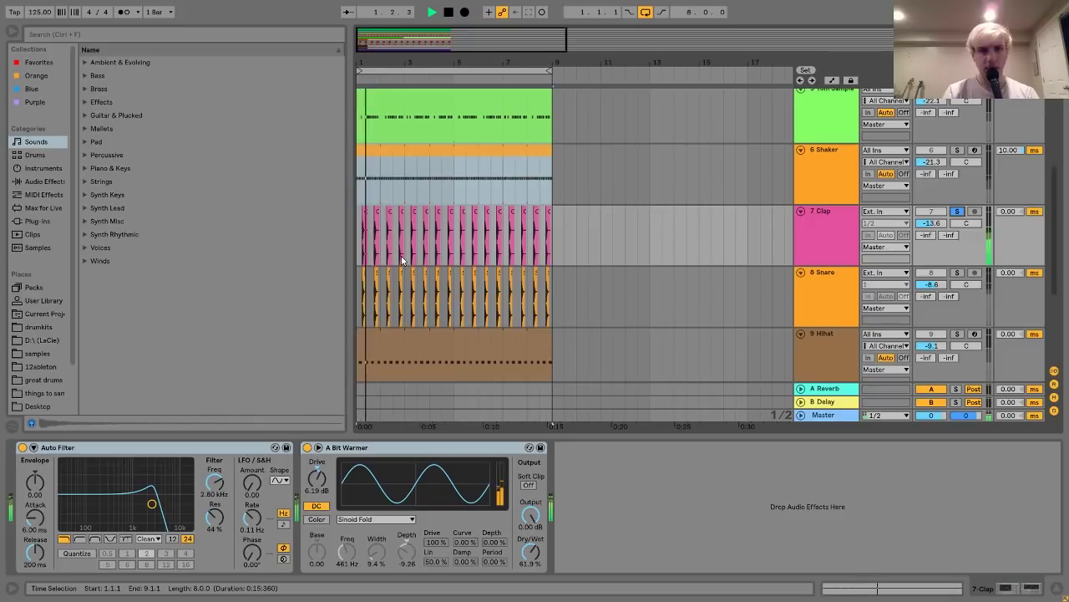
Reveal the sample file of a clip on the Clap track in the browser
drag(362, 50, 407, 222)
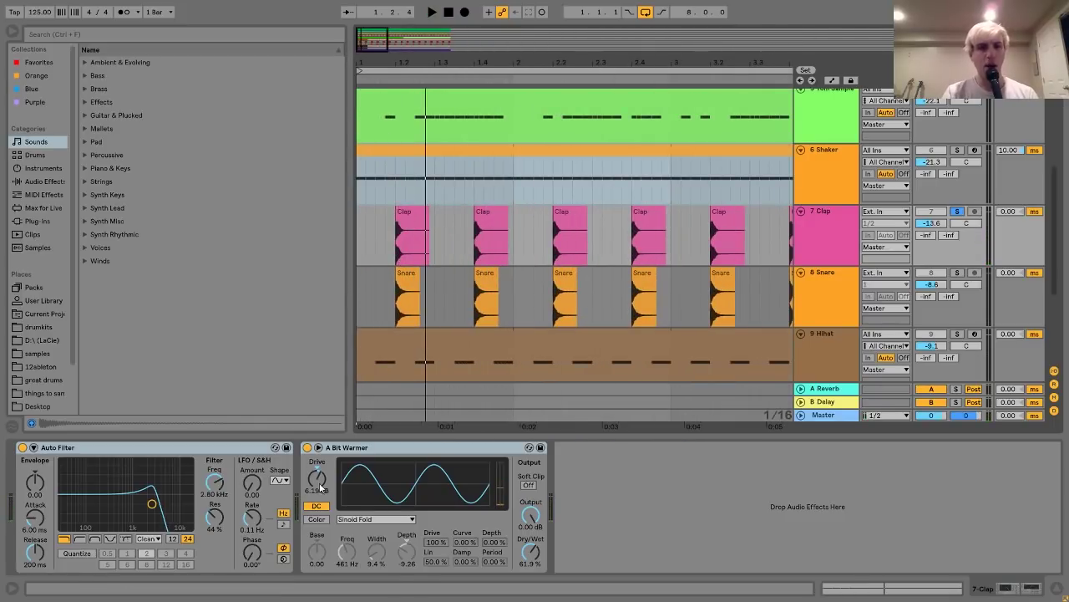
click(414, 219)
right_click(416, 216)
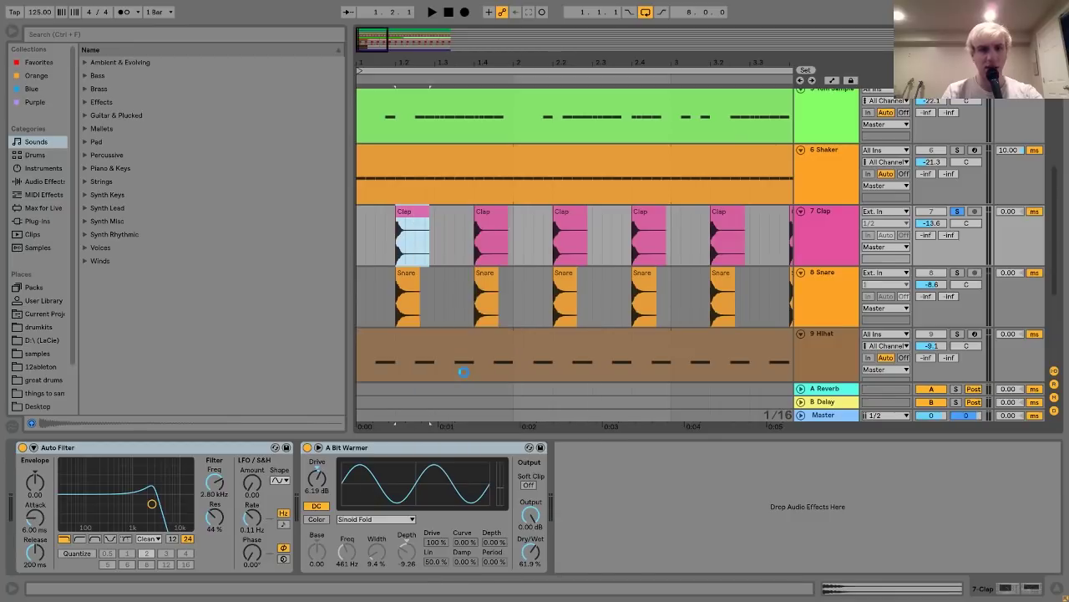
key(Escape)
right_click(490, 238)
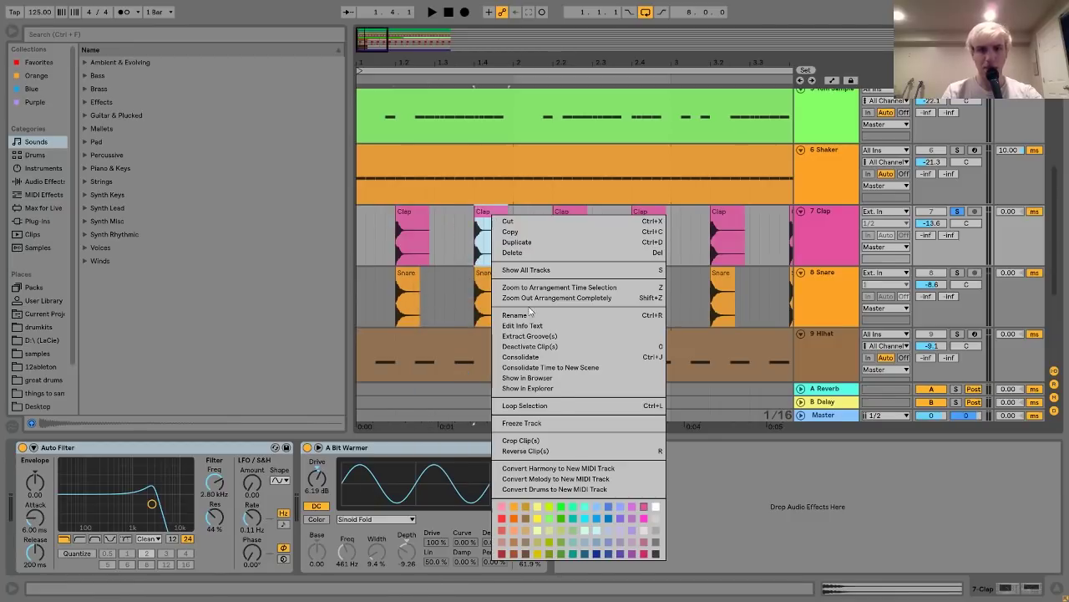
key(Escape)
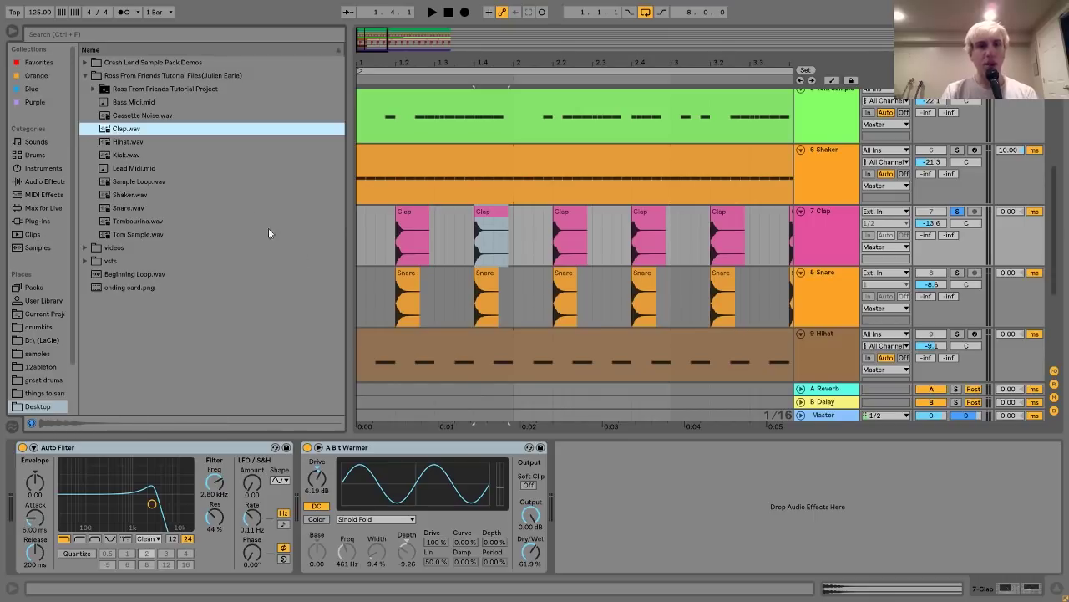
Play the soloed Clap from the start with the A Bit Warmer device bypassed, and again with it switched back on
click(359, 223)
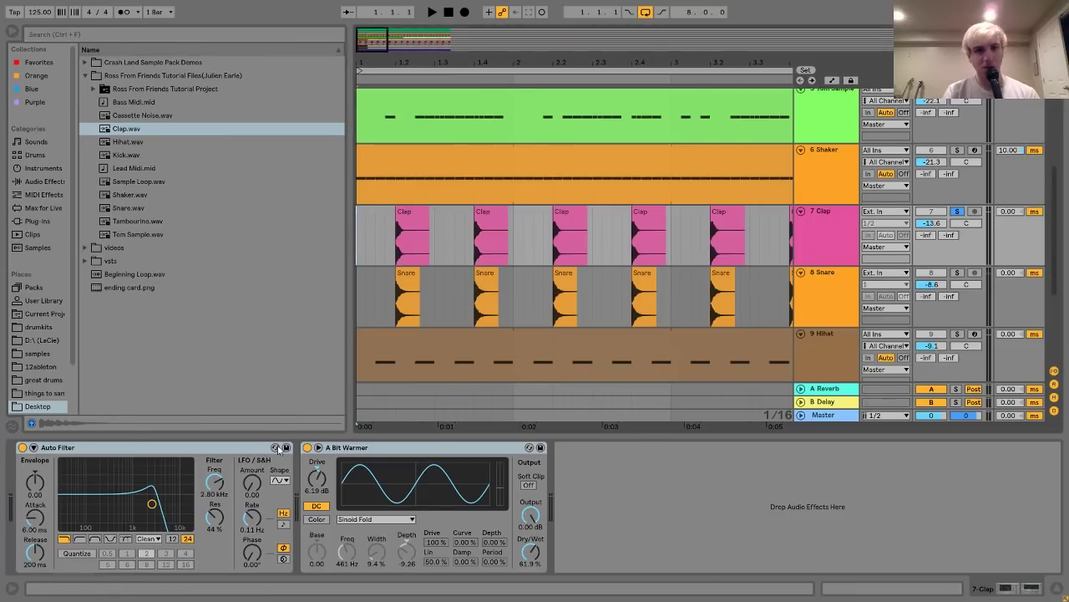
click(308, 448)
key(space)
key(space)
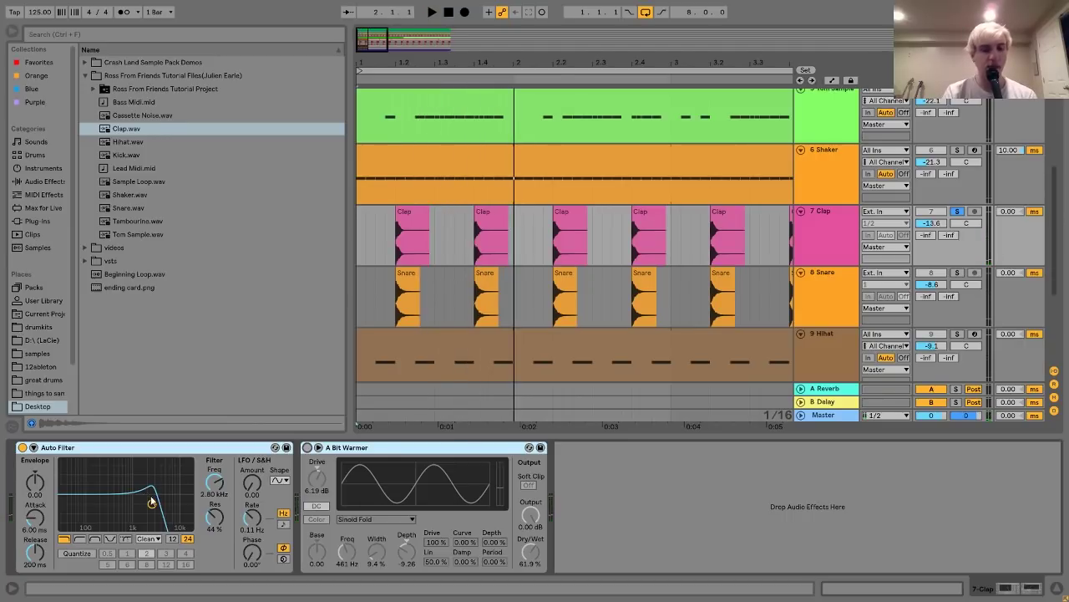
key(space)
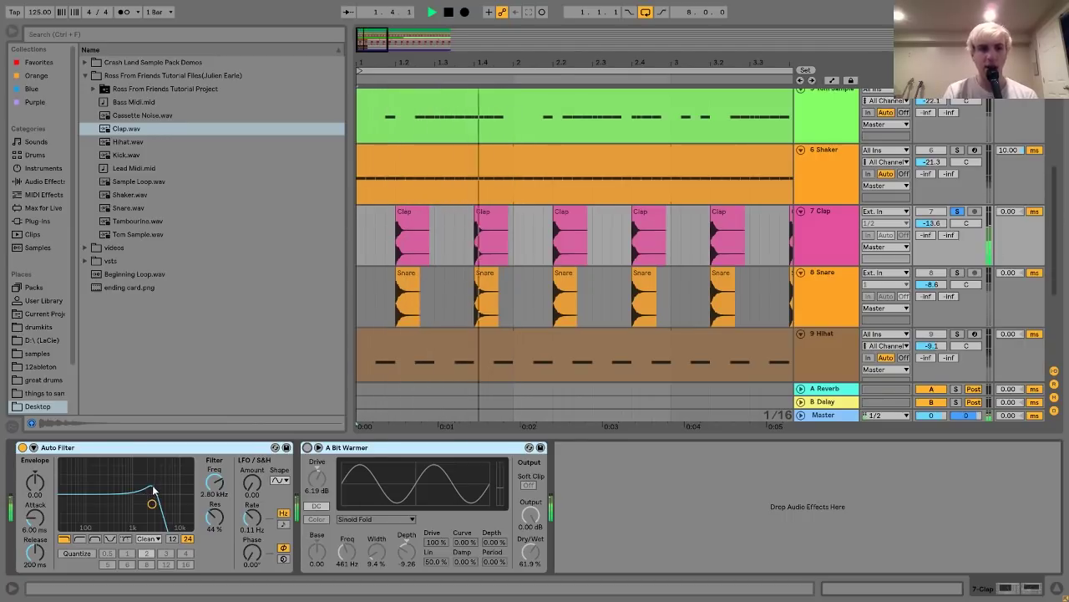
key(space)
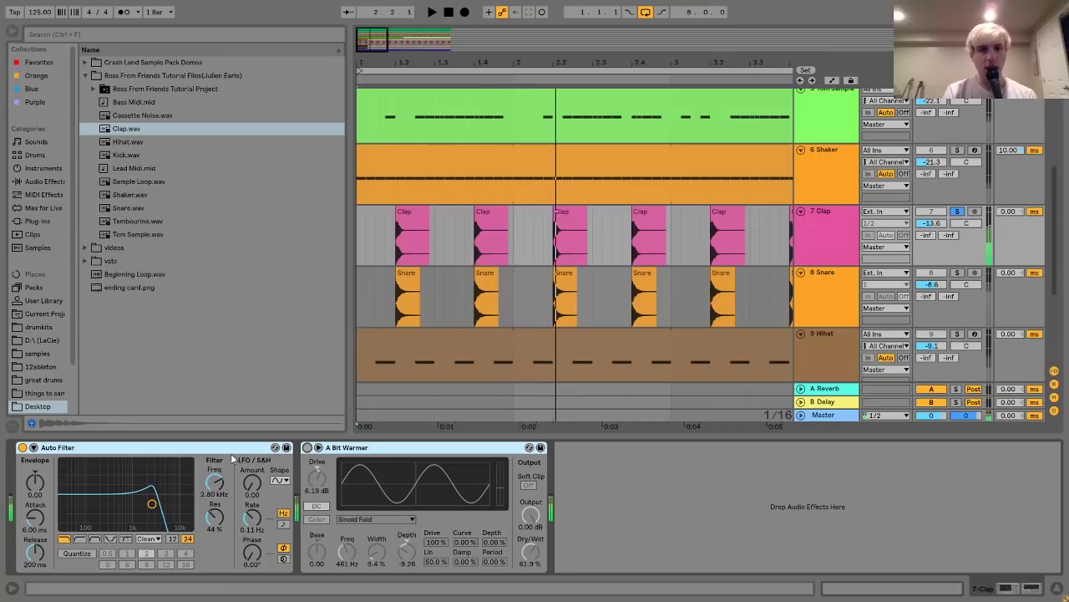
click(307, 448)
key(space)
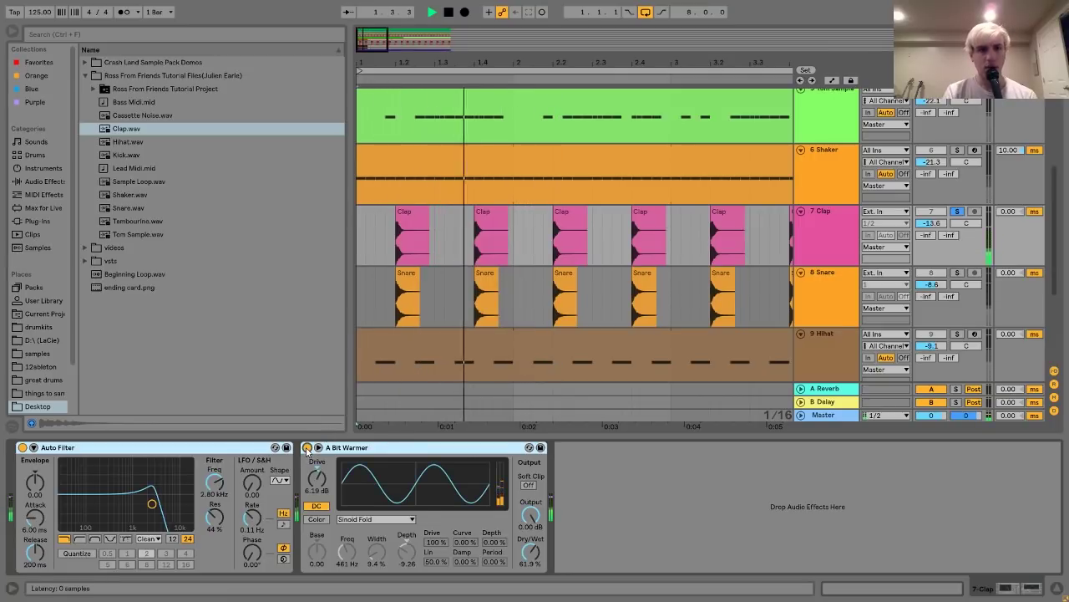
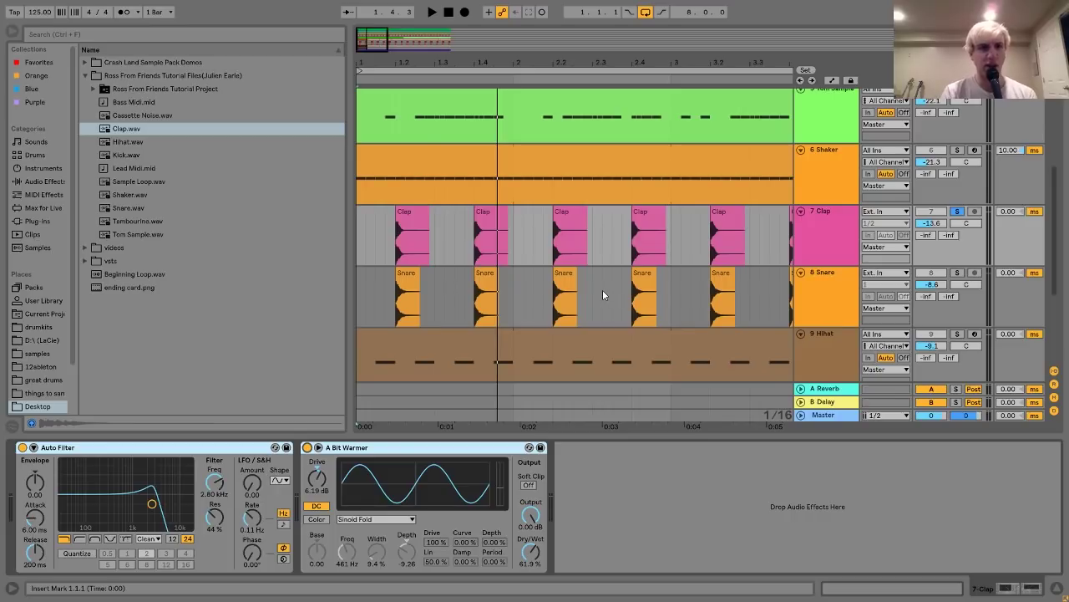
Return the browser to the Sounds category and play the soloed Clap once more
click(50, 144)
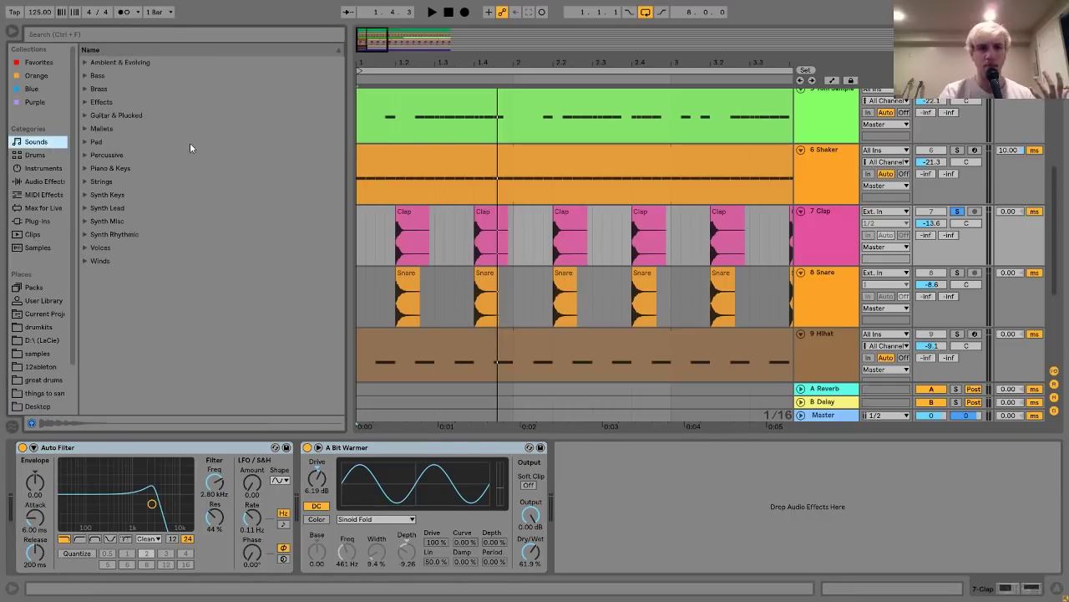
key(space)
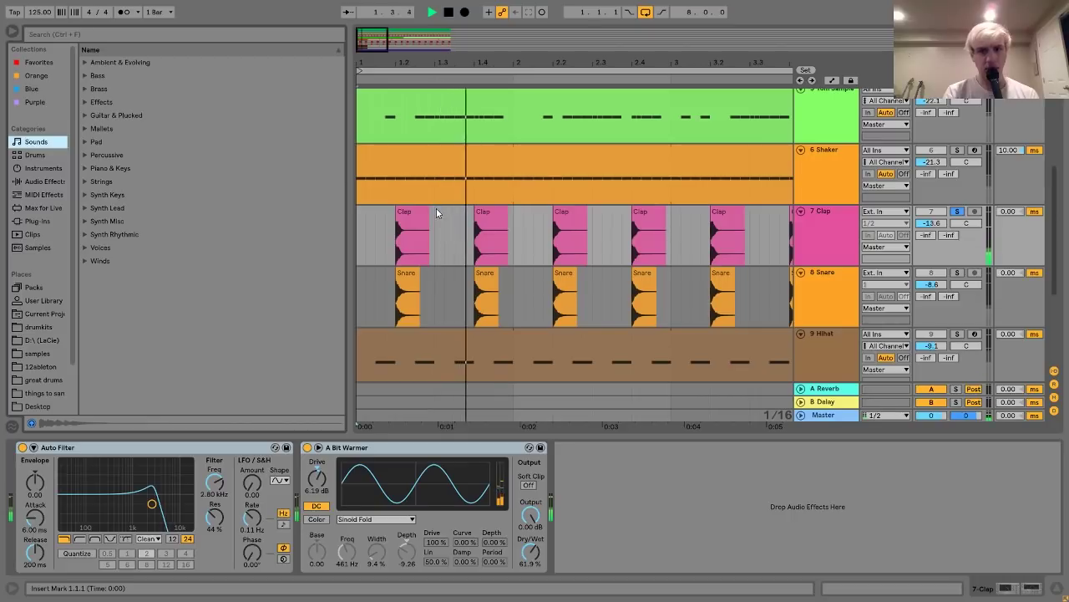
Play the full mix without the Clap solo, first with the Snare muted and again with the Snare switched back on
key(space)
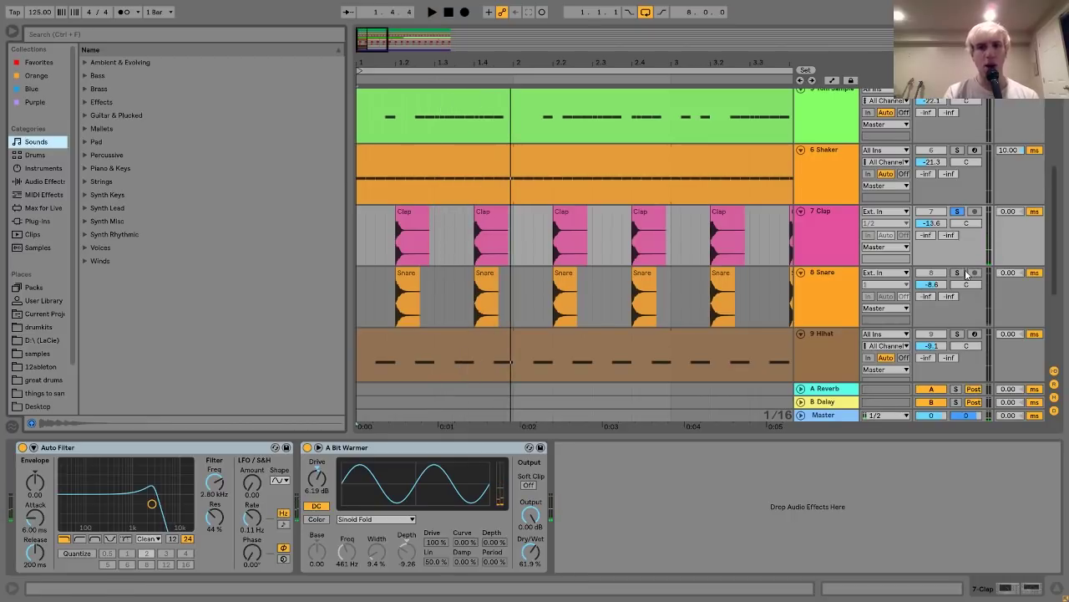
click(958, 273)
click(958, 273)
key(space)
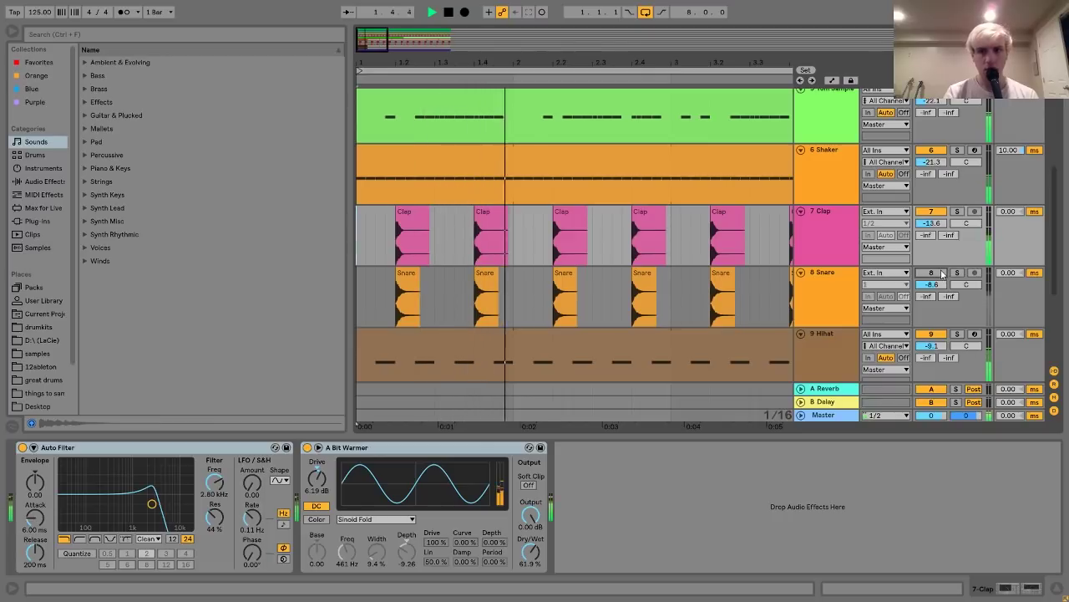
key(space)
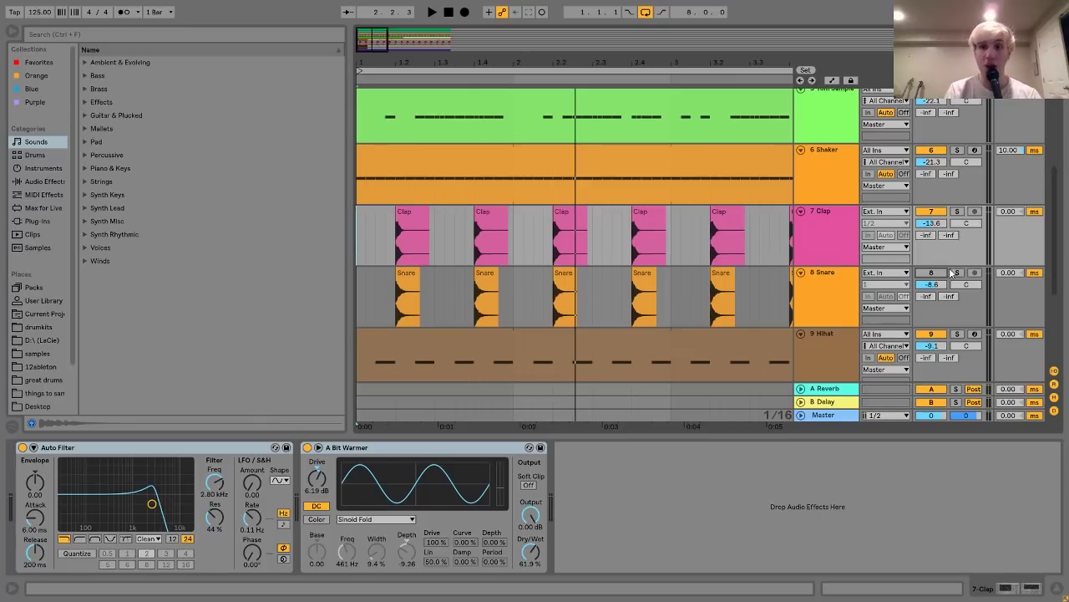
click(934, 274)
key(space)
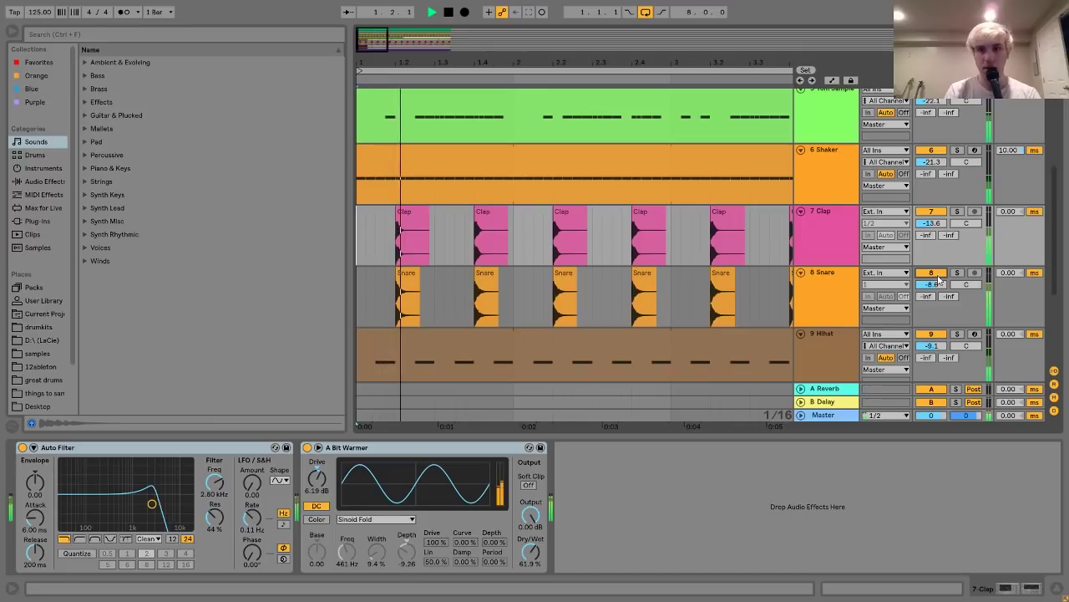
Solo the Snare and Clap tracks together, and reveal the sample file of the first Snare clip in the browser
click(958, 273)
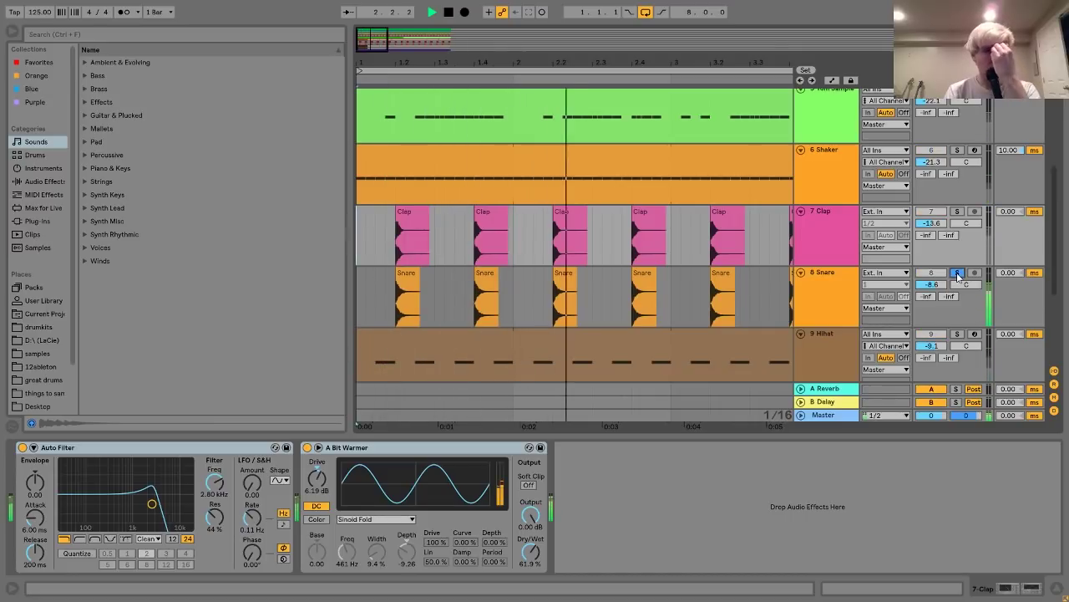
ctrl+click(958, 212)
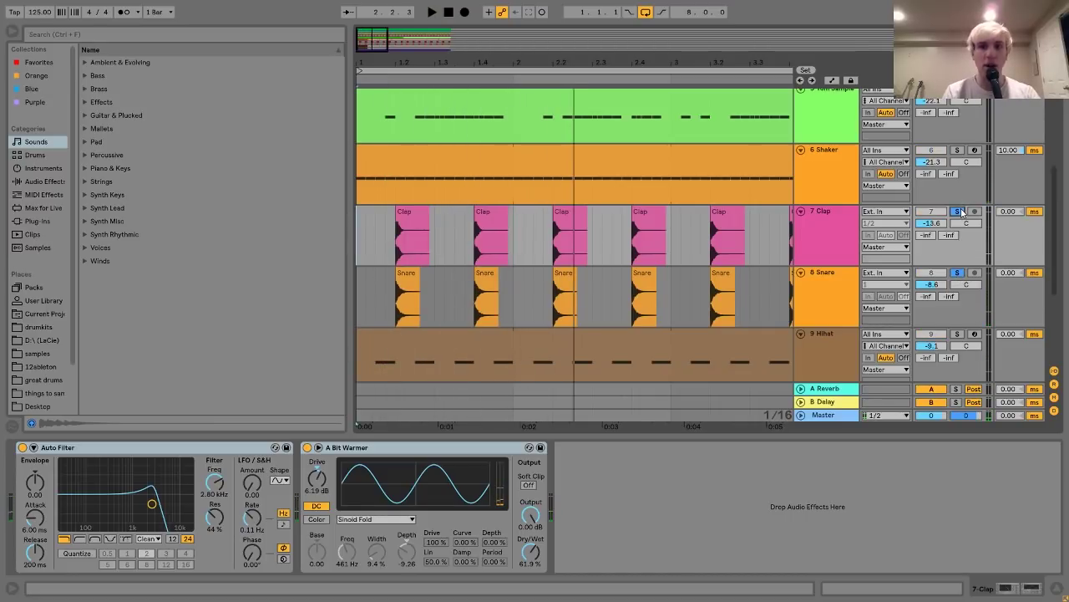
click(832, 295)
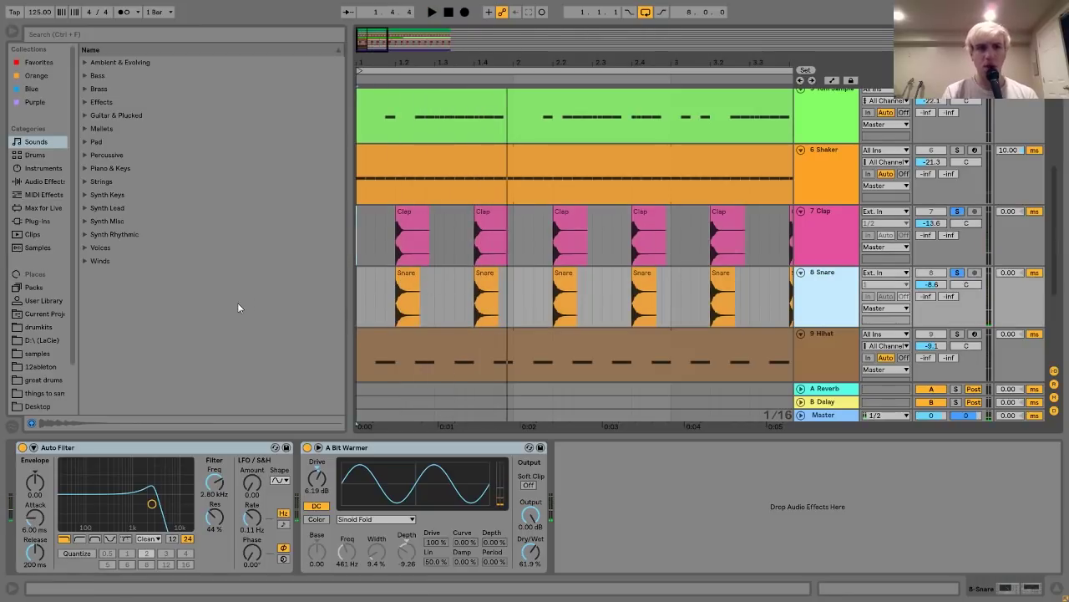
right_click(409, 288)
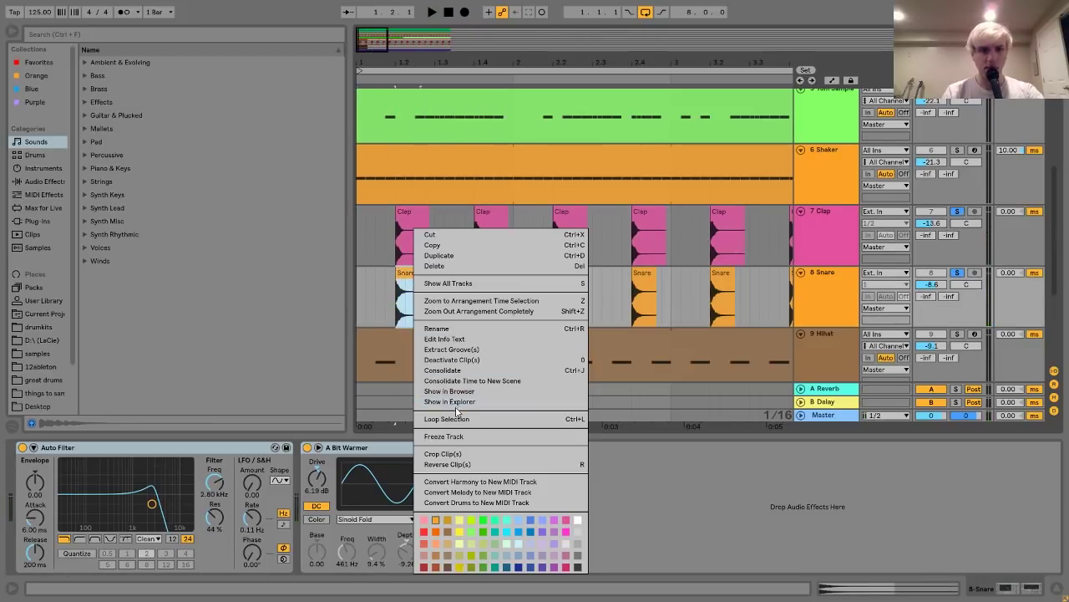
click(451, 391)
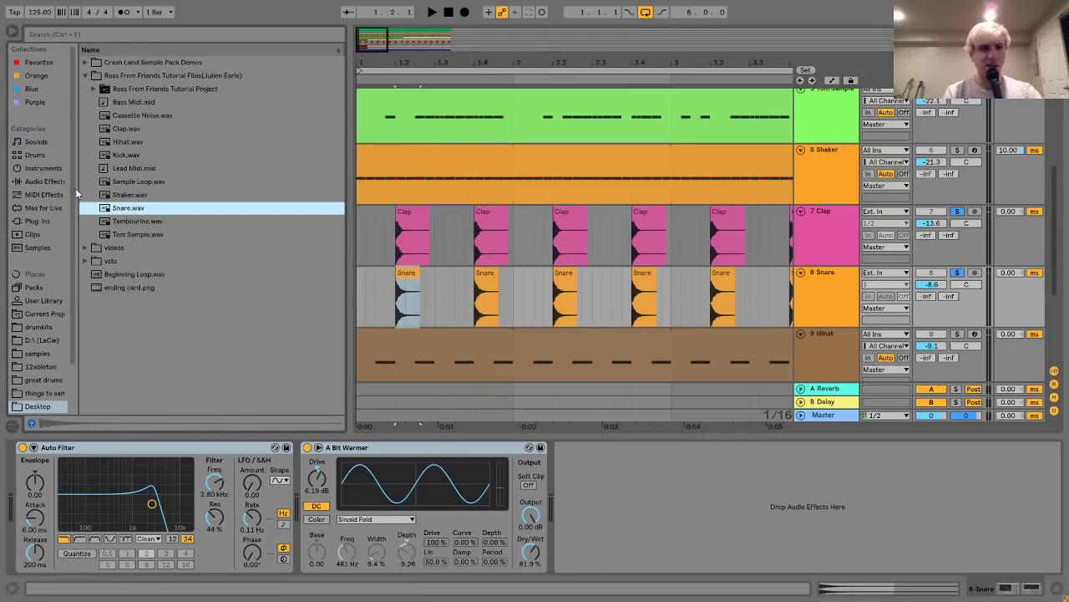
click(37, 142)
Play the soloed Clap and Snare together, and play the Snare track alone
click(407, 289)
key(space)
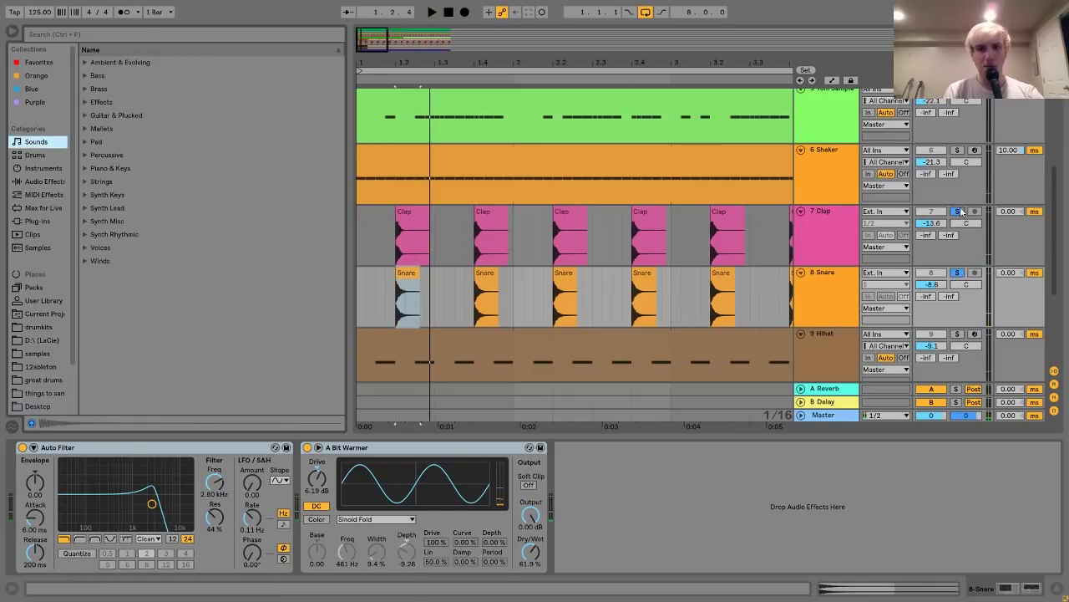
click(842, 219)
click(831, 309)
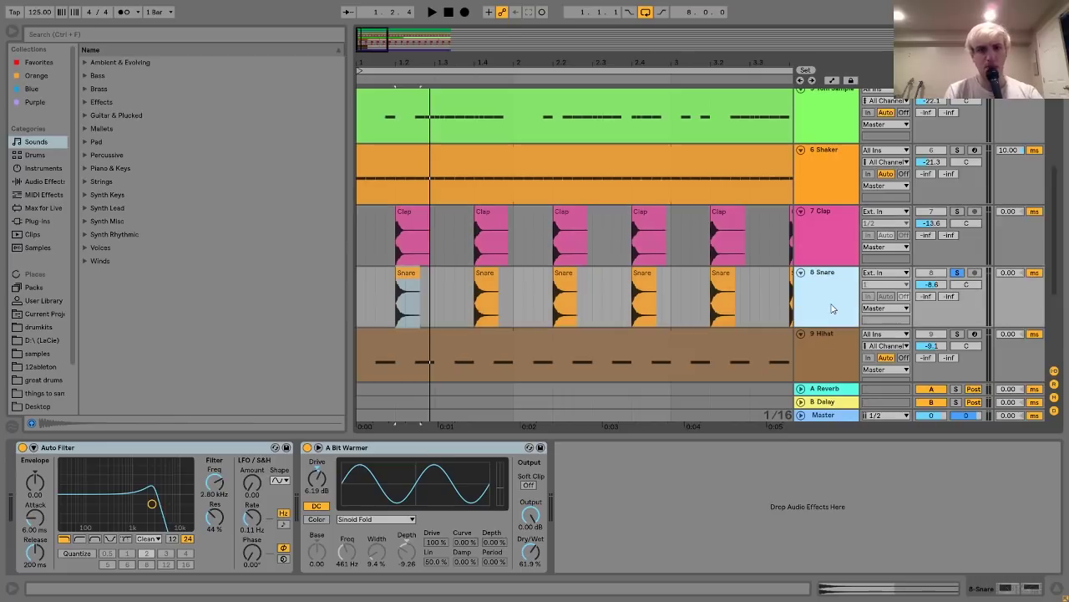
click(400, 282)
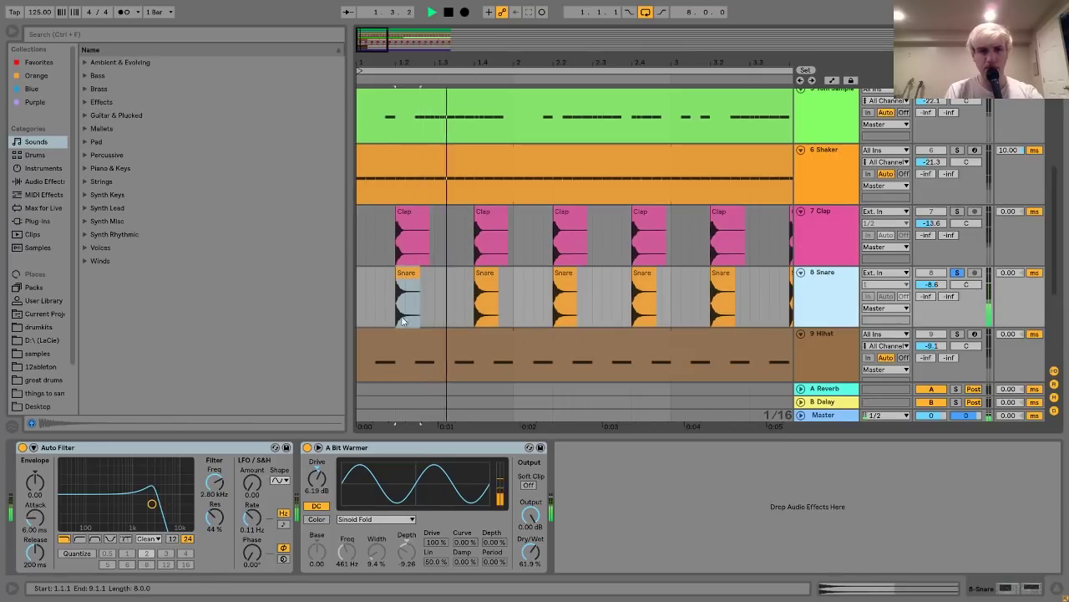
click(401, 286)
Clear the solos on the Clap and Snare tracks and play the full mix with both layers active
click(958, 212)
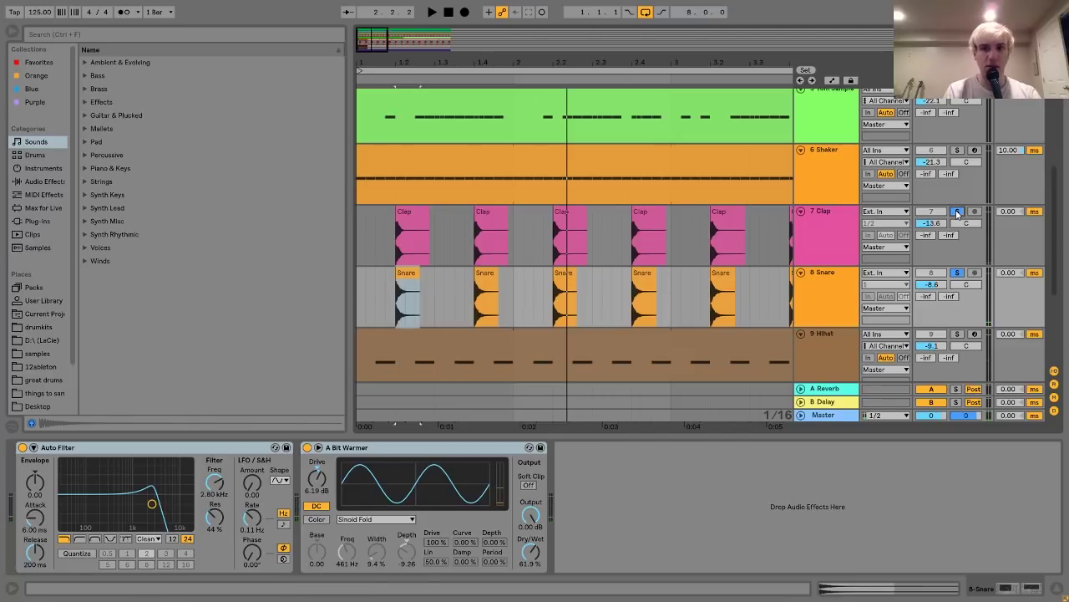
click(957, 212)
key(space)
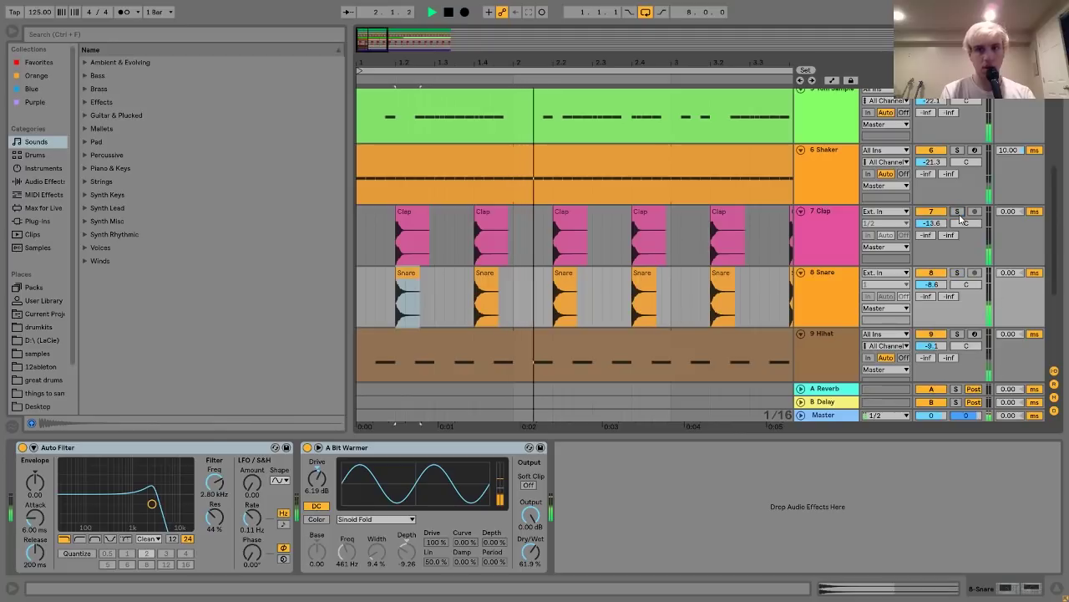
click(933, 264)
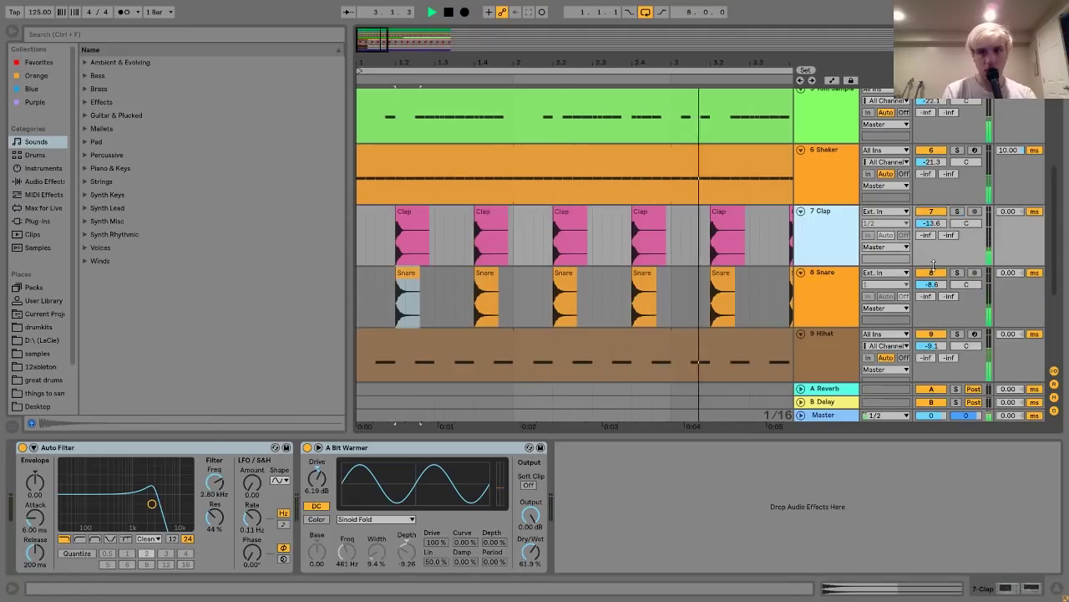
click(933, 267)
key(space)
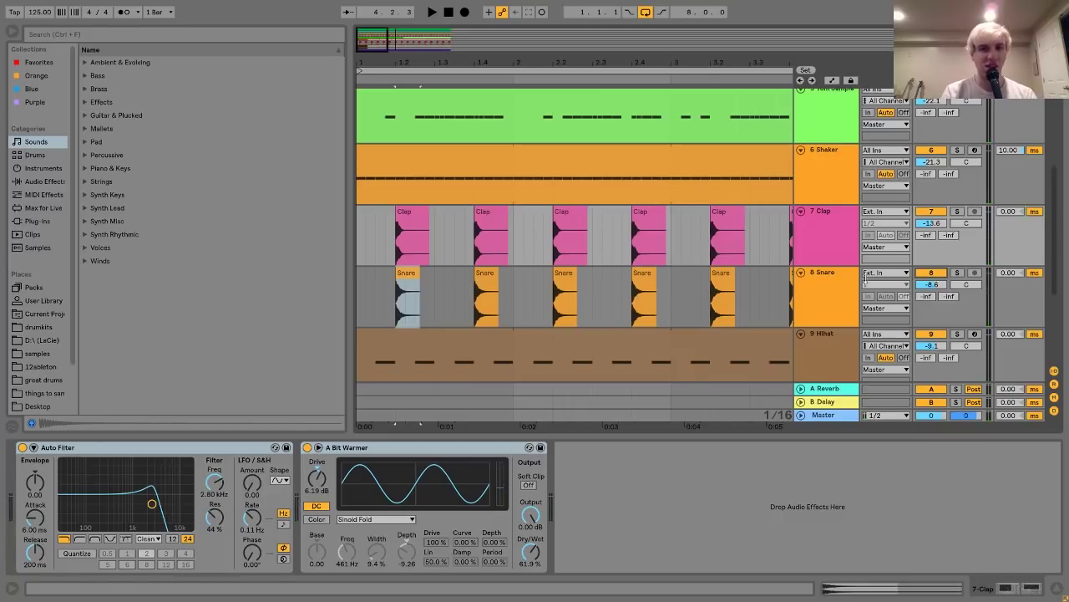
Set the insert marker at the start of the Clap track and play the full mix briefly from 1.1.1
drag(448, 63, 430, 50)
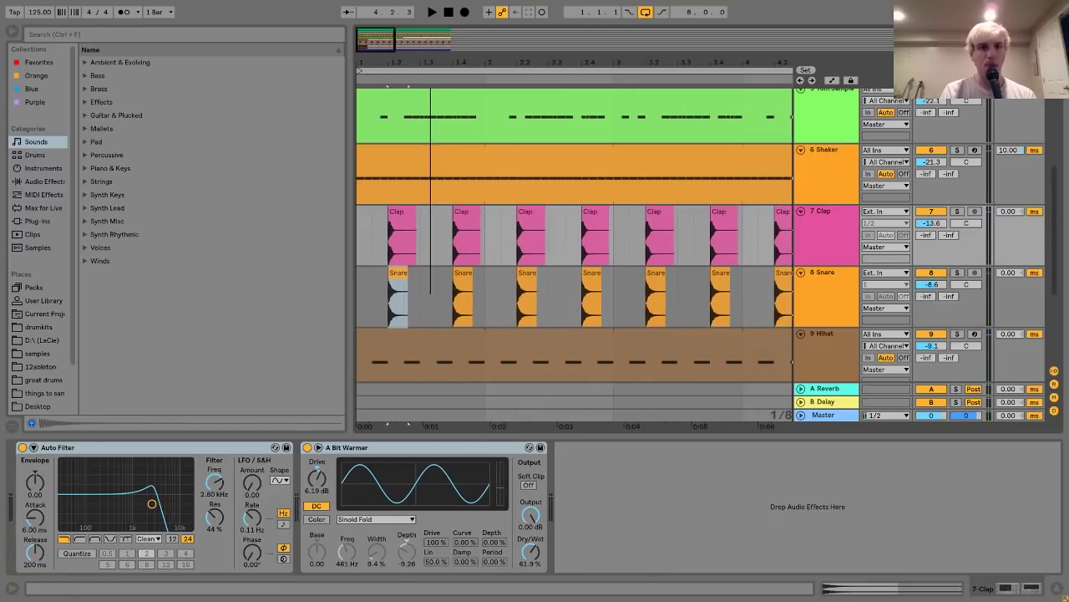
click(359, 240)
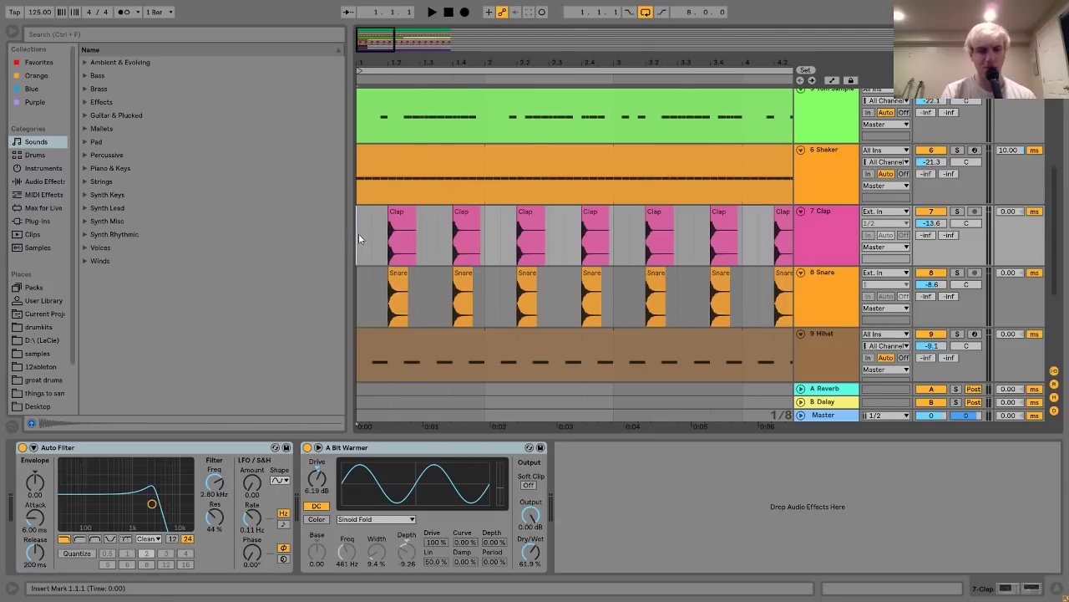
drag(385, 64, 385, 57)
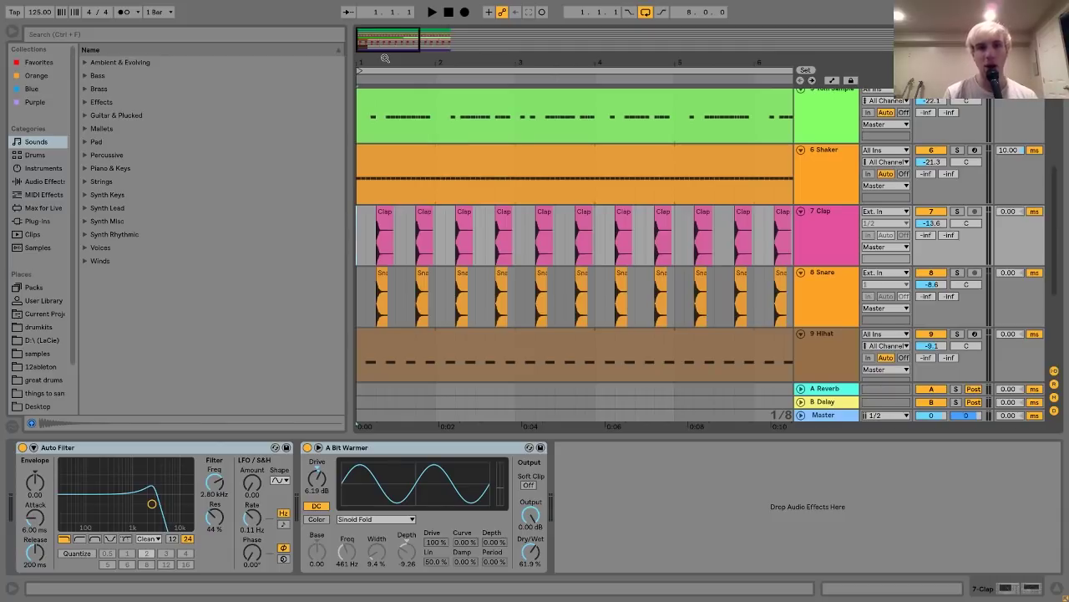
key(space)
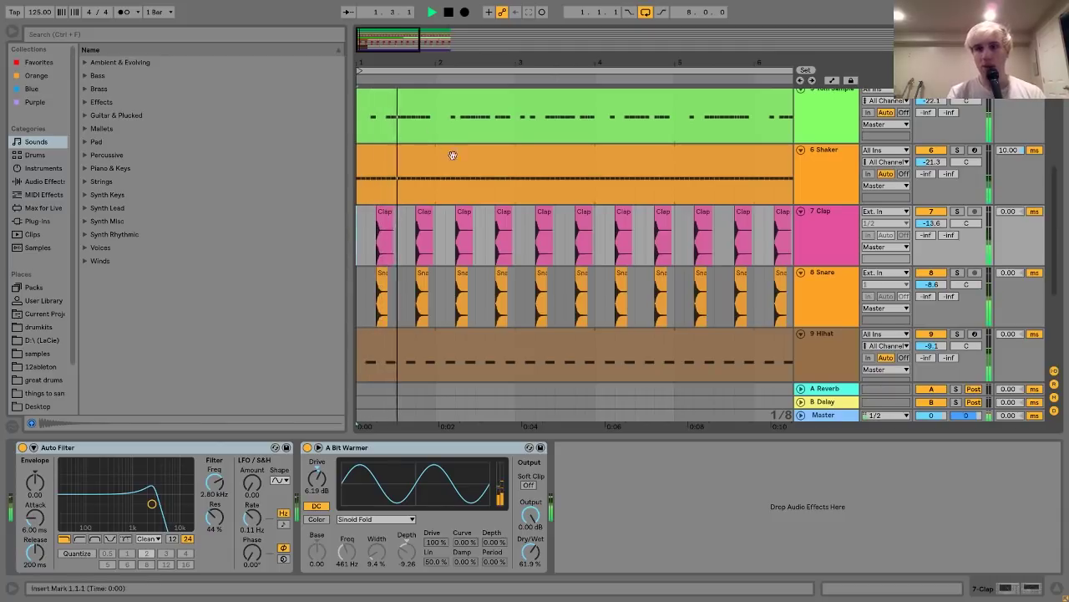
key(space)
Play the Hihat track alone, and play the Tambourine track alone
scroll(519, 269, down, 5)
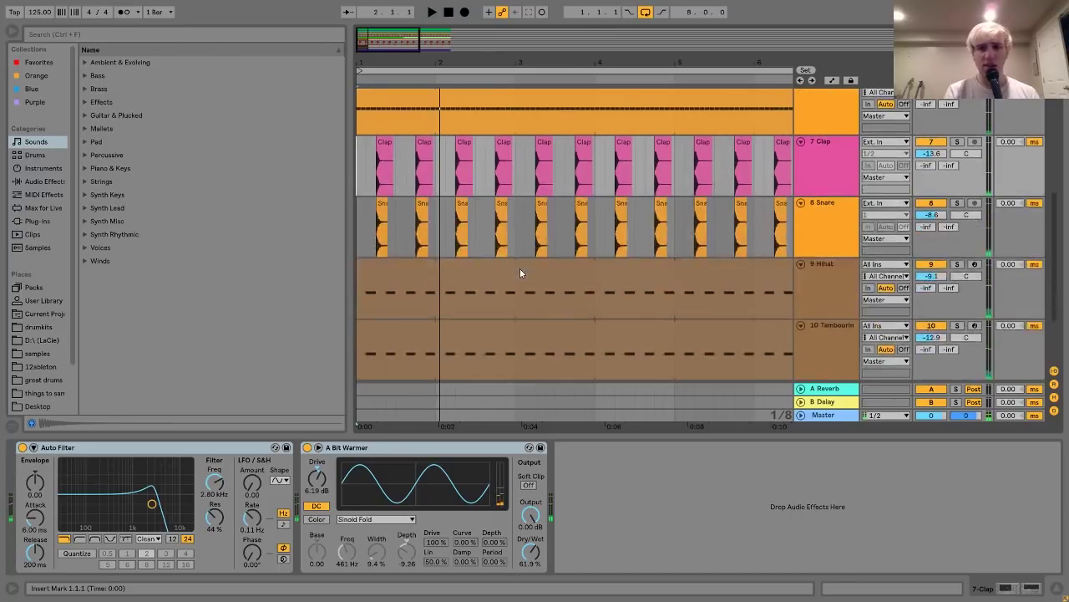
click(957, 181)
click(830, 194)
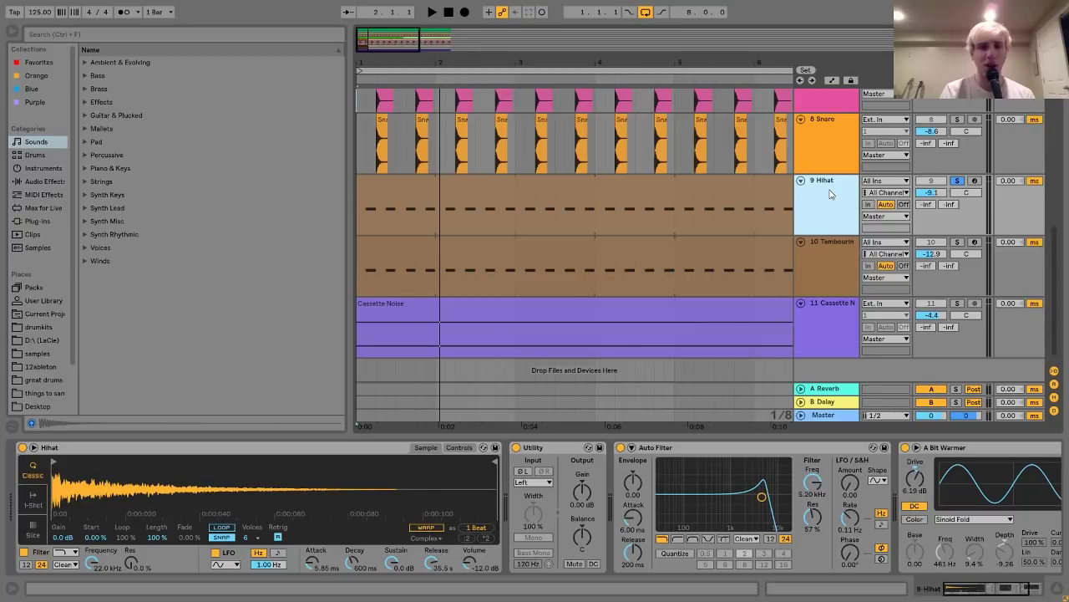
key(space)
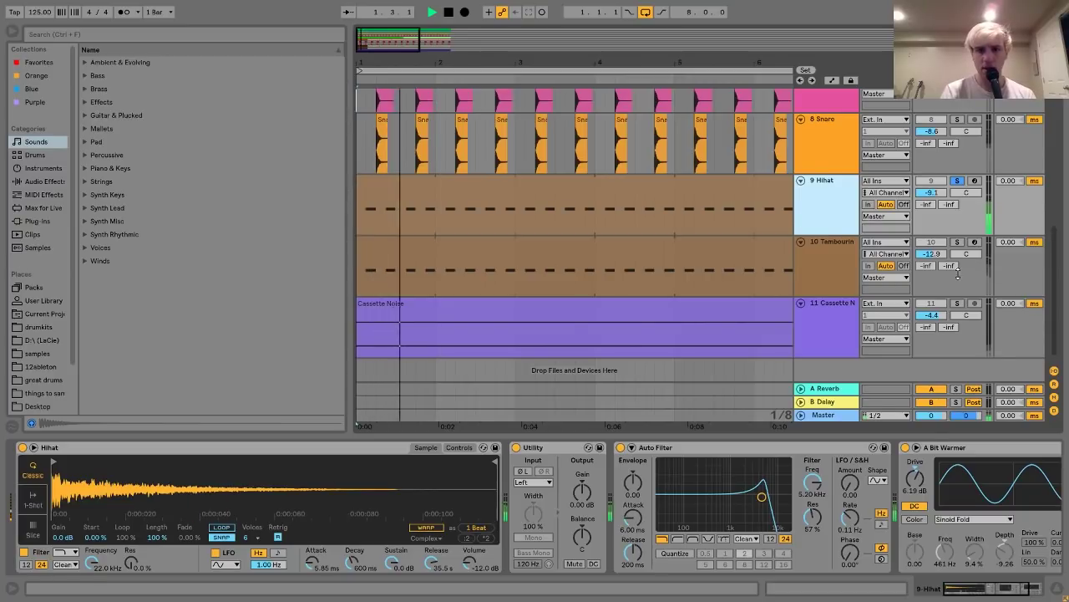
click(825, 260)
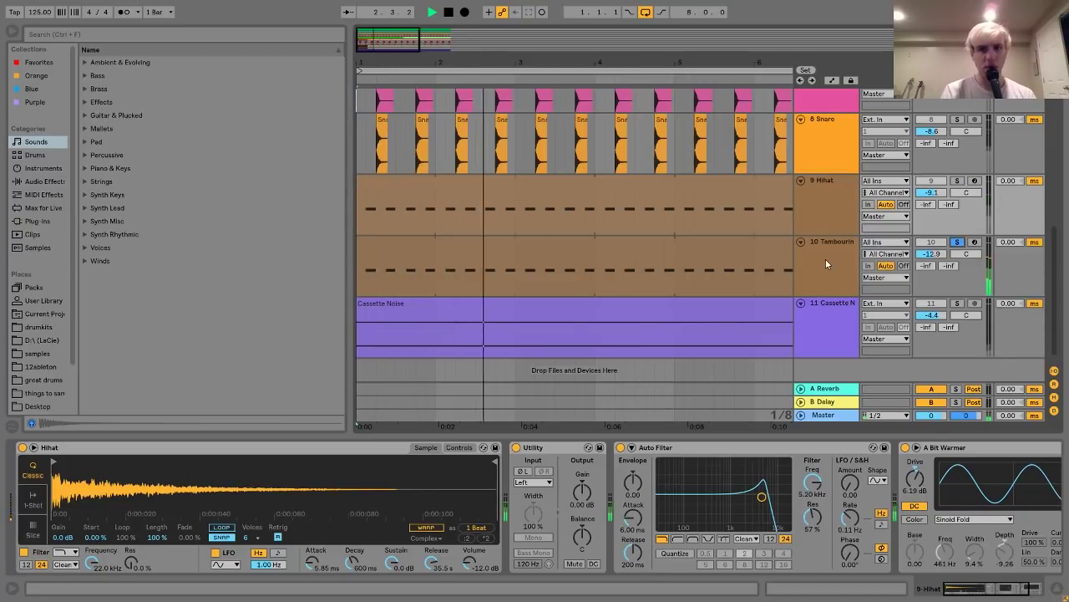
key(space)
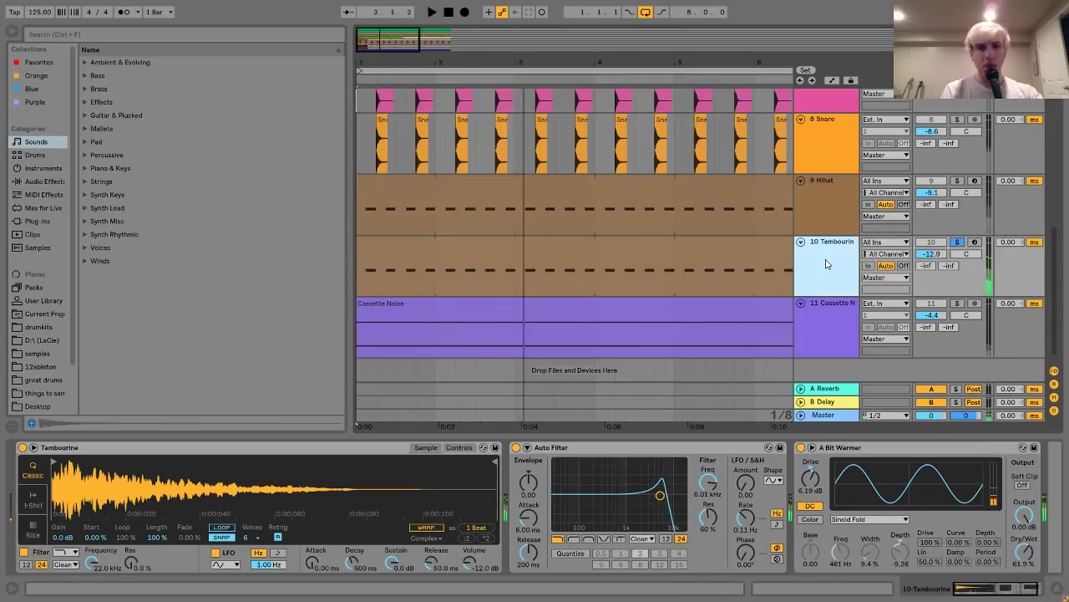
Select and solo the Hihat track again and play it from the start
click(826, 216)
click(957, 181)
key(space)
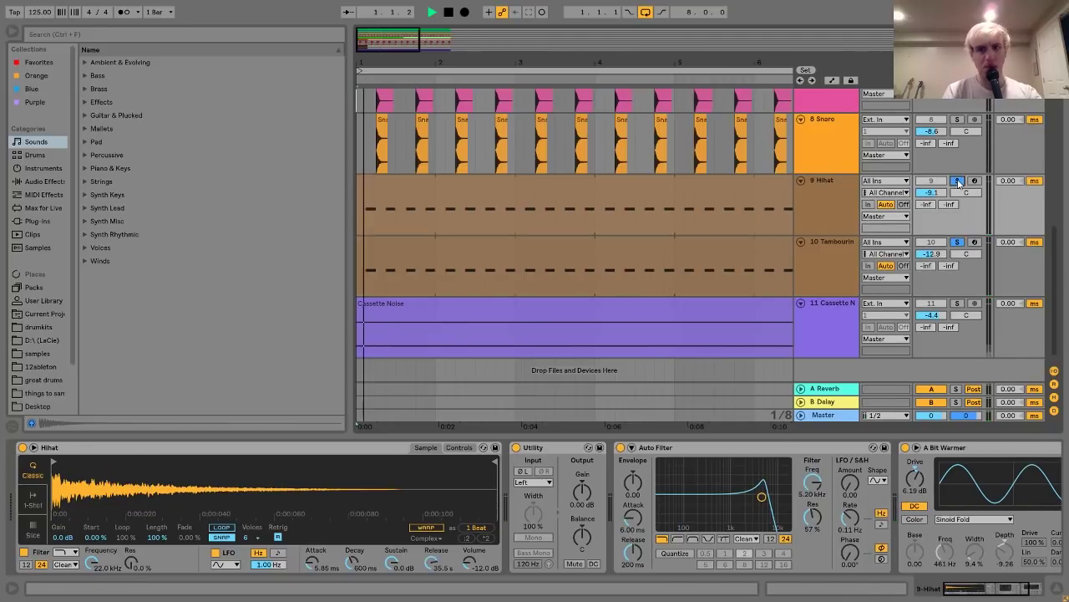
click(819, 203)
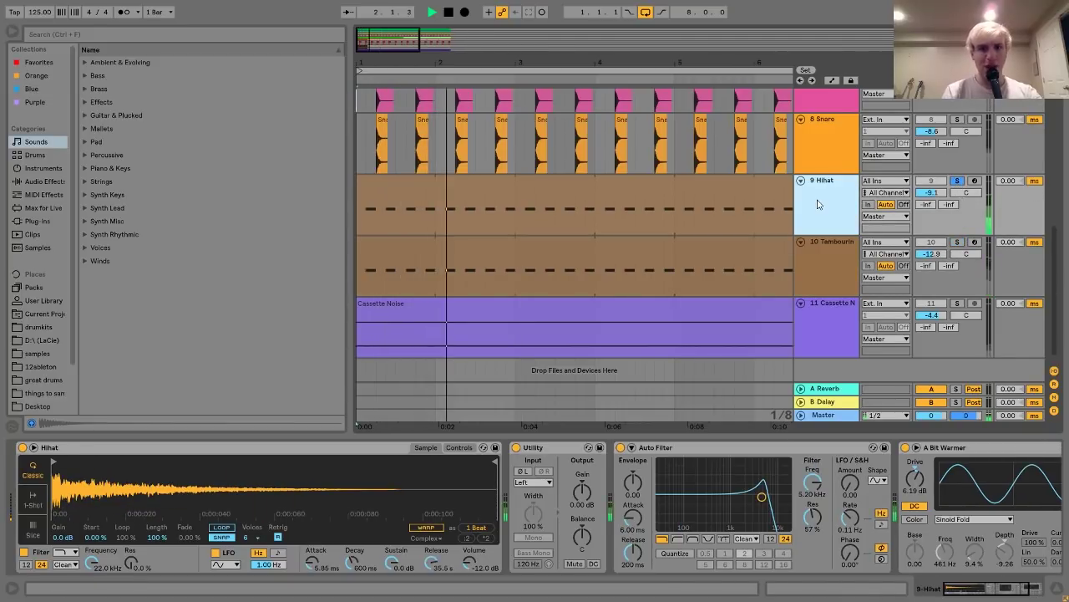
Reveal the Hihat instrument's sample file in the browser, and return the browser to the Sounds category
right_click(195, 497)
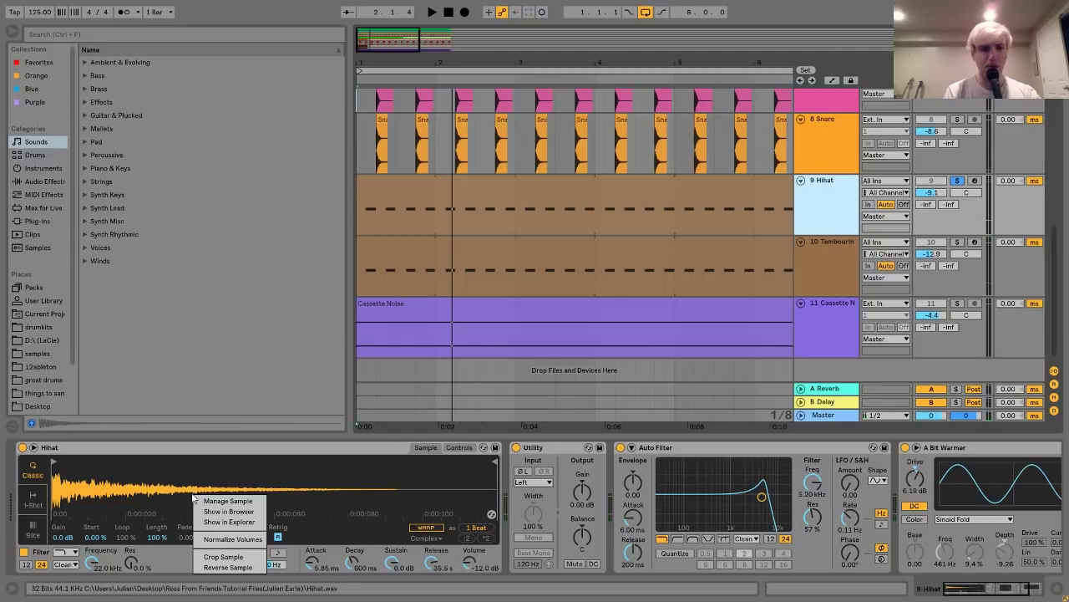
click(219, 511)
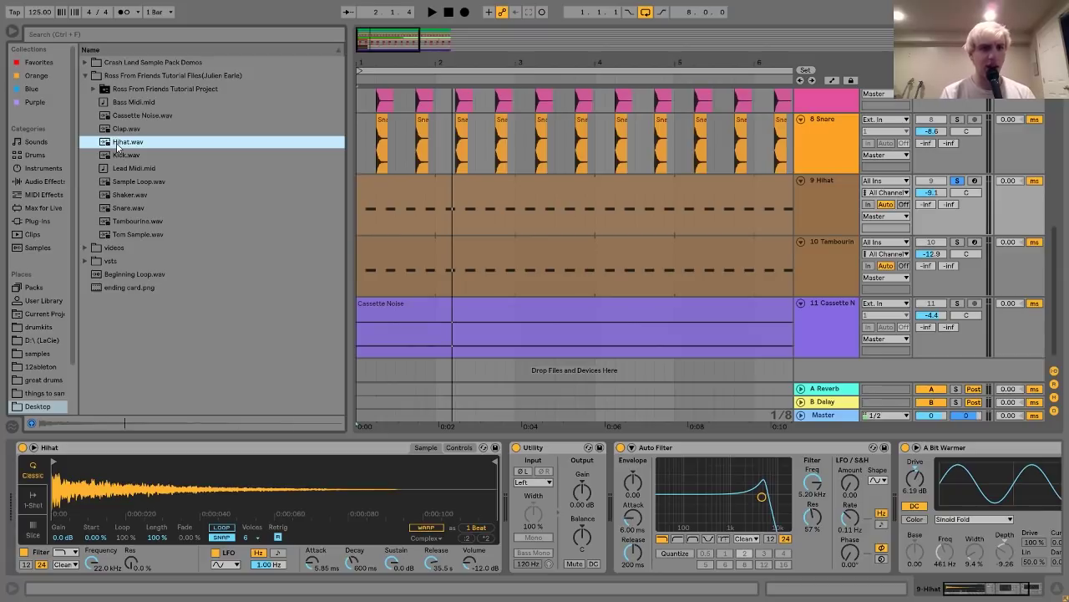
click(33, 142)
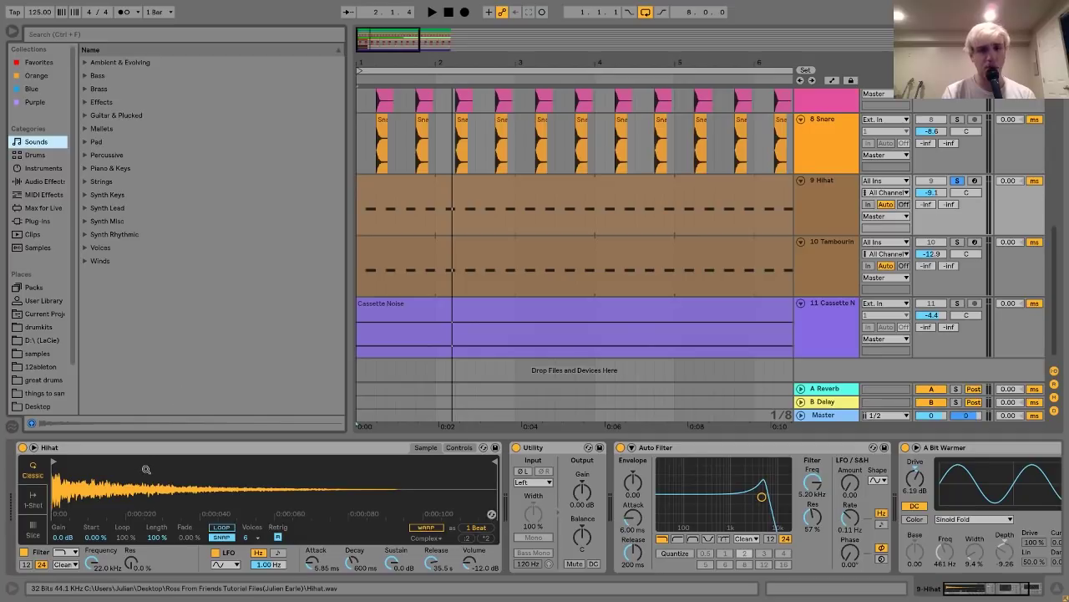
Play the soloed Hihat and check its Utility device's input channel options, keeping Left selected
scroll(146, 470, down, 3)
scroll(467, 545, up, 5)
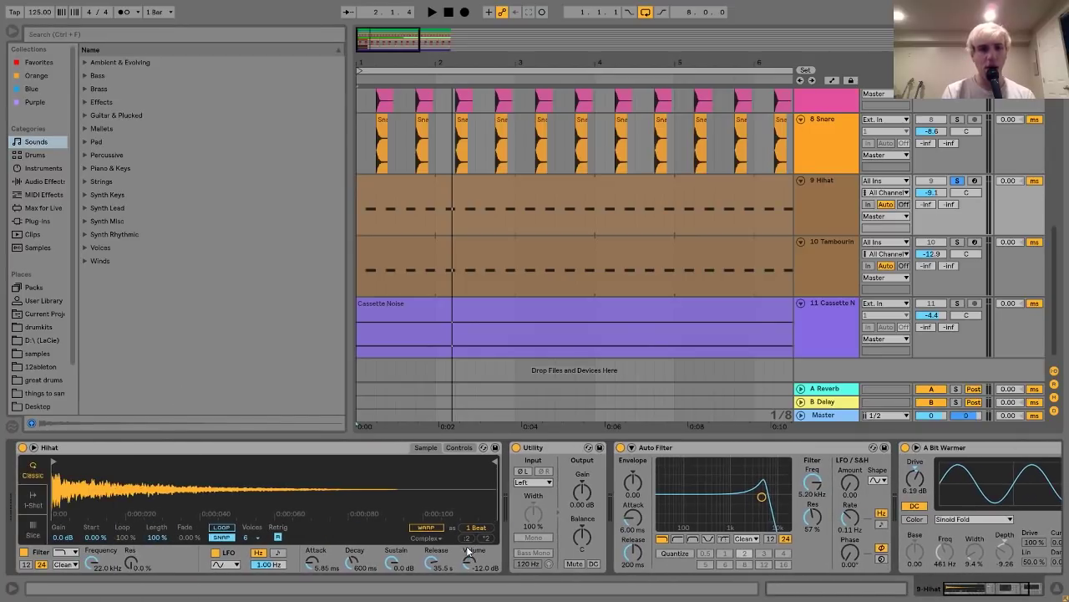
scroll(472, 539, down, 4)
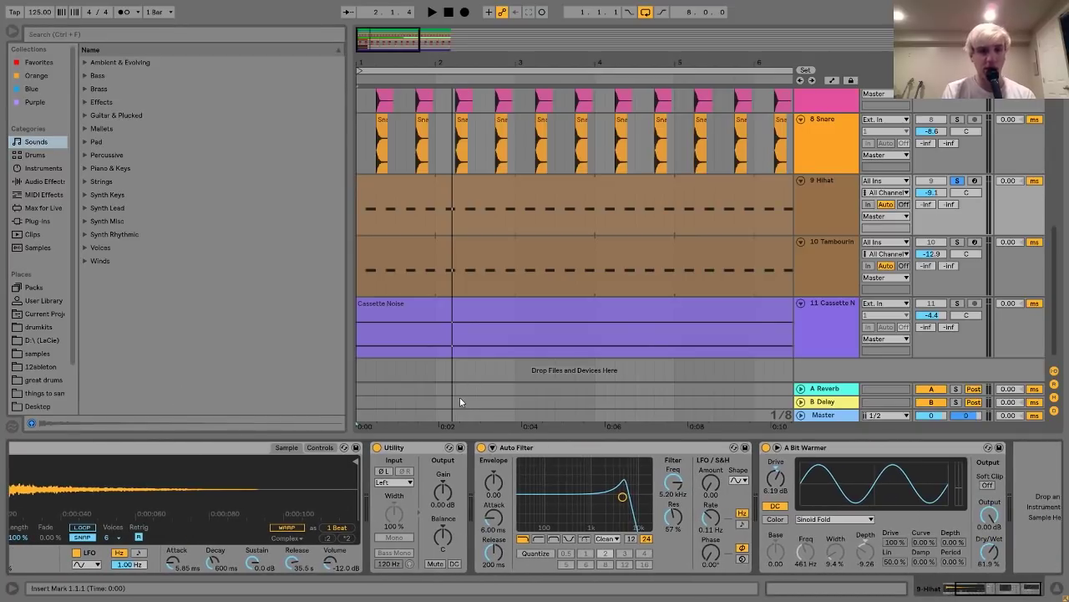
key(space)
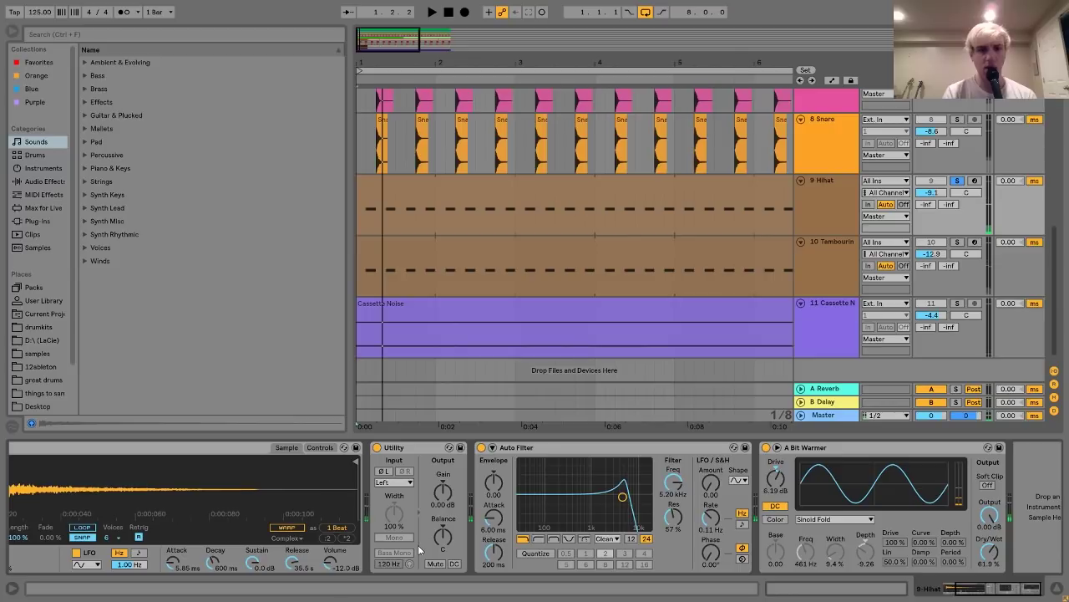
click(393, 483)
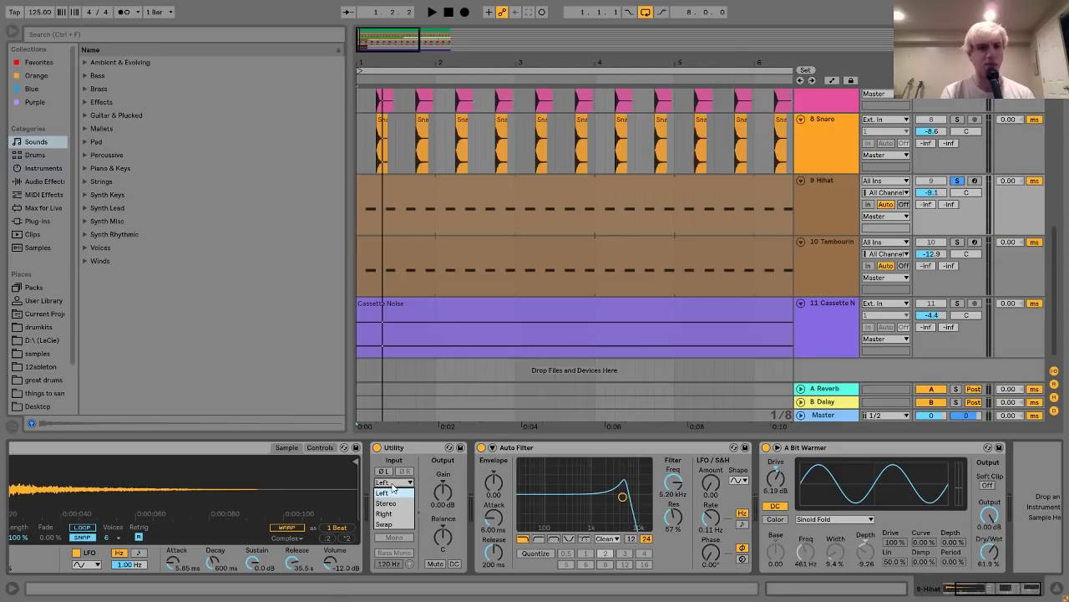
click(391, 491)
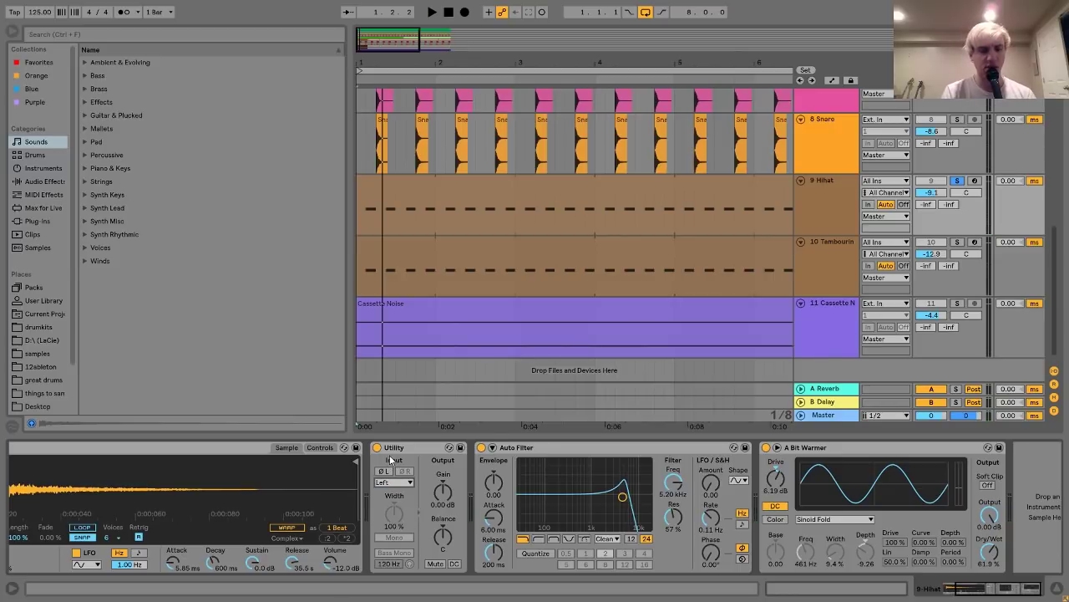
Play the soloed Hihat with its Auto Filter and A Bit Warmer bypassed, and compare it with both effects turned back on
scroll(390, 460, right, 1)
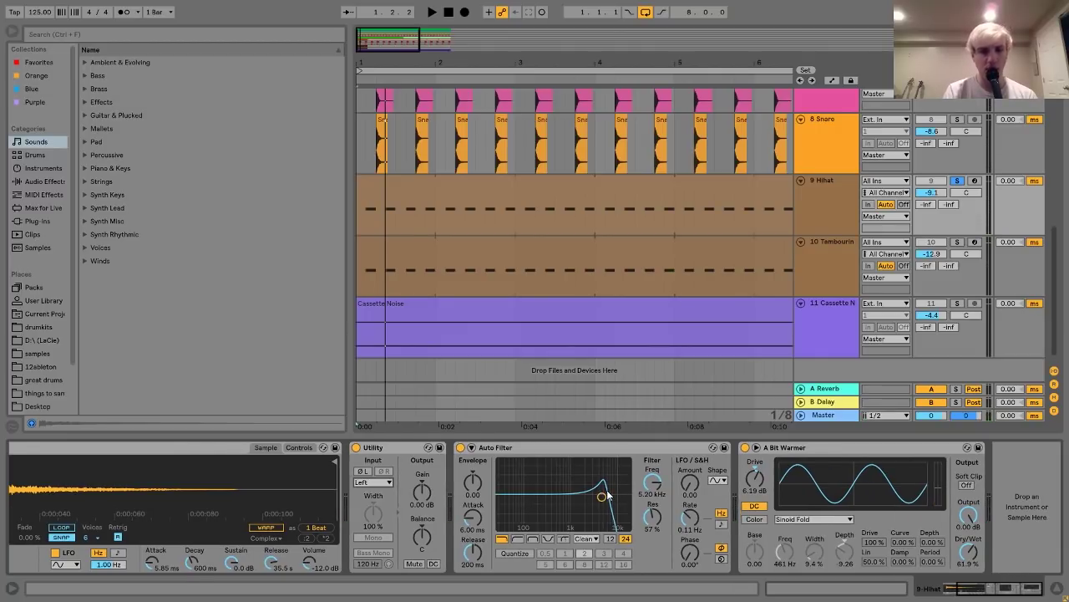
key(space)
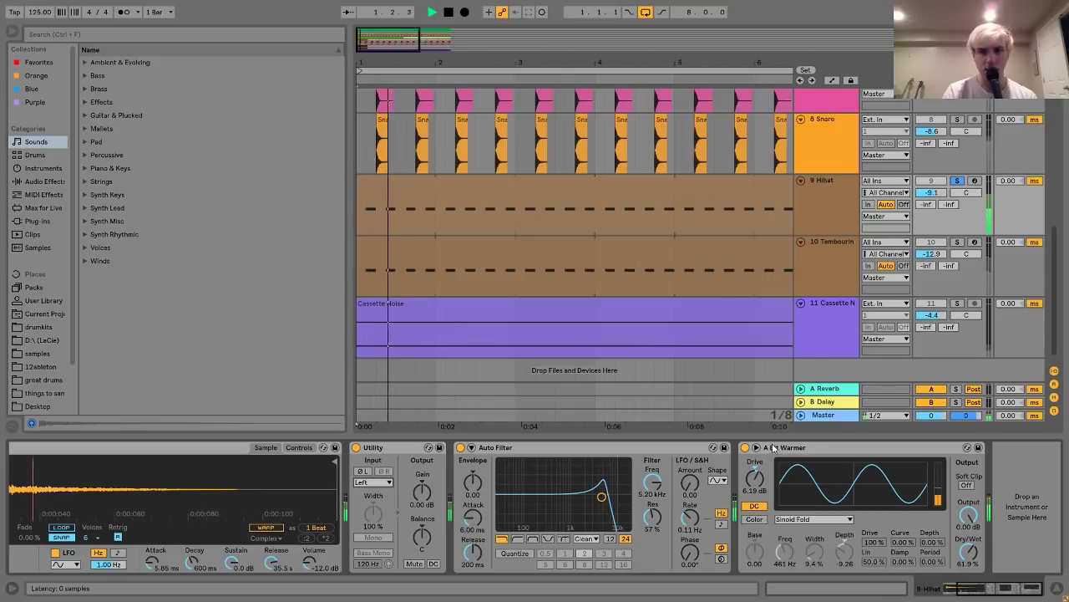
click(745, 448)
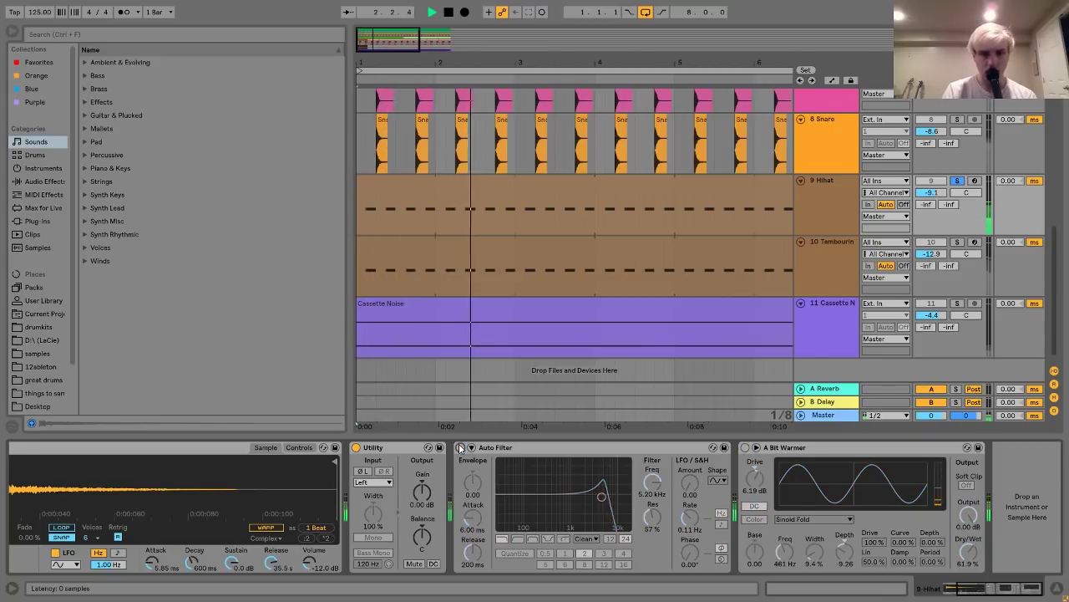
key(space)
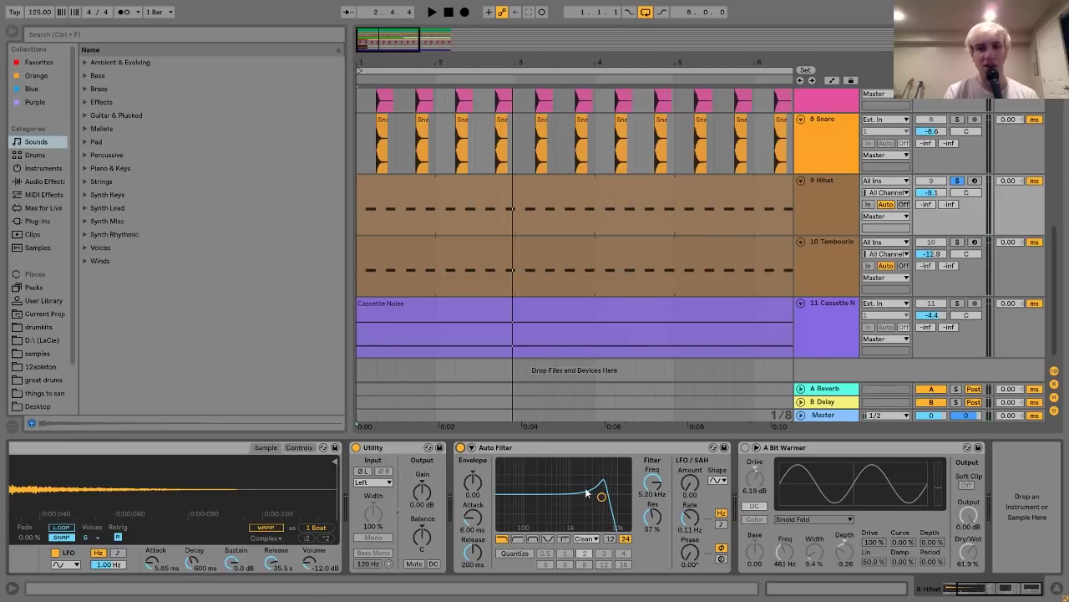
click(745, 448)
key(space)
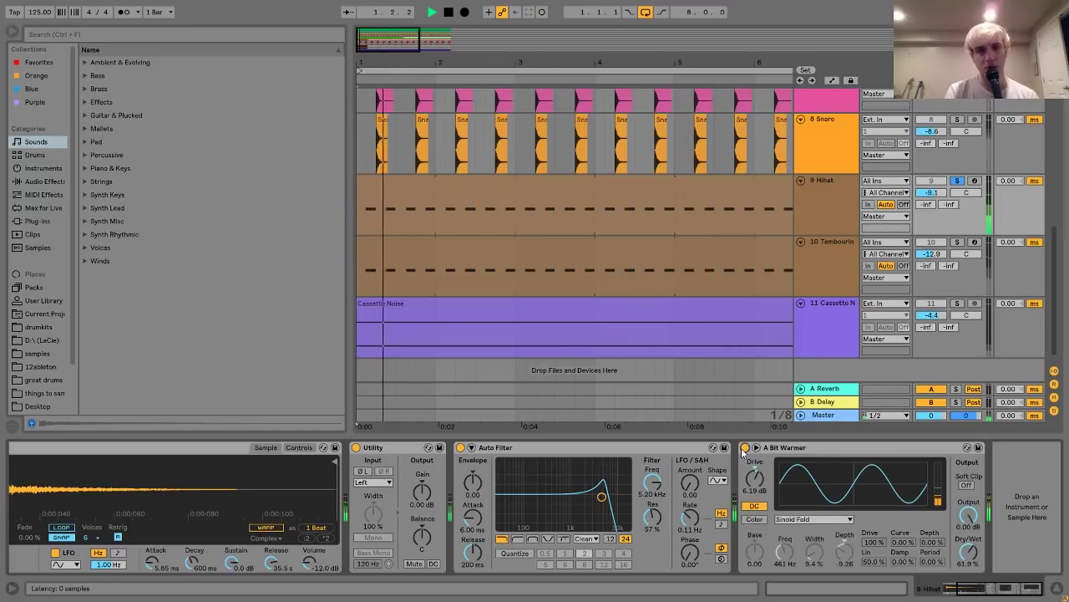
key(space)
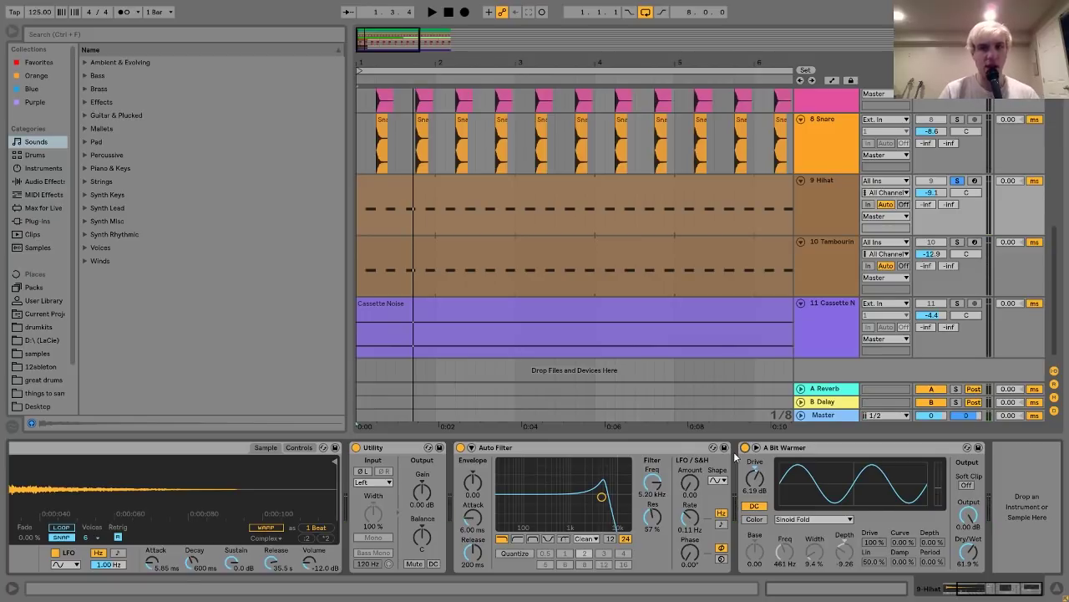
key(space)
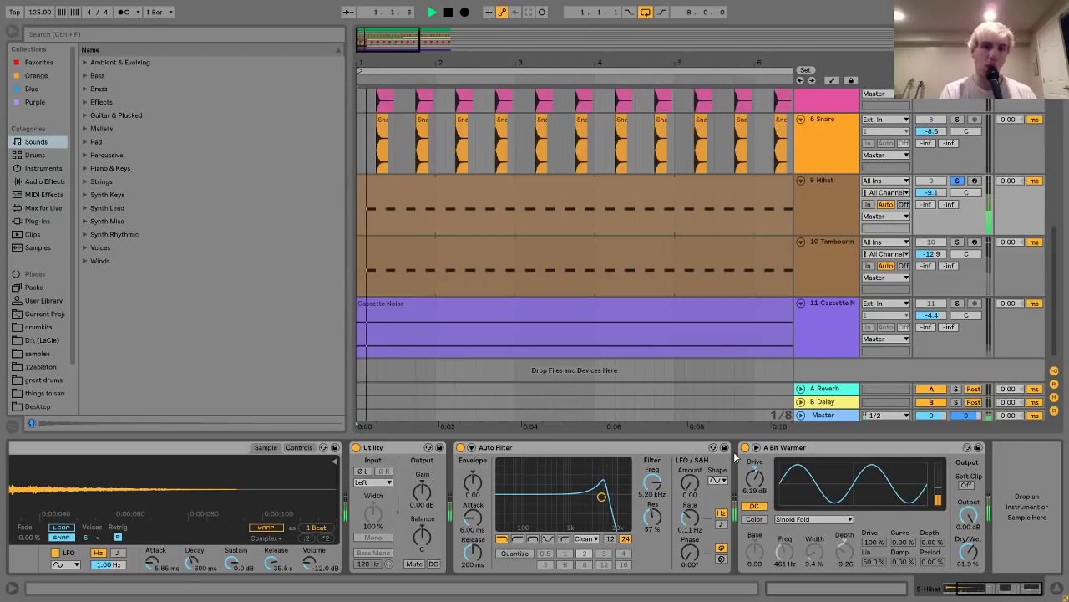
Solo the Tambourine track, reveal its instrument's sample file in the browser, and return the browser to the Sounds category
click(821, 261)
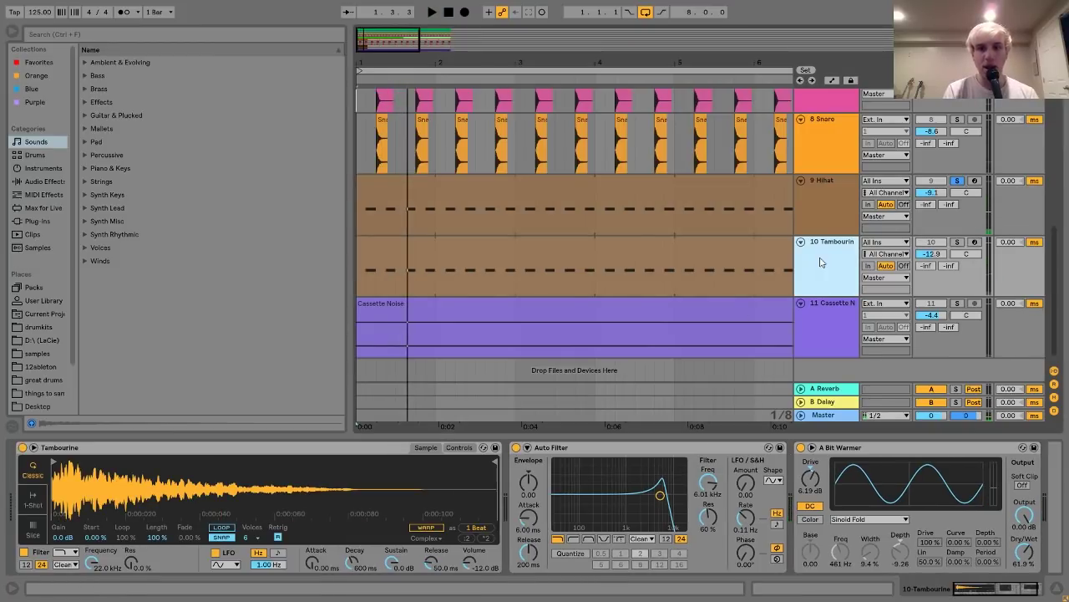
click(961, 243)
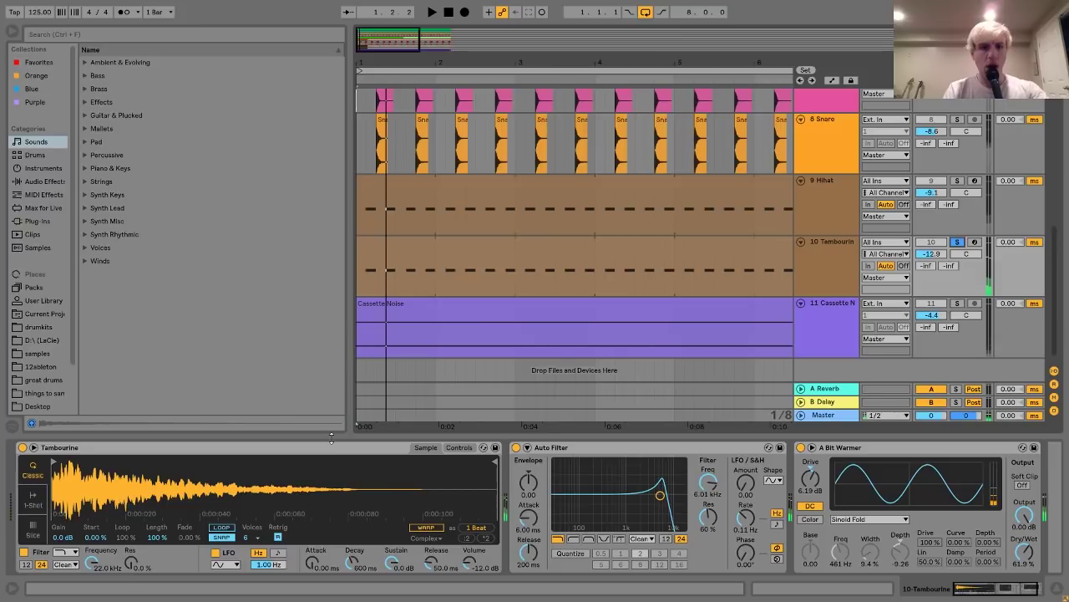
right_click(309, 480)
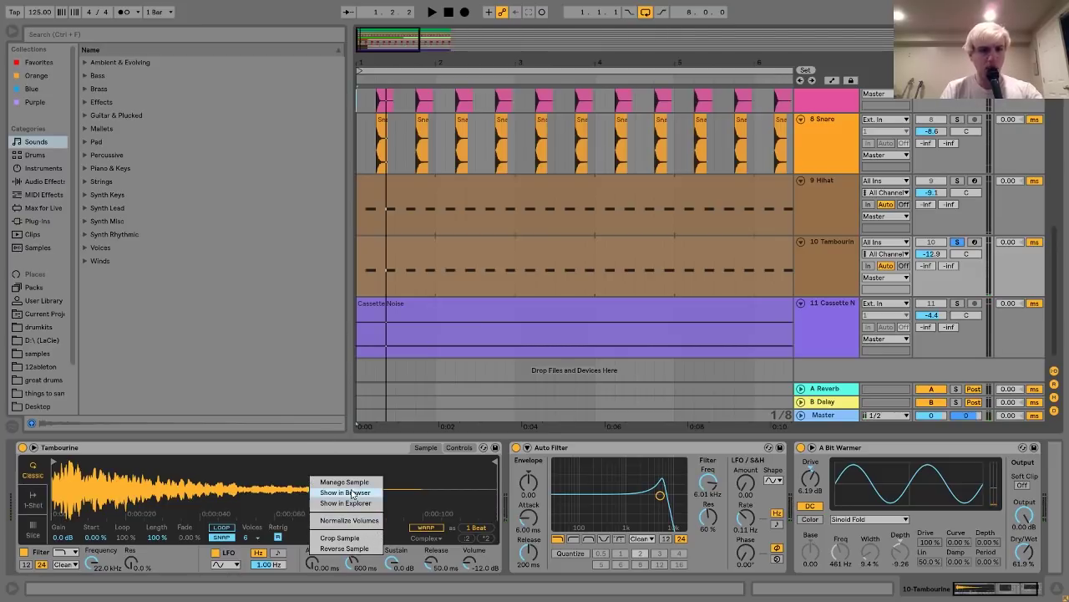
click(345, 492)
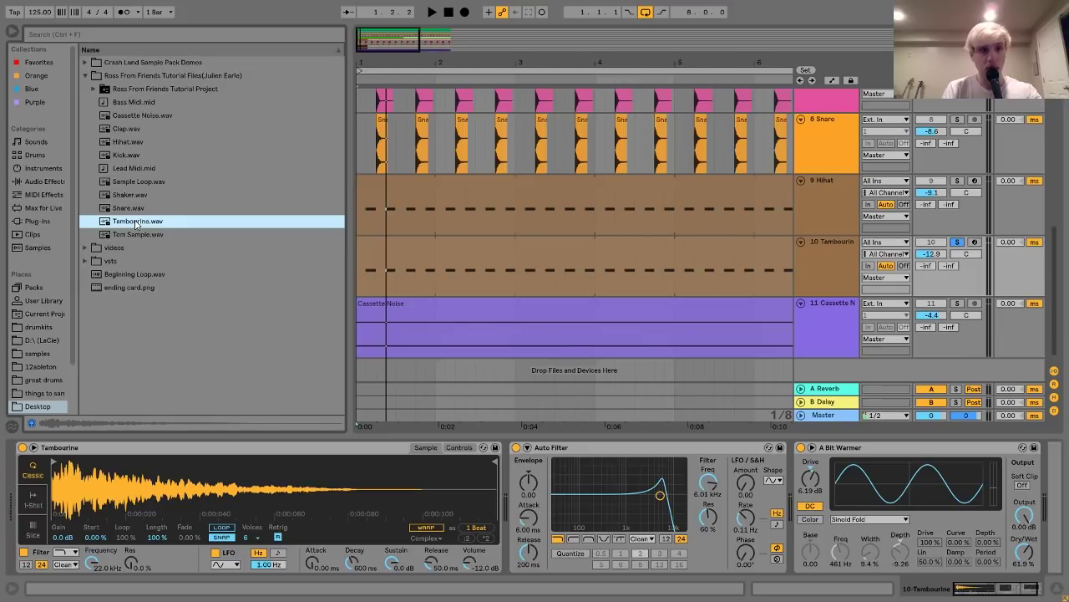
click(26, 144)
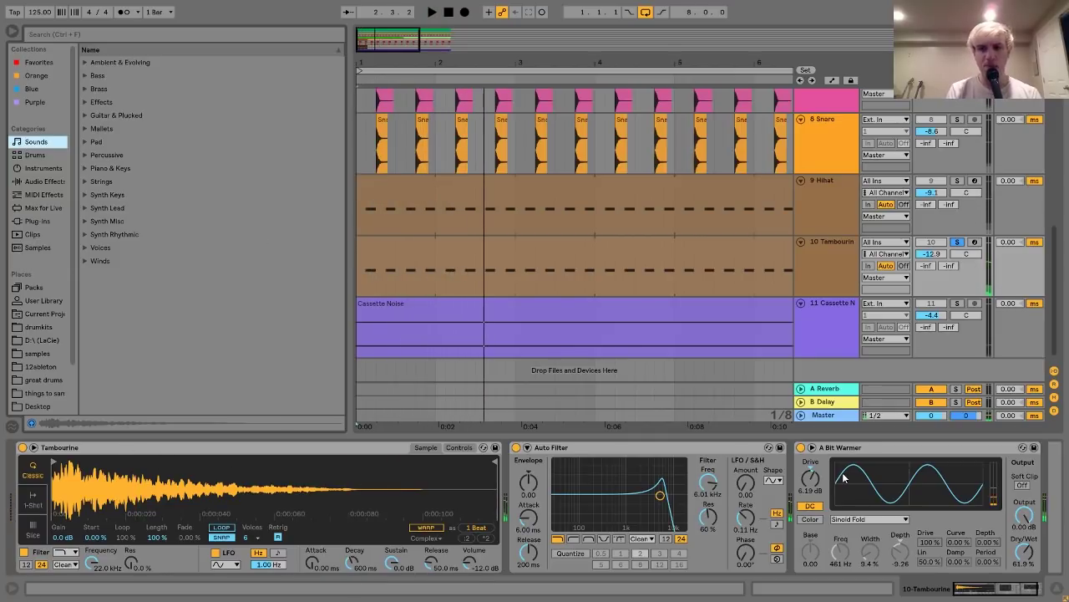
Compare the Tambourine's effect chain with the Hihat's and play the soloed Tambourine
scroll(844, 477, down, 2)
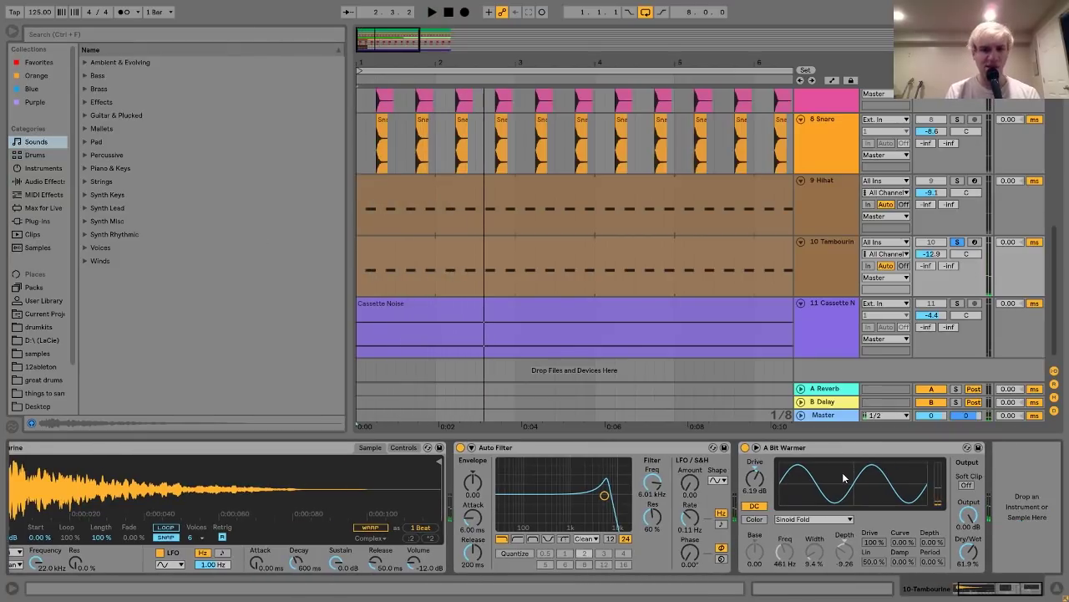
click(845, 194)
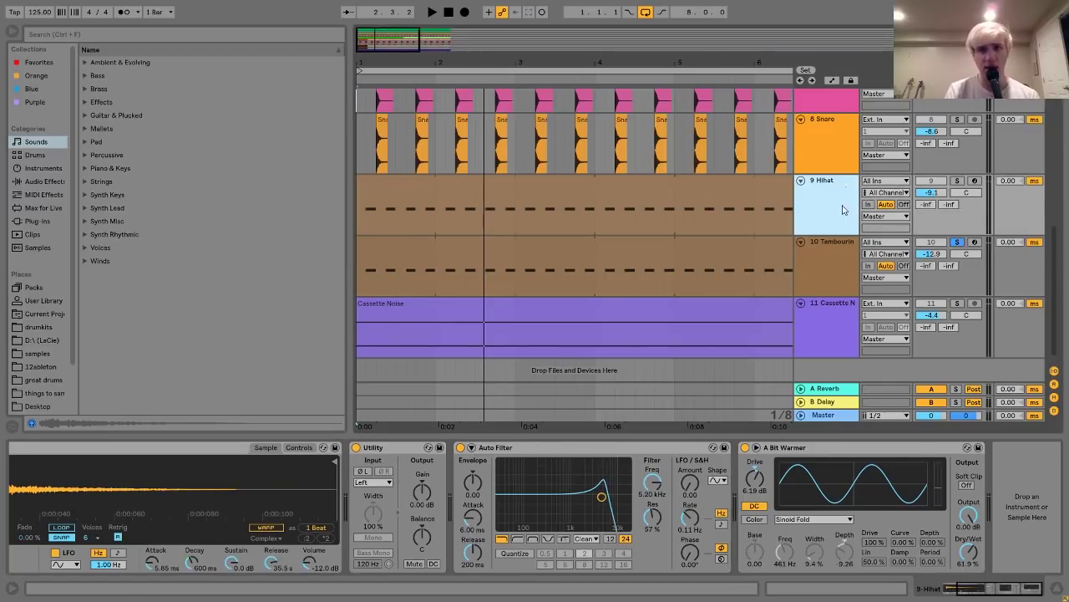
click(838, 250)
key(space)
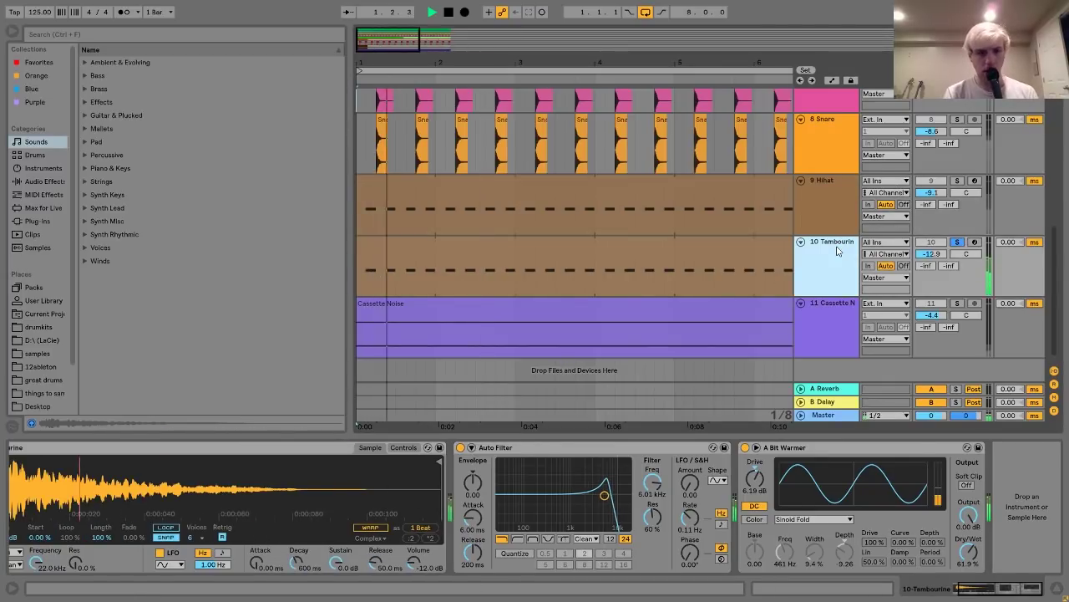
key(space)
Play the Hihat alone, and play the full mix with the Tambourine muted
click(957, 180)
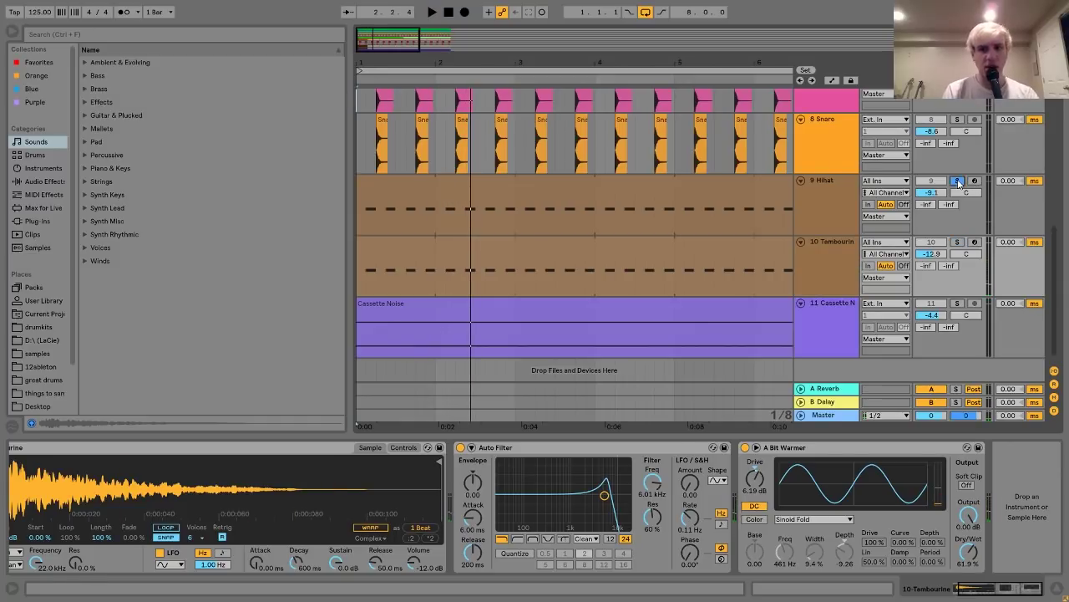
key(space)
key(space)
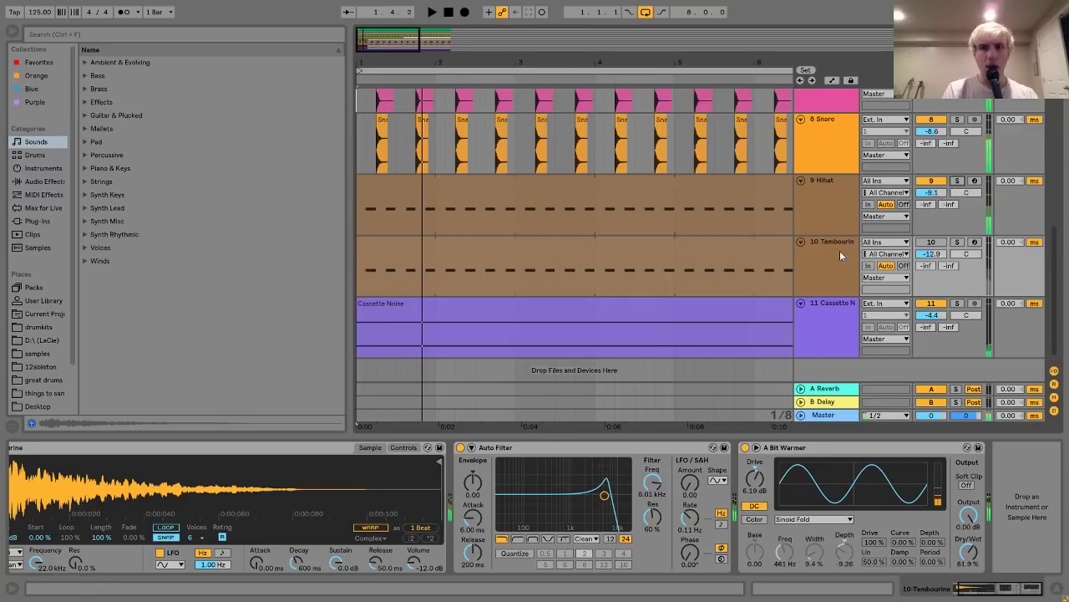
Play the Tambourine and Hihat soloed separately and together, and play both unmuted within the full mix
click(824, 222)
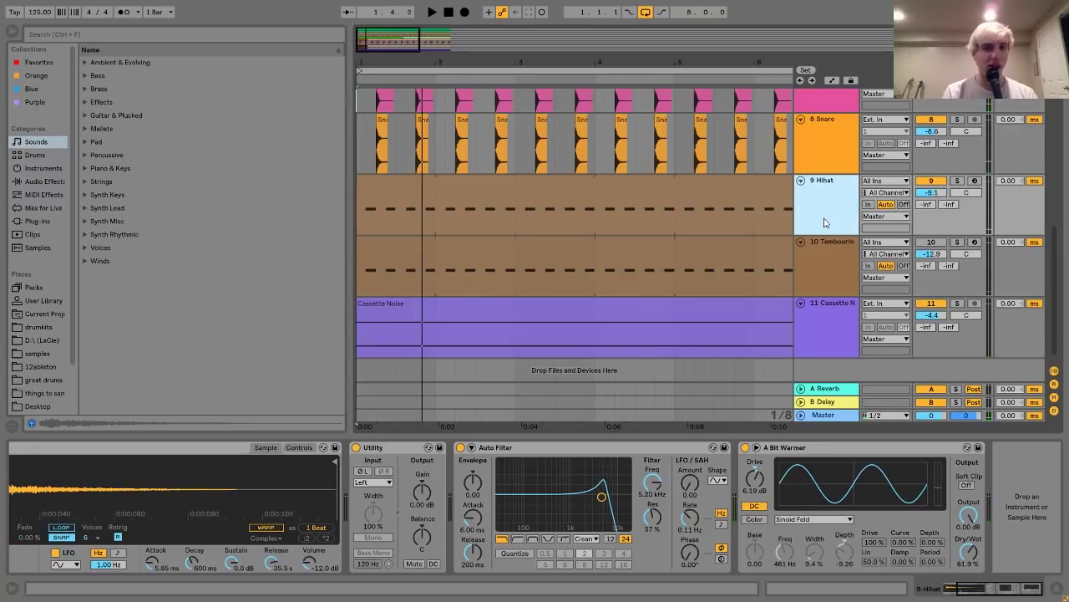
click(958, 243)
click(823, 252)
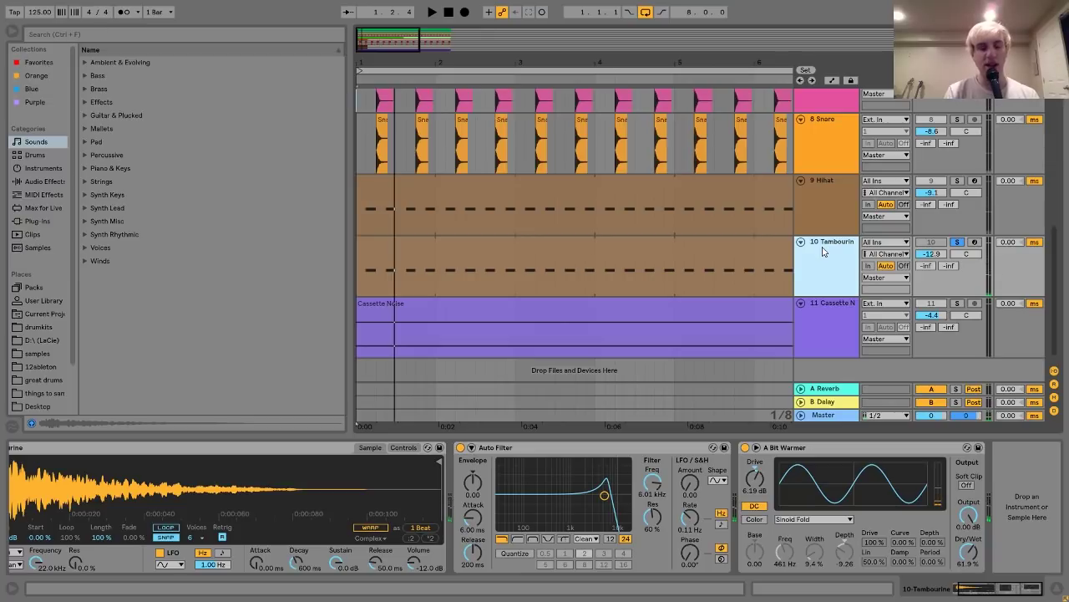
click(957, 180)
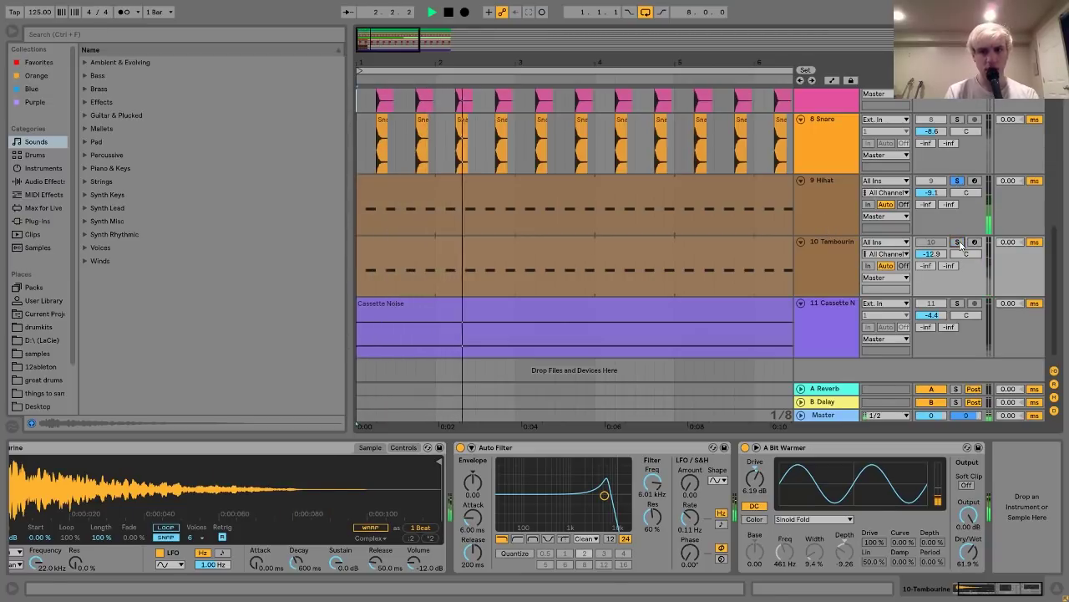
key(space)
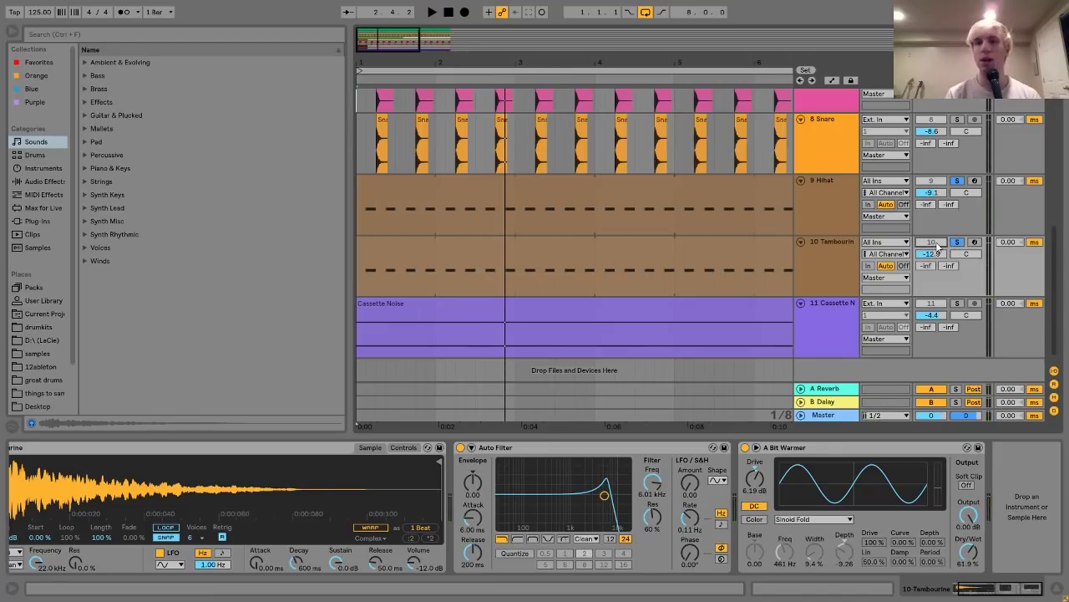
key(space)
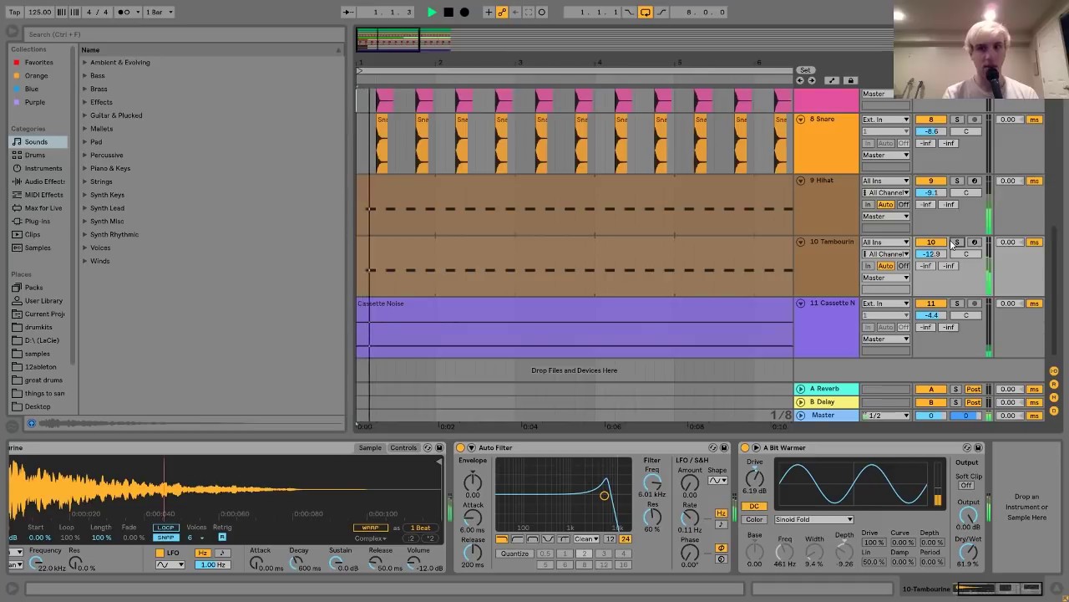
Select and solo the Cassette Noise track and play it with its EQ Eight active
click(847, 308)
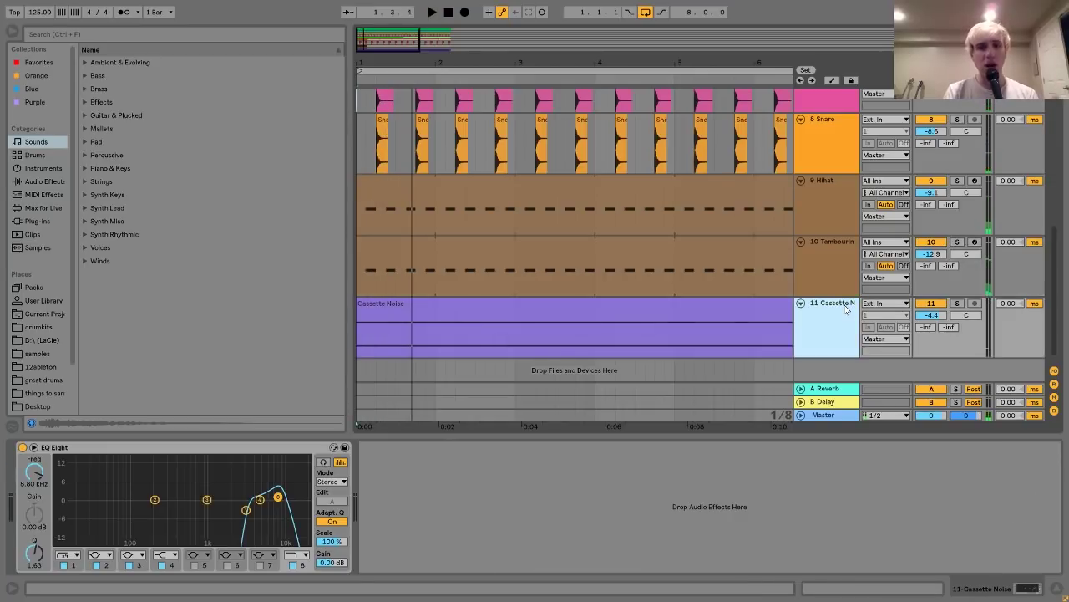
click(958, 304)
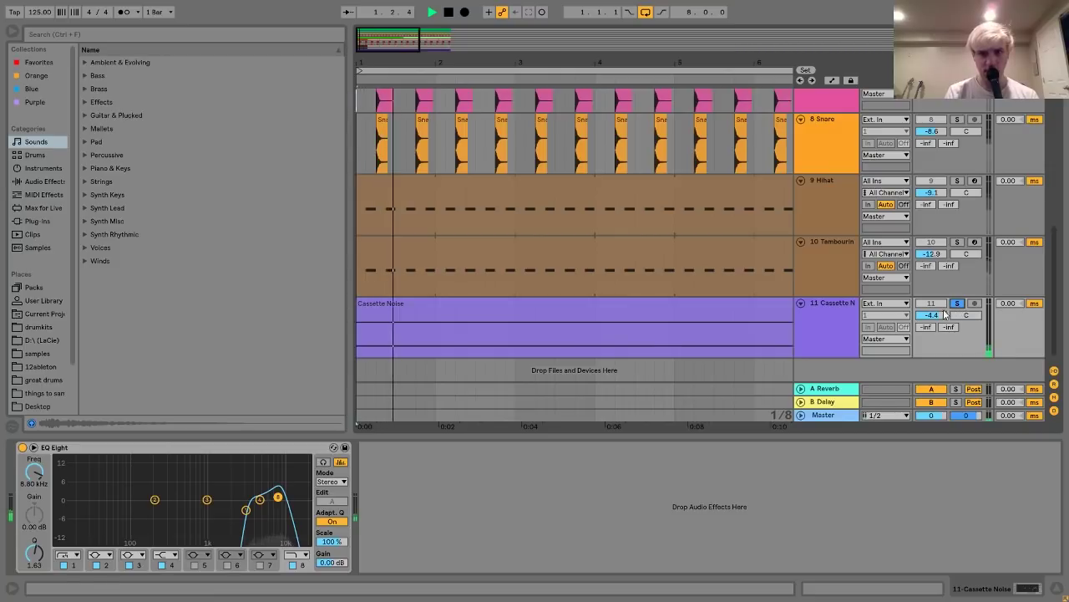
click(831, 327)
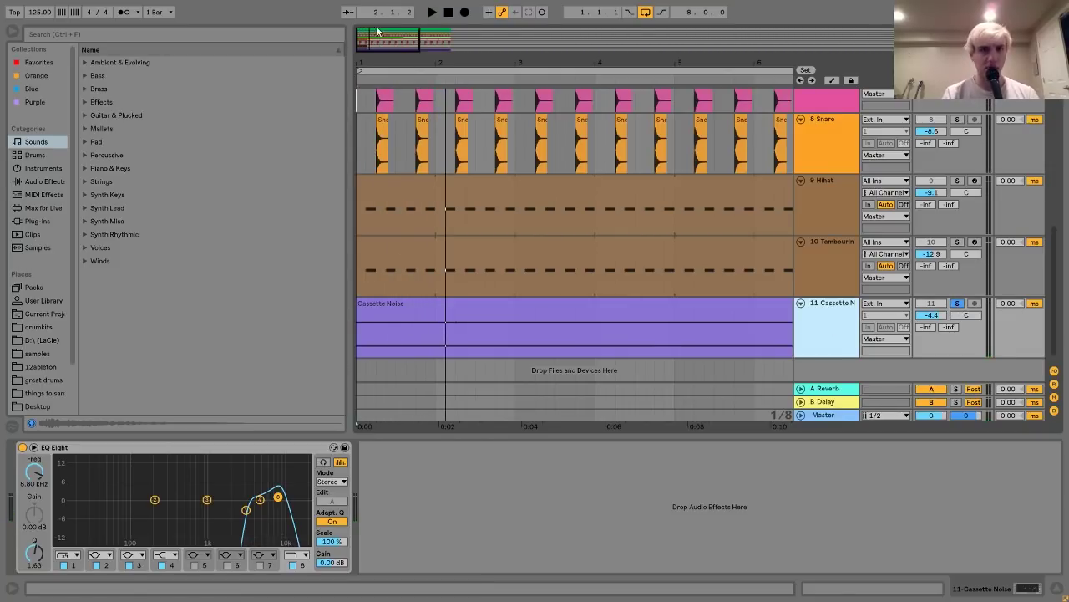
Play the soloed Cassette Noise with EQ Eight bypassed and the track volume reset to 0 dB, and turn EQ Eight back on
drag(384, 56, 2, 426)
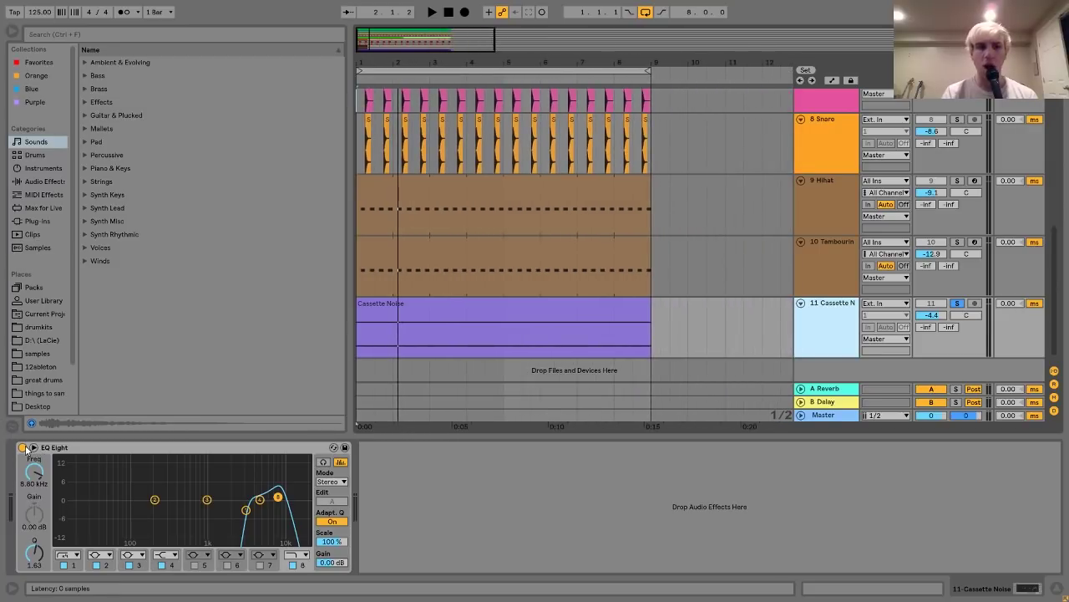
click(24, 448)
key(space)
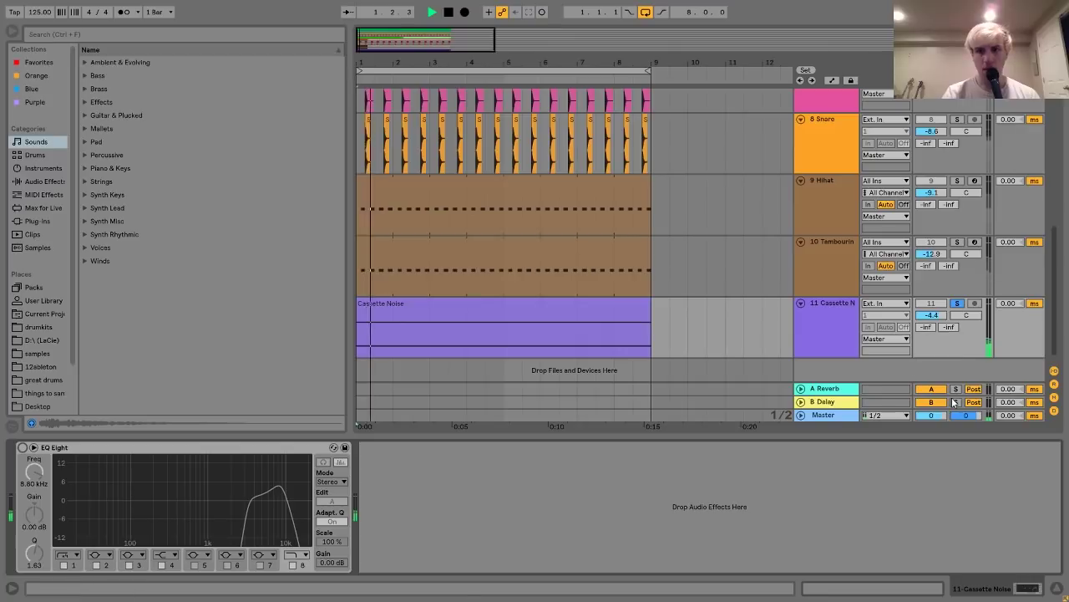
click(934, 315)
key(Delete)
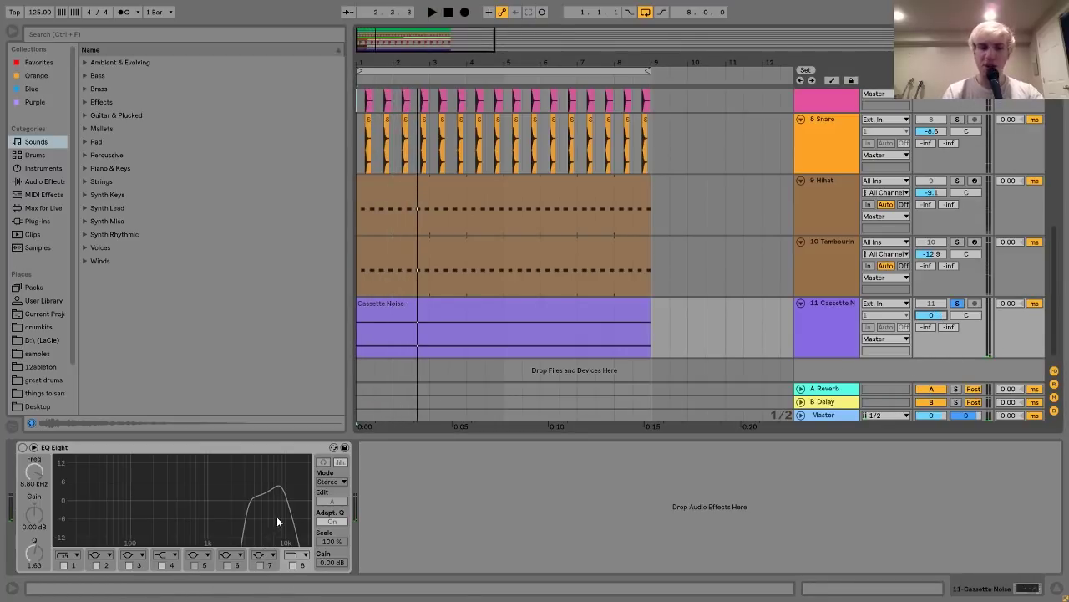
key(space)
key(space)
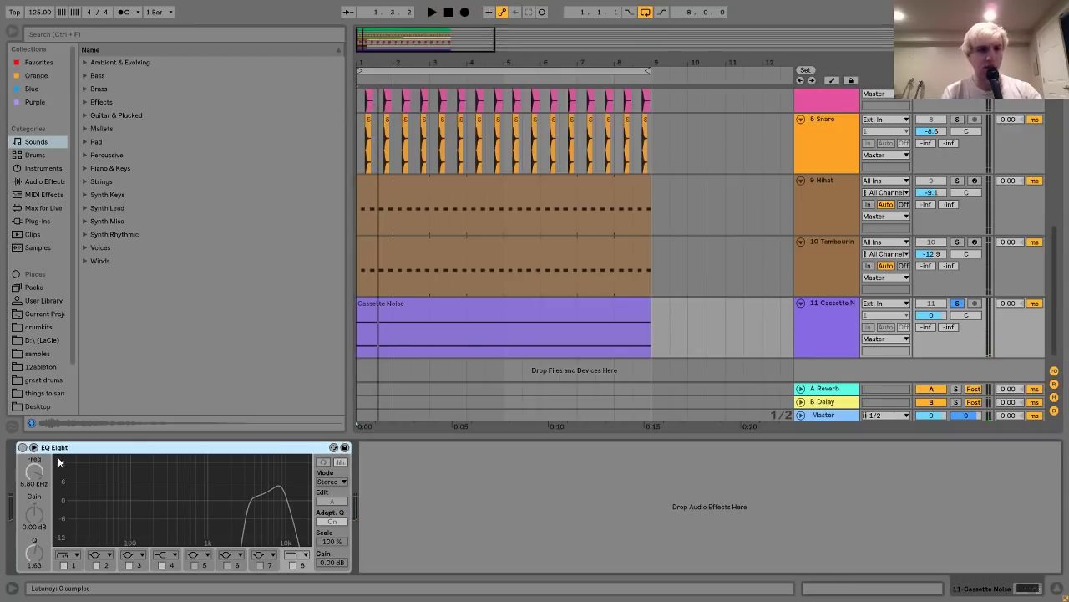
click(22, 447)
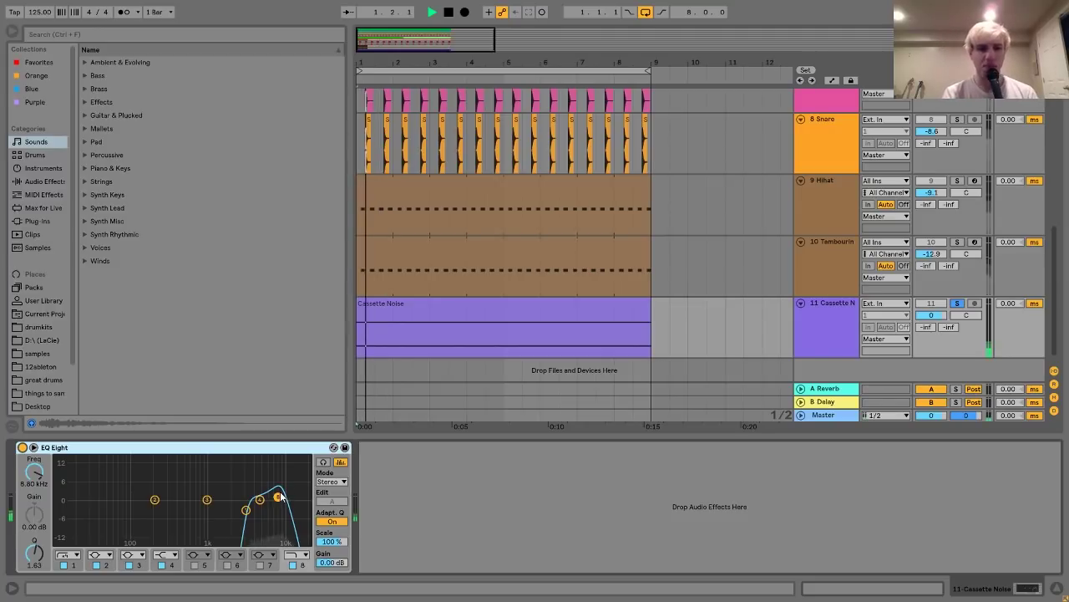
Unsolo the Cassette Noise track, set its volume to -2.5 dB, and compare the full mix with the track muted and unmuted
click(957, 303)
key(space)
click(934, 303)
click(936, 304)
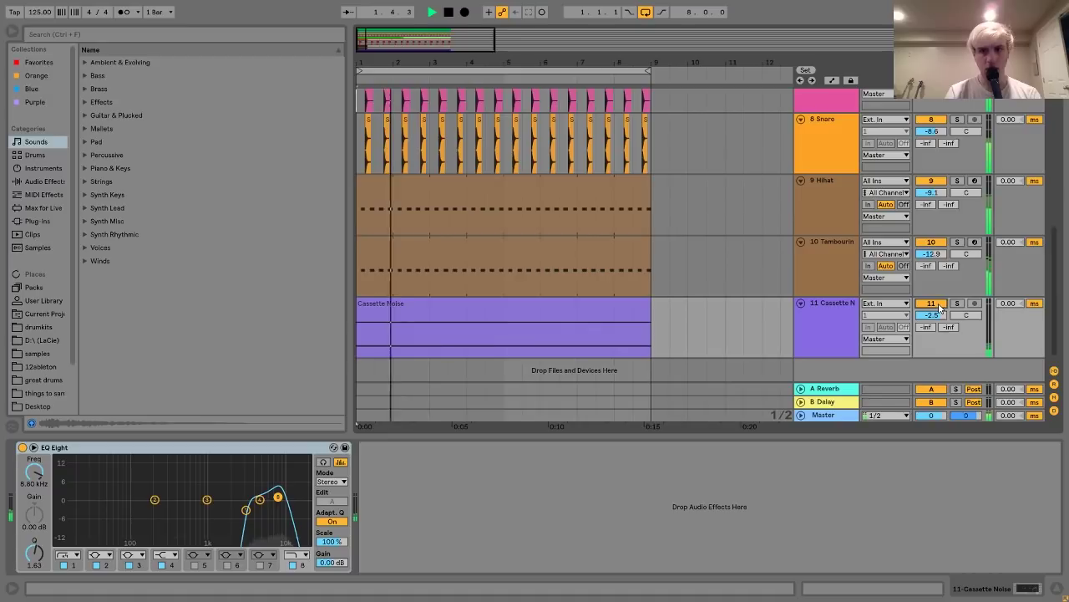
Collapse all tracks in the arrangement, and solo and play the Sample Loop track from the start
scroll(832, 306, up, 8)
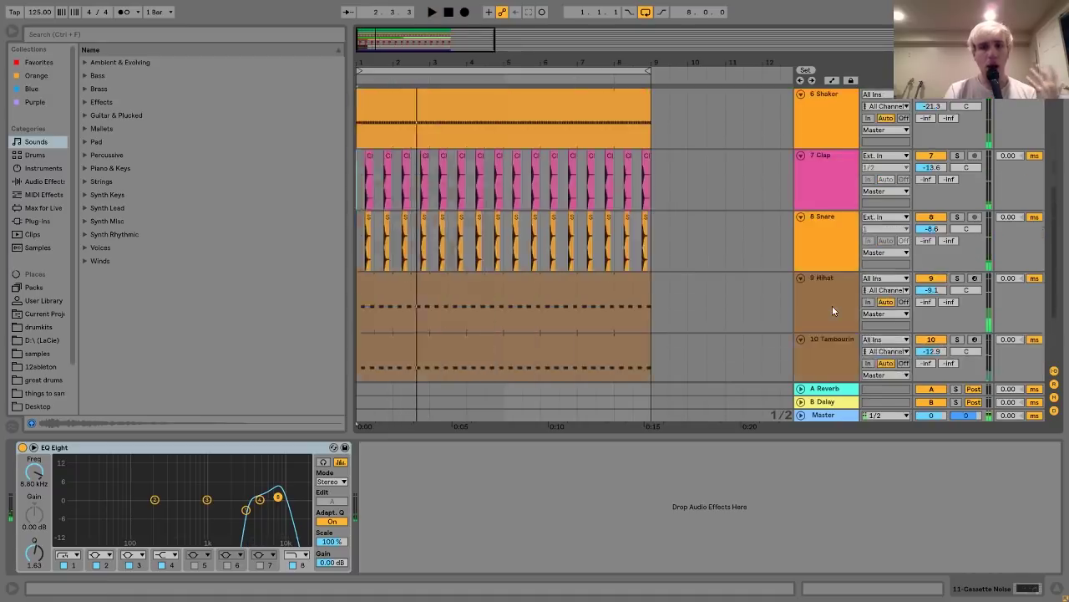
click(833, 172)
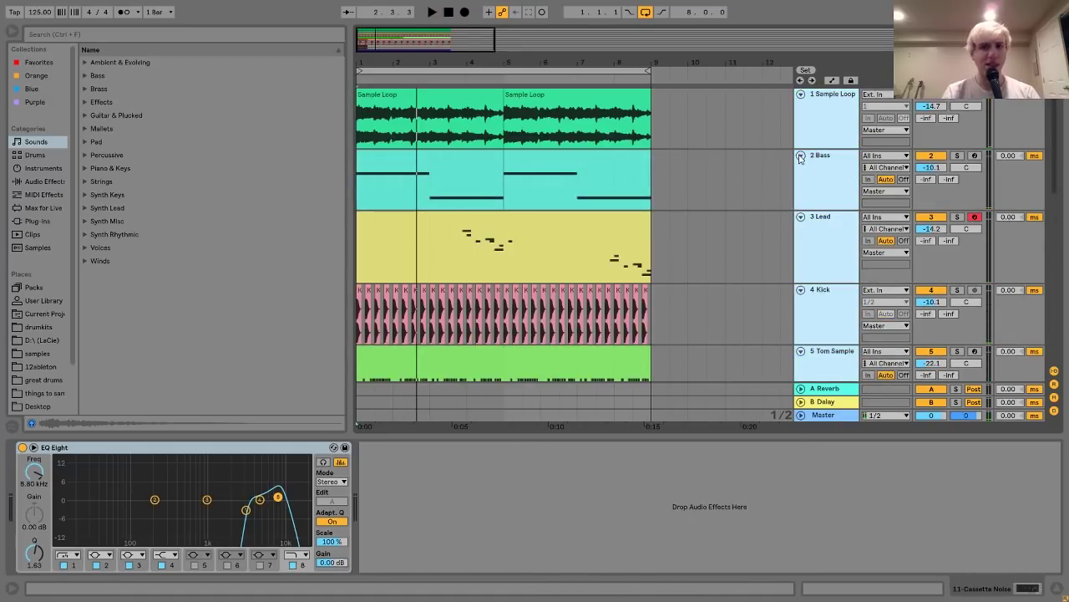
alt+click(800, 155)
click(451, 94)
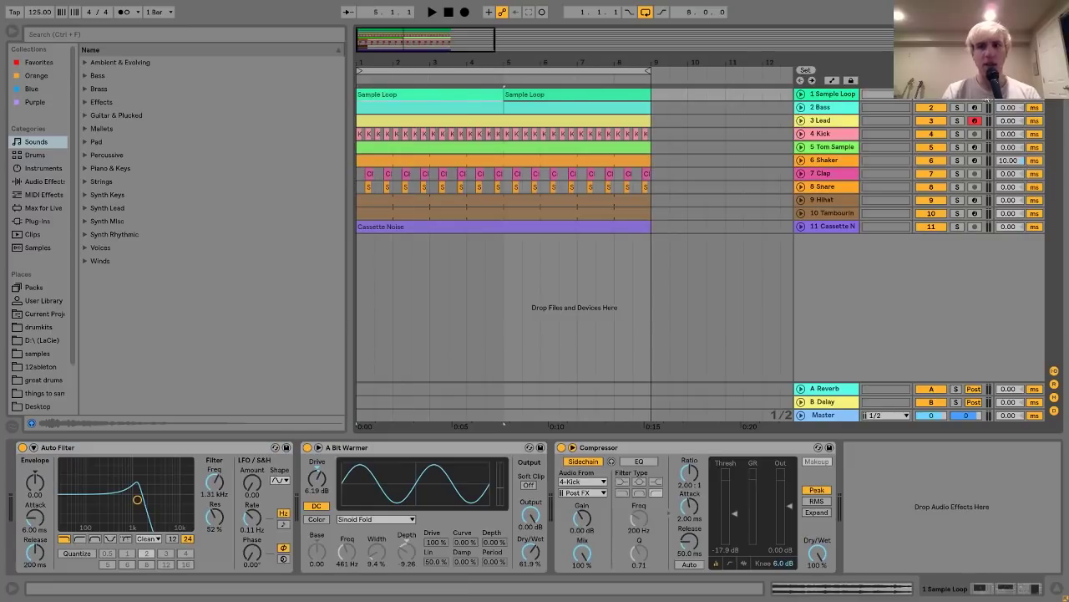
key(space)
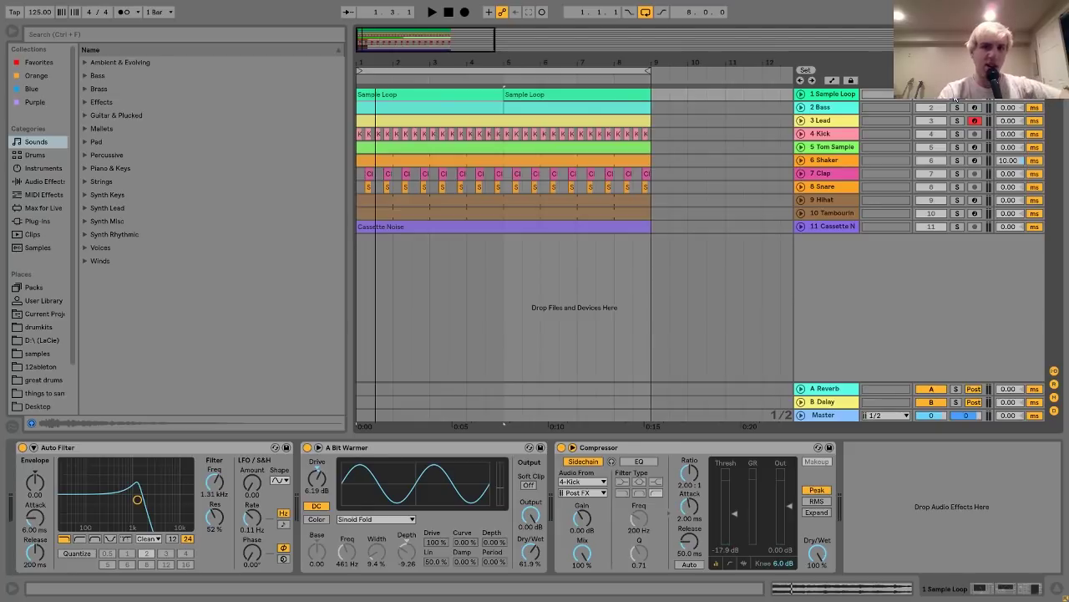
Unfold the Lead track, solo it, and play it from 3.3.1, just before its first melody notes
click(816, 122)
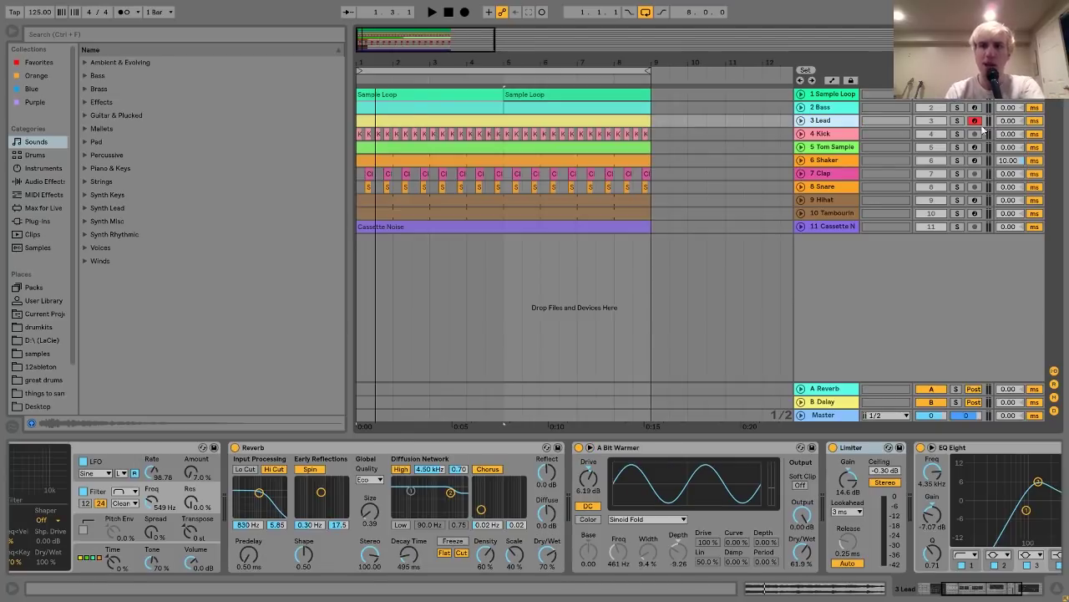
click(800, 121)
click(452, 161)
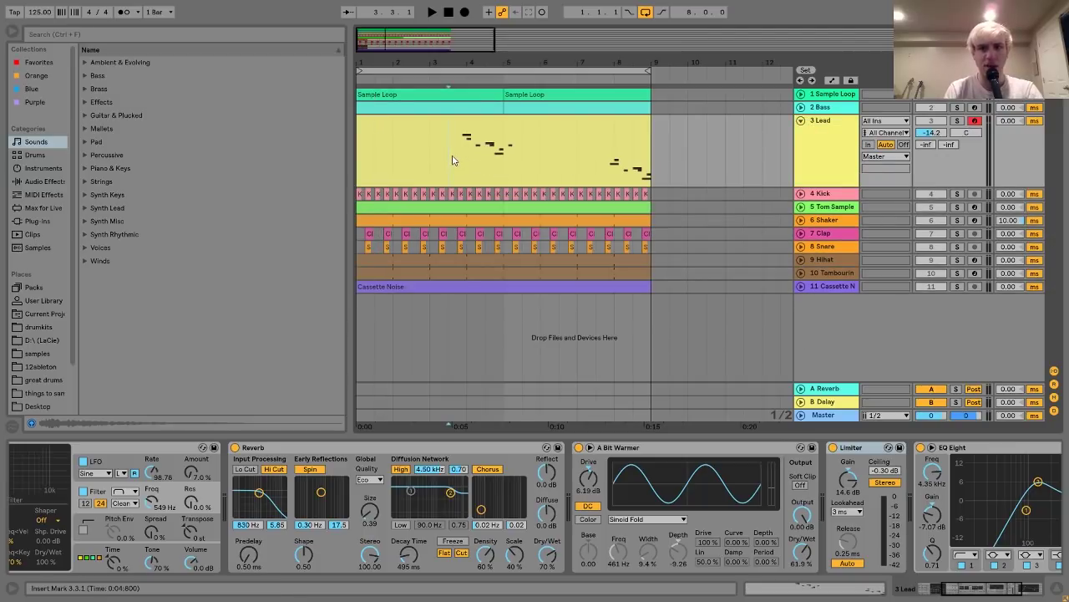
click(959, 121)
key(space)
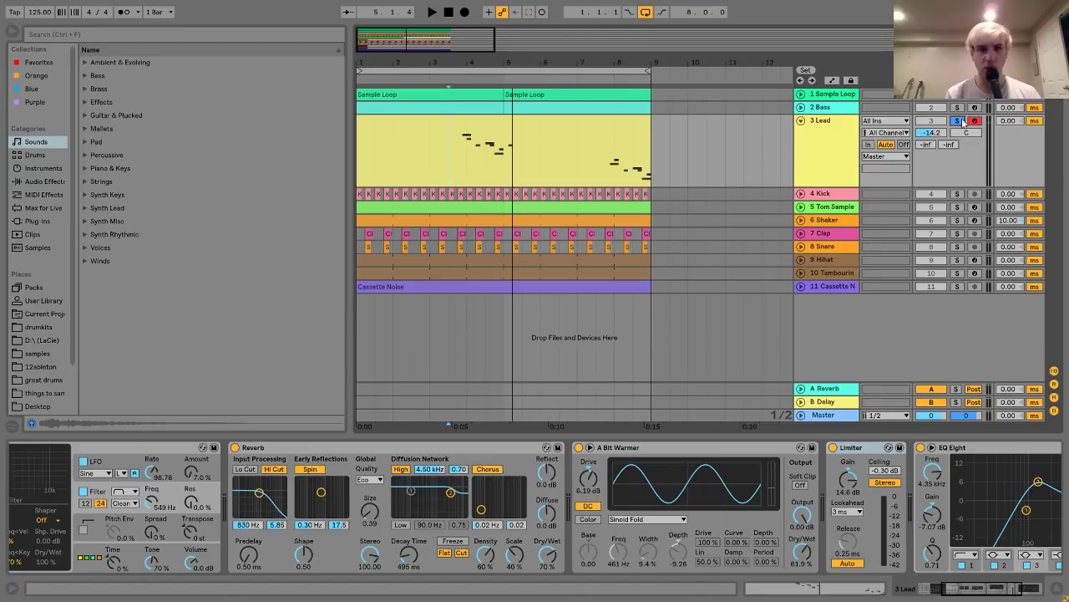
Solo the Kick and Tom Sample tracks in place of the Lead, play them together from 3.3.1, and clear the solos
click(823, 193)
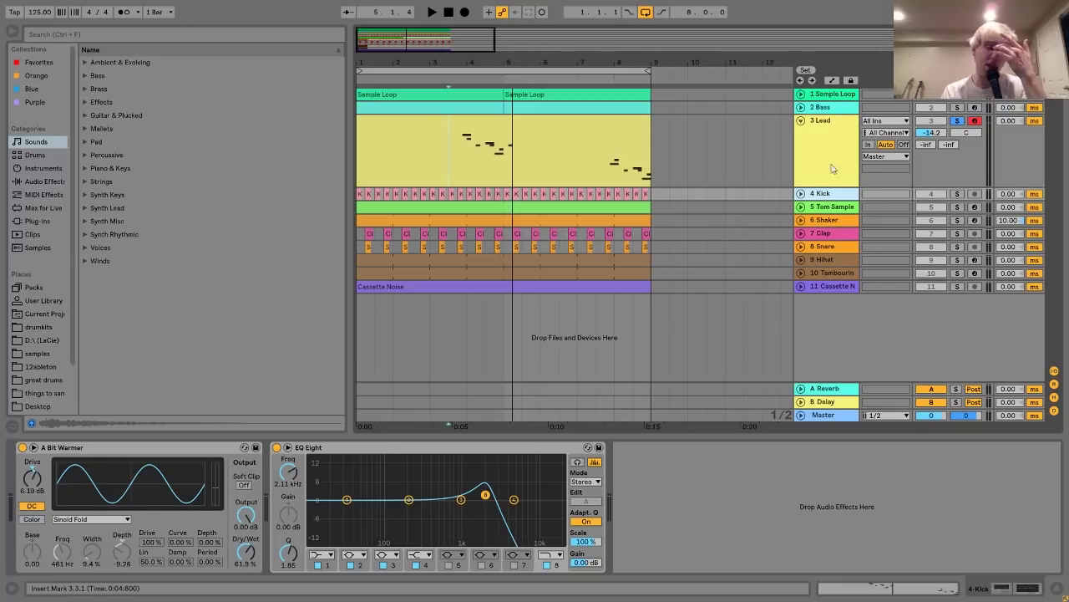
click(957, 194)
click(957, 207)
key(space)
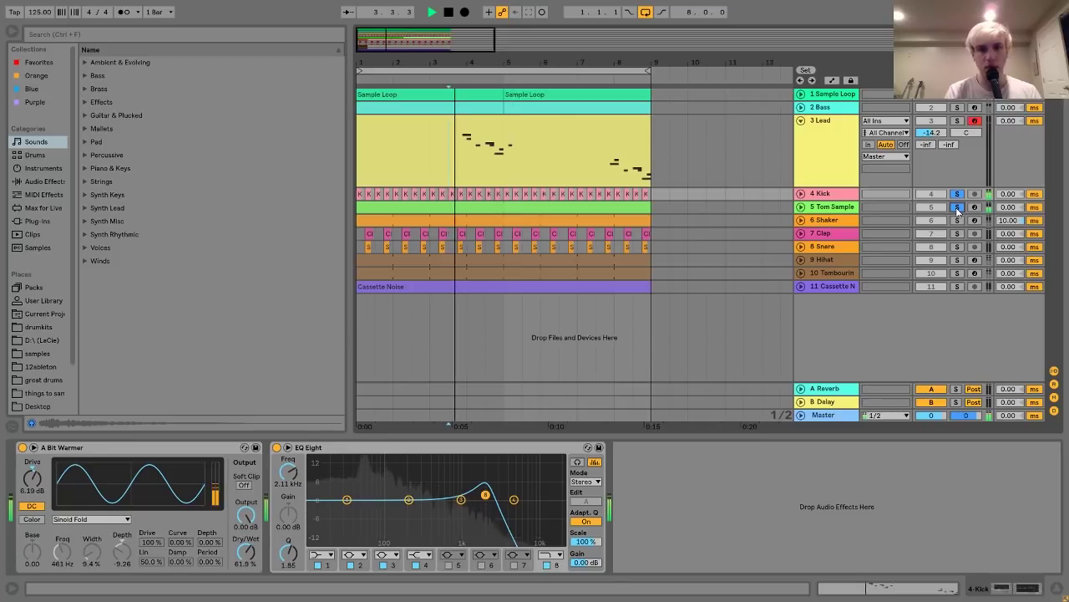
key(space)
click(957, 194)
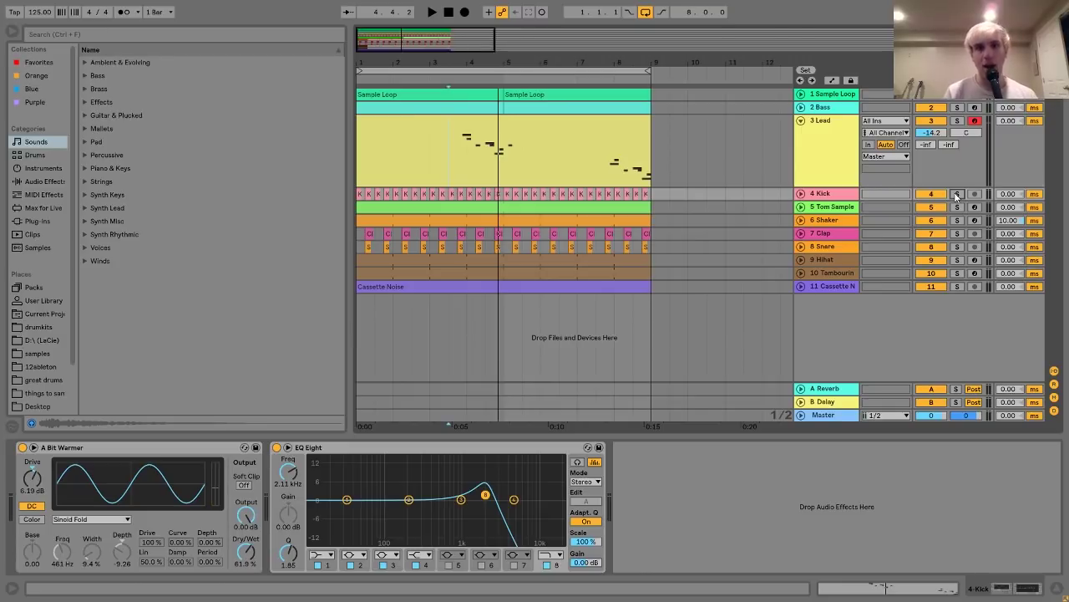